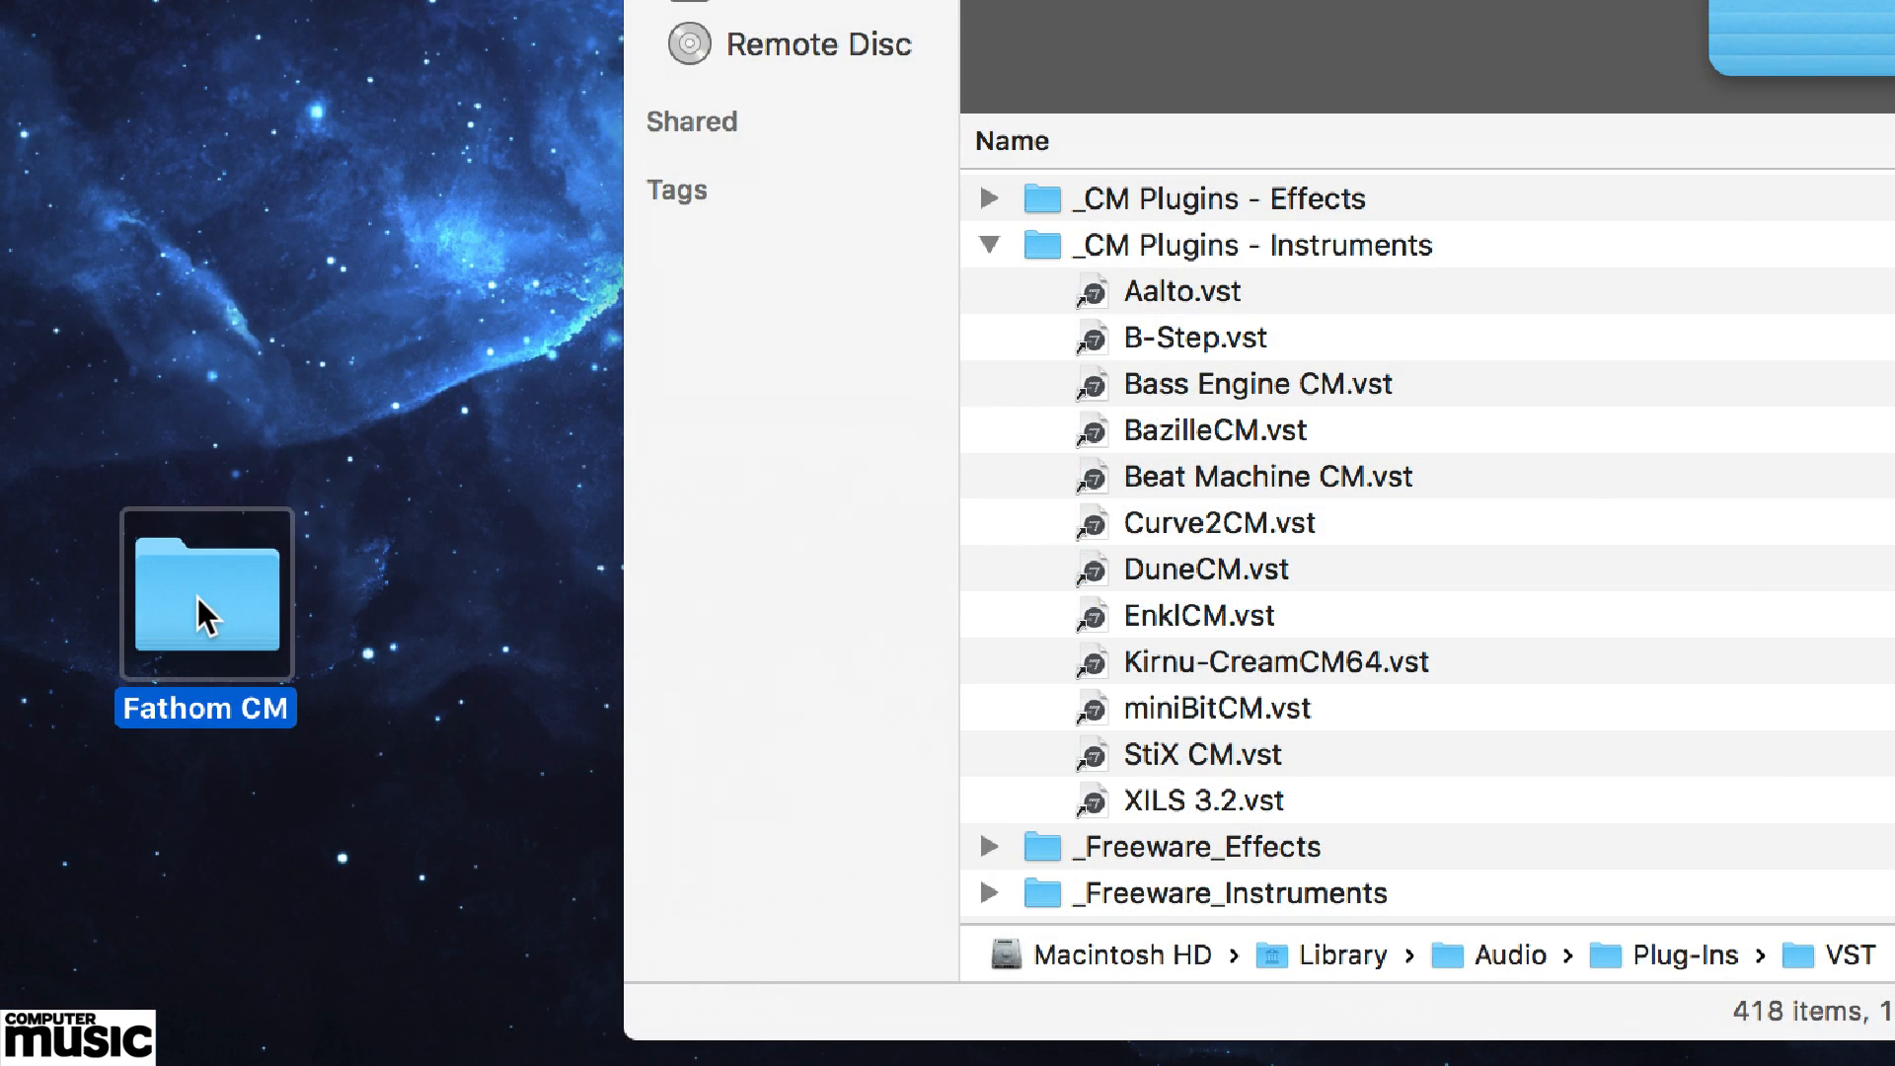
# Step: Put the Fathom CM folder into _CM Plugins - Instruments, then load Fathom onto the MIDI track in Ableton Live and resize its window
pyautogui.moveTo(197, 600); pyautogui.dragTo(1306, 249)
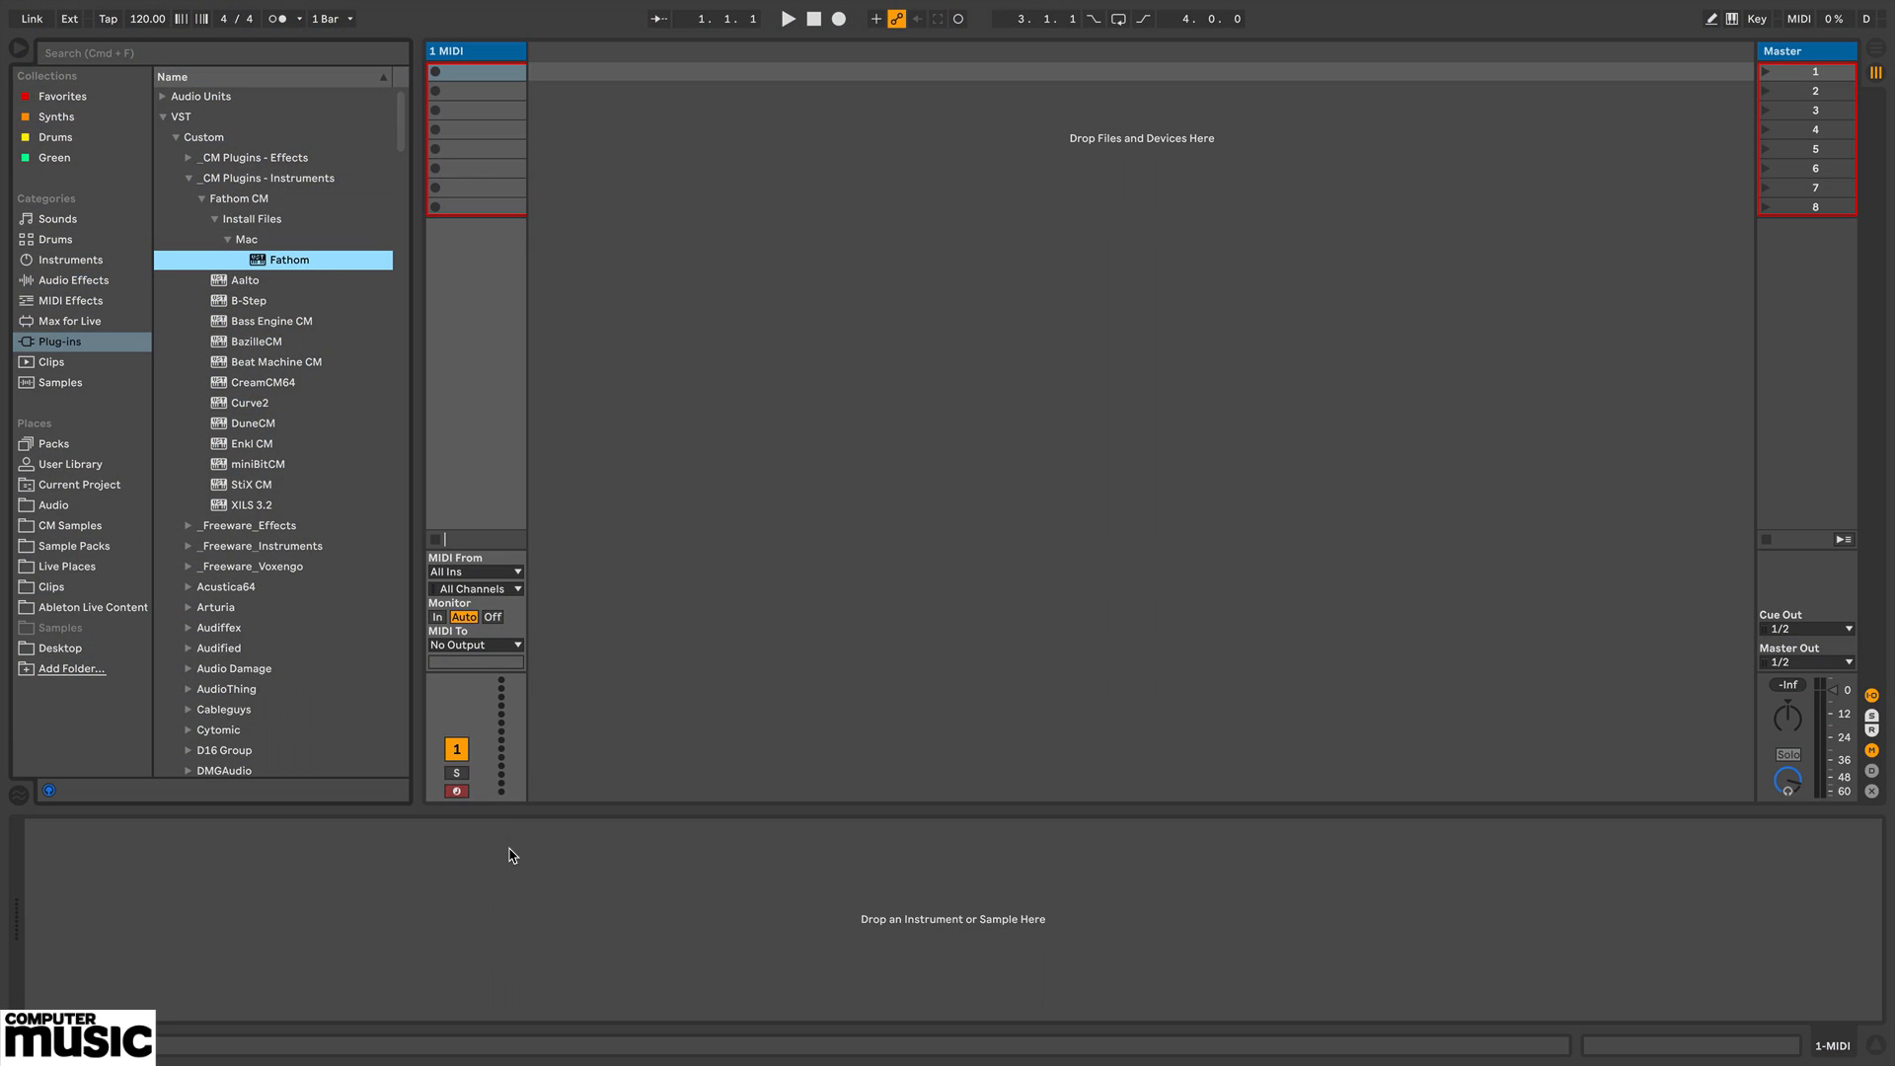
pyautogui.moveTo(292, 256); pyautogui.dragTo(1168, 848)
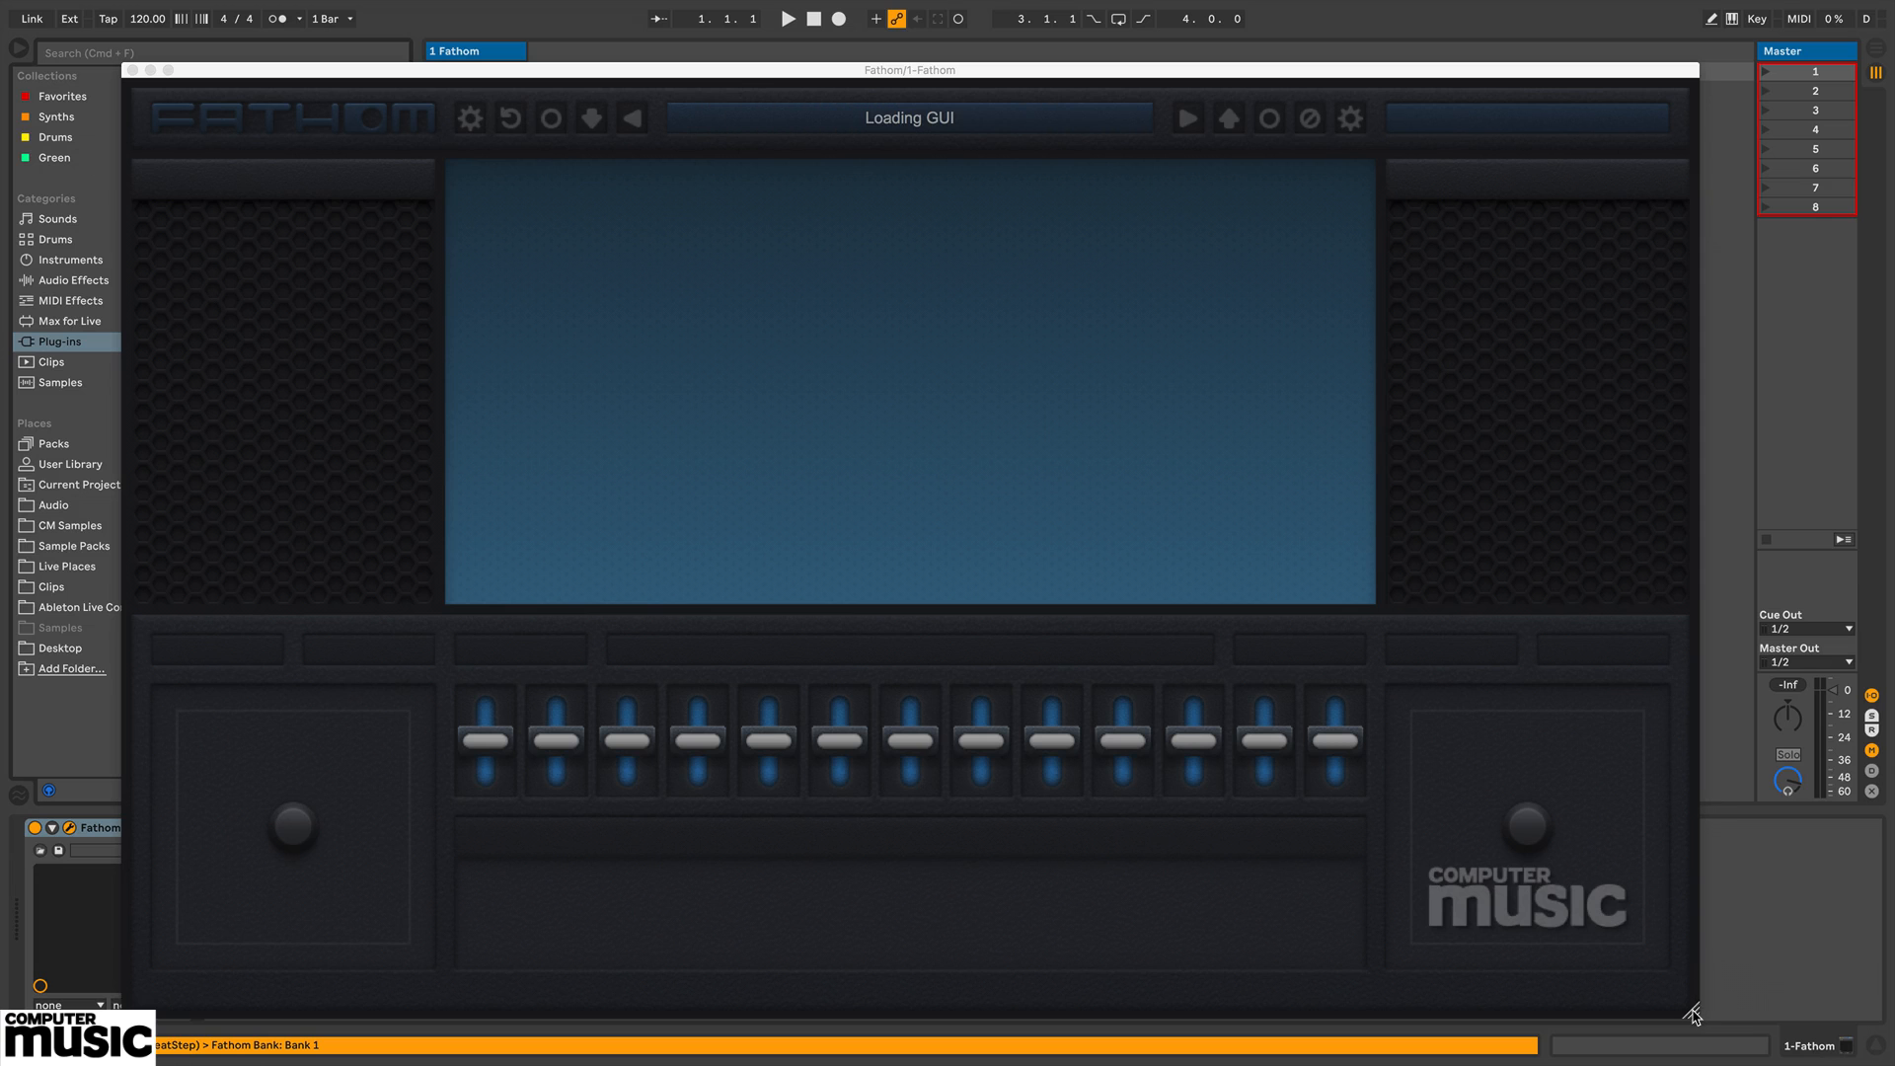
pyautogui.moveTo(1692, 1014); pyautogui.dragTo(1052, 604)
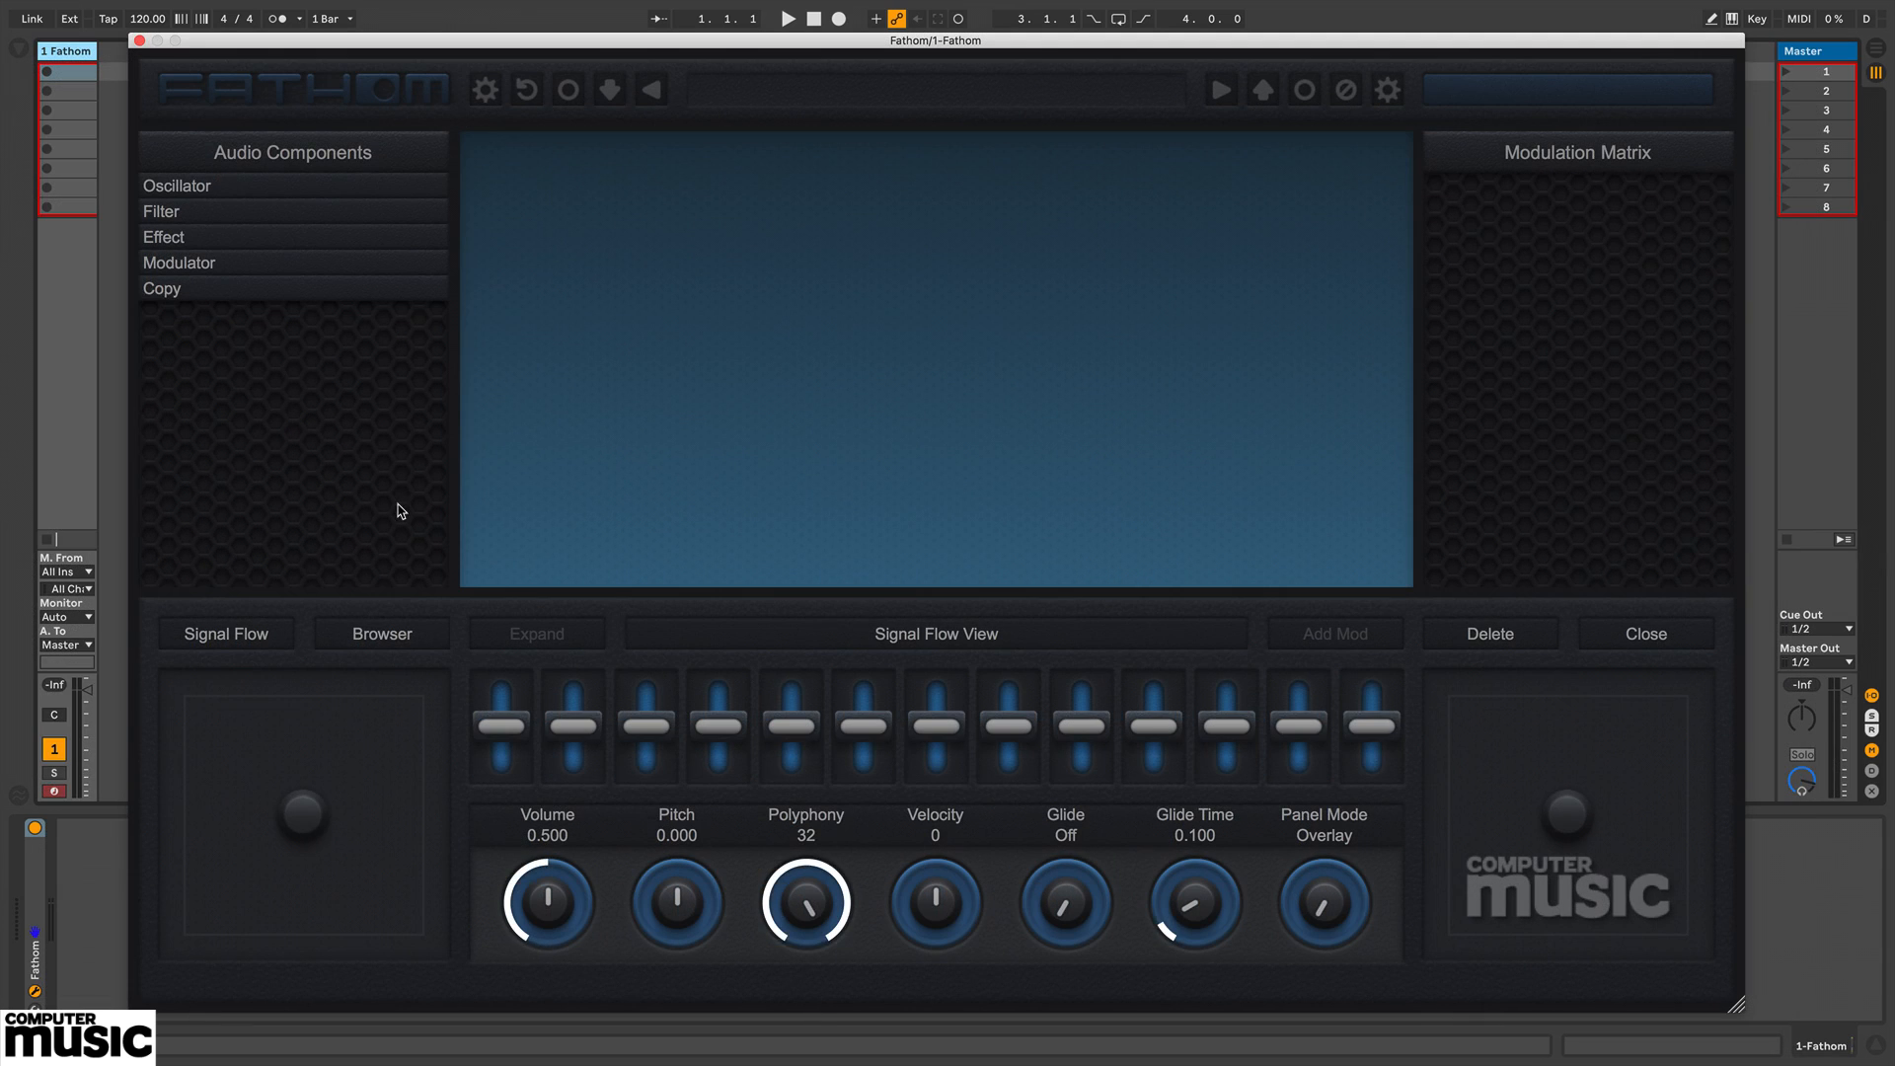
# Step: Open Fathom's preset browser and choose the Fathom CM folder as its root directory
pyautogui.click(382, 634)
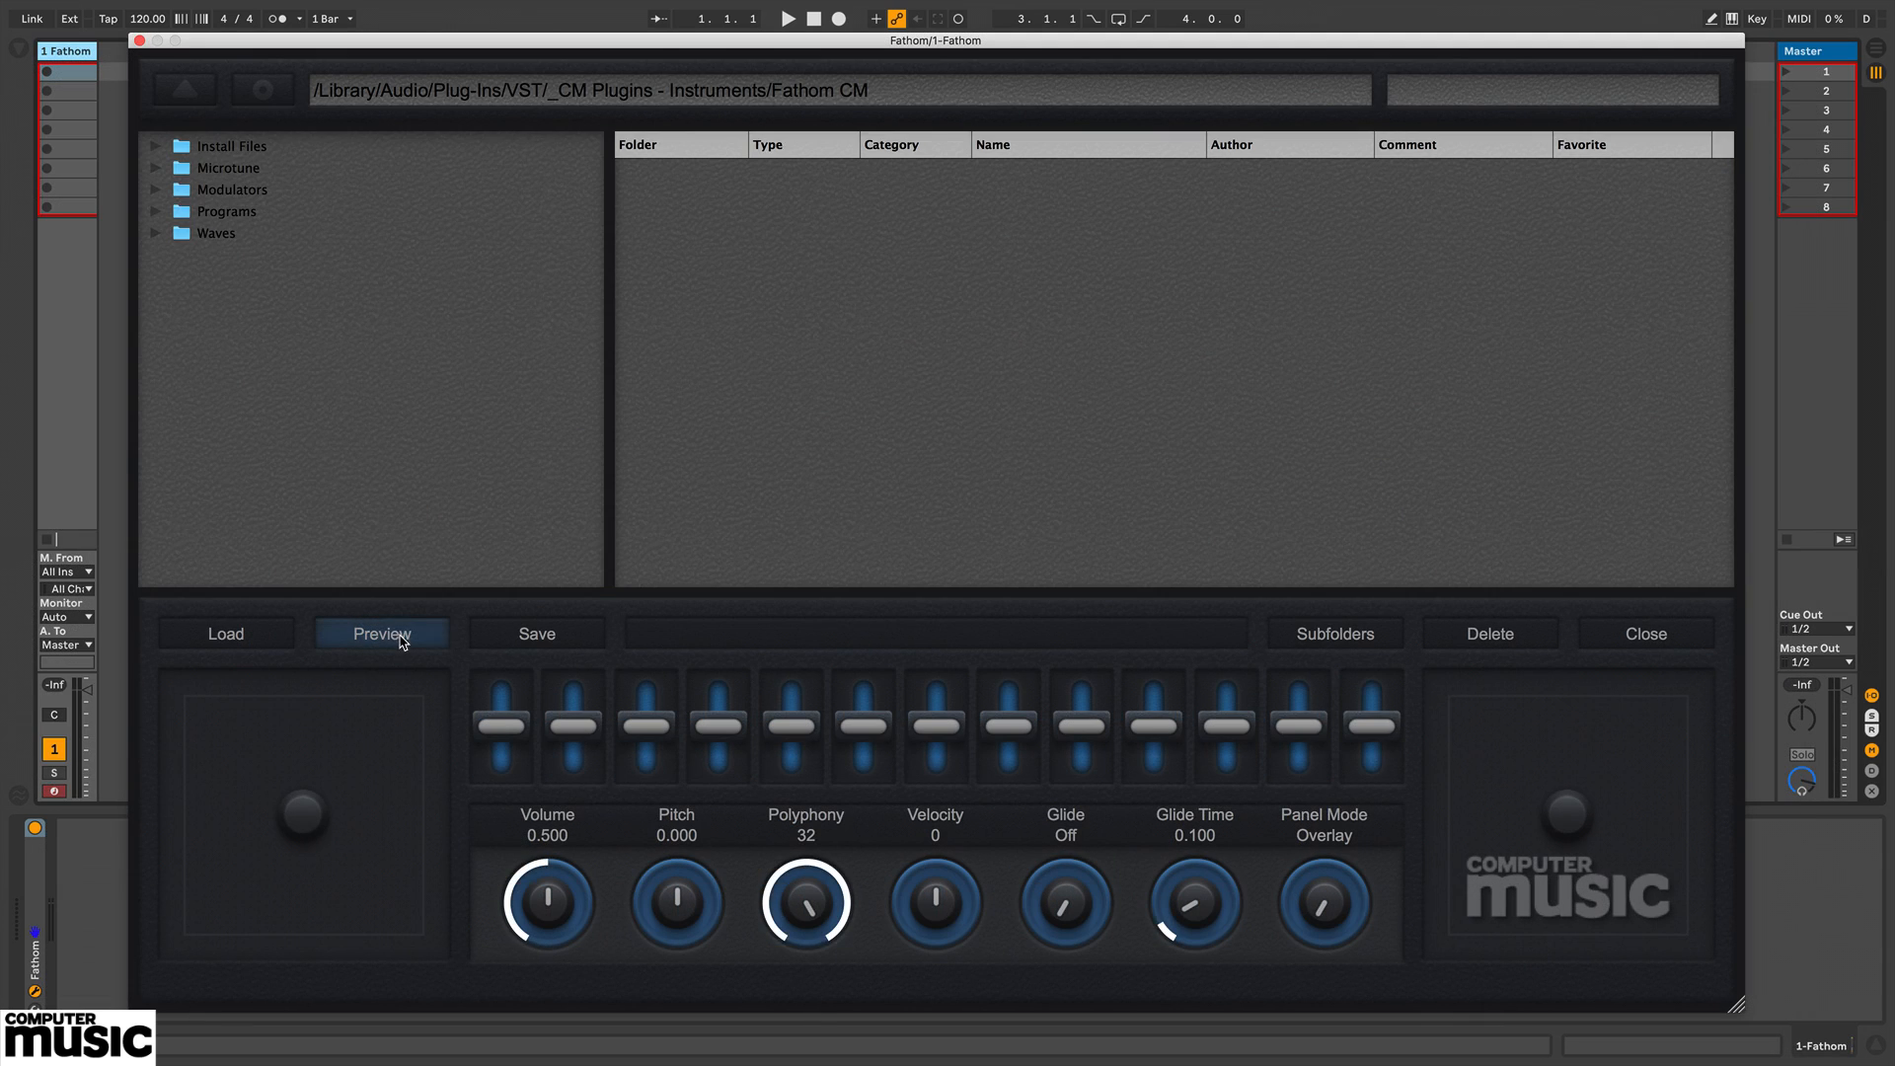
pyautogui.click(266, 93)
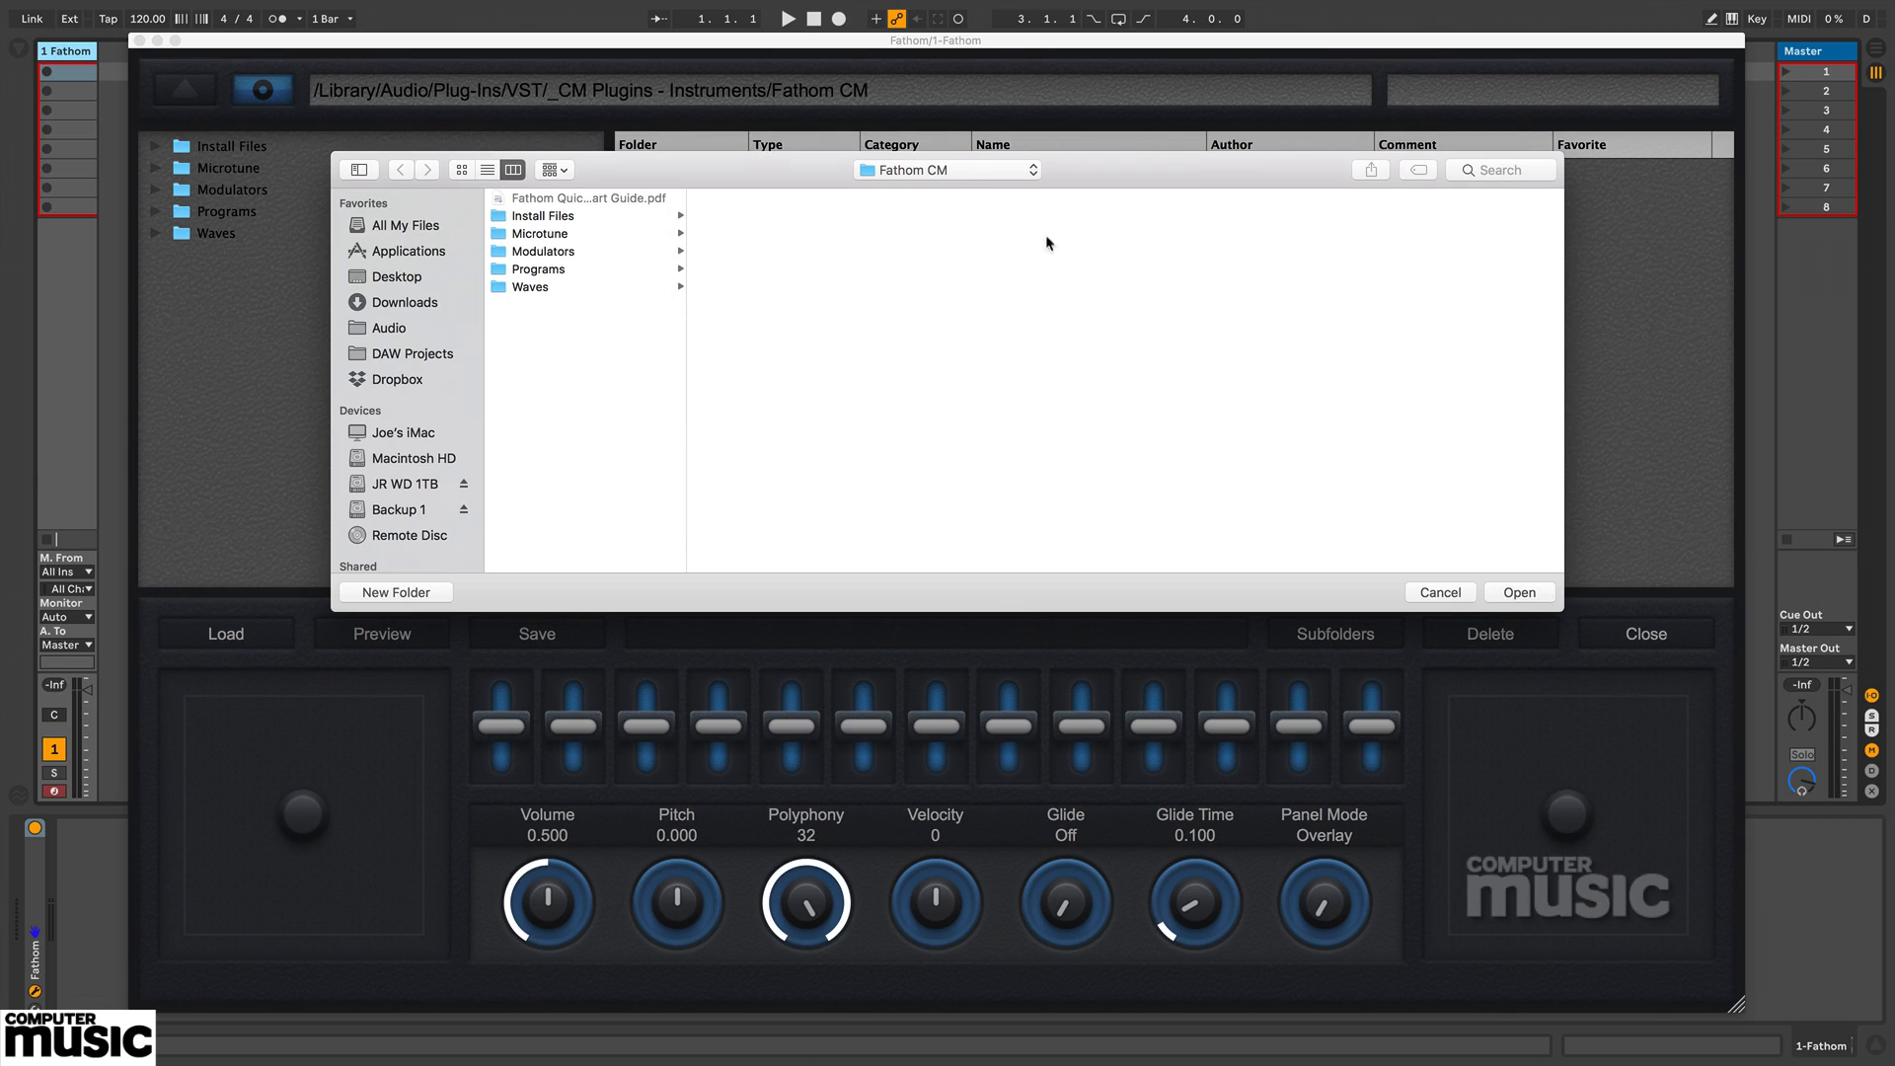
pyautogui.click(1520, 593)
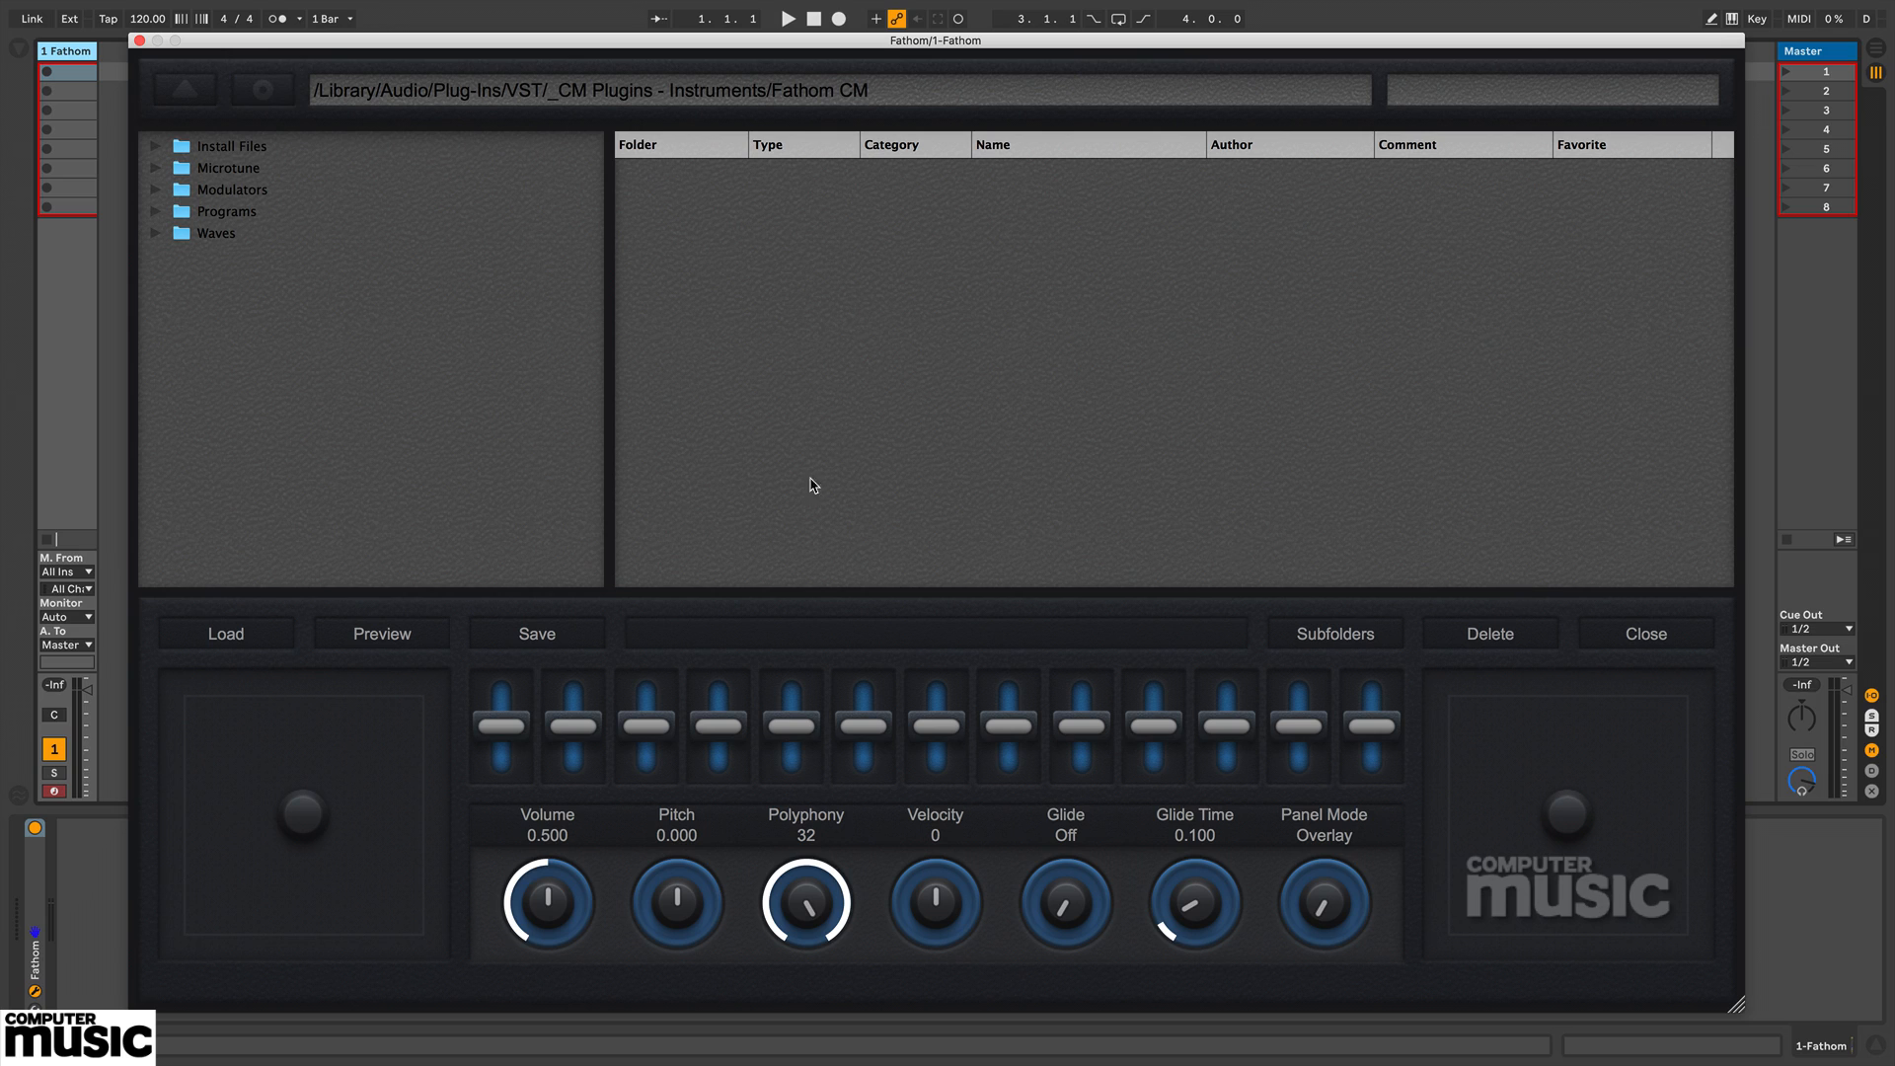
# Step: Save the current empty patch as a new program in the User folder under Programs and name it Init
pyautogui.click(156, 212)
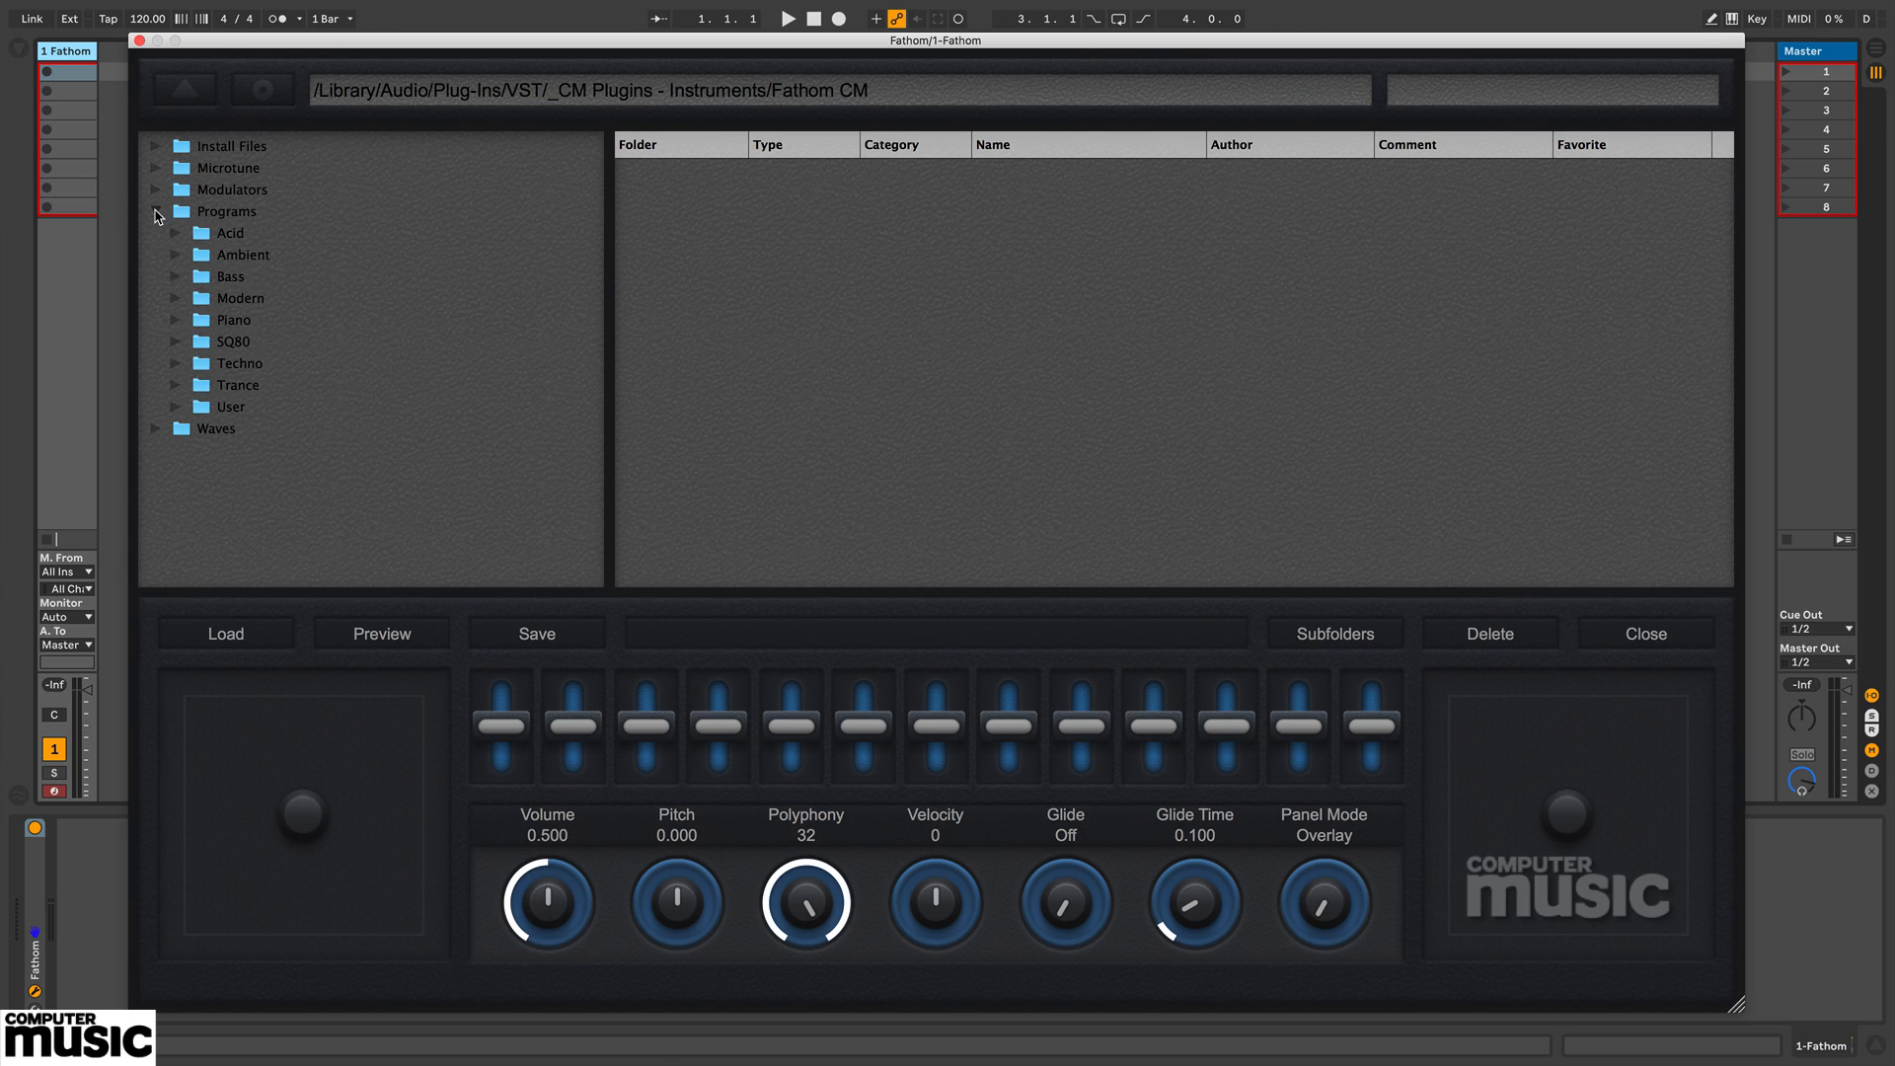
pyautogui.click(234, 410)
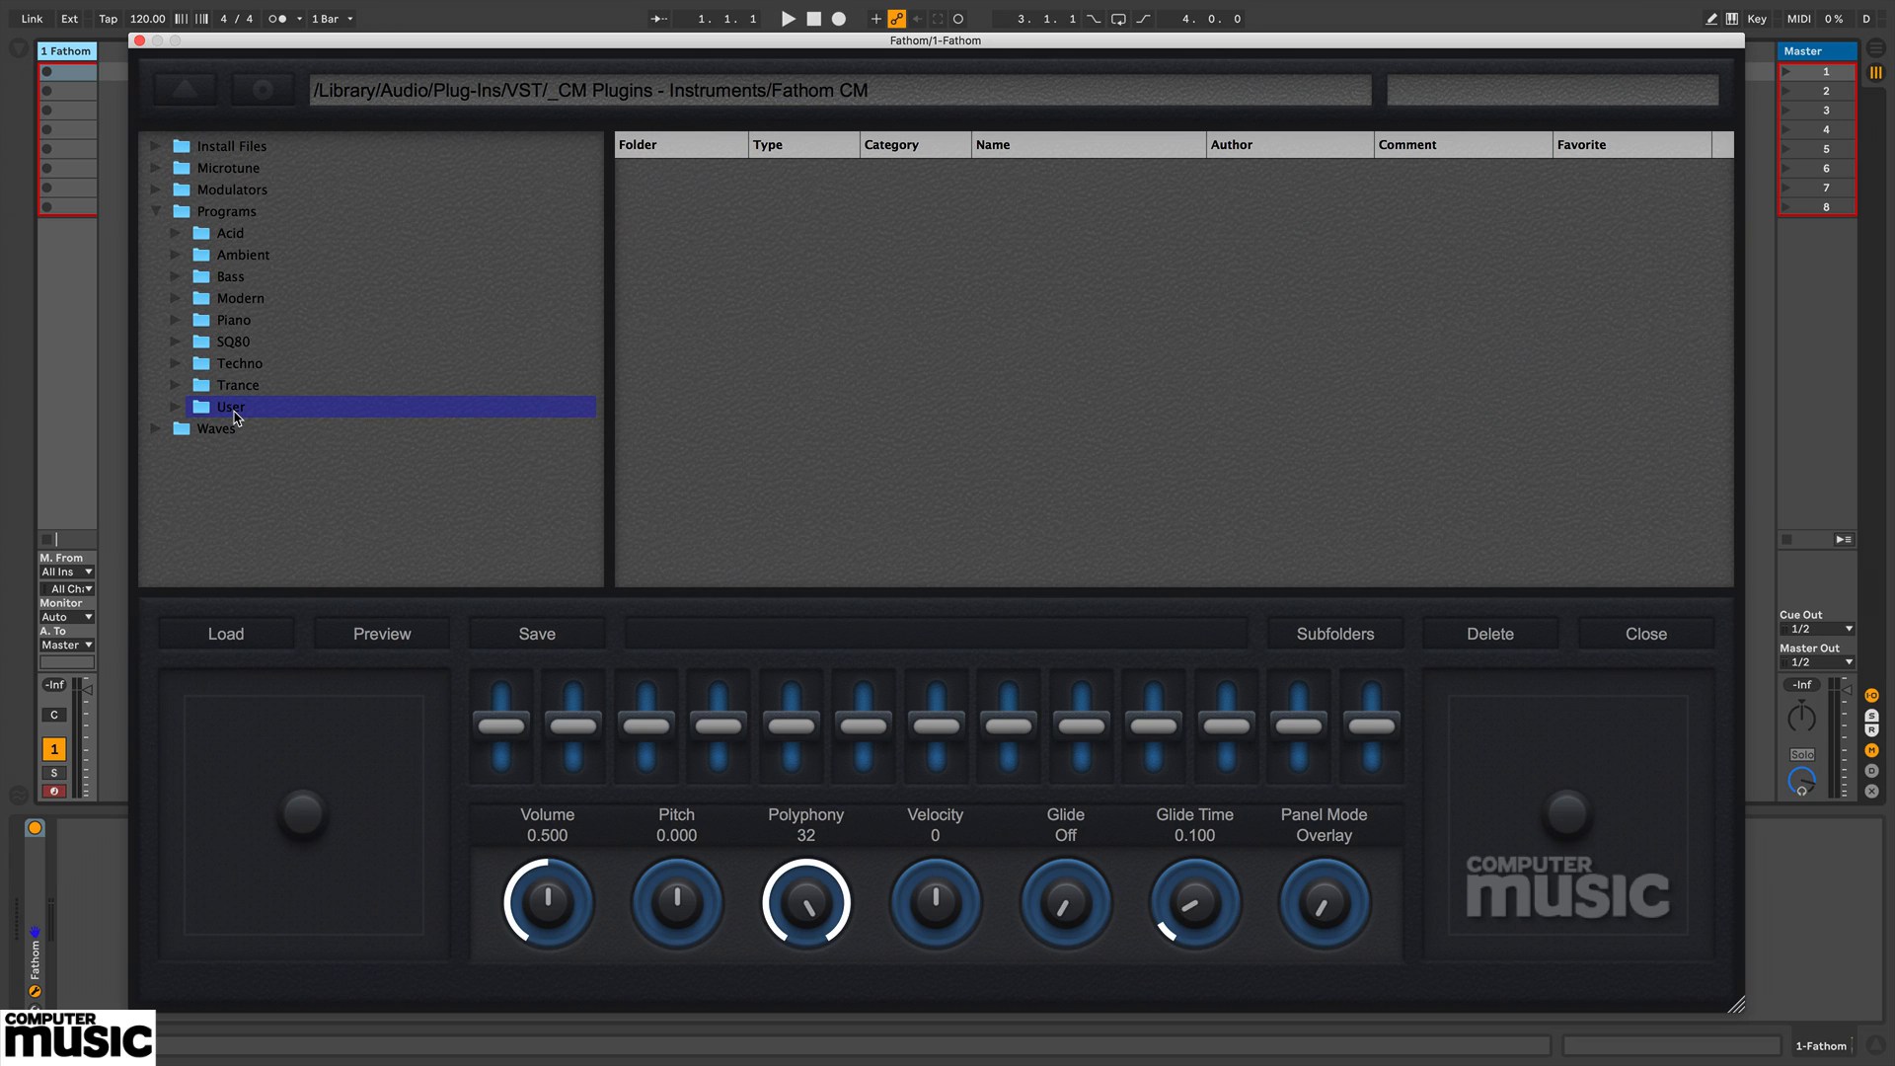
pyautogui.click(559, 636)
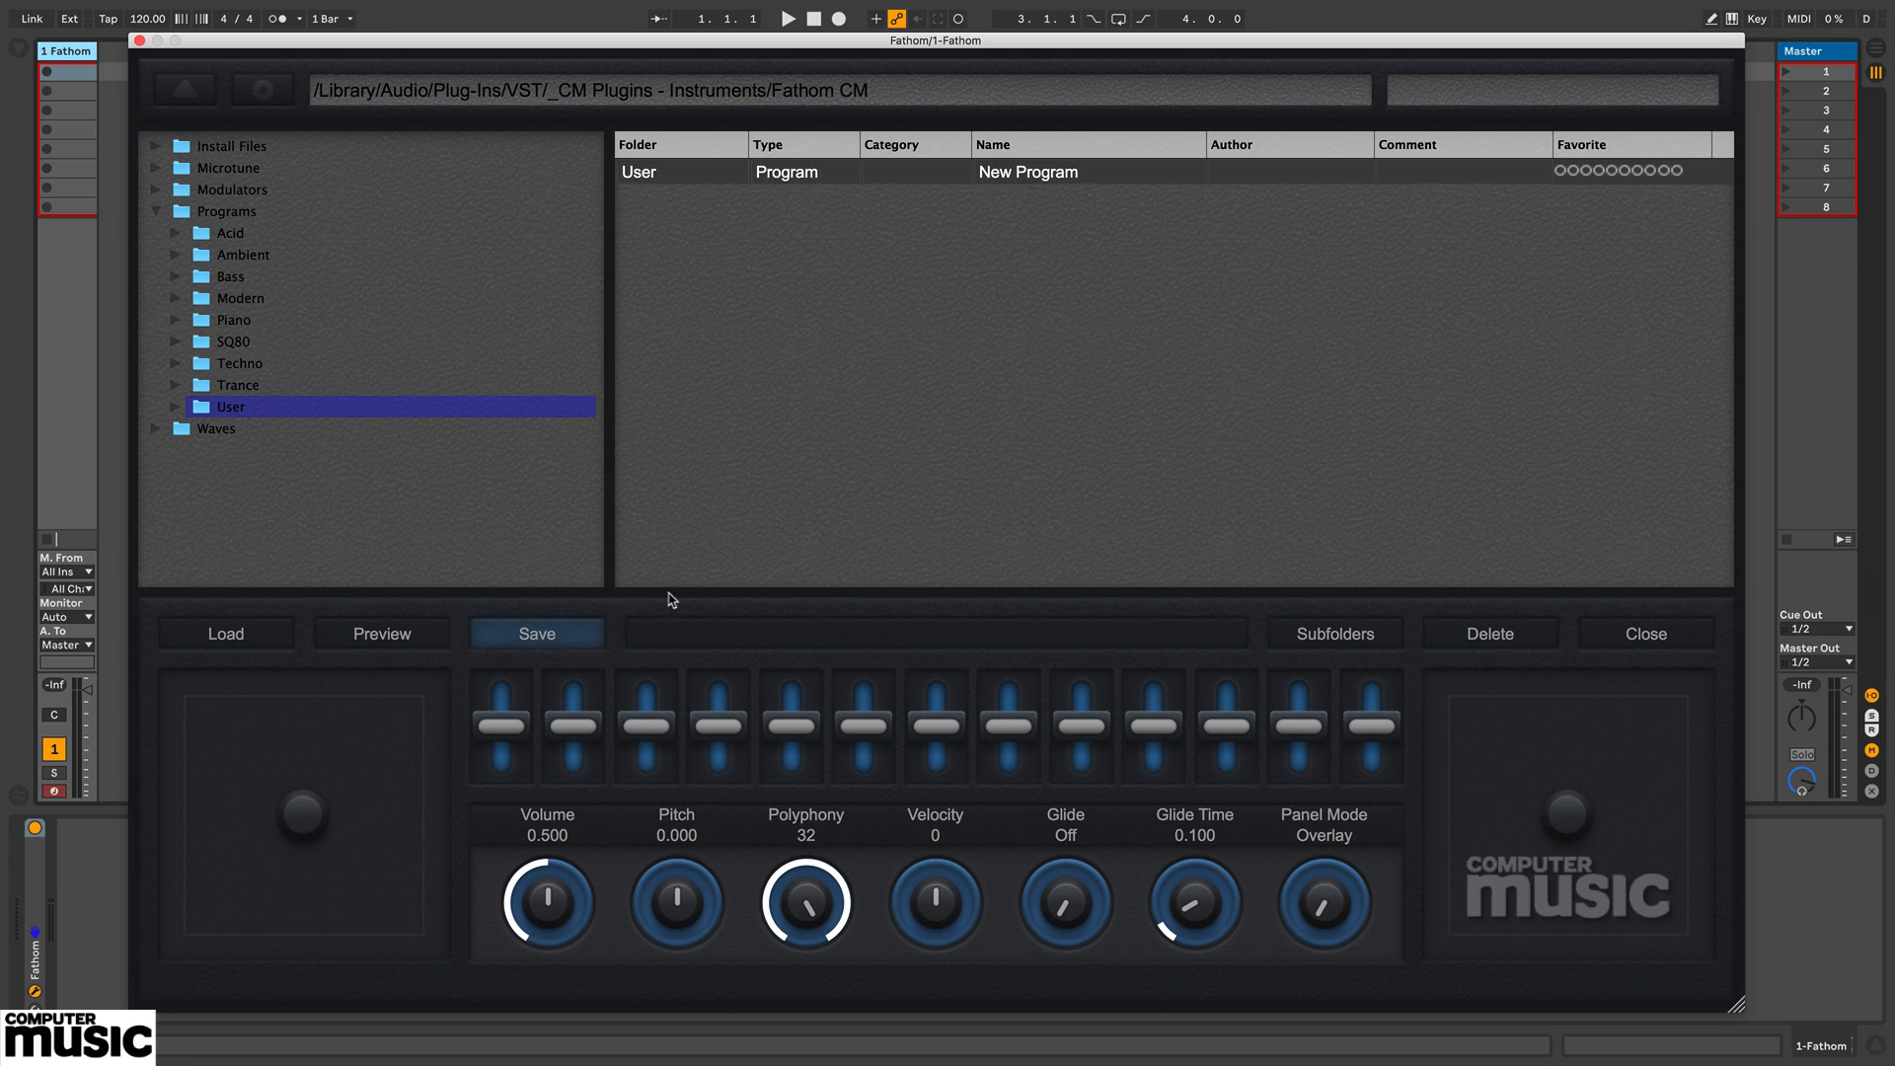
pyautogui.click(1029, 175)
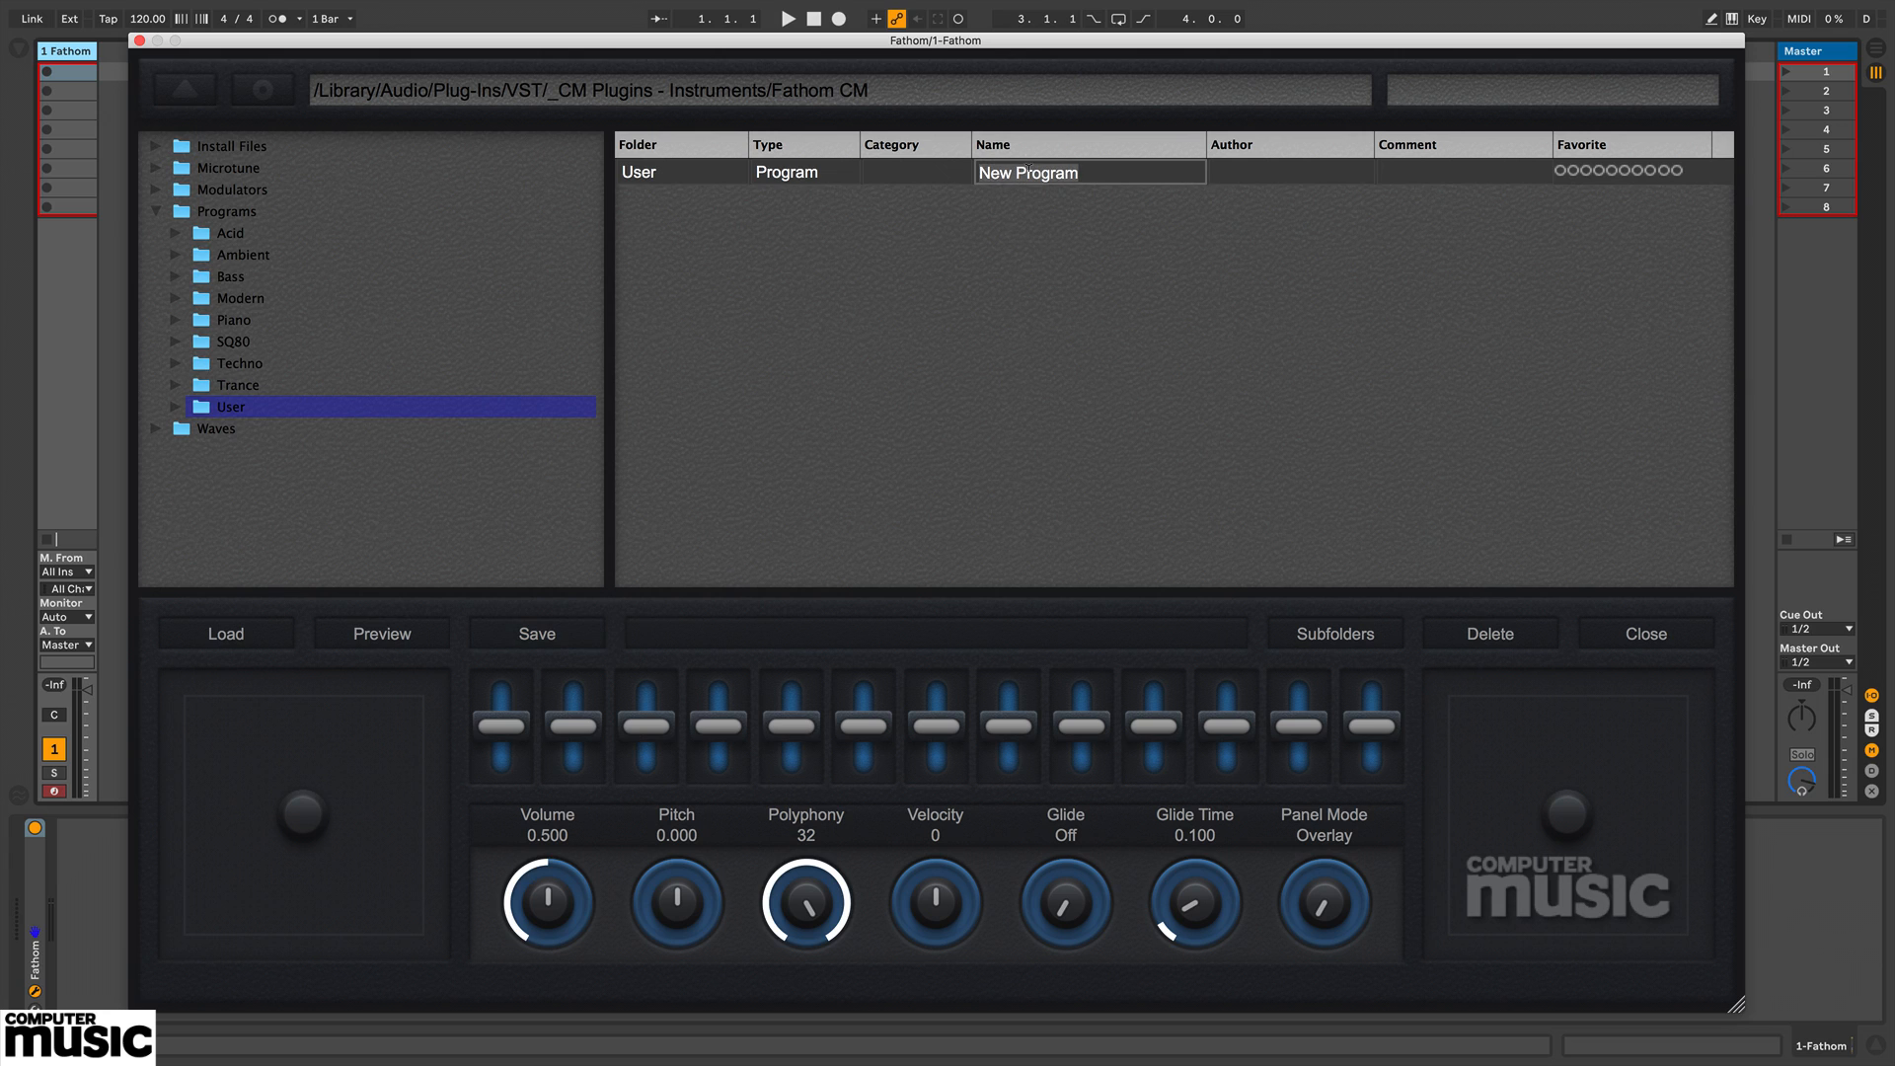
pyautogui.write('Init')
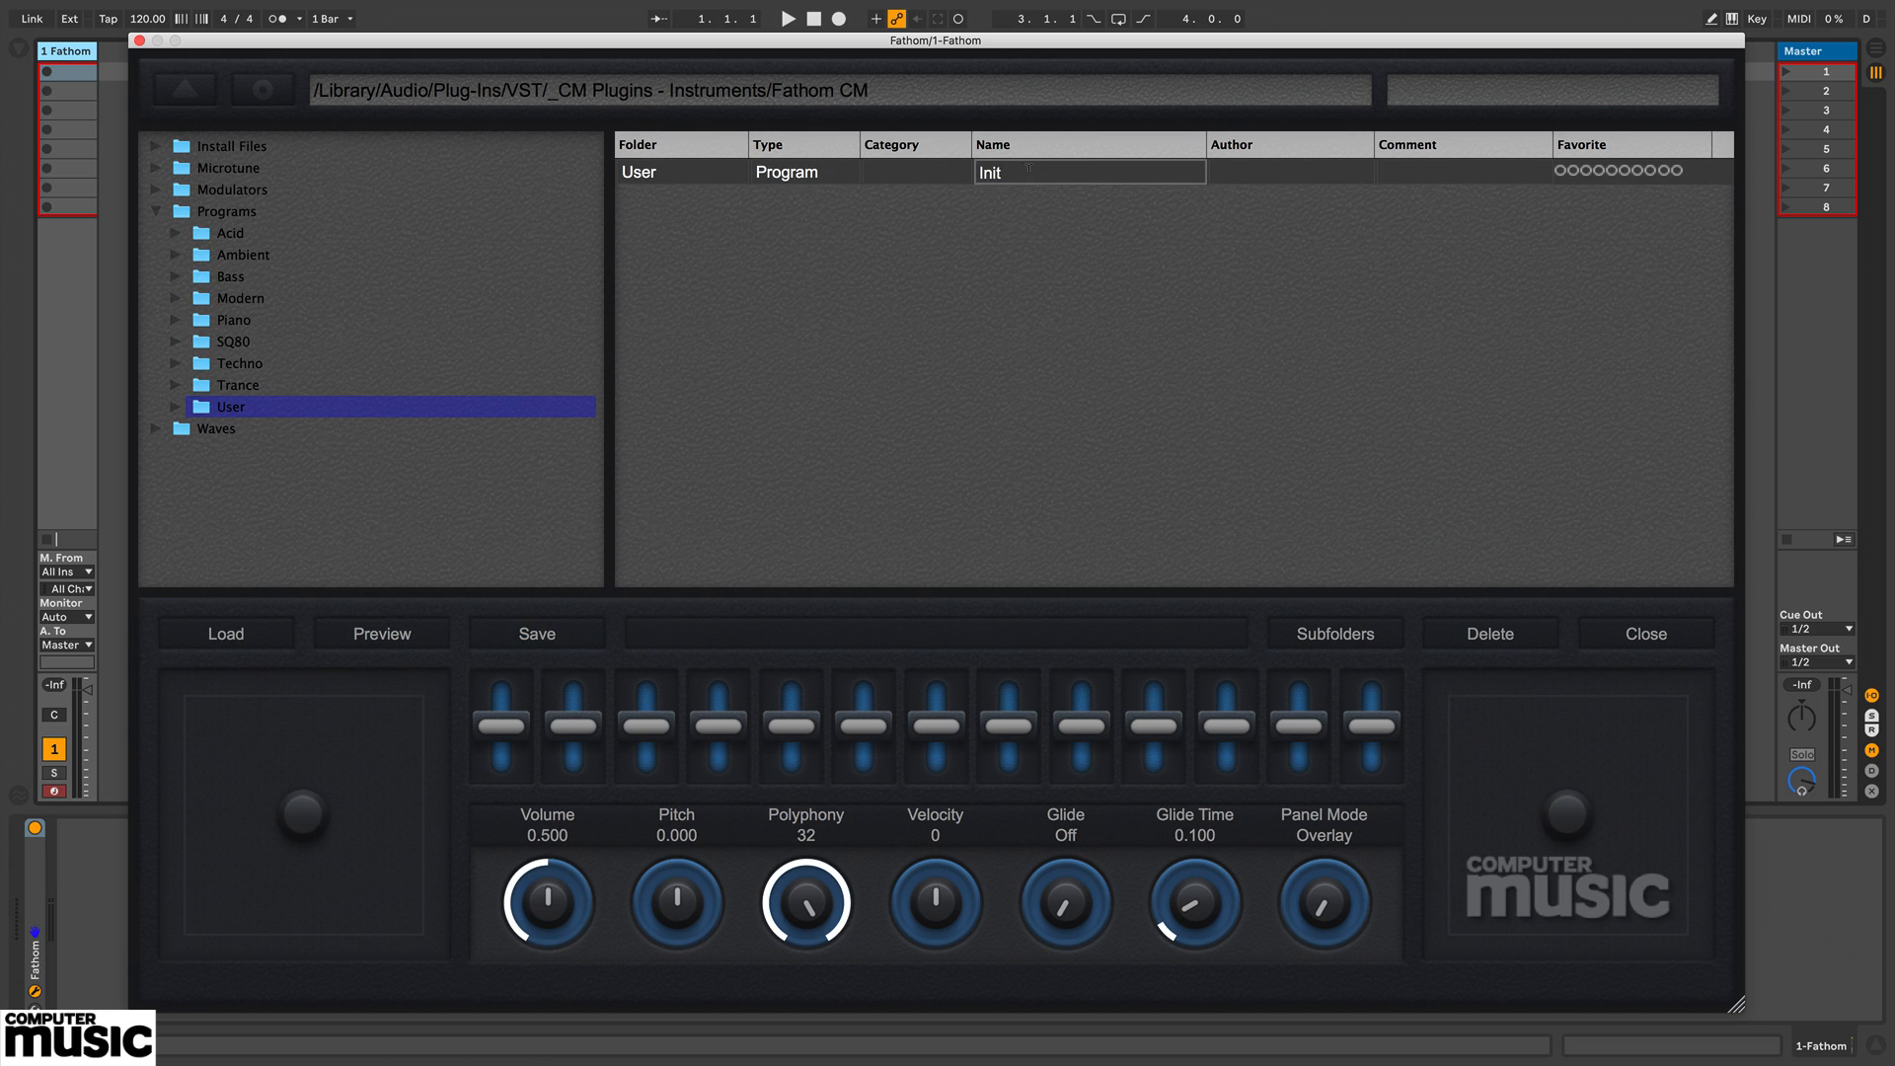
pyautogui.press('Return')
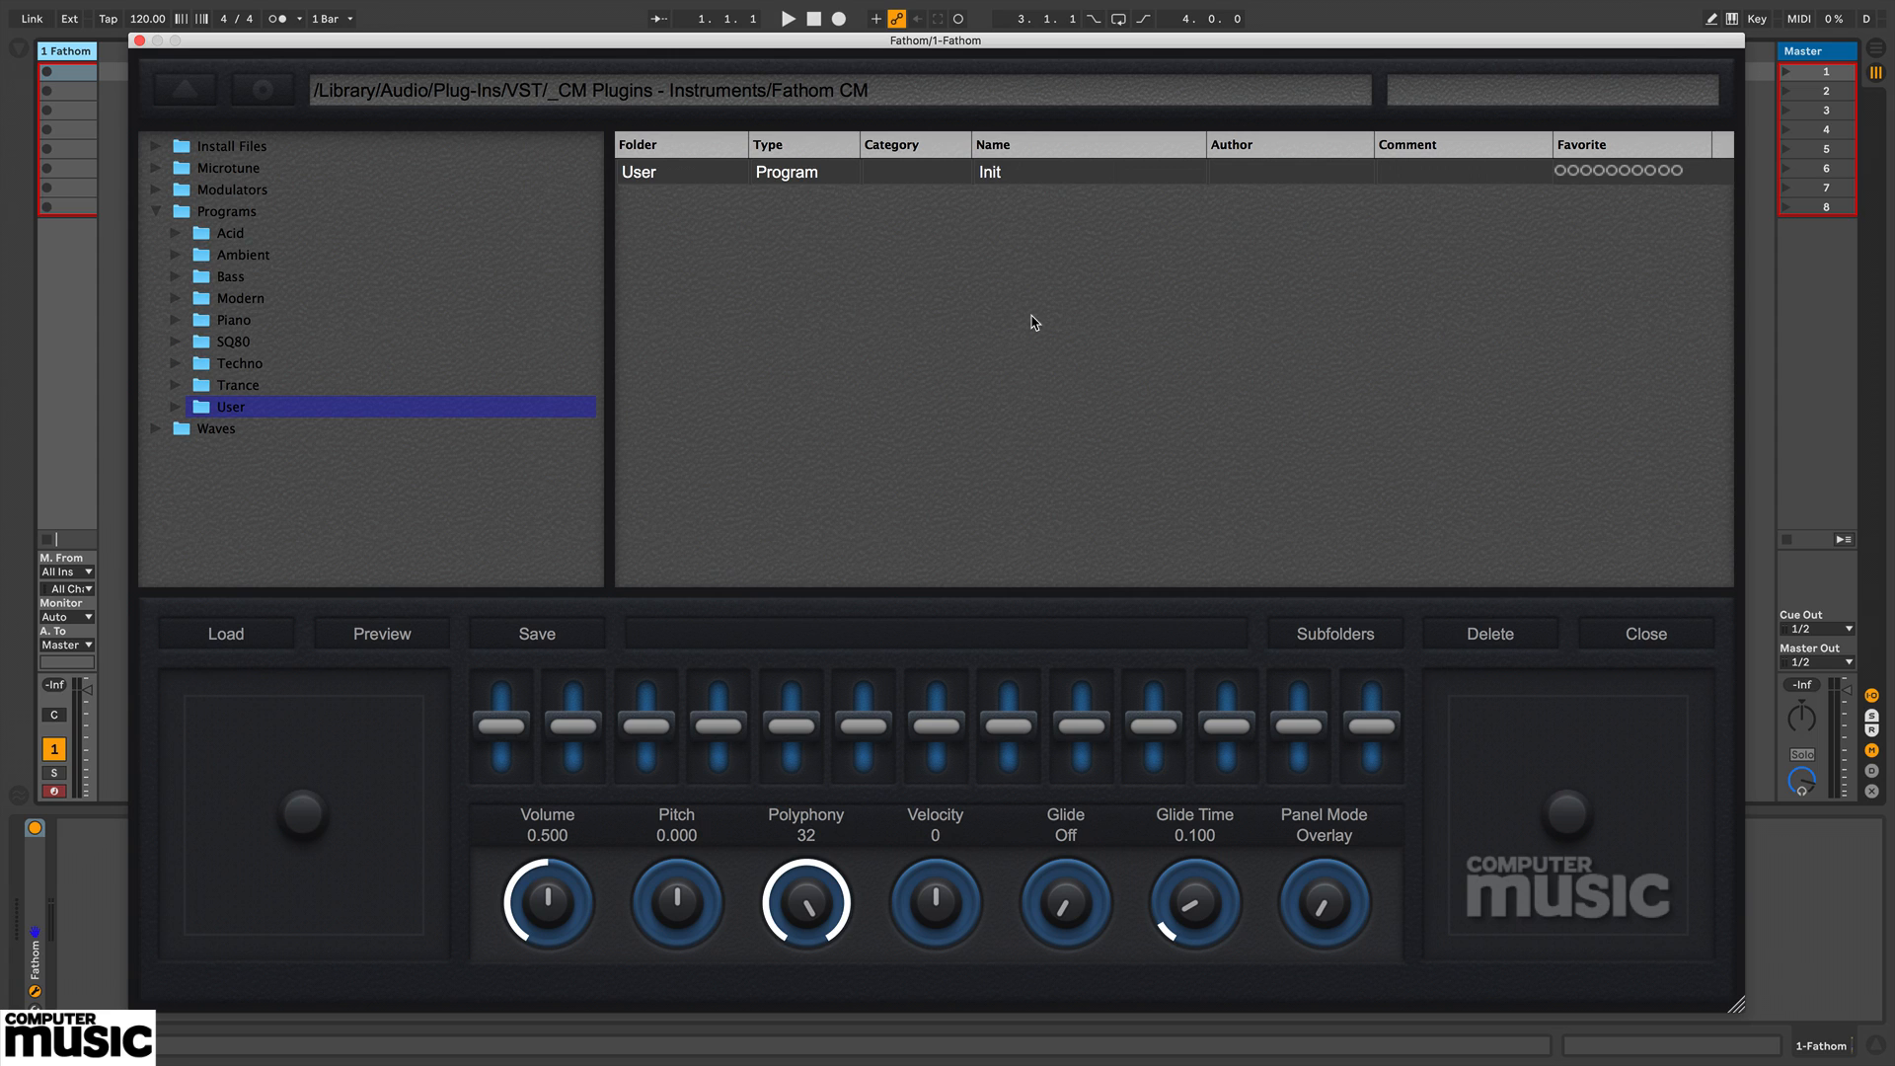
# Step: Load the Detuned Saw program from the Ambient folder and compare it with the adjacent Detuned Squaramid preset
pyautogui.click(262, 258)
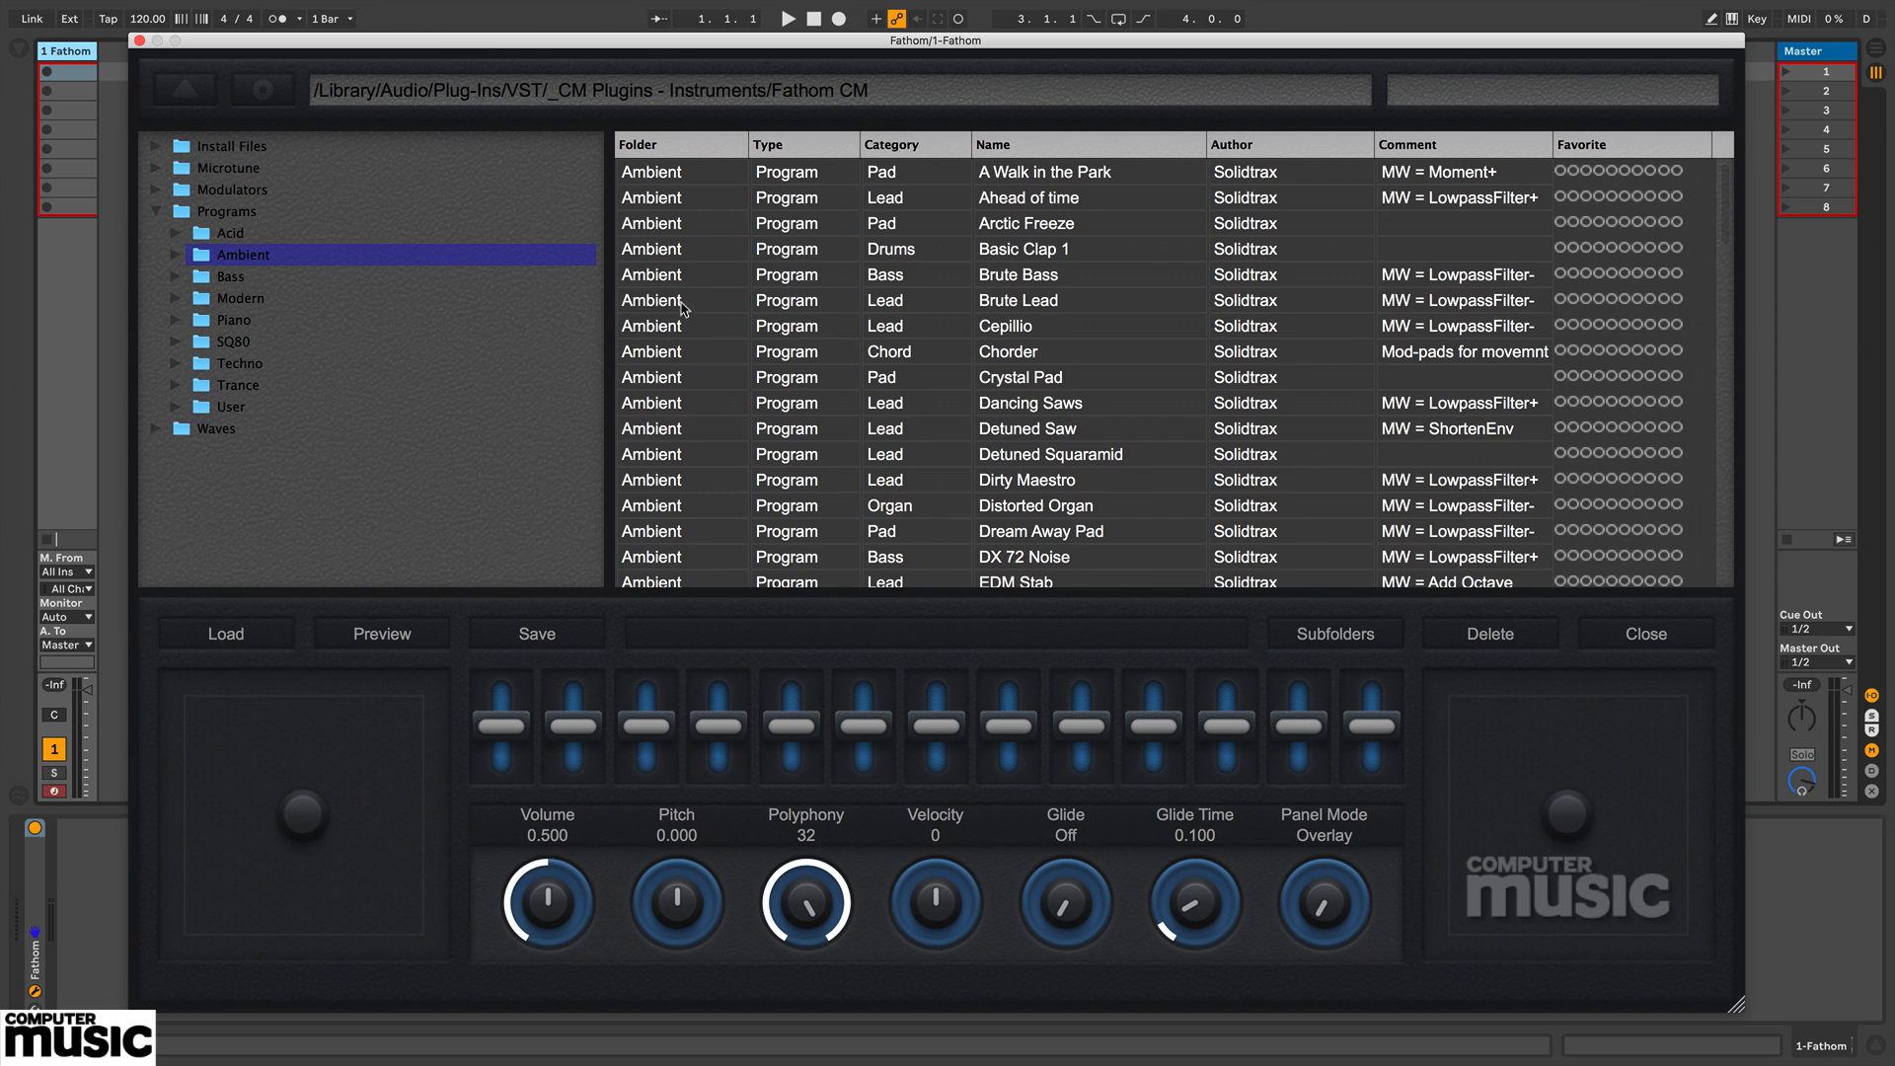
pyautogui.doubleClick(661, 434)
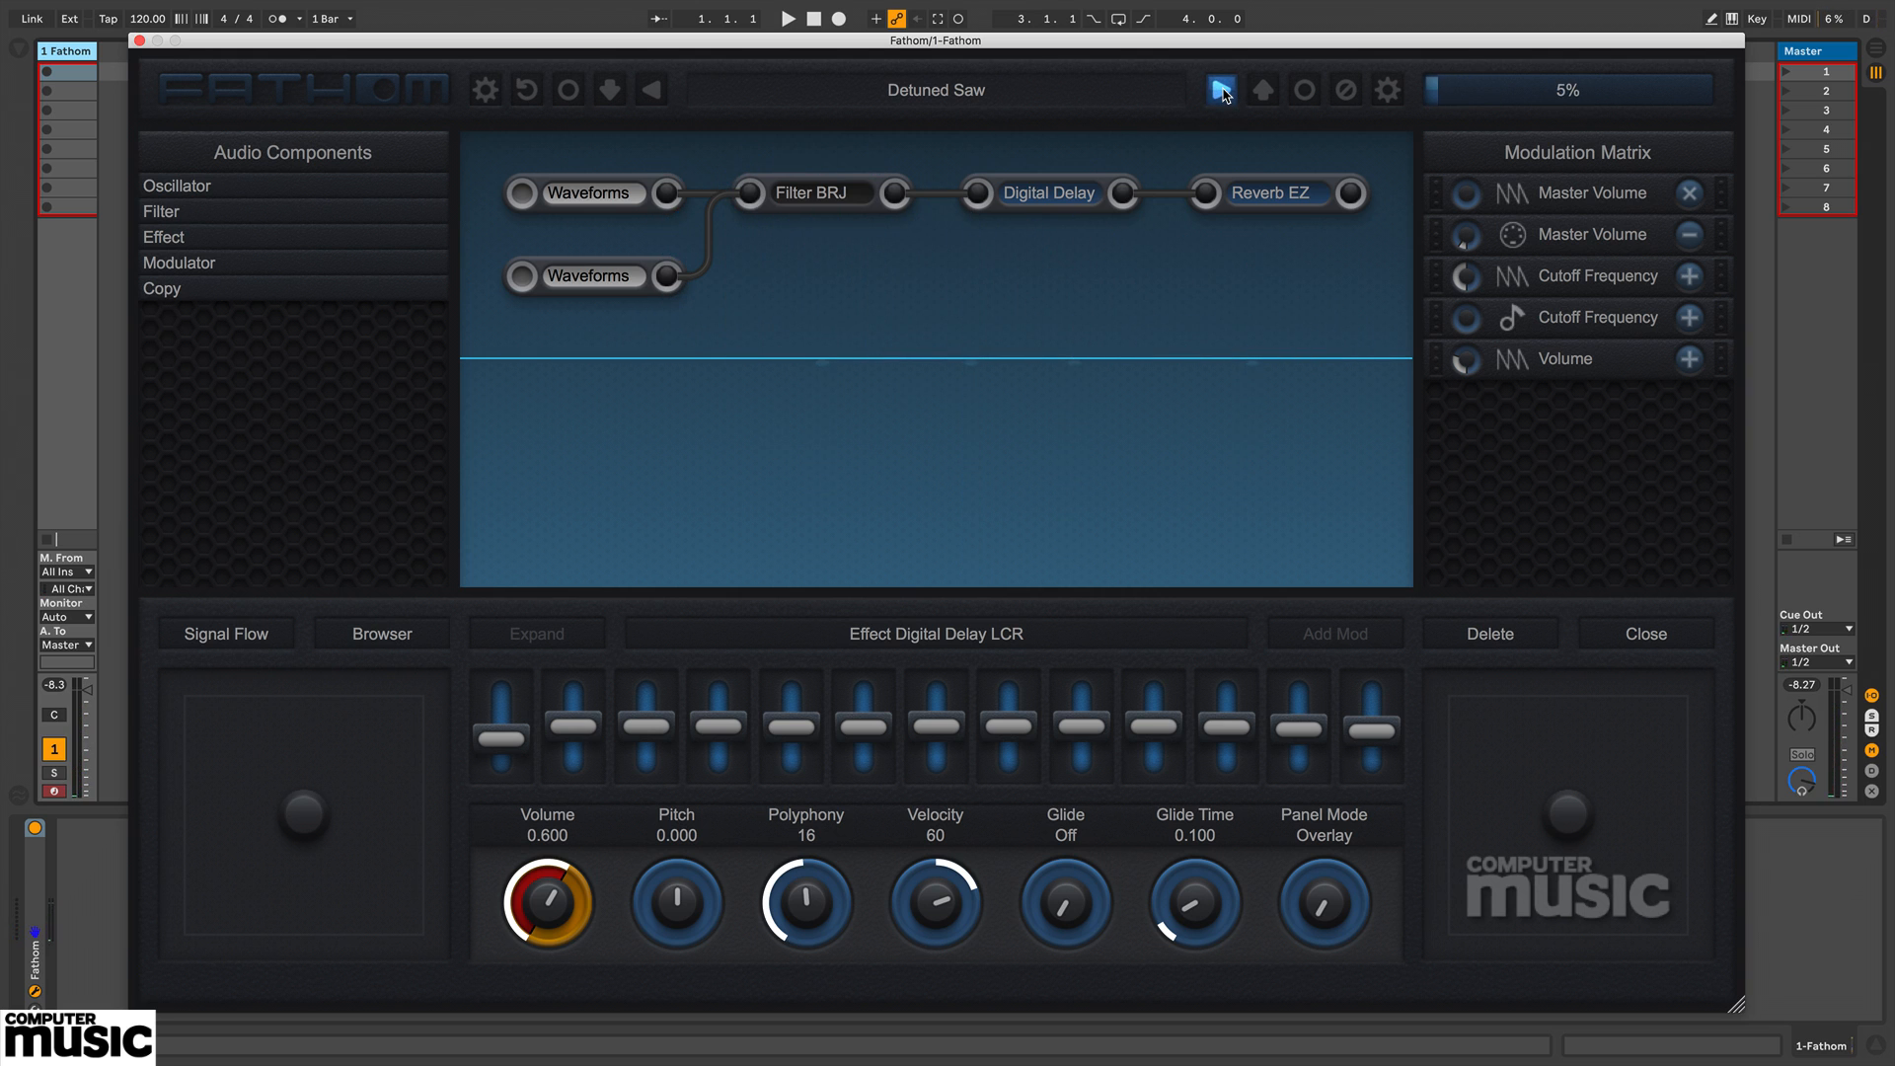
pyautogui.click(1222, 91)
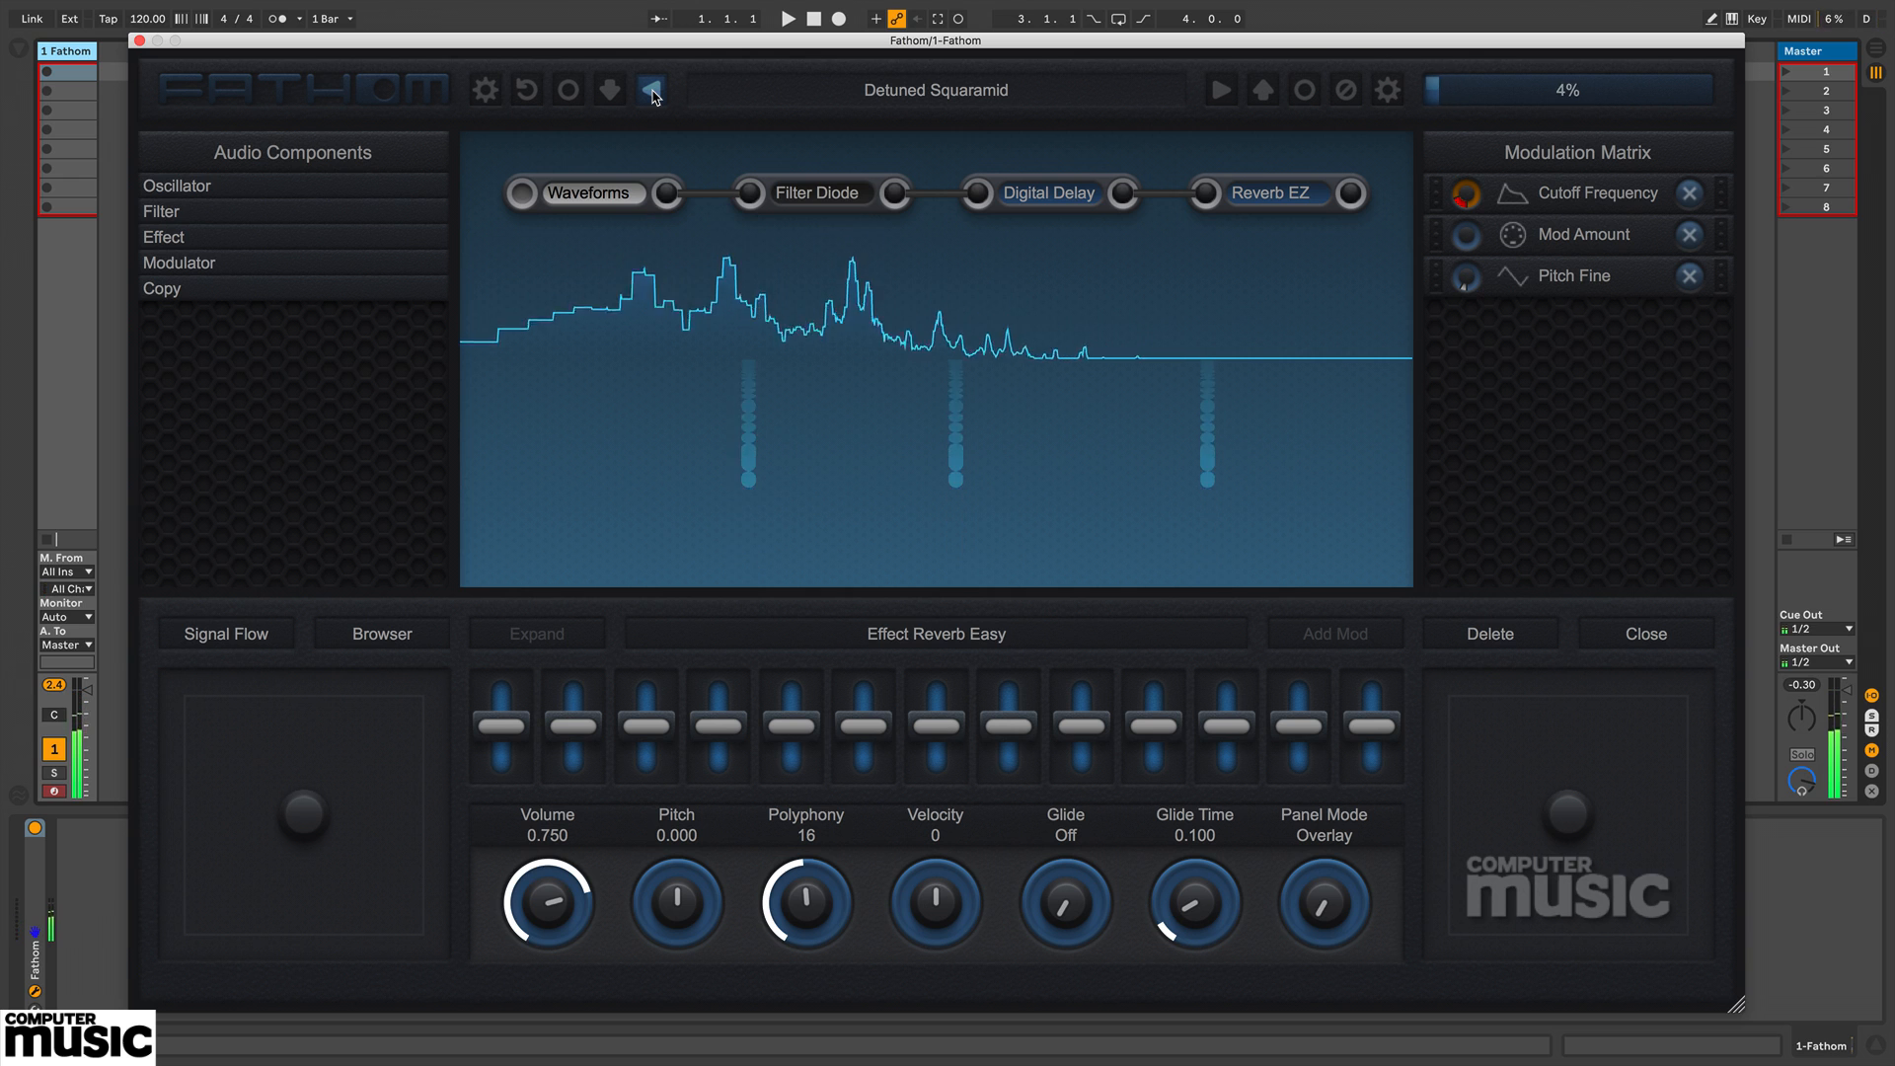
pyautogui.click(651, 91)
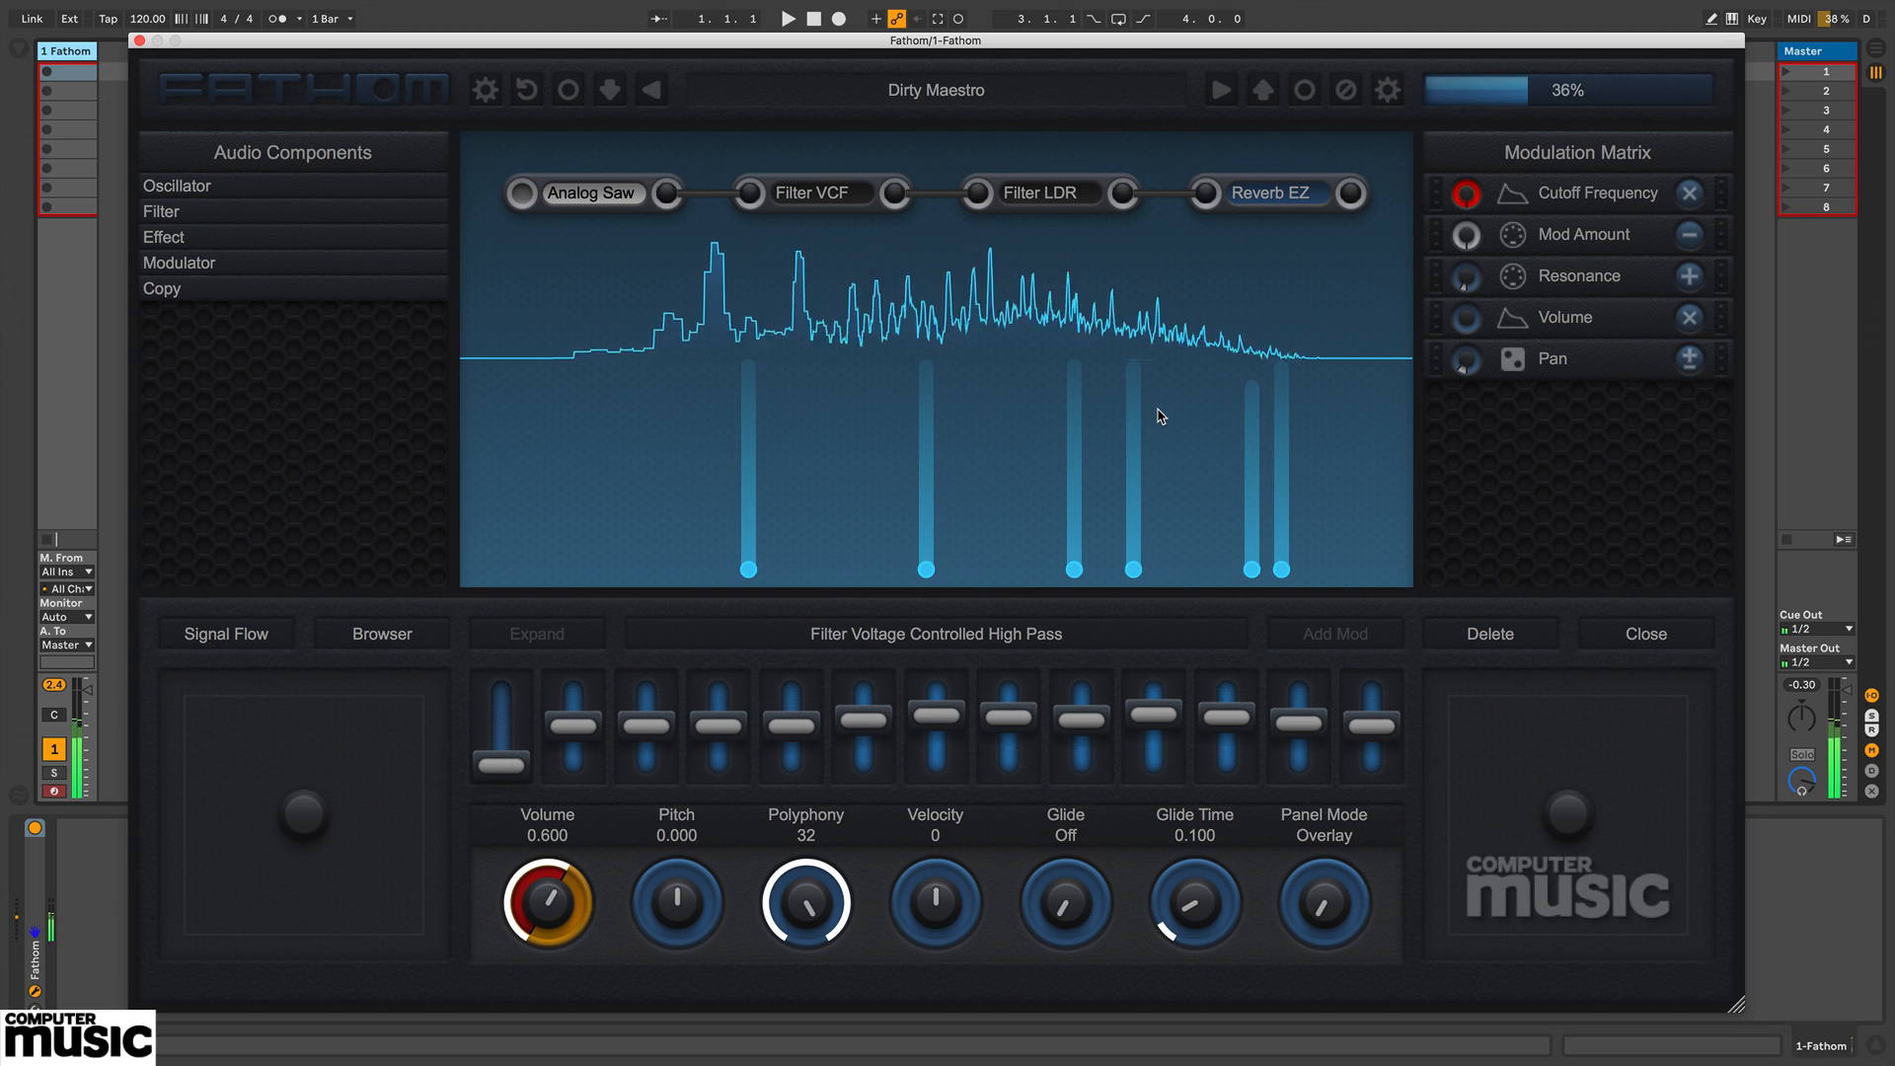
# Step: Step through further presets until Dancing Saws is loaded and start playback in the host
pyautogui.click(1221, 91)
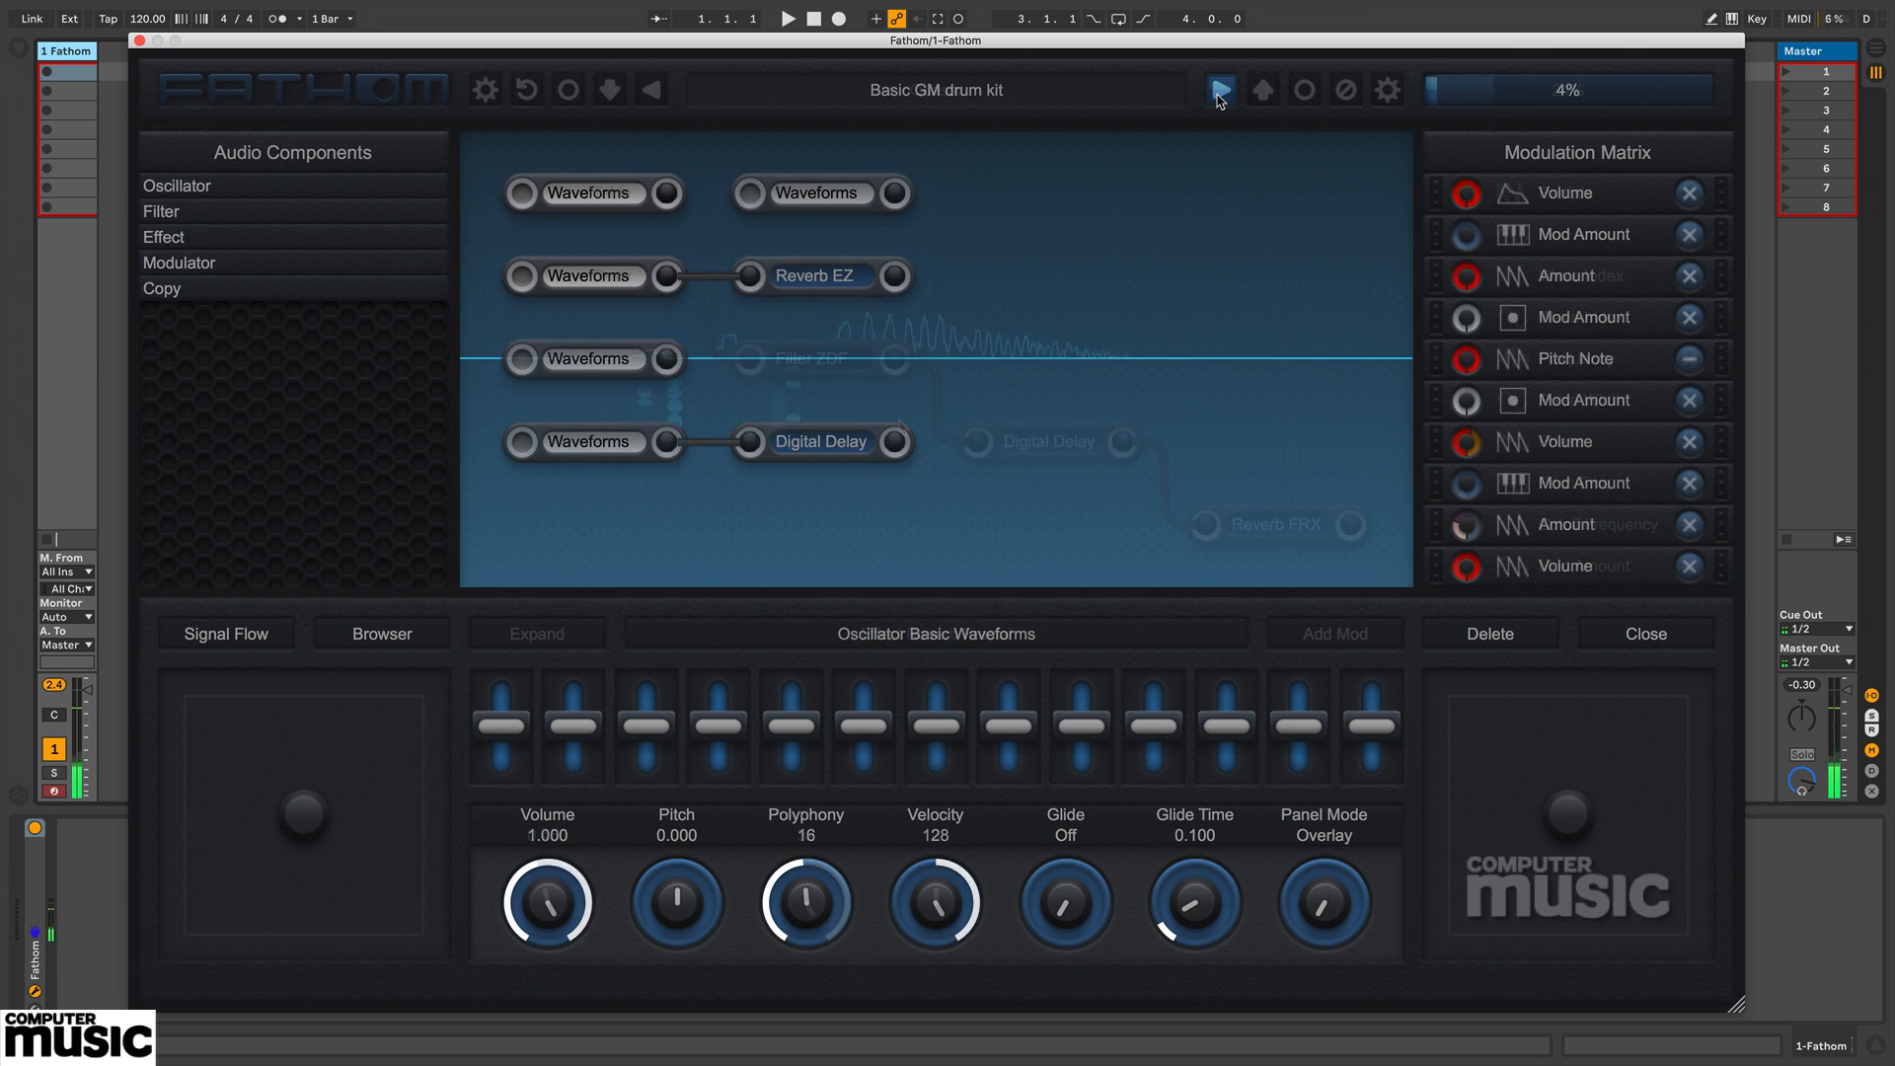
pyautogui.click(1220, 91)
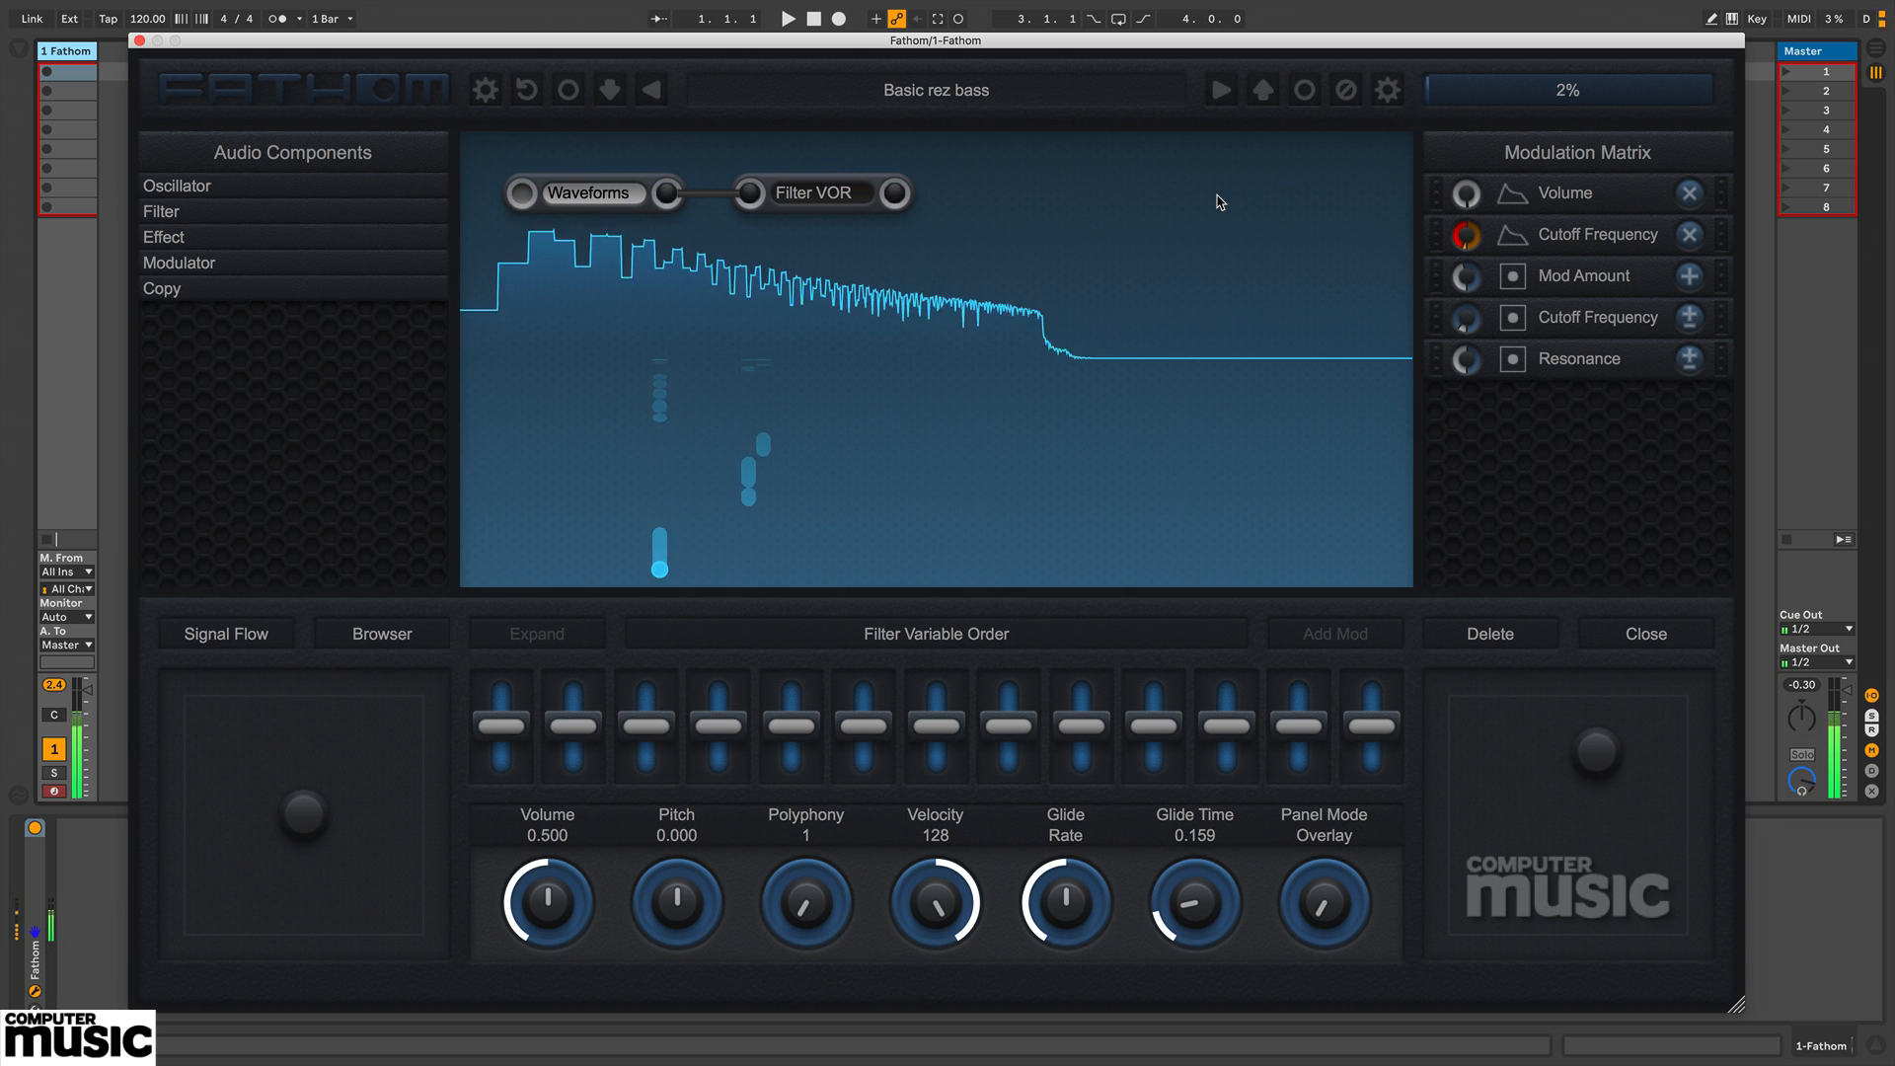
pyautogui.click(1222, 91)
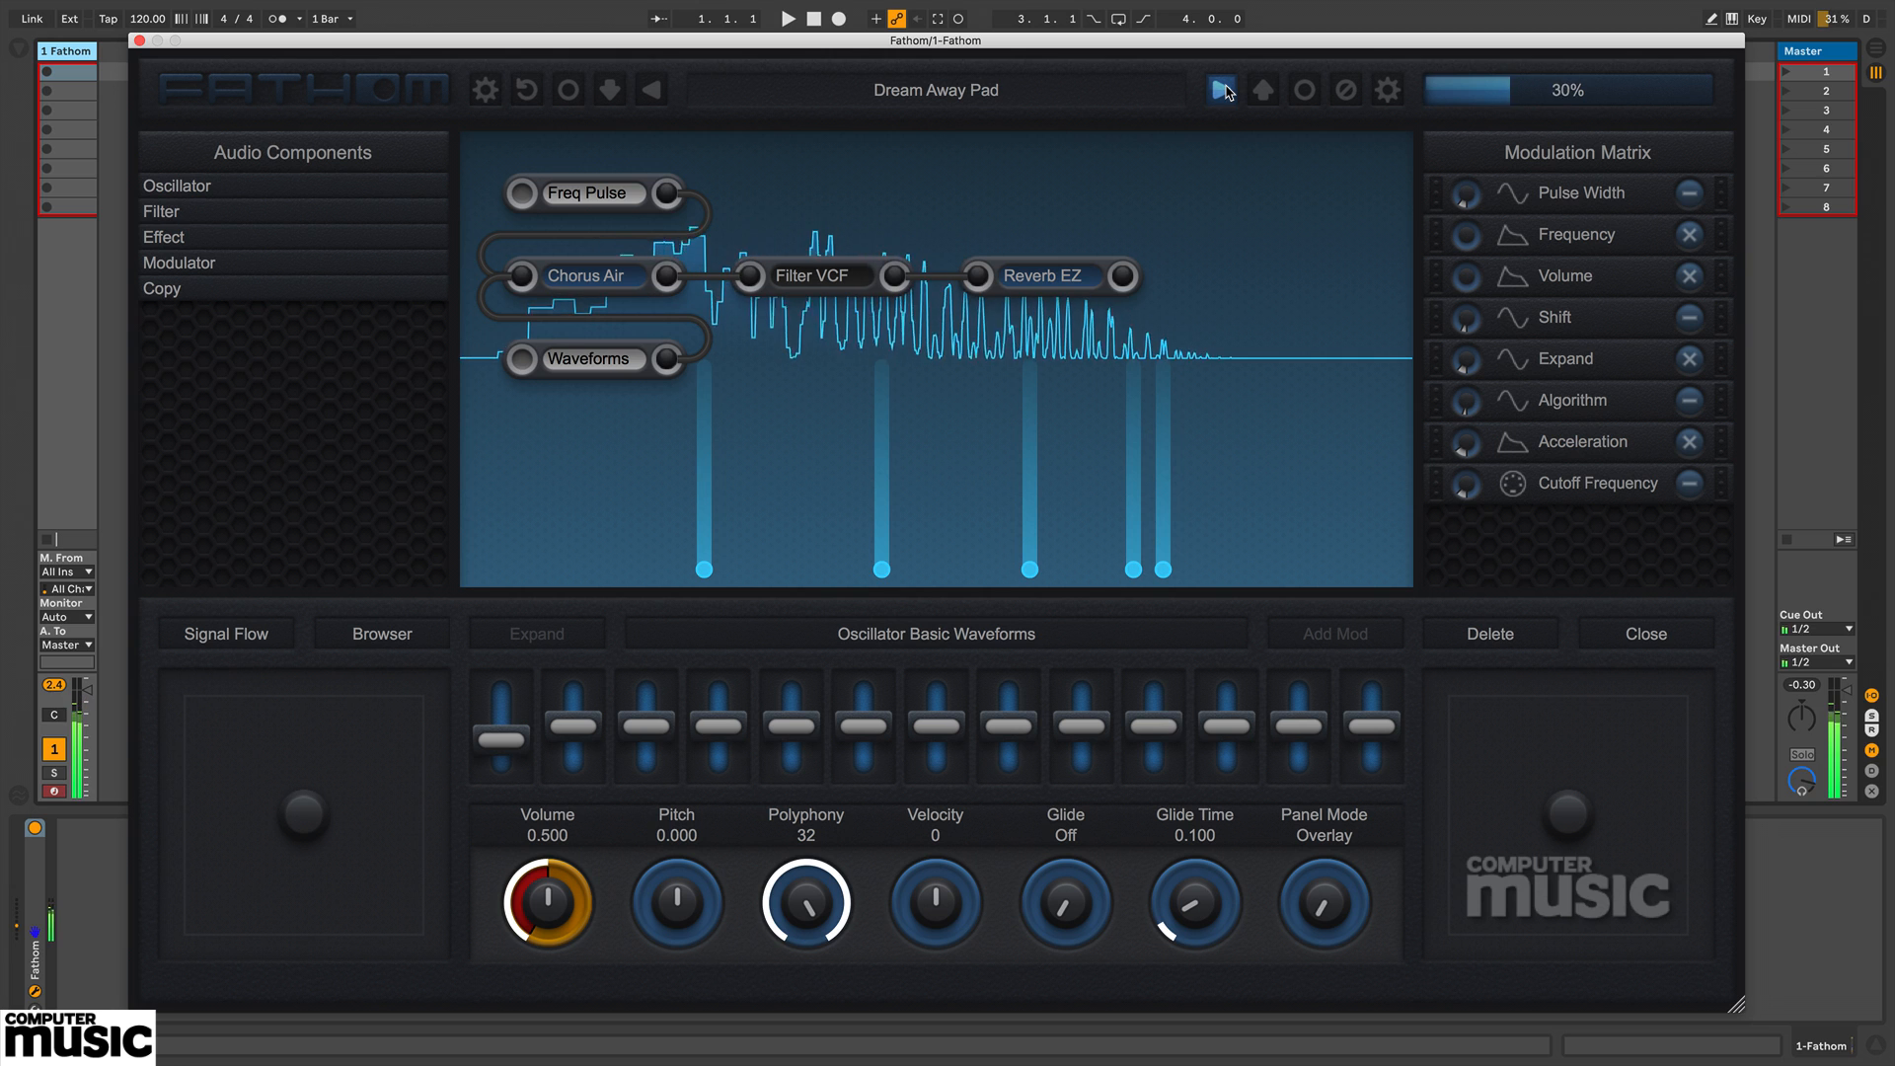
pyautogui.click(1222, 89)
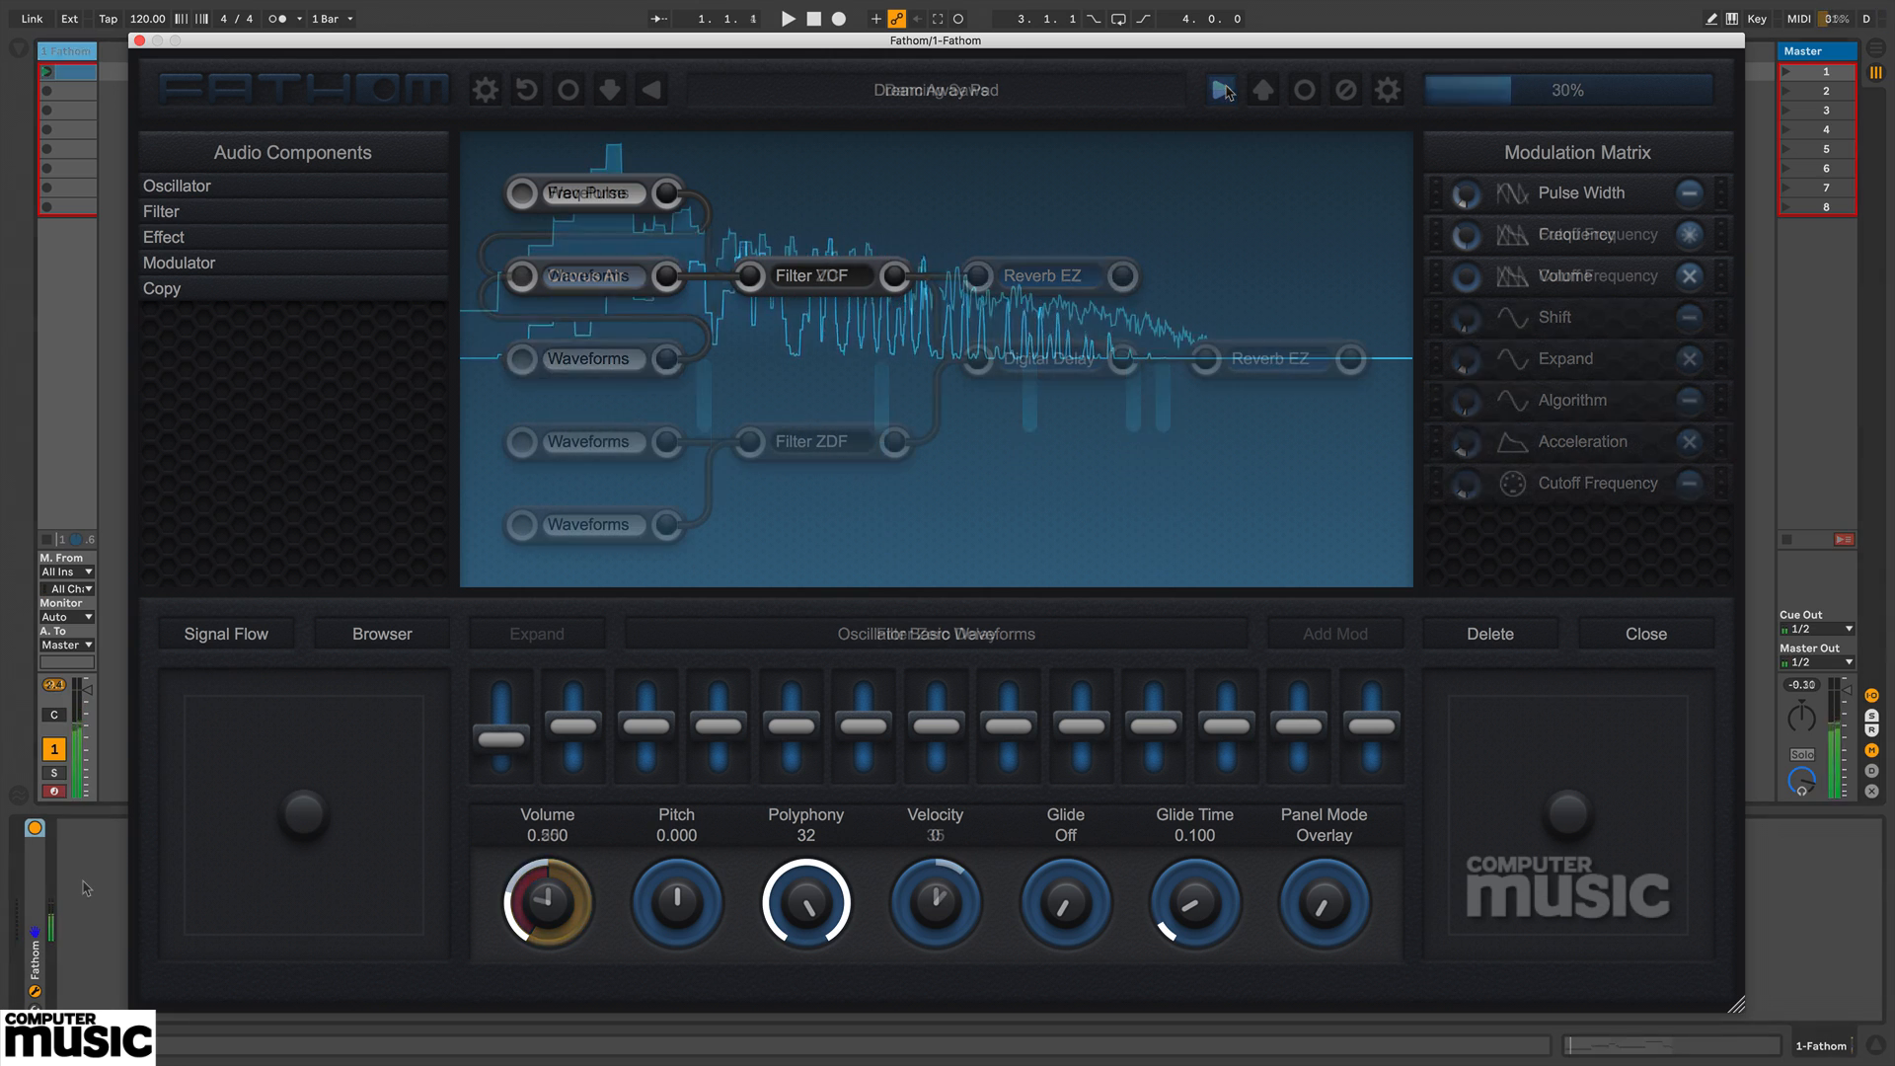
pyautogui.press('space')
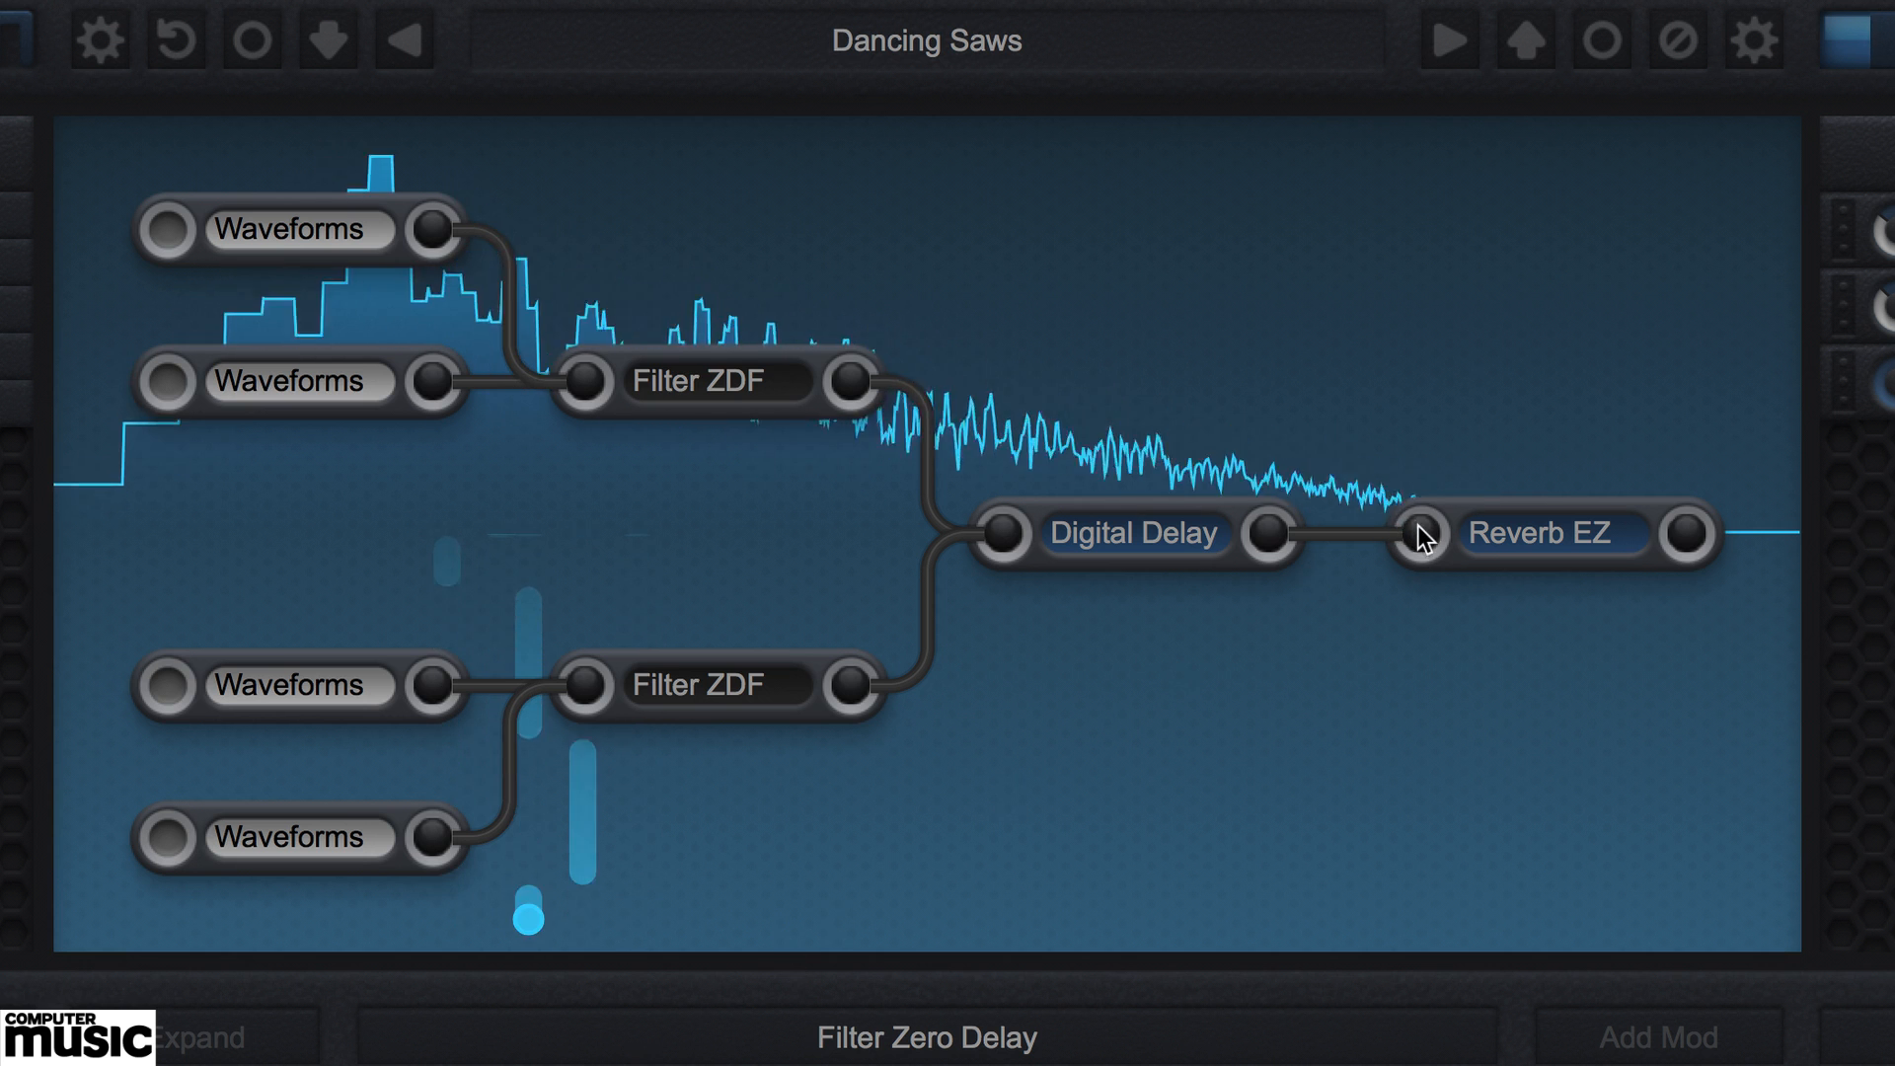
# Step: Disconnect the inputs of Reverb EZ and Digital Delay, then rewire both Filter ZDF outputs through the delay into the reverb
pyautogui.moveTo(1418, 526); pyautogui.dragTo(1360, 543)
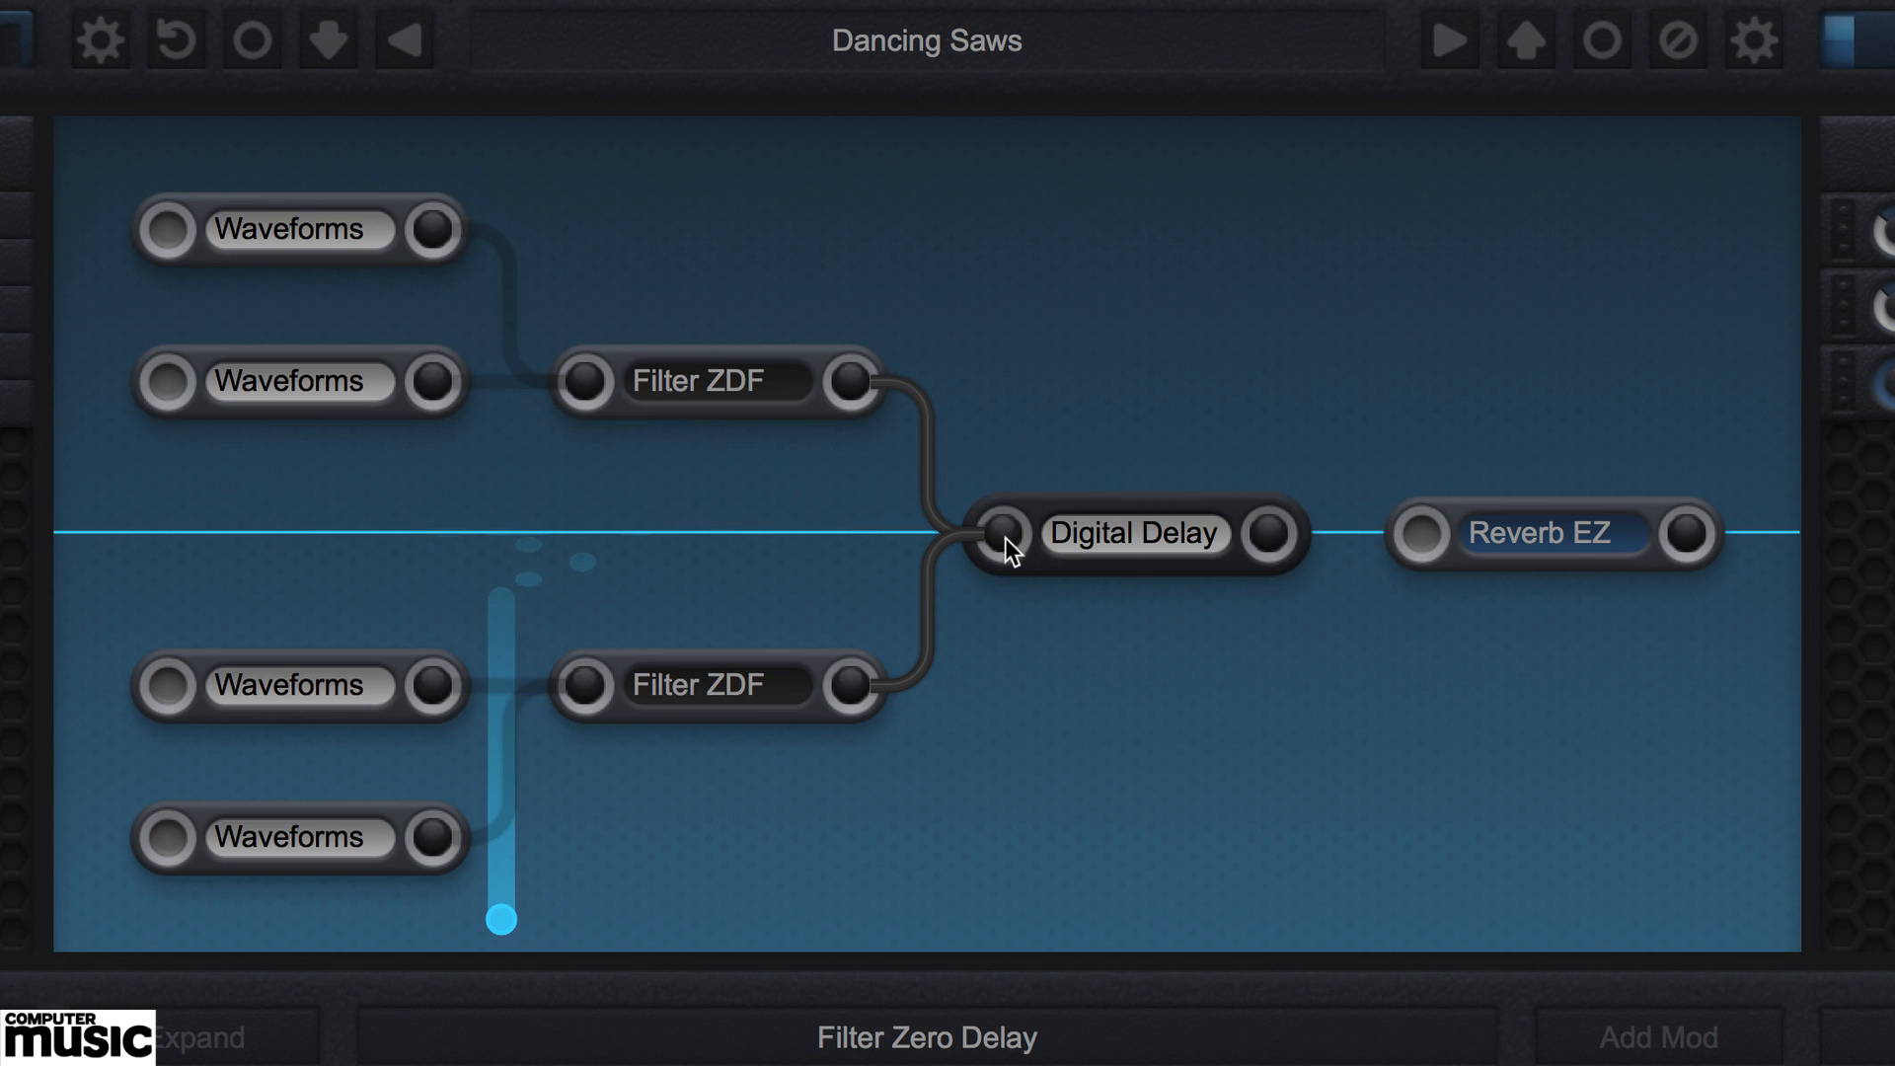
pyautogui.moveTo(1005, 537); pyautogui.dragTo(894, 549)
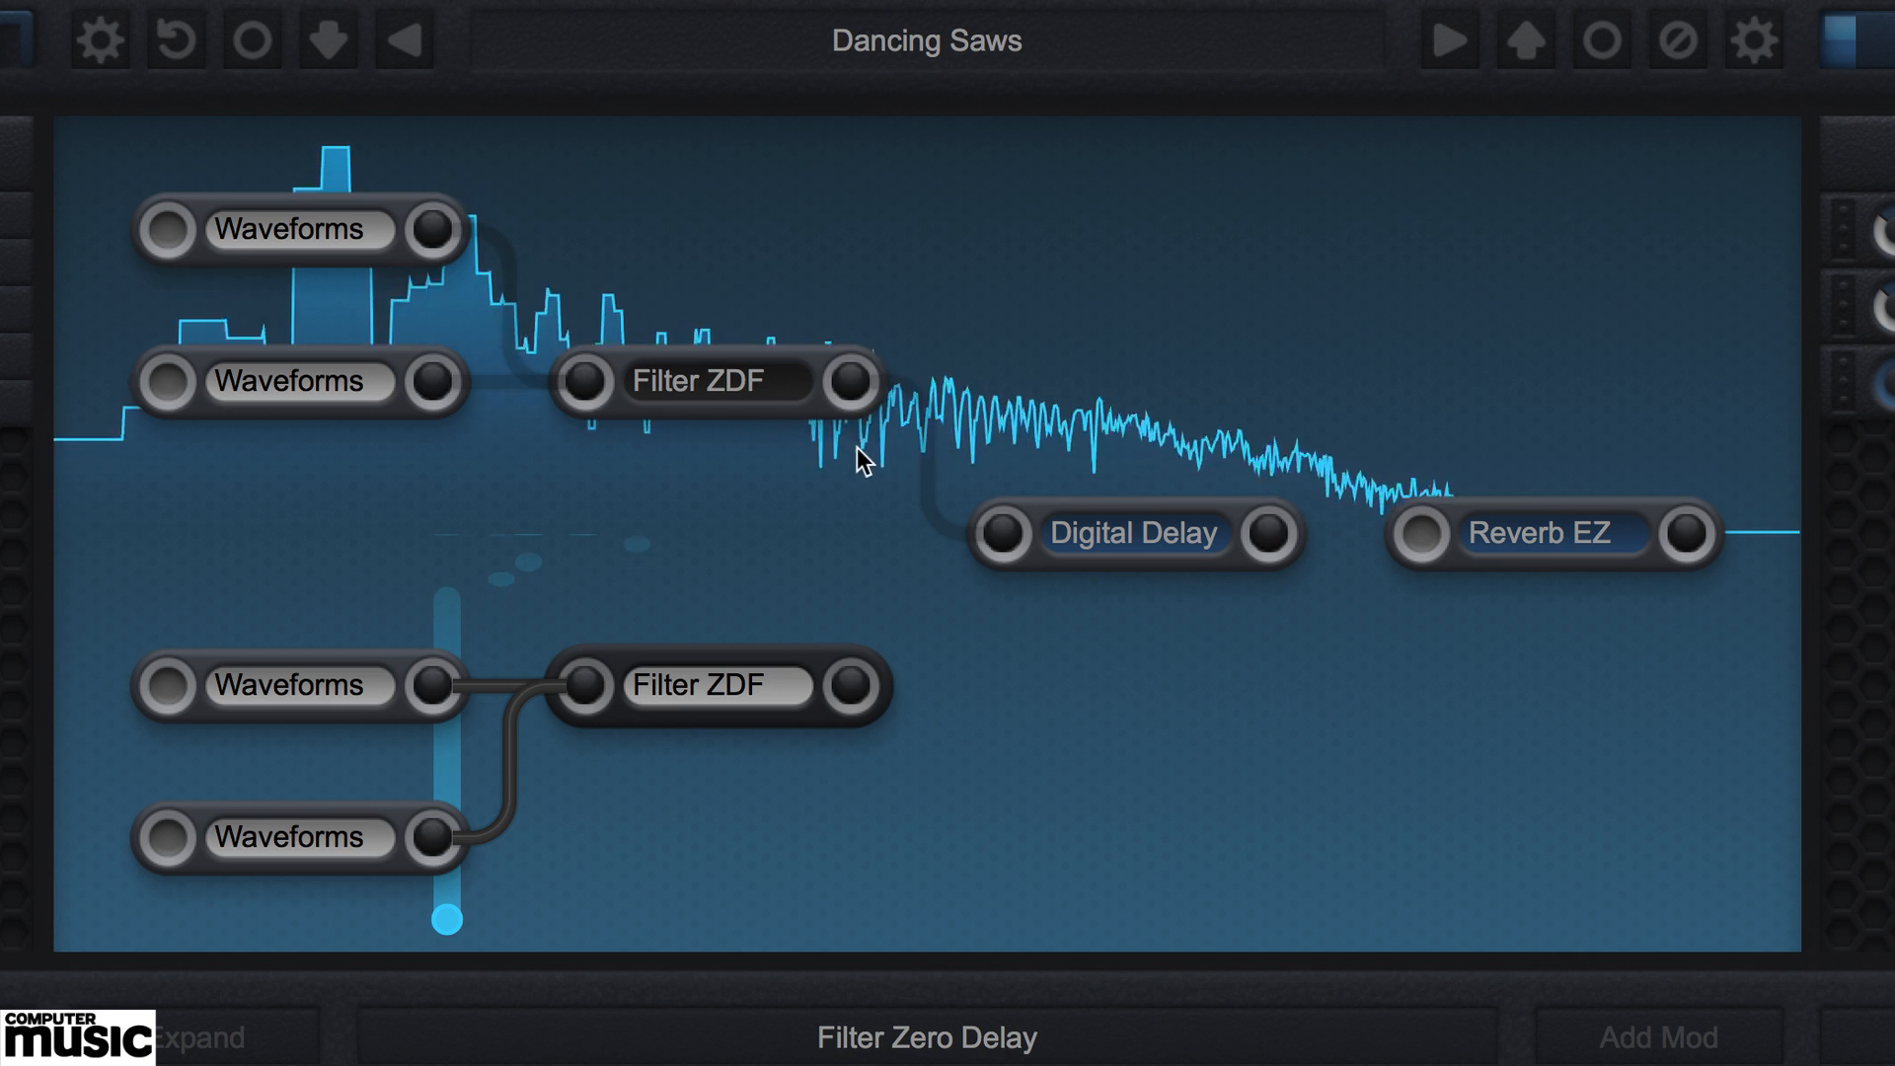
pyautogui.moveTo(847, 675); pyautogui.dragTo(1002, 532)
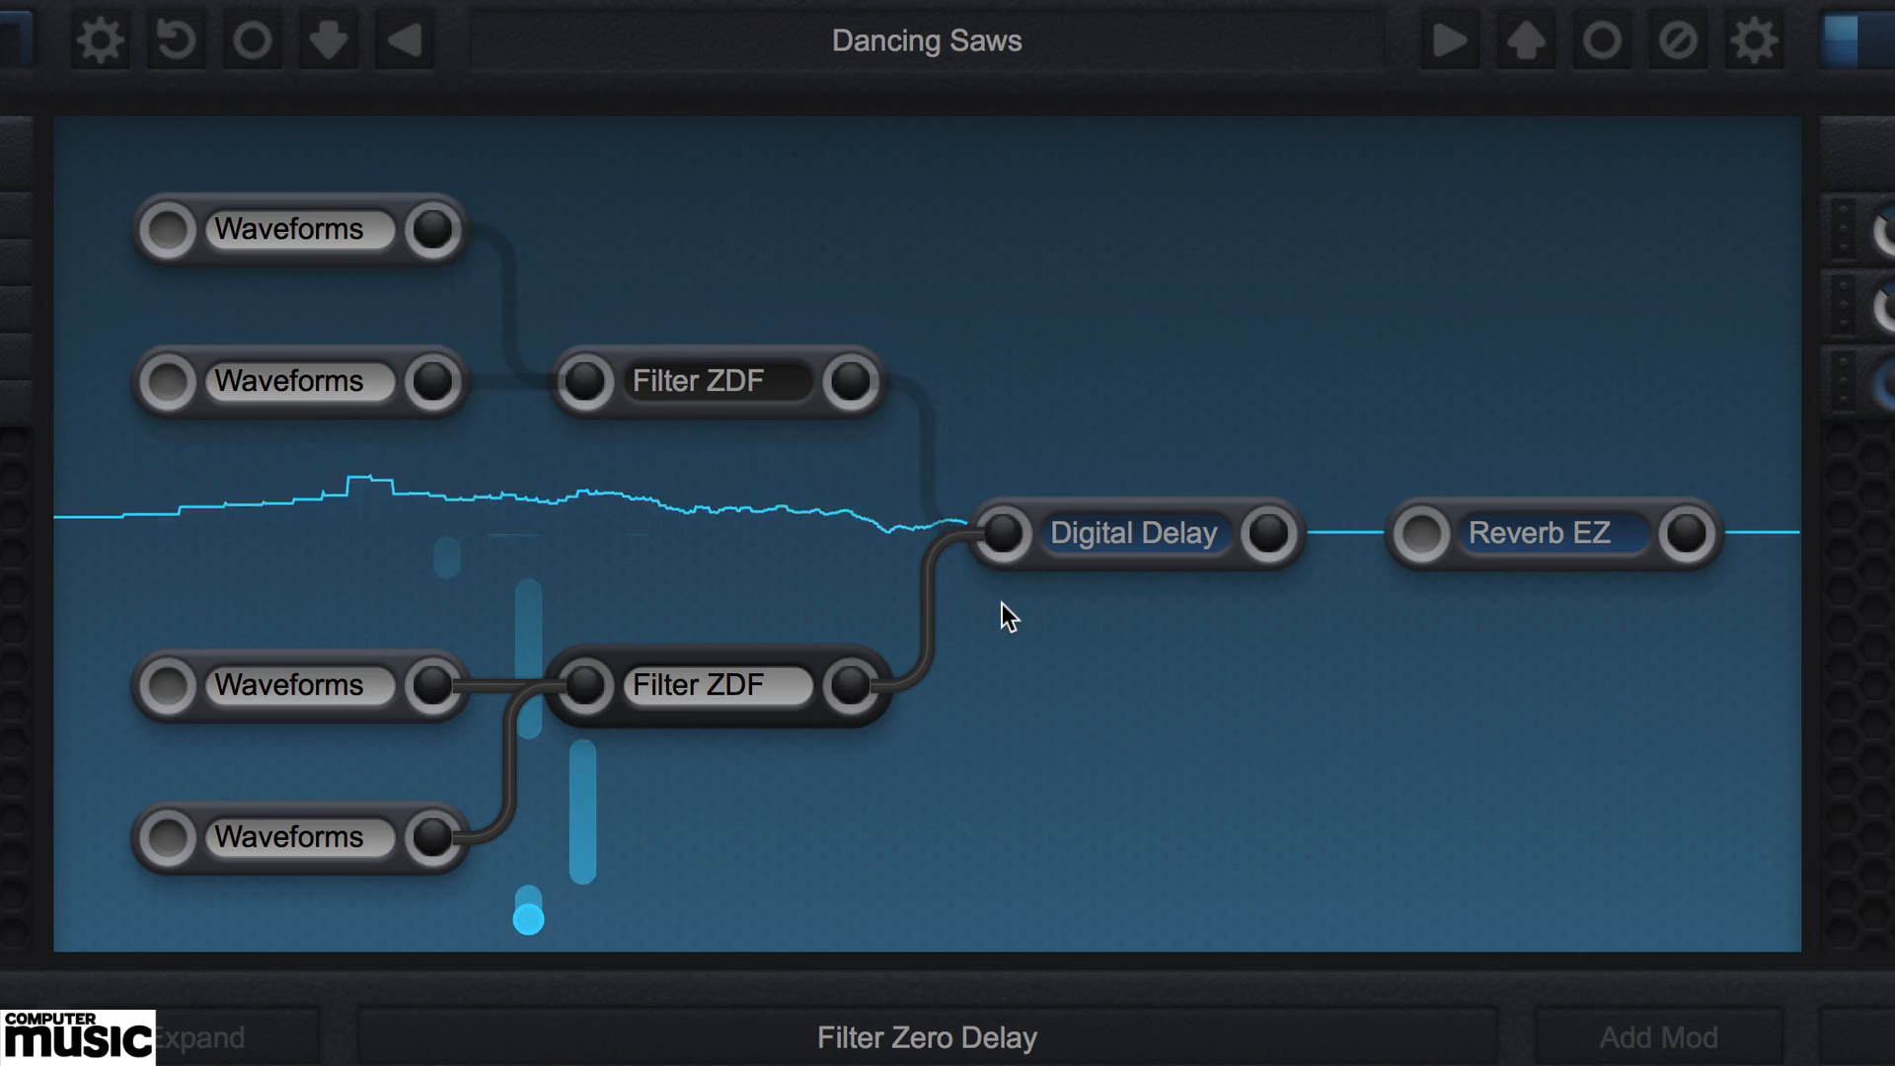
pyautogui.moveTo(1270, 531); pyautogui.dragTo(1420, 533)
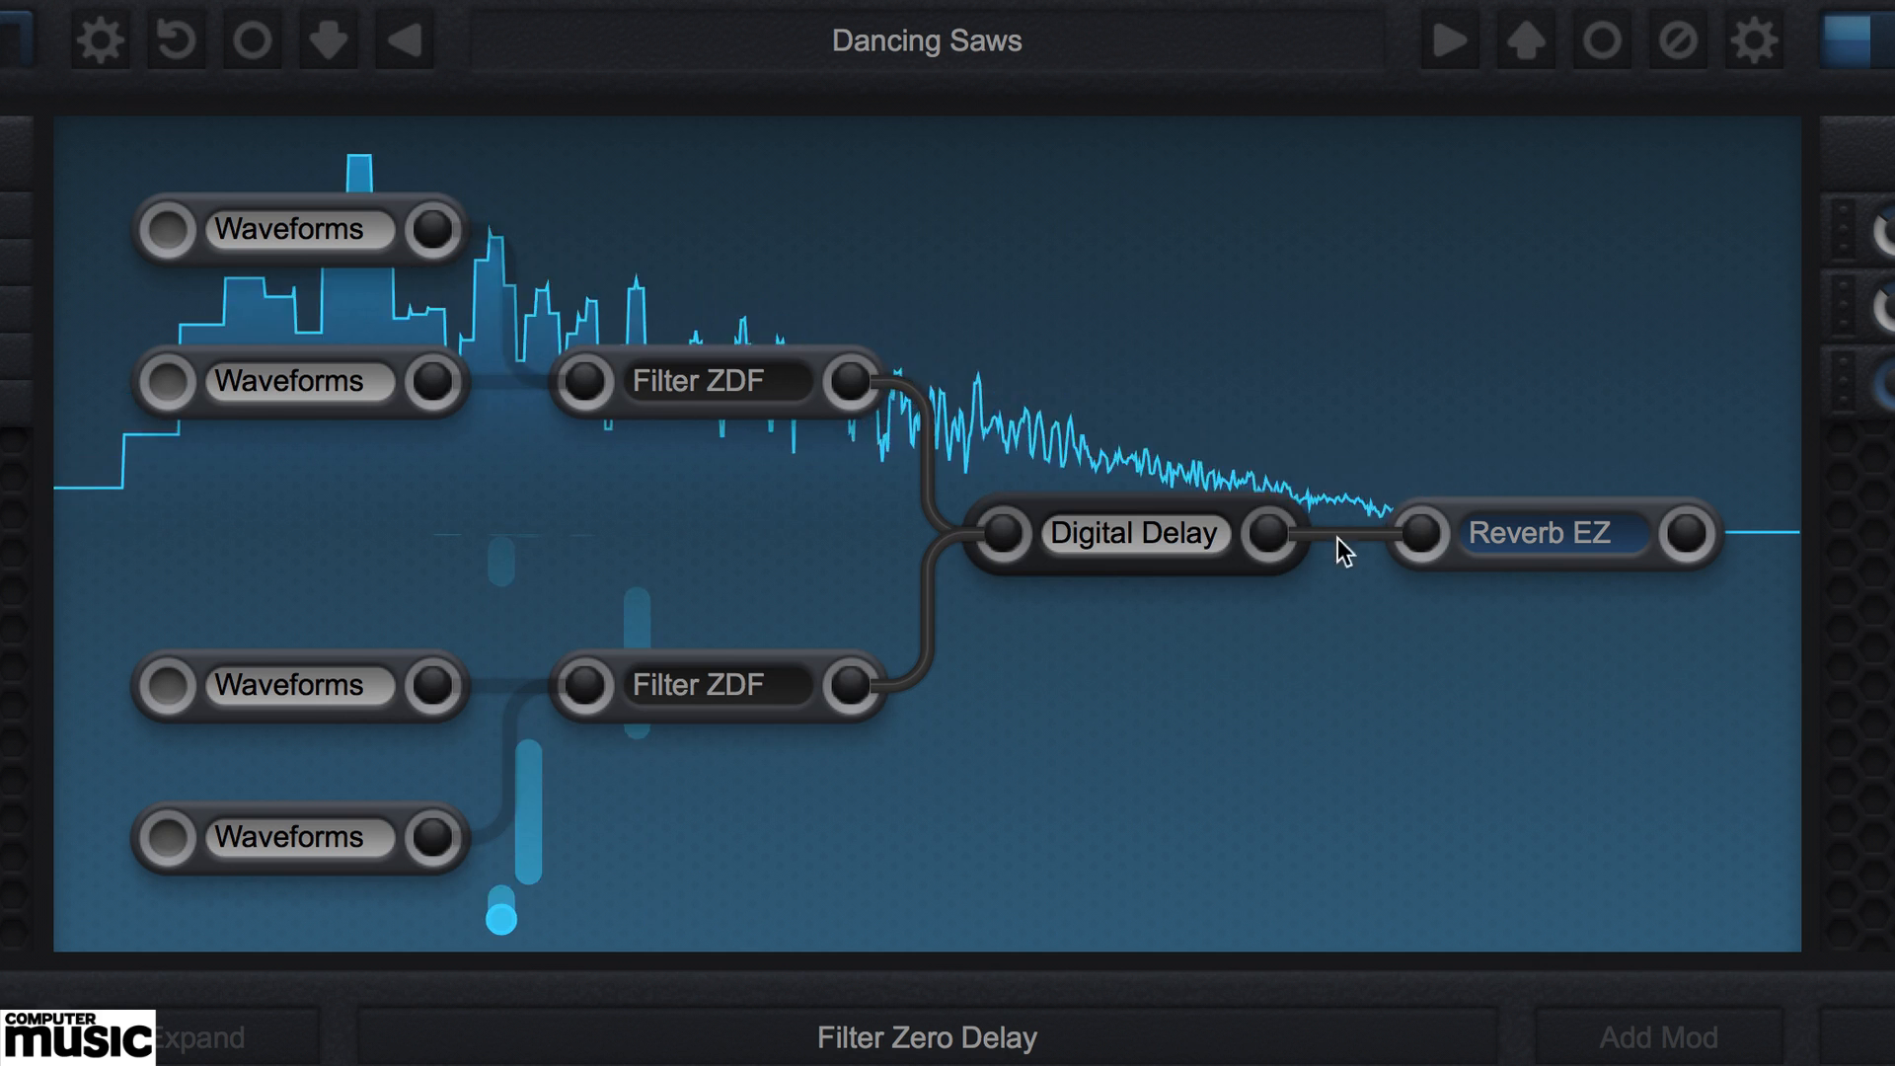
# Step: Bypass the Reverb EZ, Digital Delay and both Filter ZDF modules in the signal flow
pyautogui.click(1530, 549)
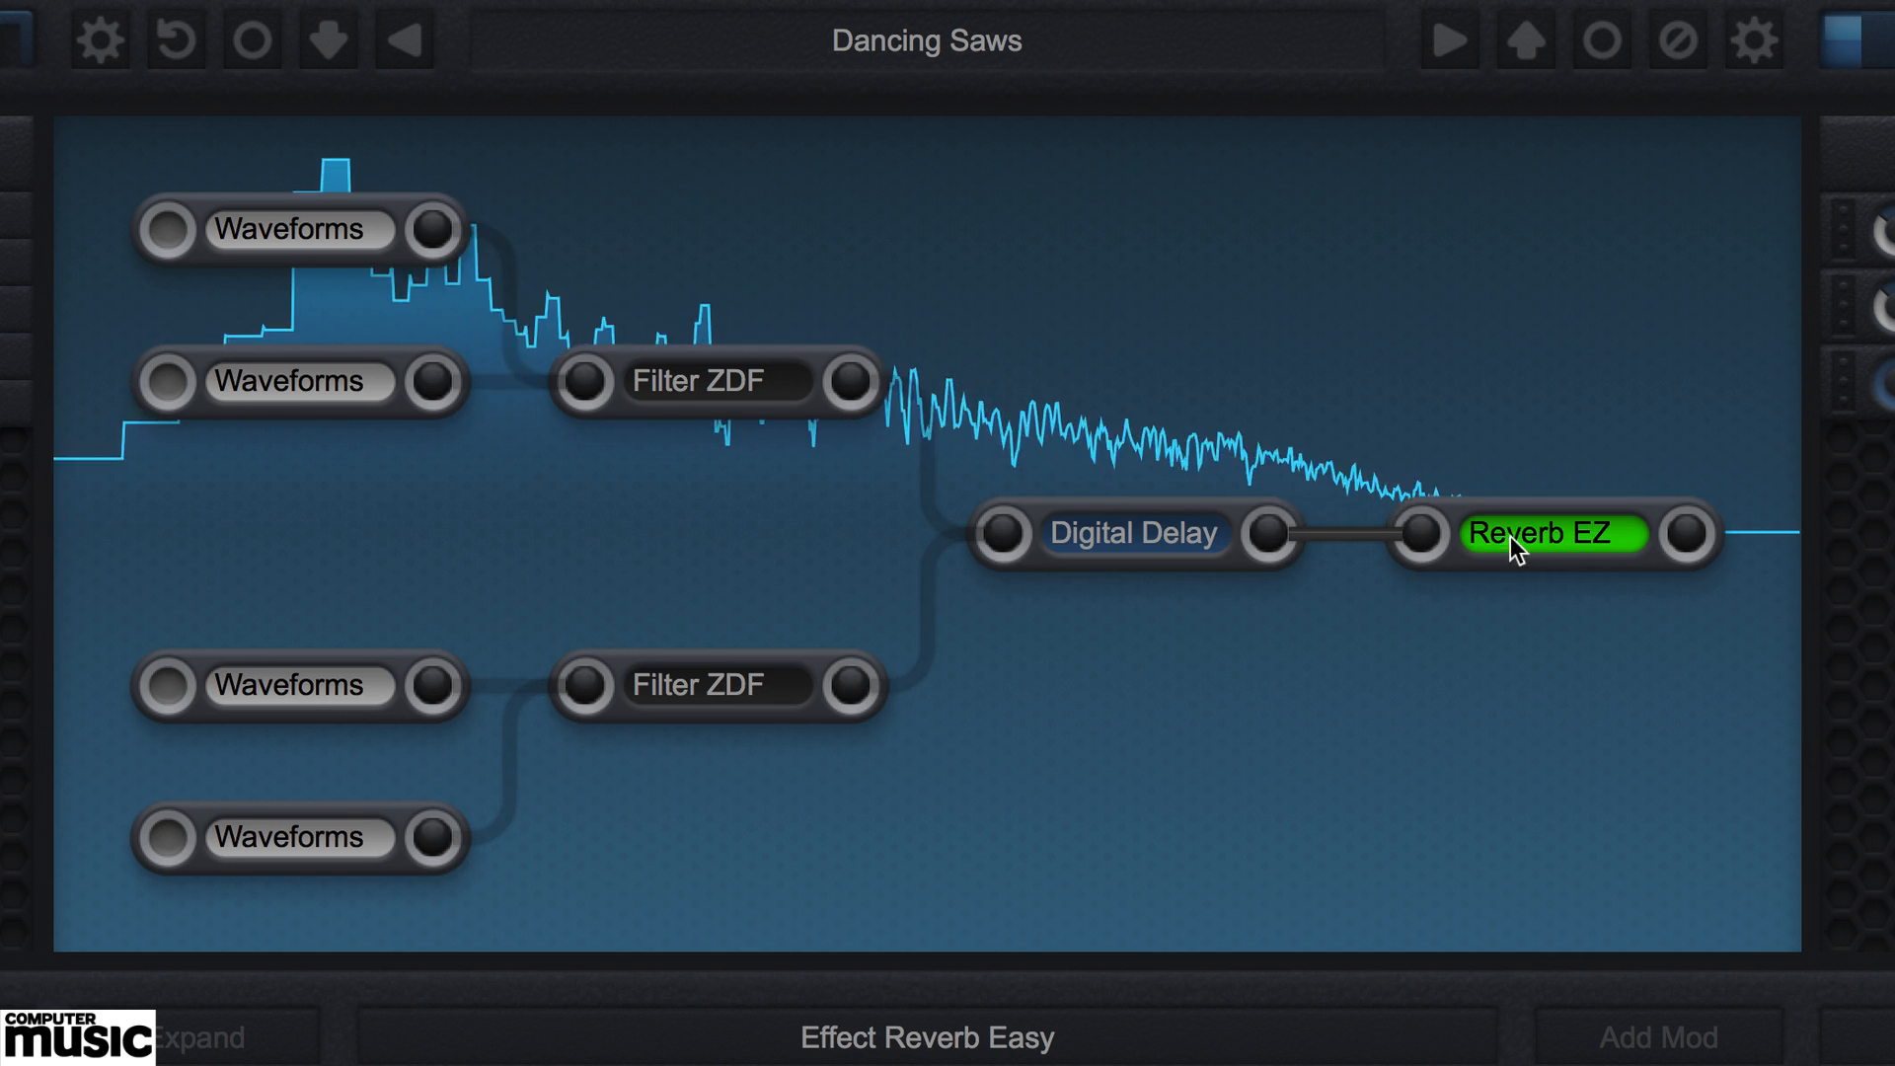
pyautogui.click(1100, 538)
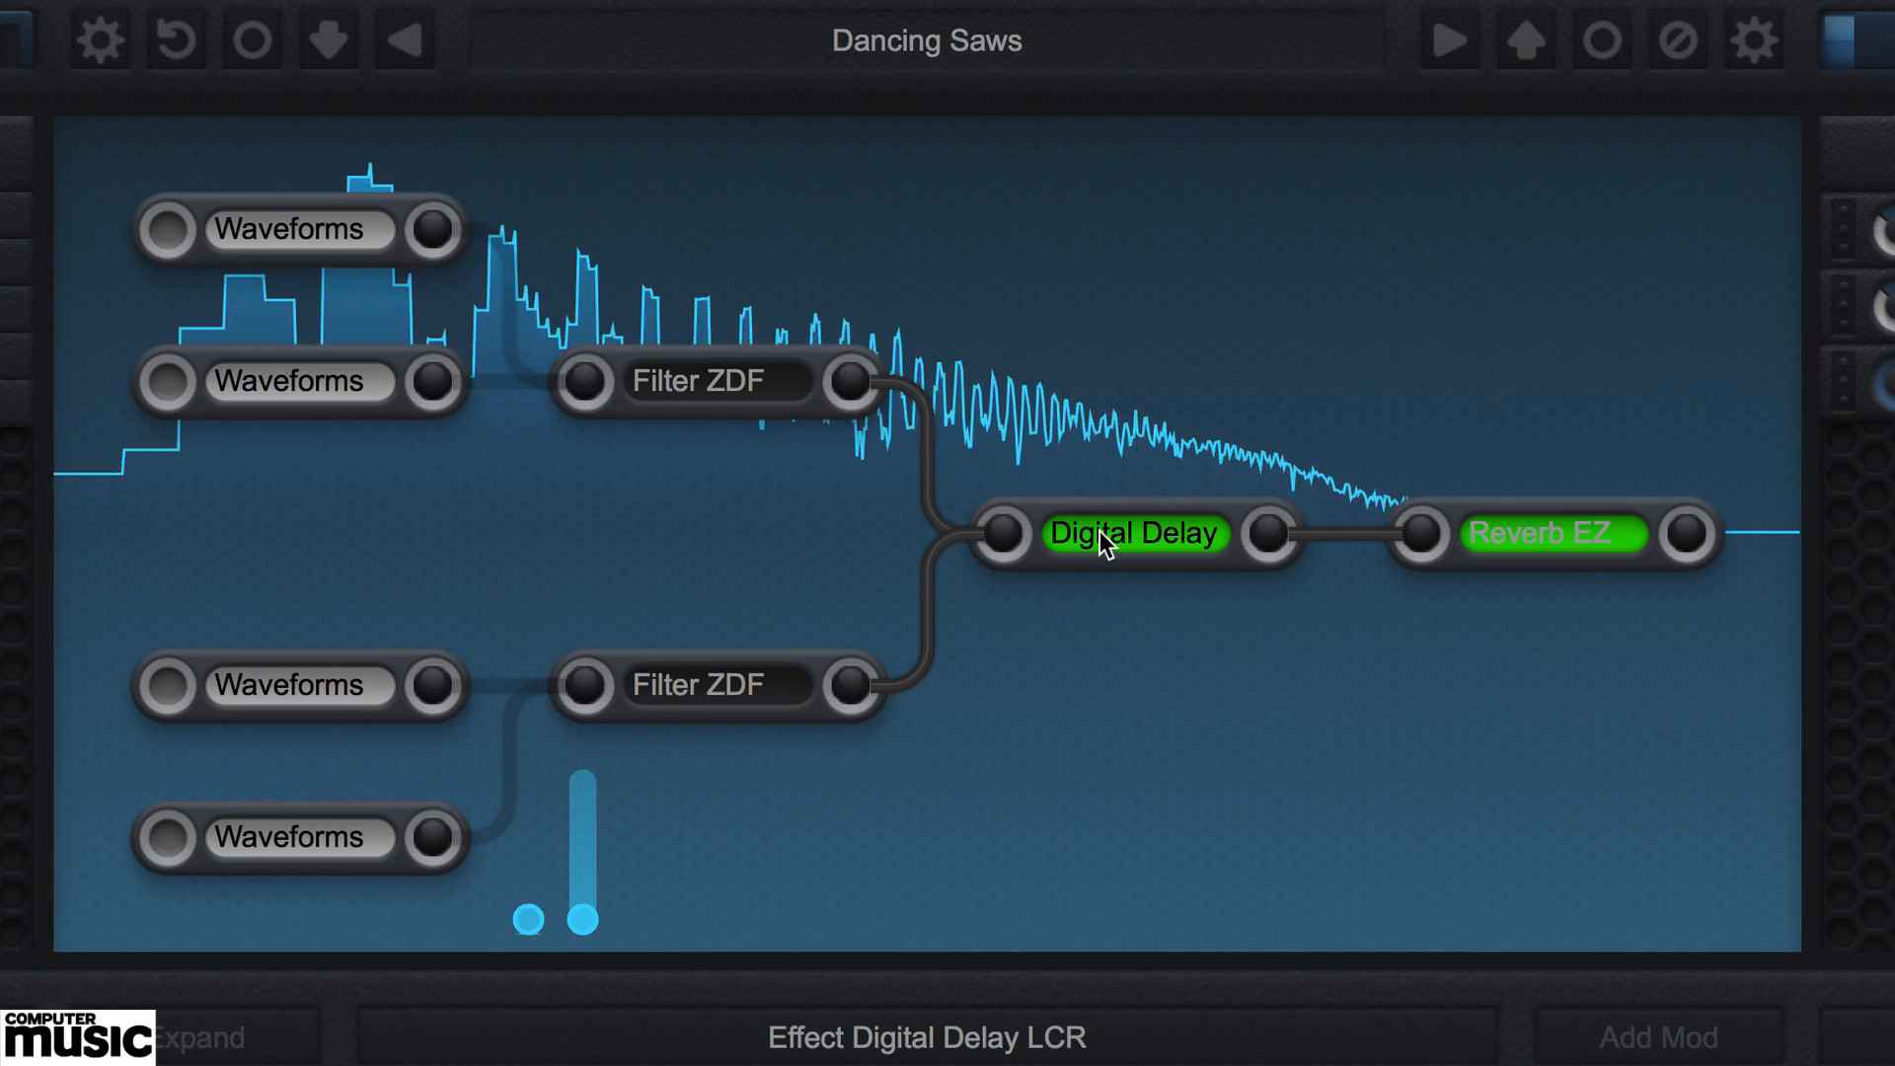
pyautogui.click(707, 684)
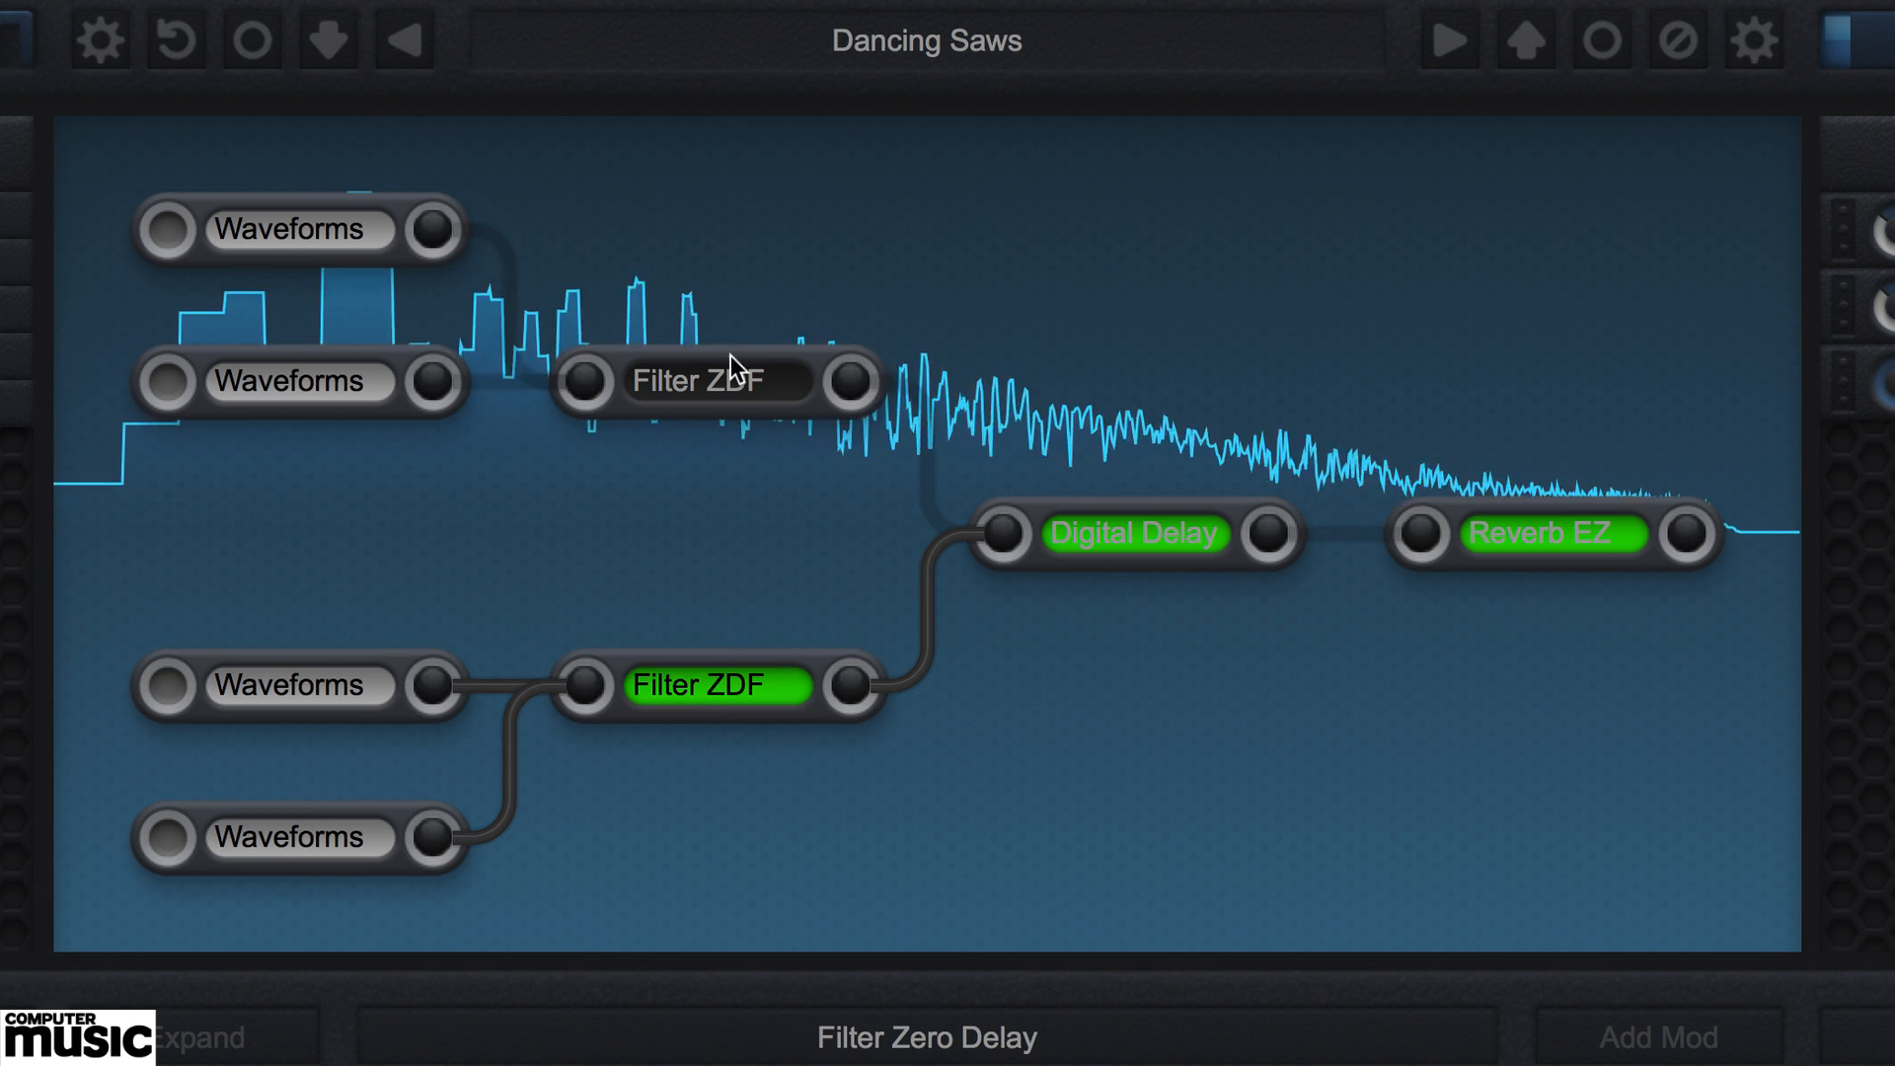
pyautogui.click(701, 380)
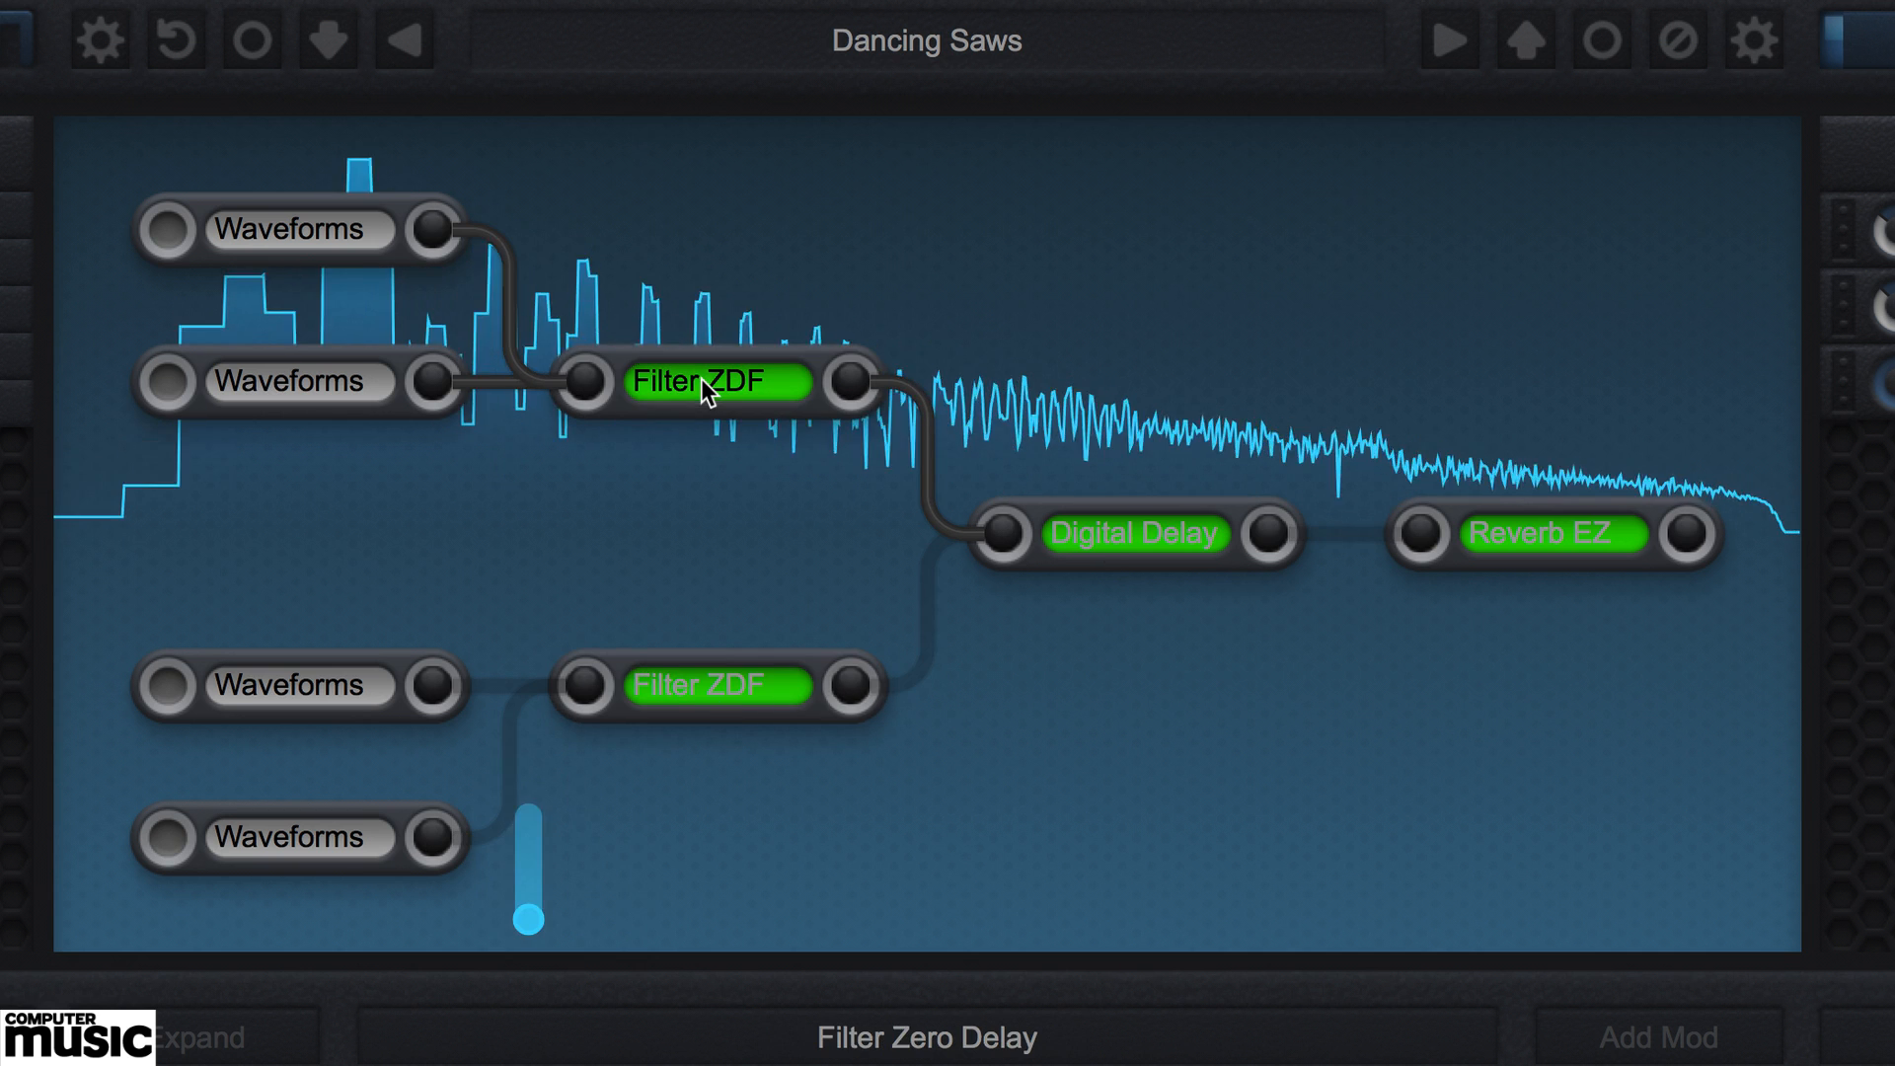
# Step: Cycle the Reverb EZ, Digital Delay and both Filter ZDF modules through their muted state back to active
pyautogui.click(1514, 533)
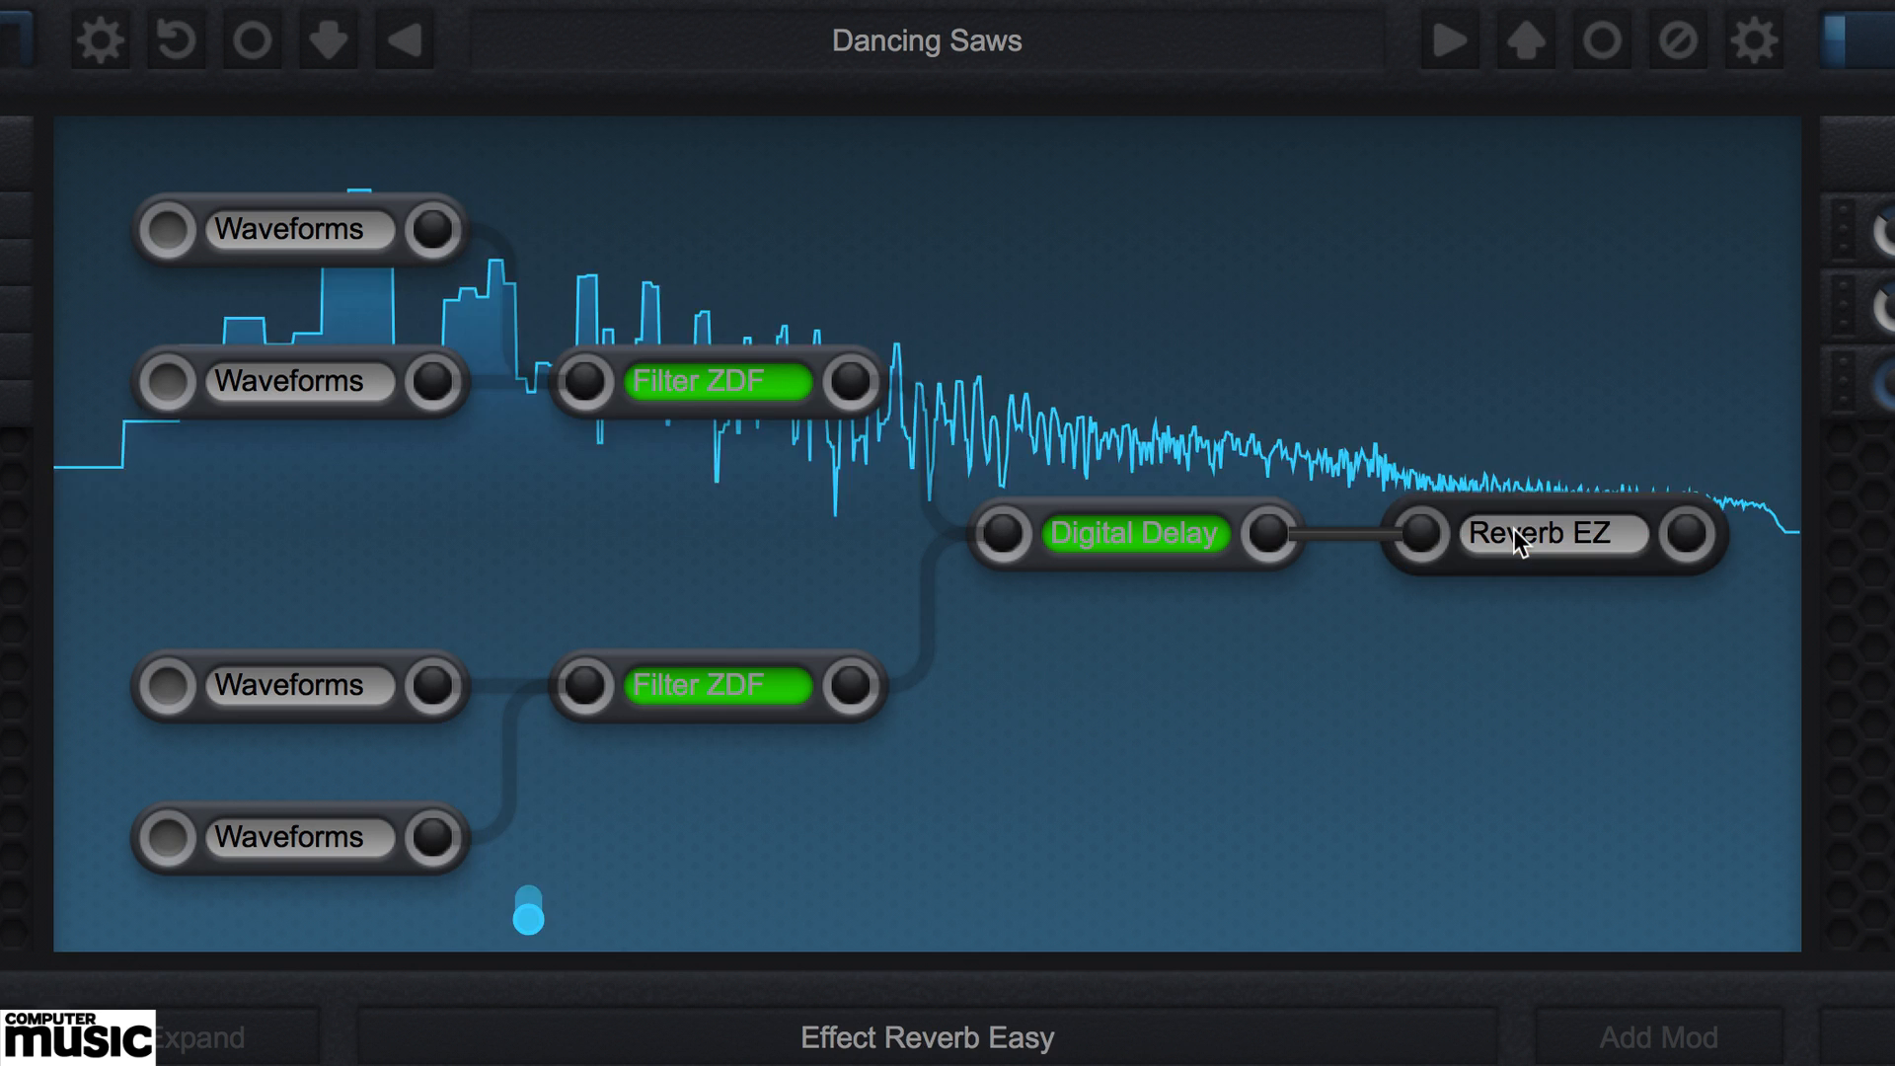
pyautogui.click(1121, 534)
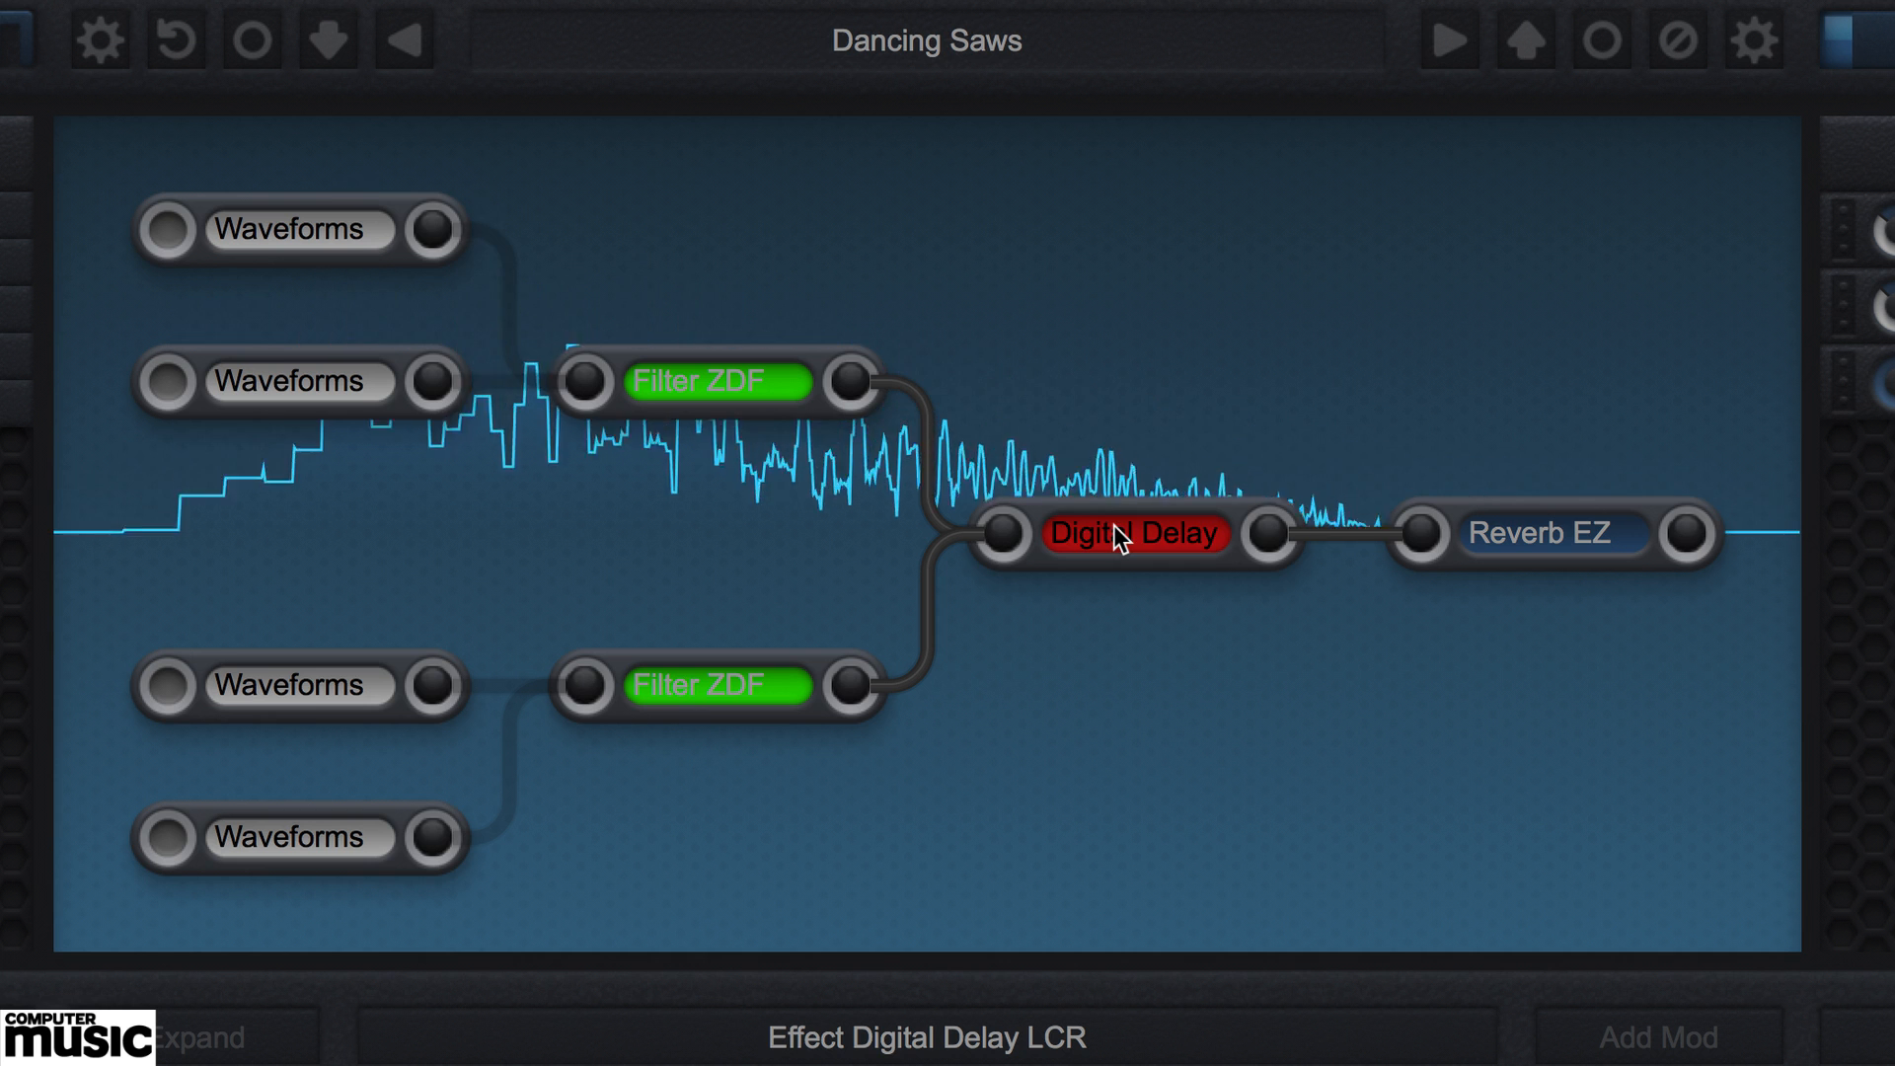
pyautogui.click(735, 385)
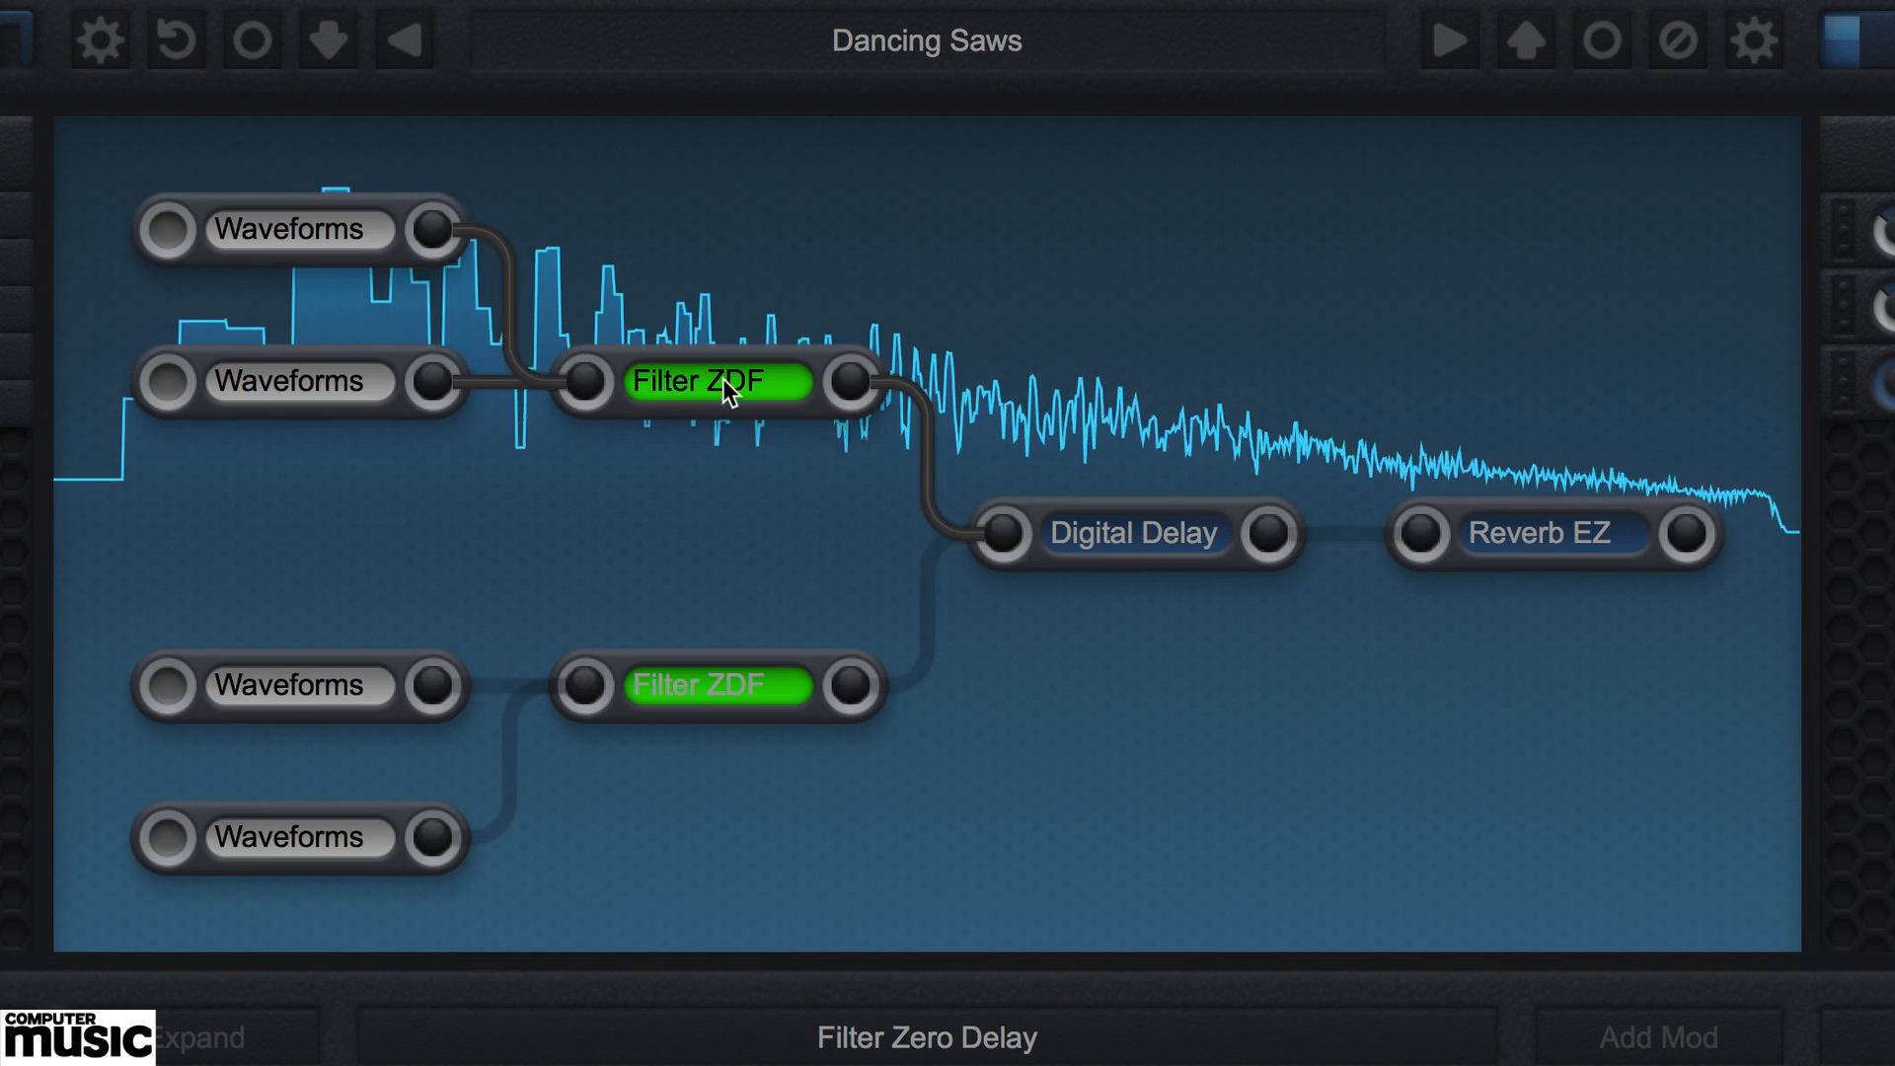
pyautogui.click(723, 379)
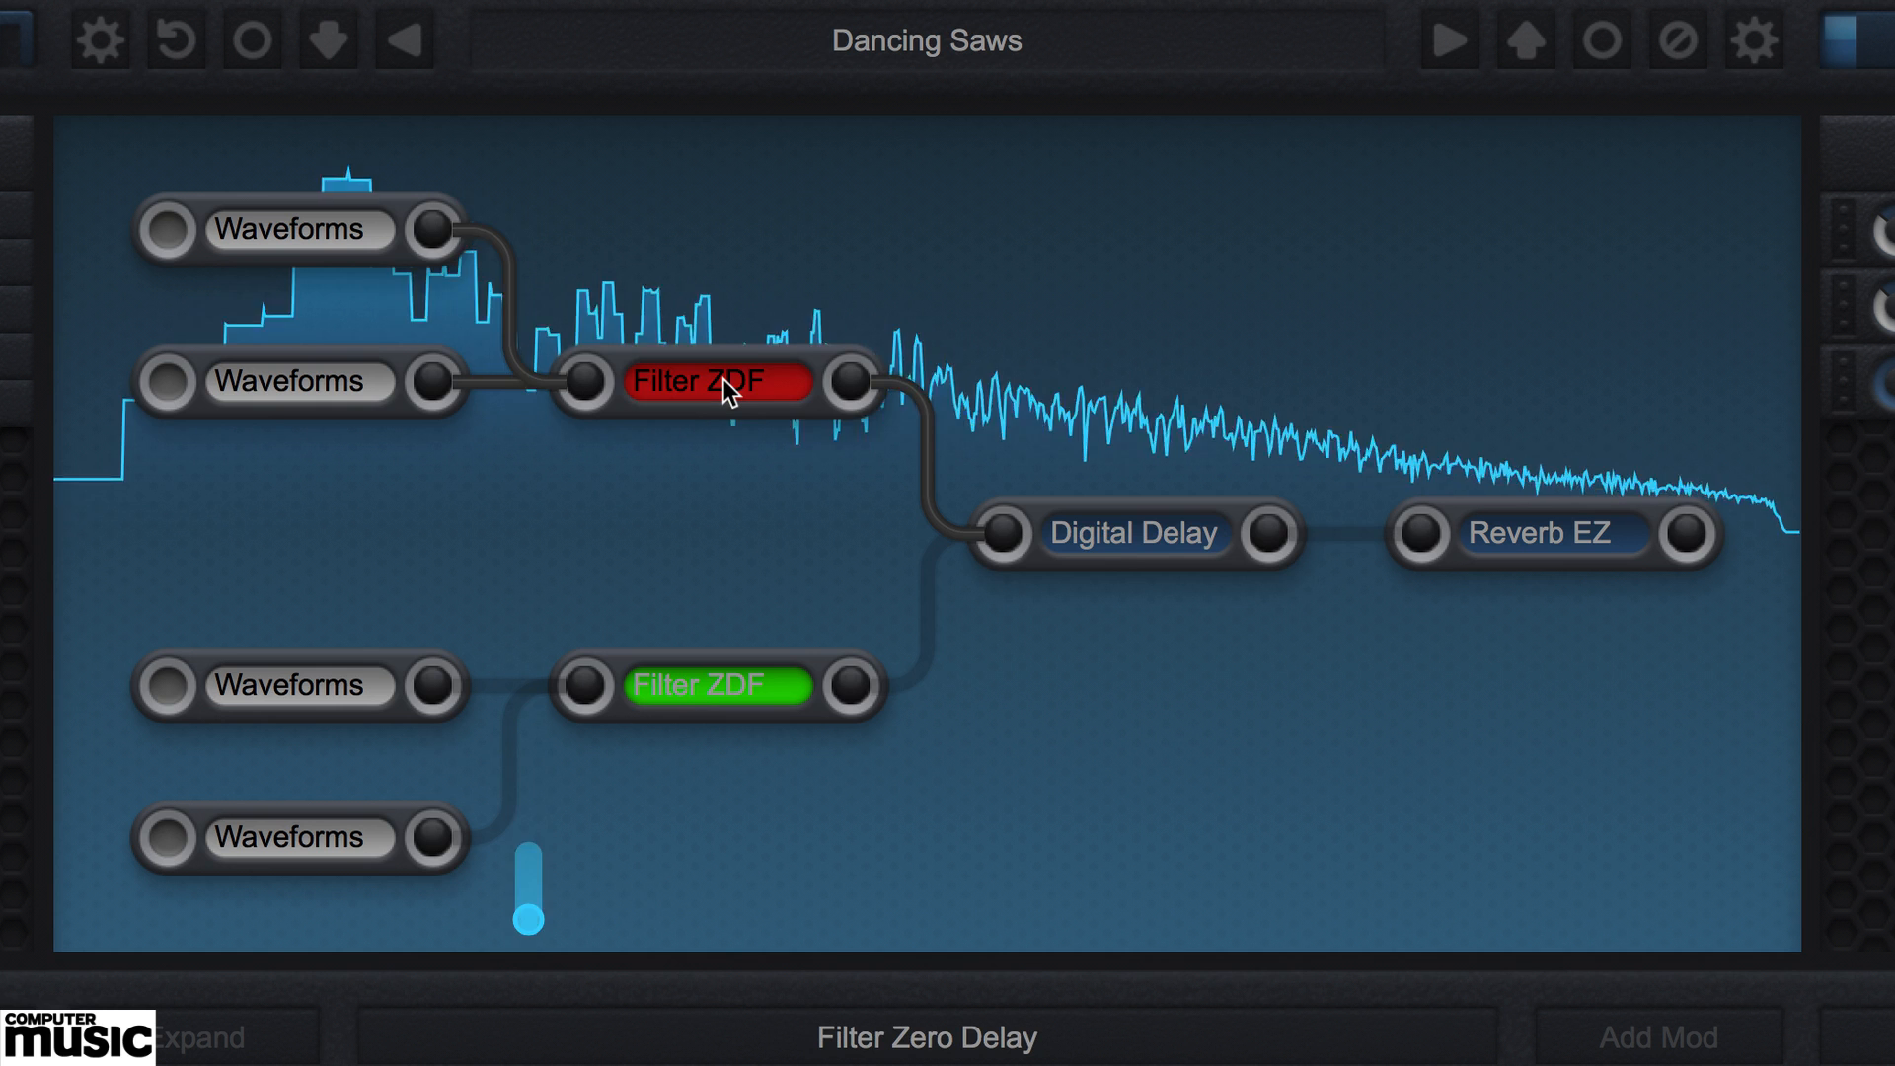
pyautogui.click(732, 684)
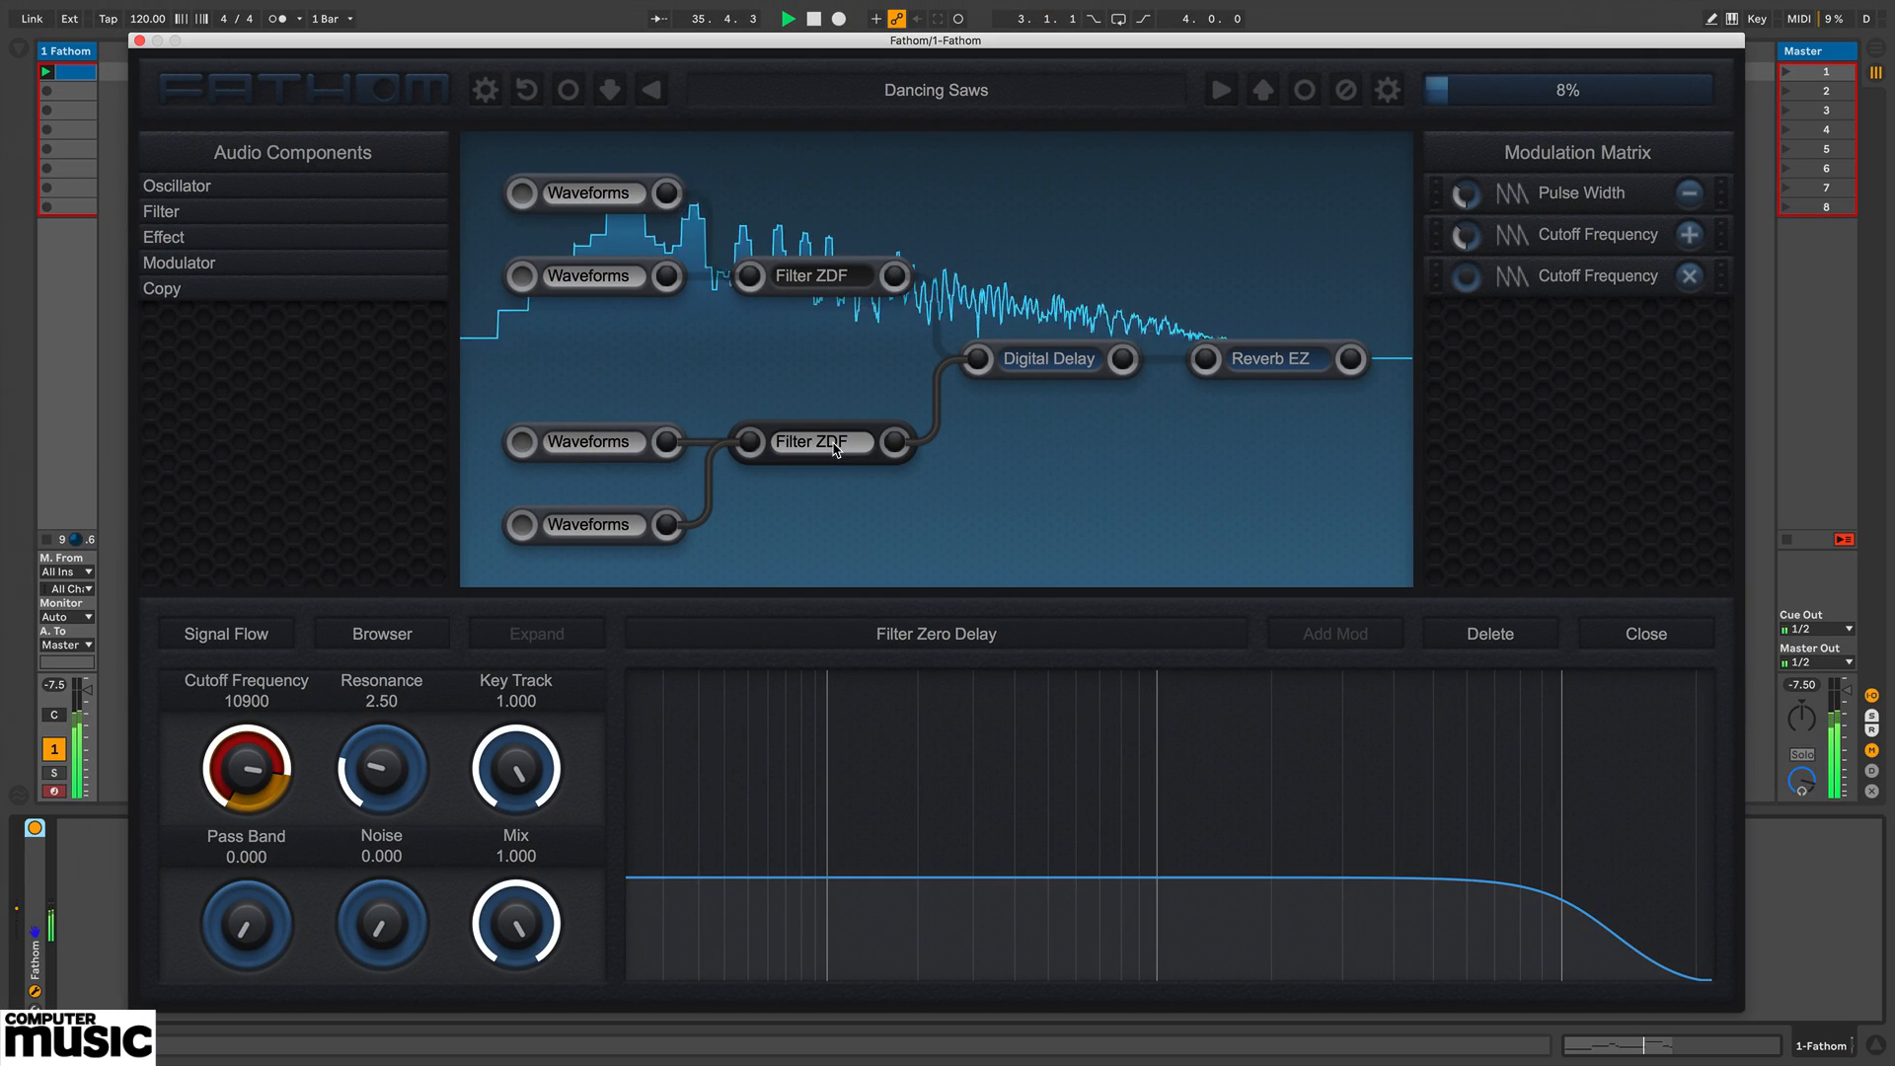
# Step: Examine the parameters of the upper Filter ZDF, the top Waveforms oscillator and the third Waveforms oscillator in the signal flow
pyautogui.click(770, 267)
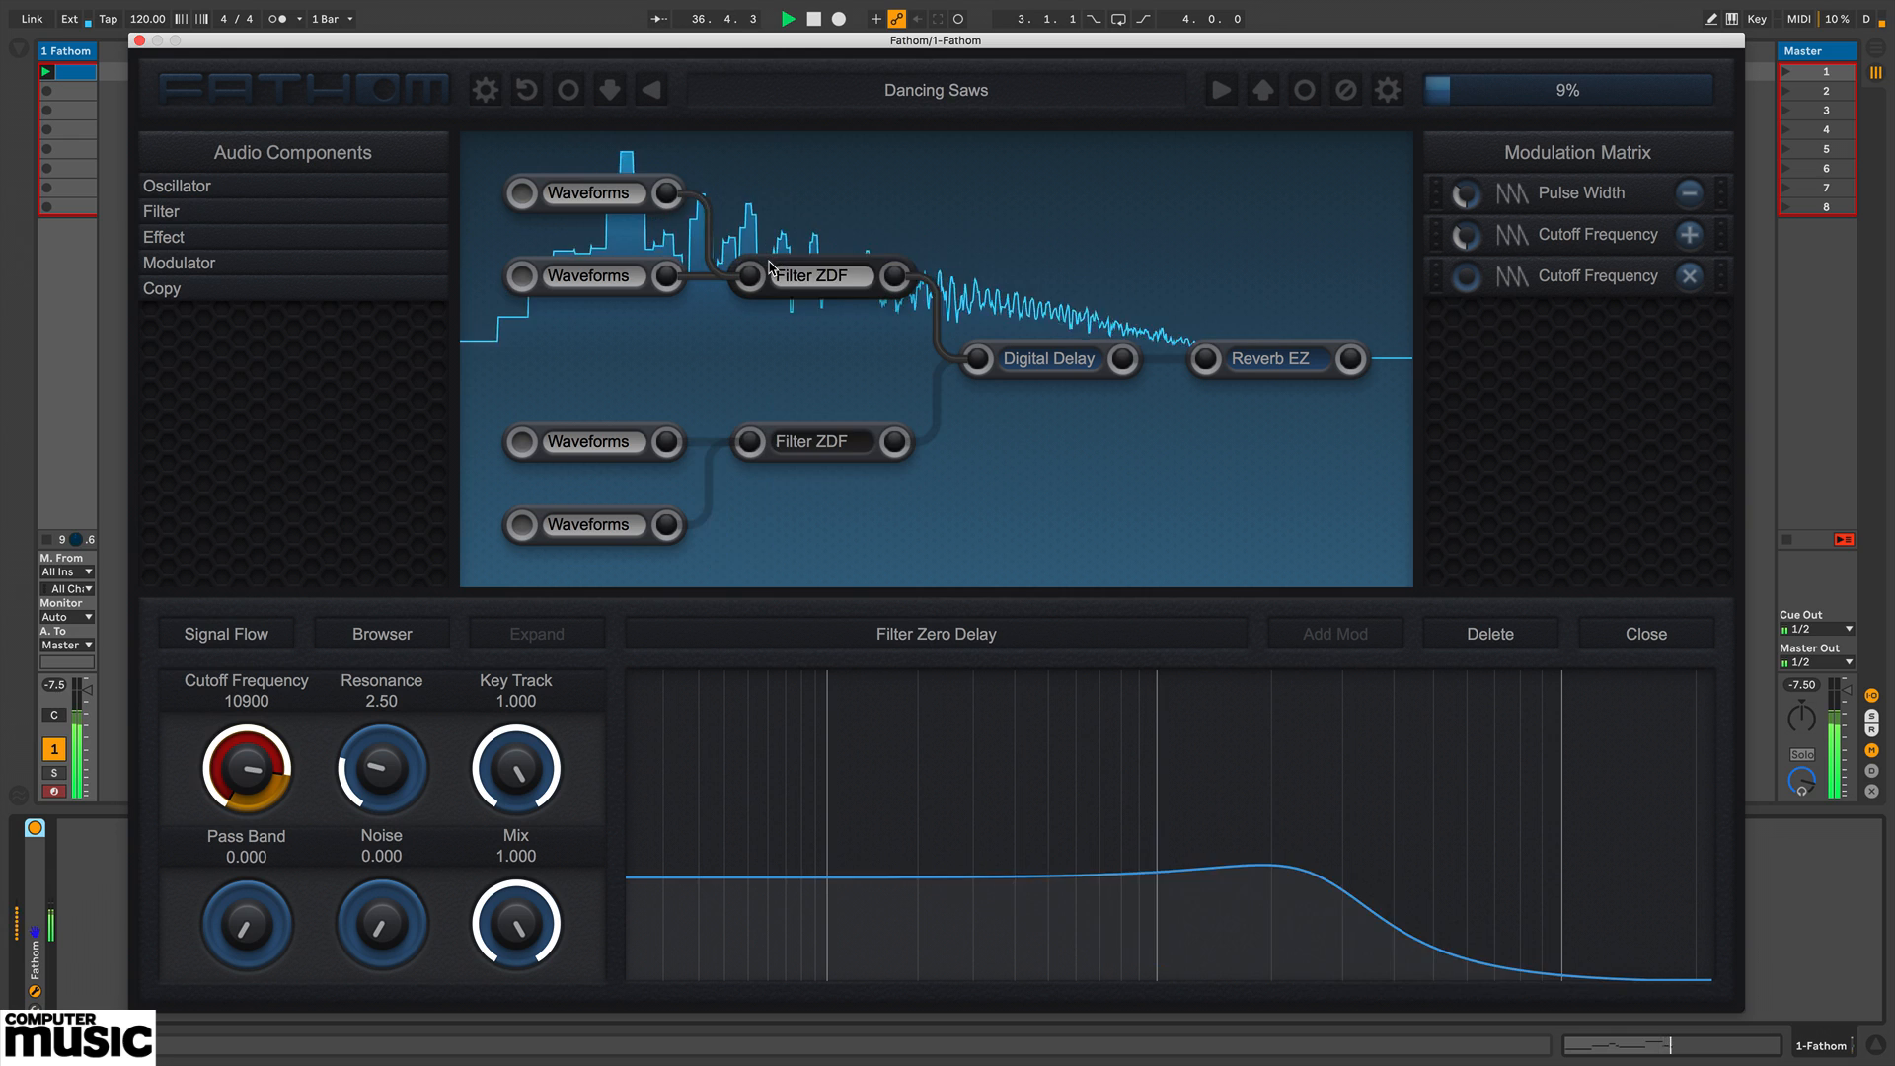
pyautogui.click(541, 185)
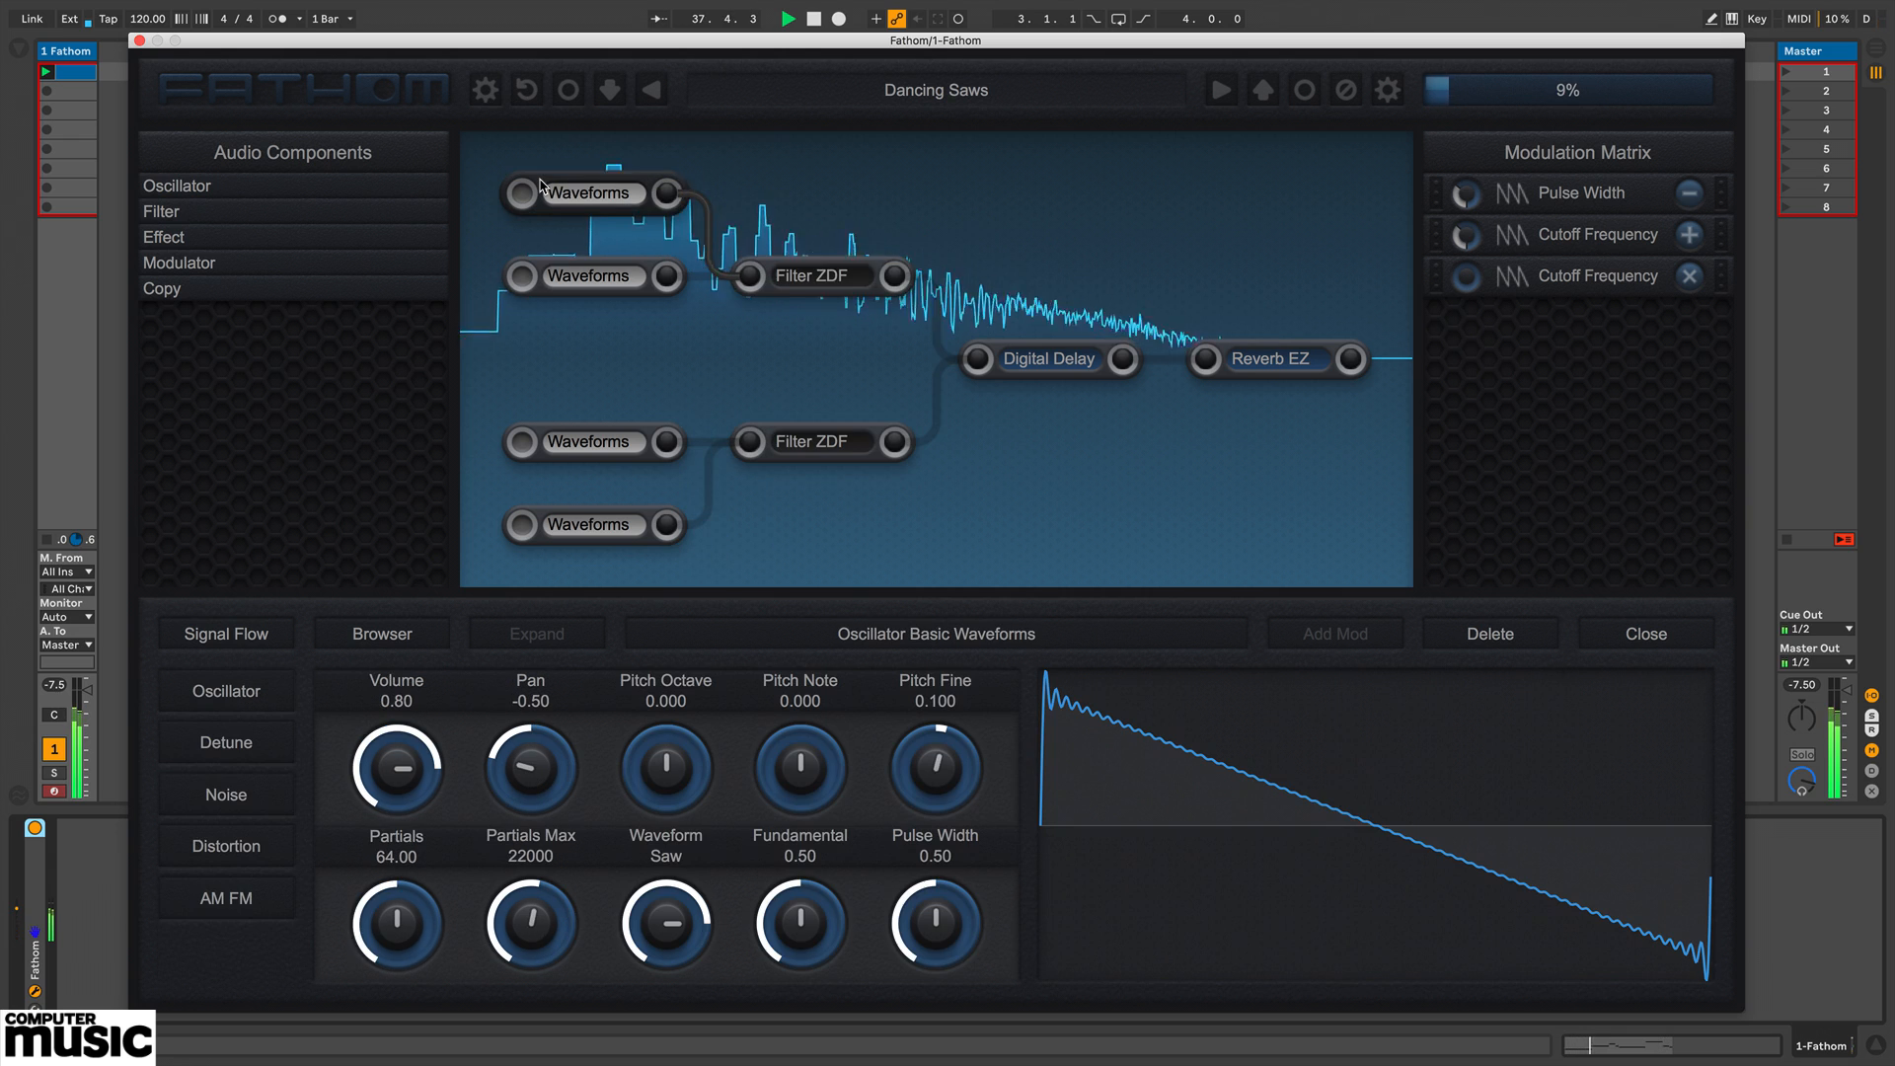
pyautogui.click(543, 434)
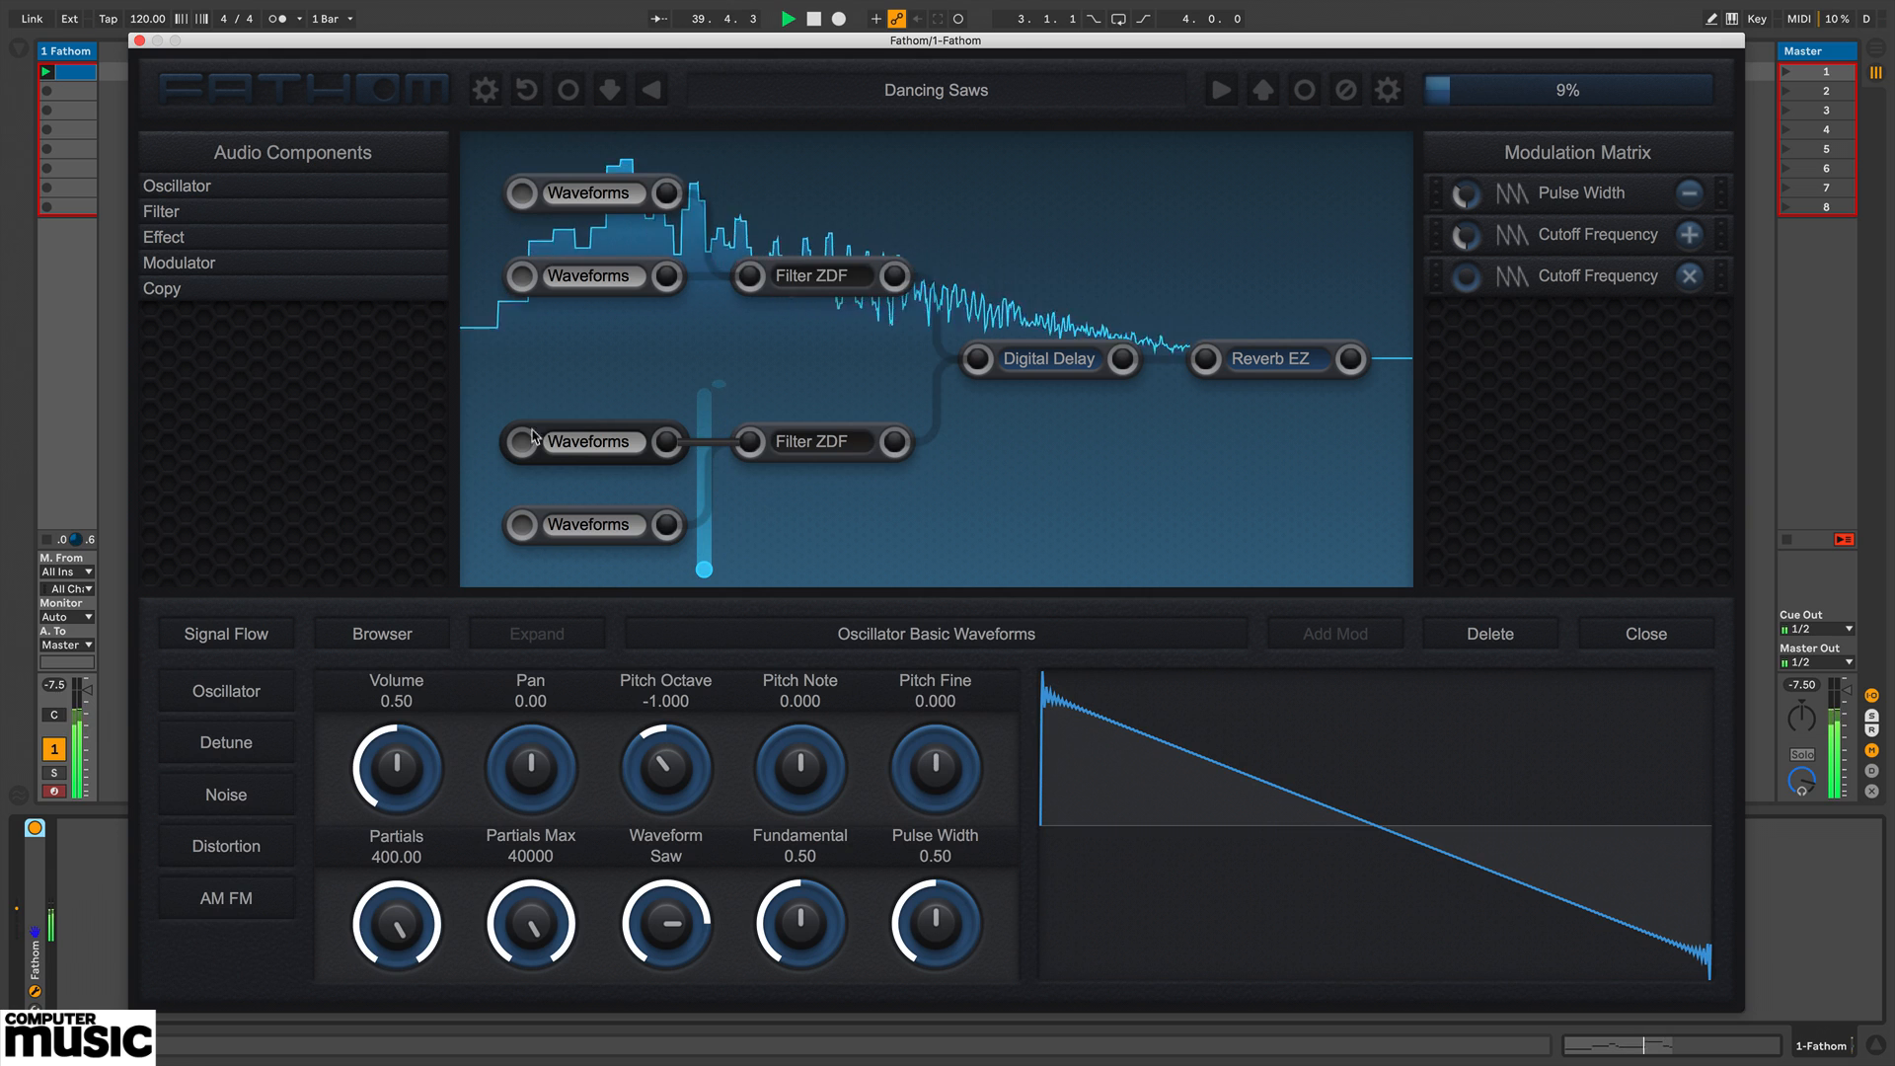
# Step: Return to the signal flow's global controls and set Glide to Time with a Glide Time of 0.184
pyautogui.click(255, 637)
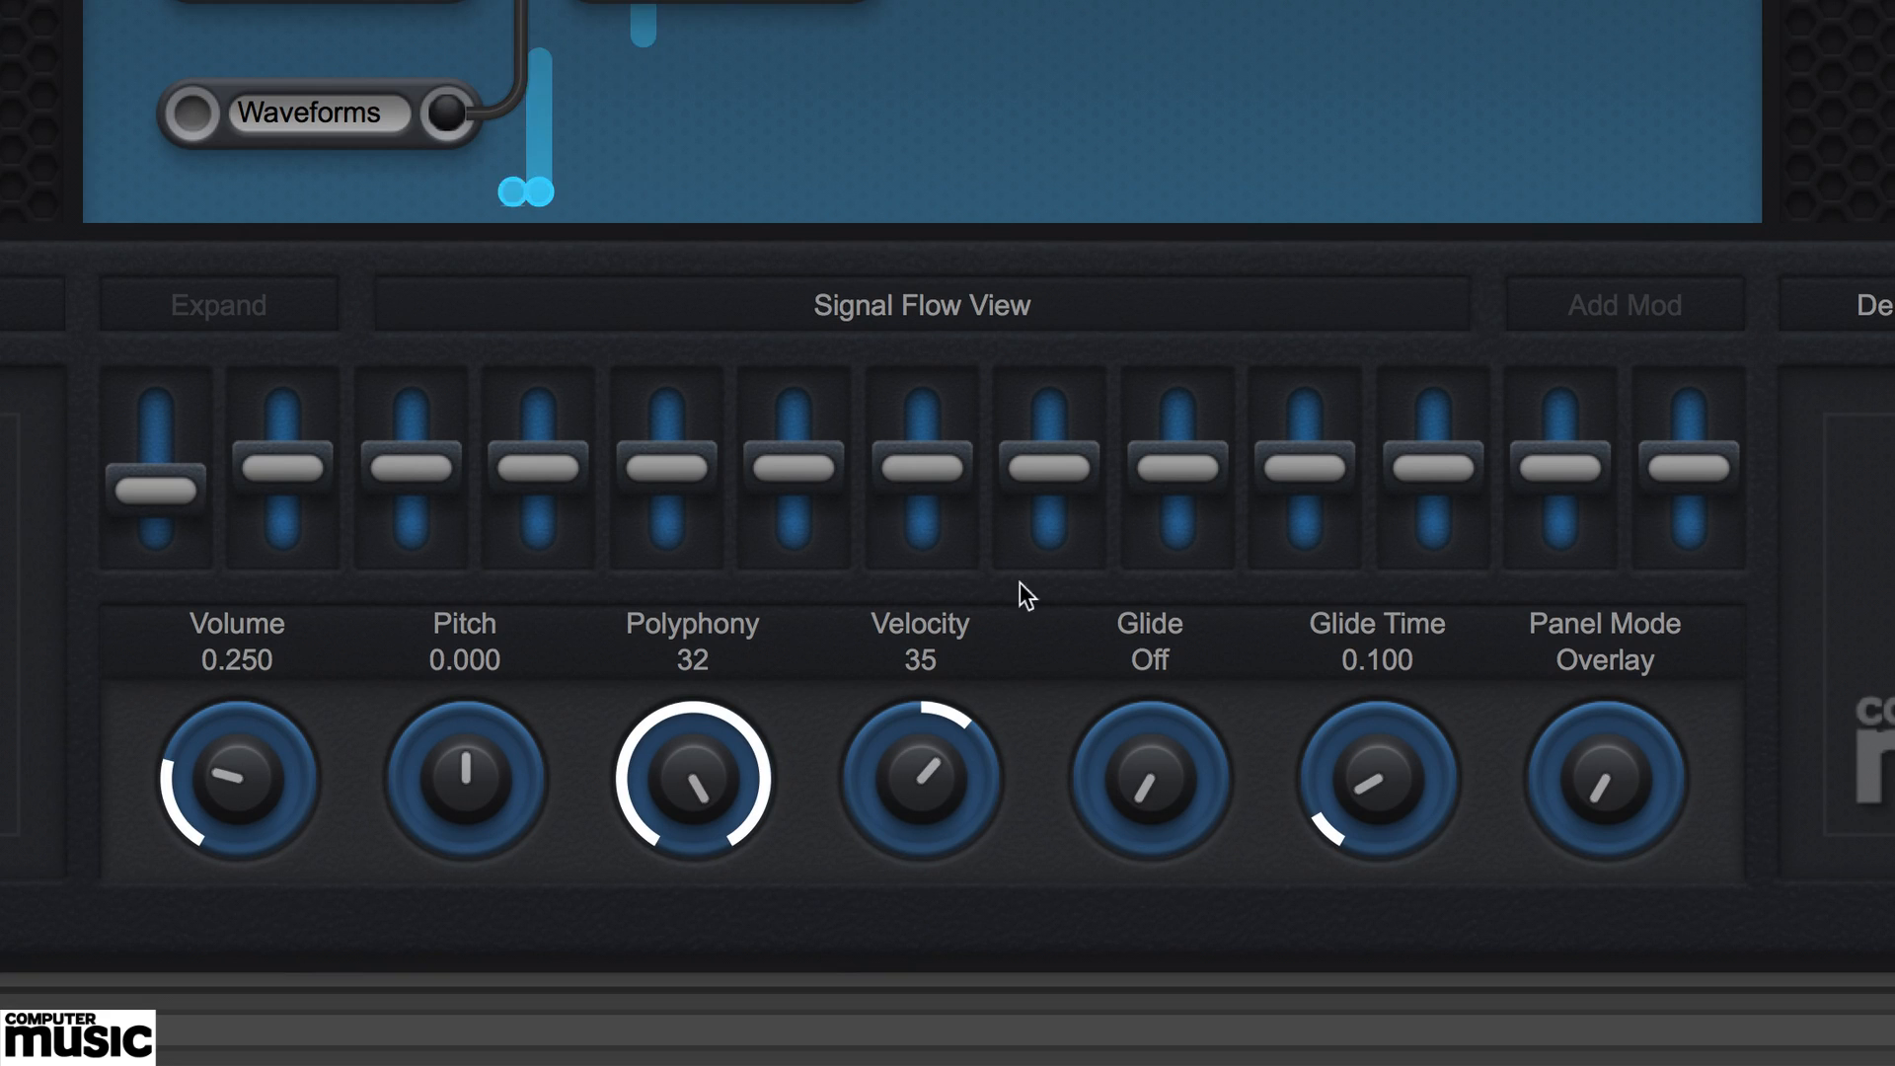
pyautogui.moveTo(1157, 769); pyautogui.dragTo(1188, 685)
pyautogui.moveTo(1372, 750)
pyautogui.mouseDown()
pyautogui.moveTo(1376, 616)
pyautogui.moveTo(1378, 689)
pyautogui.moveTo(1346, 724)
pyautogui.moveTo(1172, 743)
pyautogui.moveTo(1344, 758)
pyautogui.moveTo(1378, 785)
pyautogui.mouseUp()
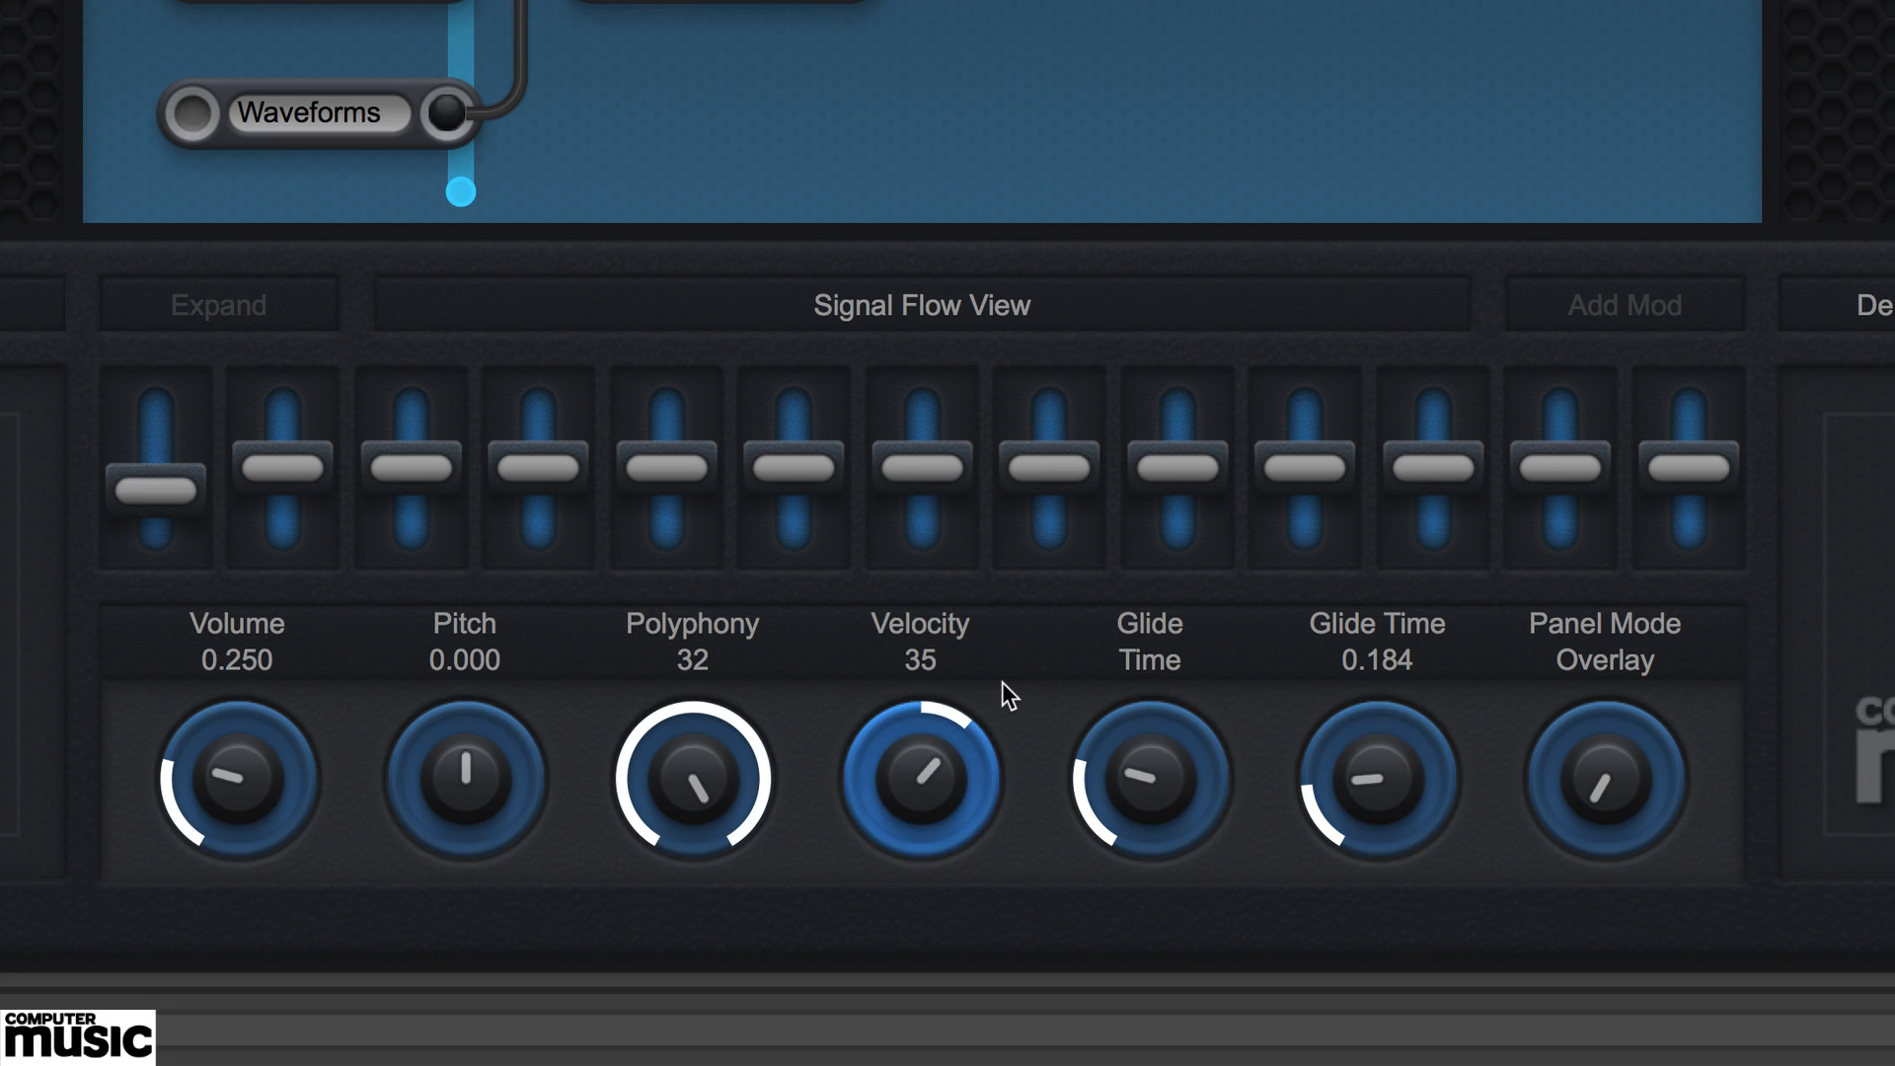
# Step: Boost the two highest equalizer bands slightly, then pull the eight highest bands down
pyautogui.moveTo(1686, 477)
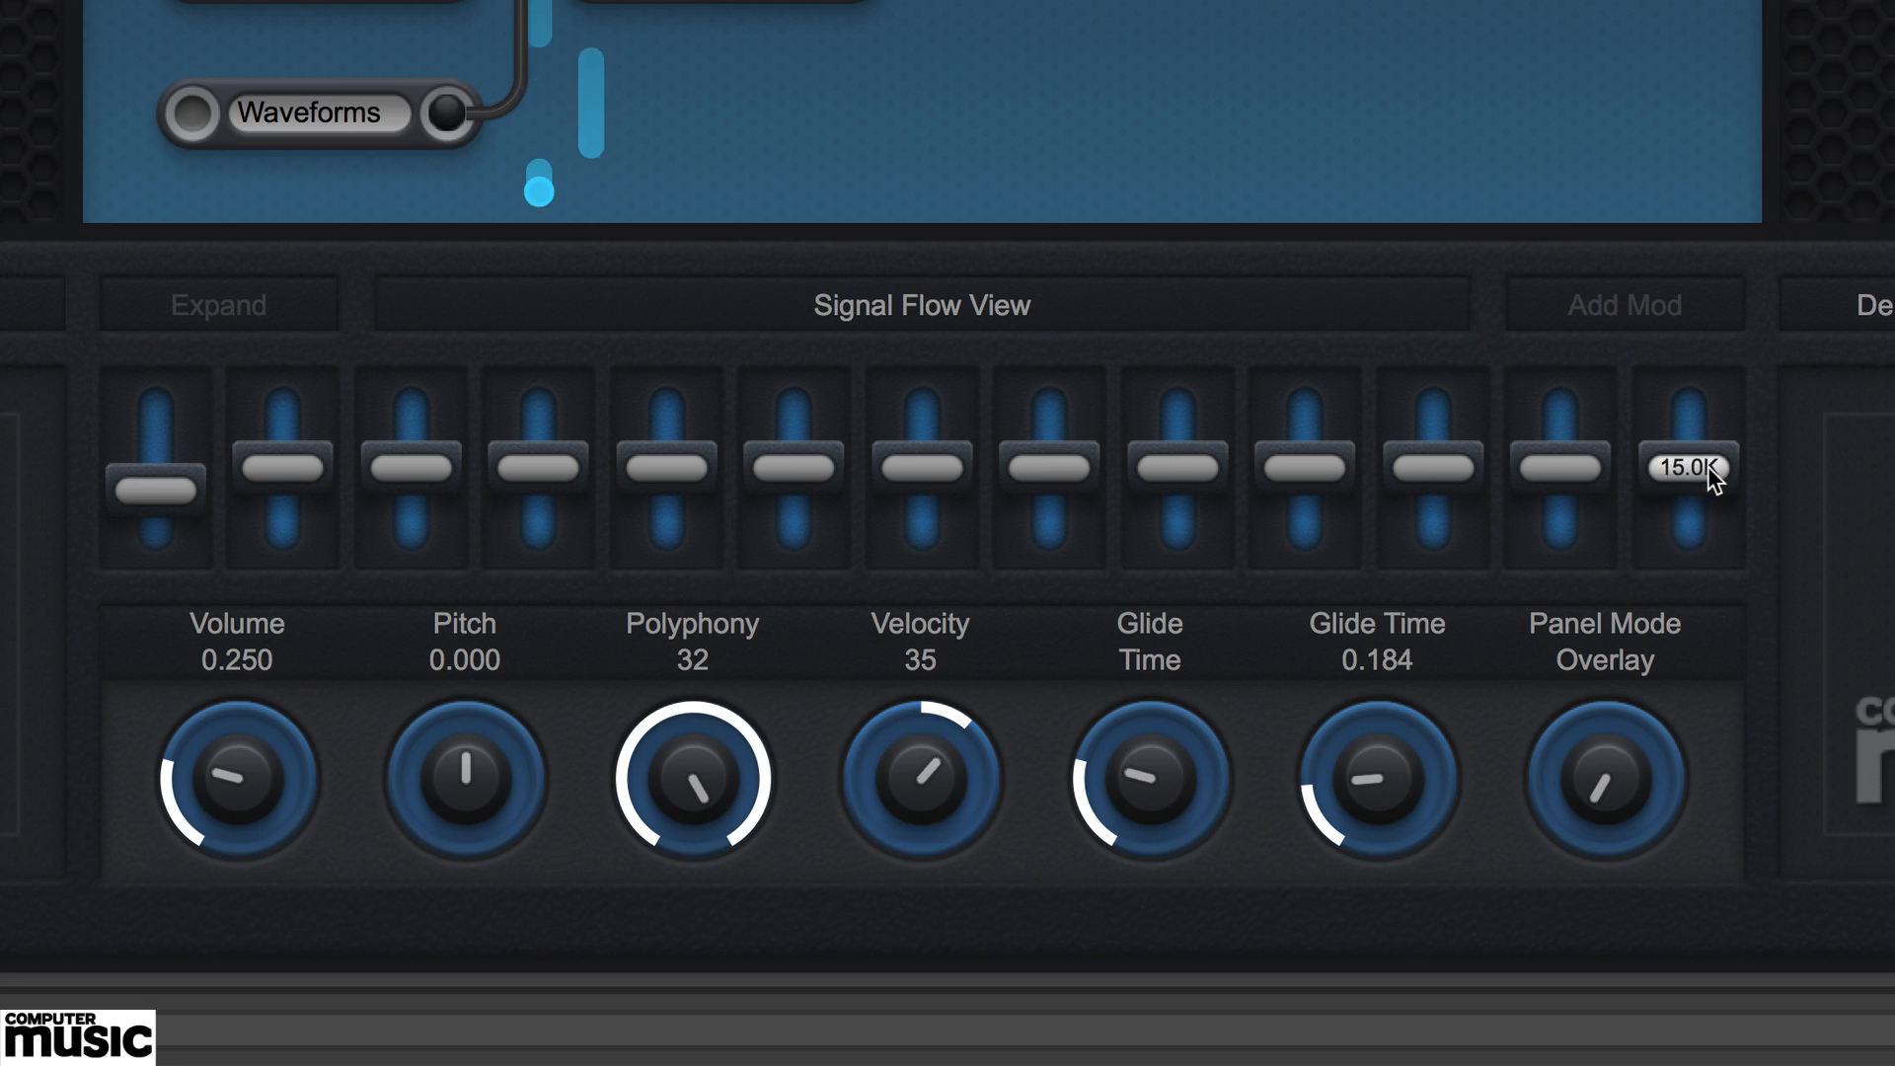
pyautogui.moveTo(1709, 470); pyautogui.dragTo(1593, 446)
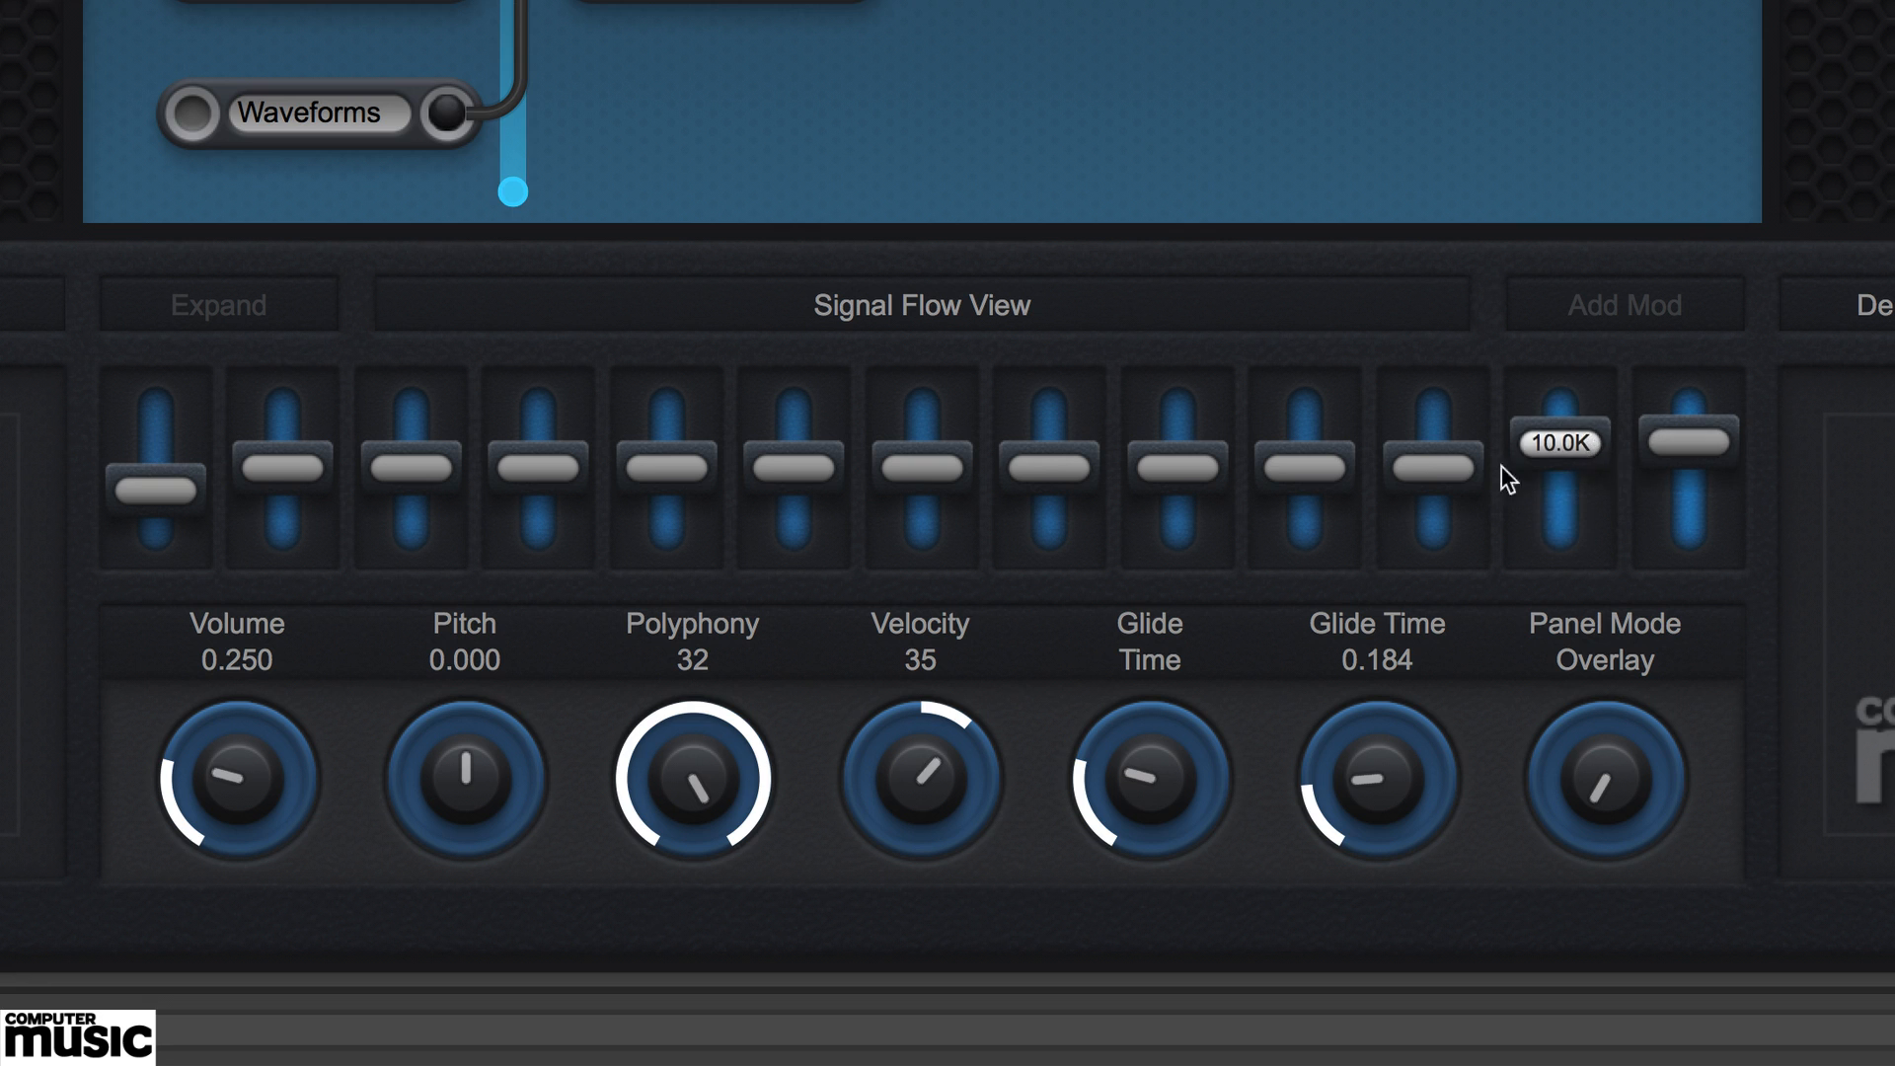
pyautogui.moveTo(1472, 473); pyautogui.dragTo(1476, 527)
pyautogui.moveTo(1706, 444); pyautogui.dragTo(1704, 539)
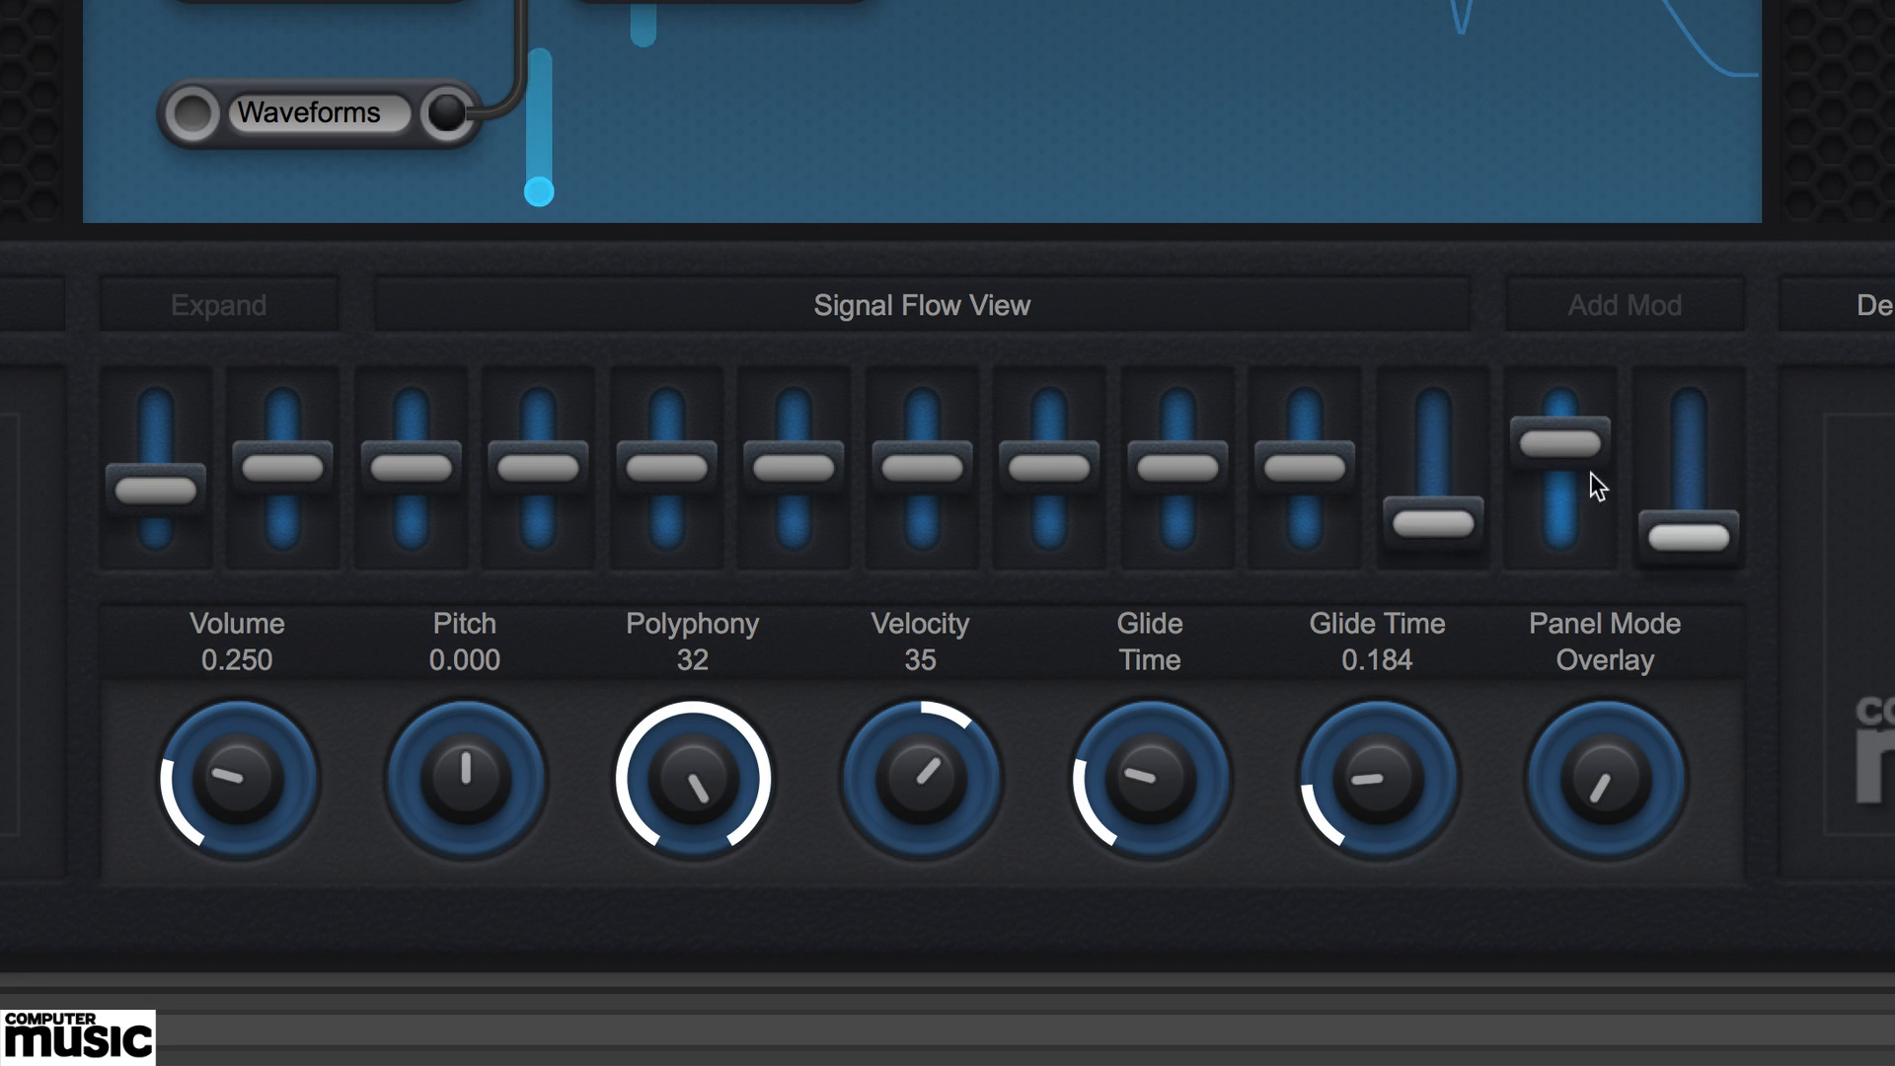
pyautogui.moveTo(1583, 460); pyautogui.dragTo(1567, 565)
pyautogui.moveTo(1310, 477); pyautogui.dragTo(1278, 632)
pyautogui.moveTo(1186, 475); pyautogui.dragTo(1172, 578)
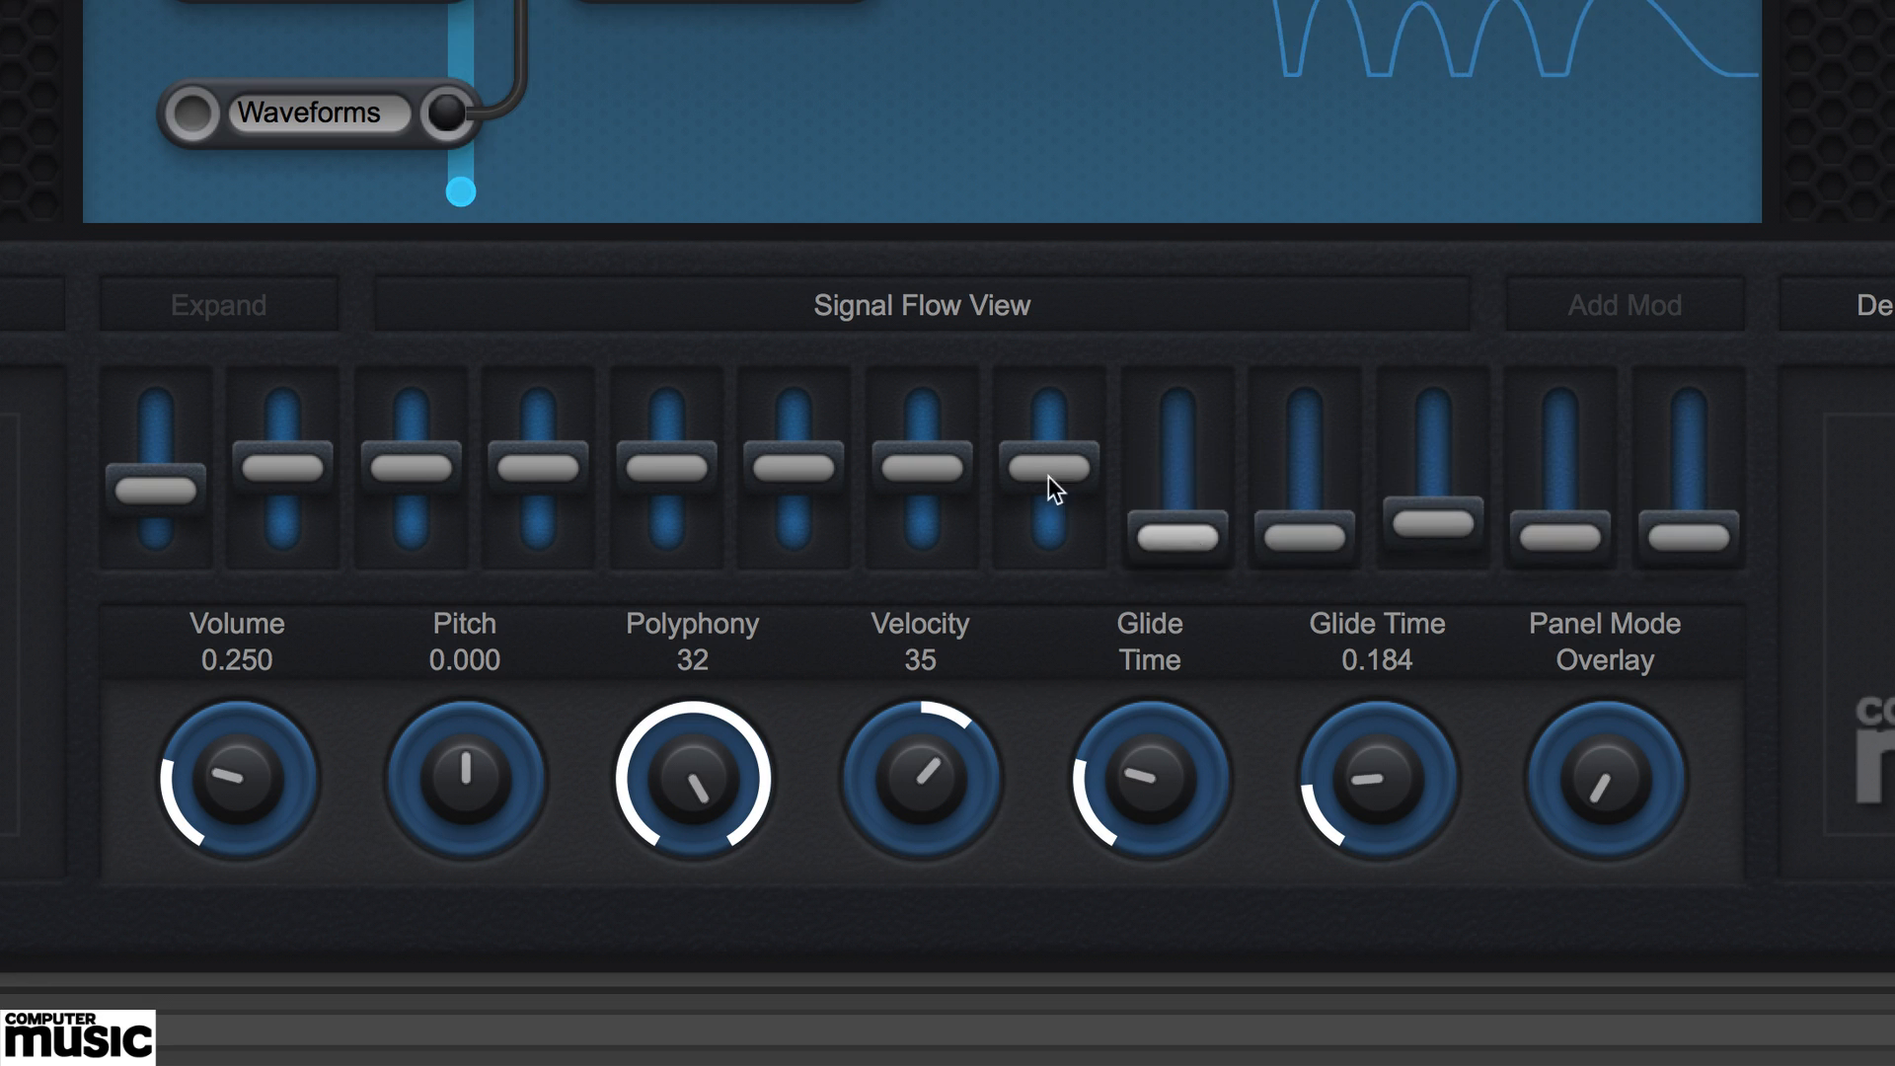
pyautogui.moveTo(1053, 486); pyautogui.dragTo(987, 550)
pyautogui.moveTo(921, 470); pyautogui.dragTo(928, 637)
pyautogui.moveTo(796, 470); pyautogui.dragTo(785, 632)
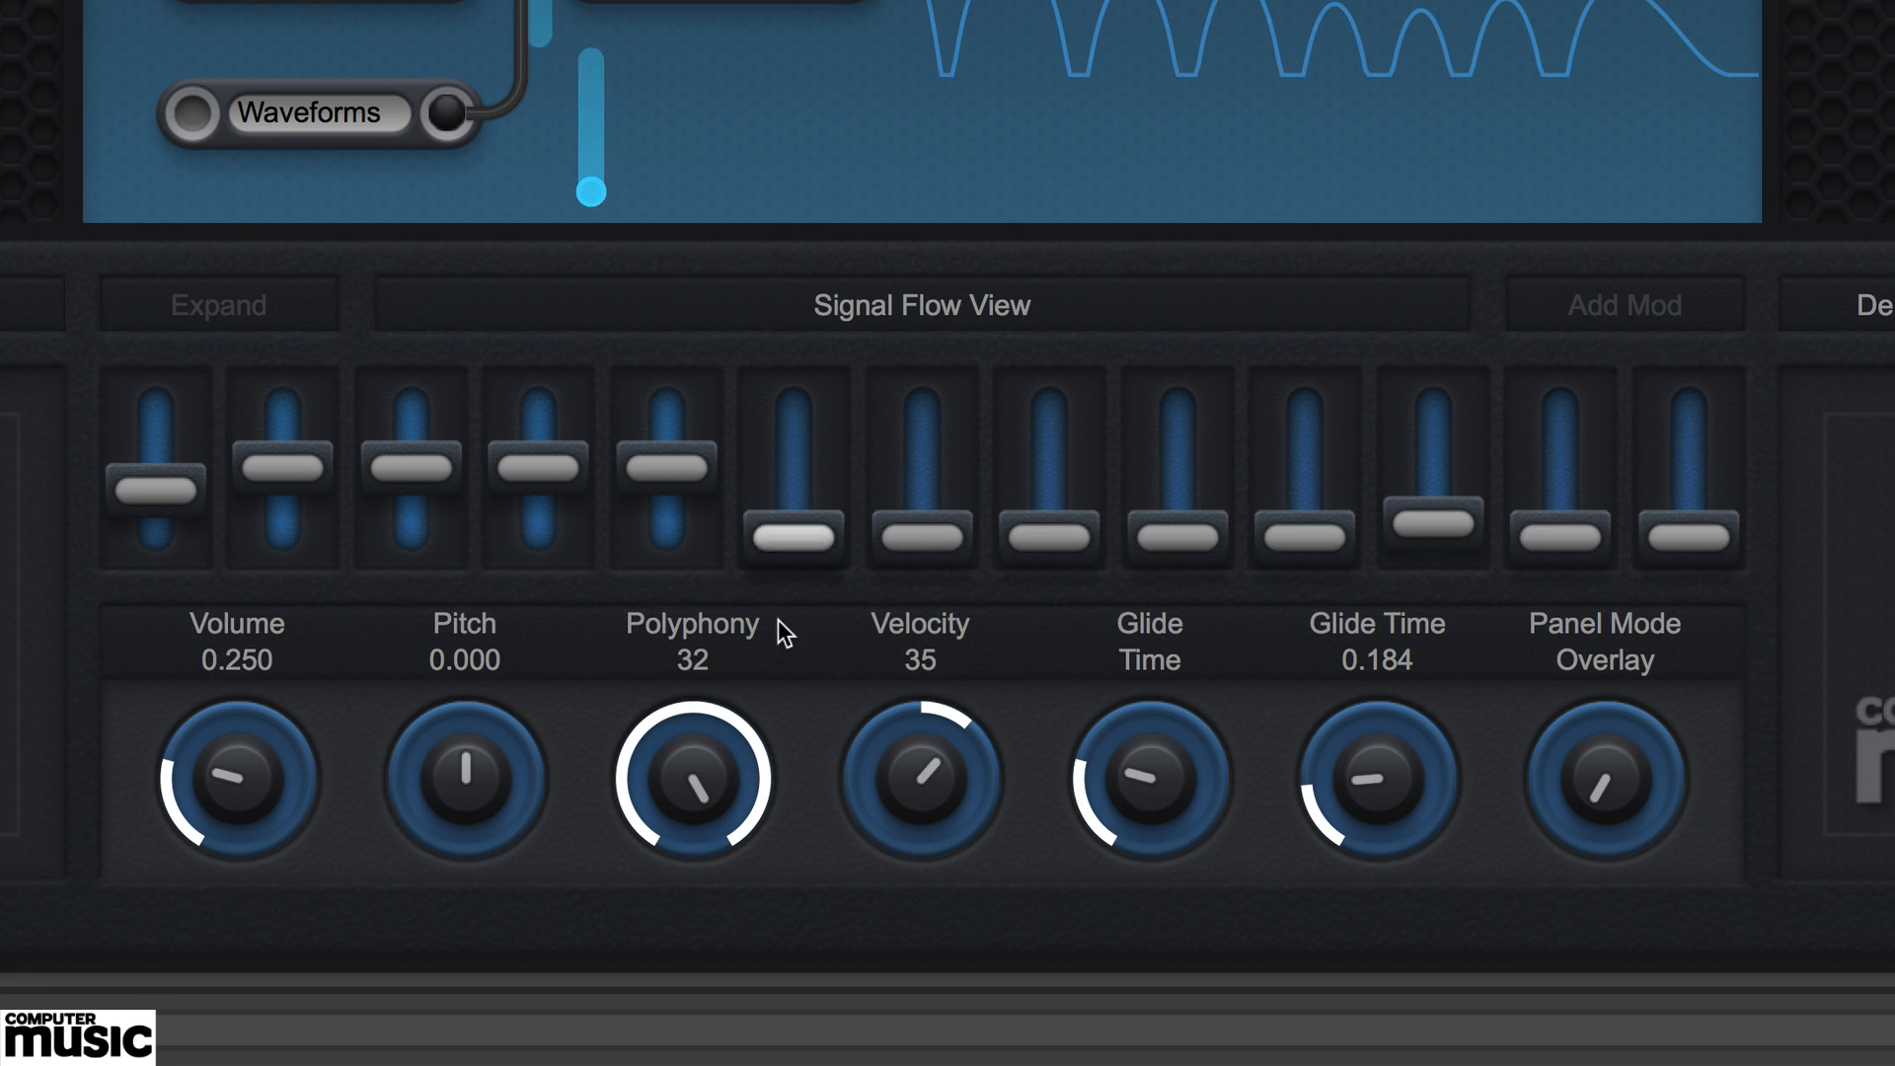
# Step: Try lowering the fifth equalizer slider, then reset it and the next three sliders to their defaults
pyautogui.moveTo(667, 467); pyautogui.dragTo(649, 548)
pyautogui.doubleClick(693, 528)
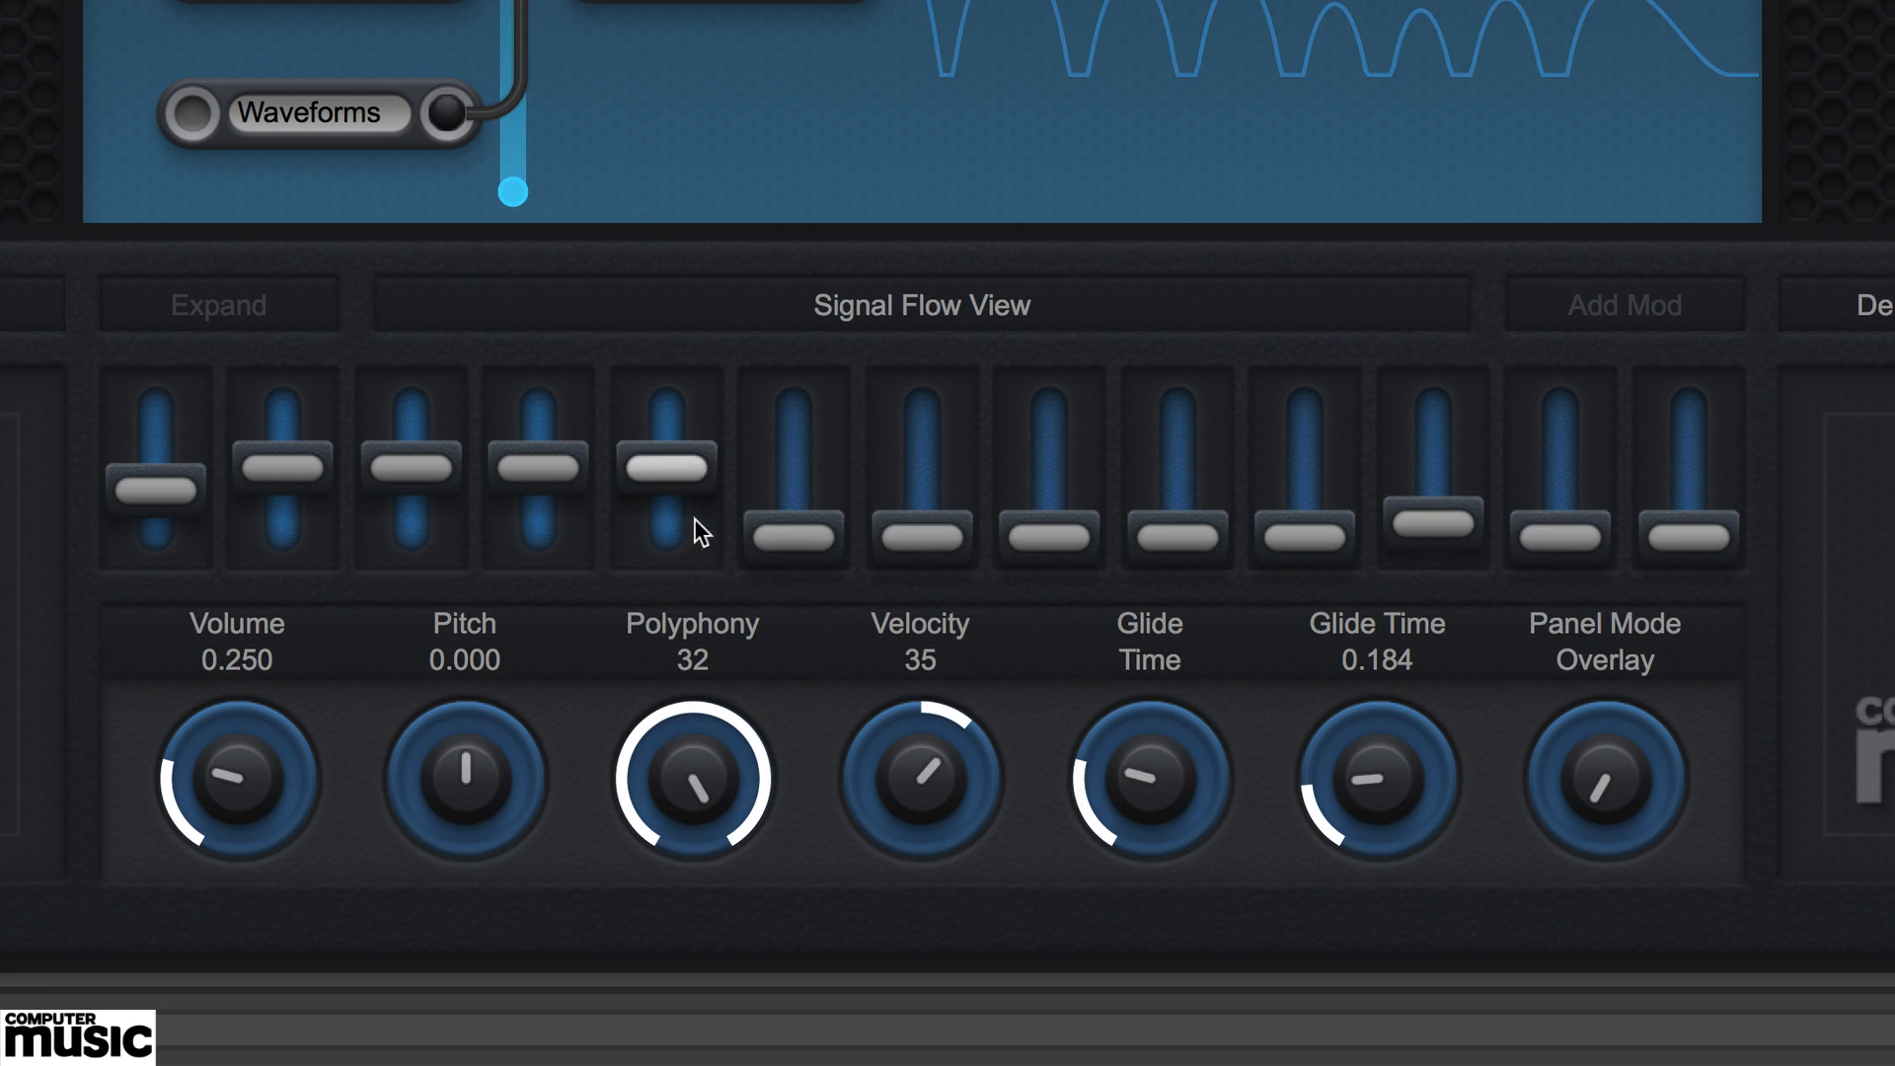
pyautogui.doubleClick(786, 531)
pyautogui.doubleClick(933, 538)
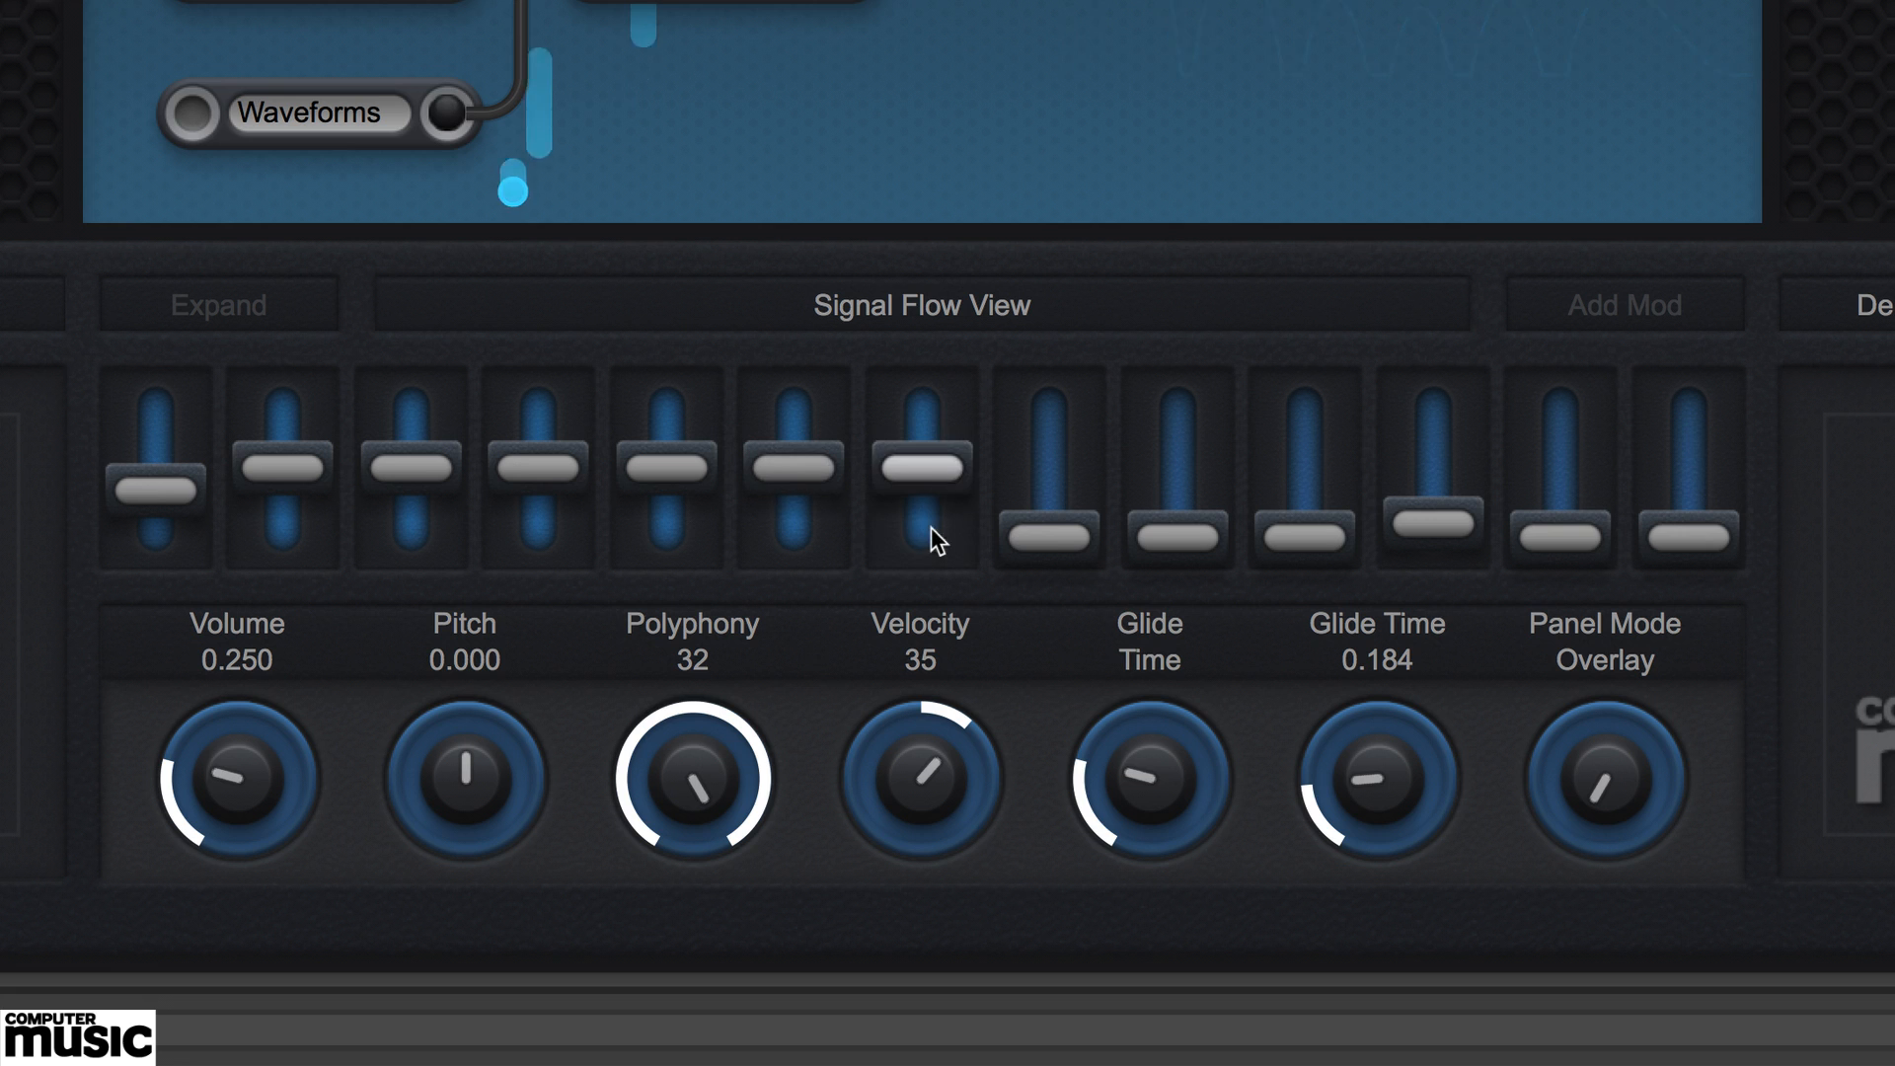
pyautogui.doubleClick(1049, 537)
# Step: Boost the 200 Hz equalizer band and its next higher neighbour, then reset both and the ninth slider to default
pyautogui.moveTo(423, 467); pyautogui.dragTo(424, 435)
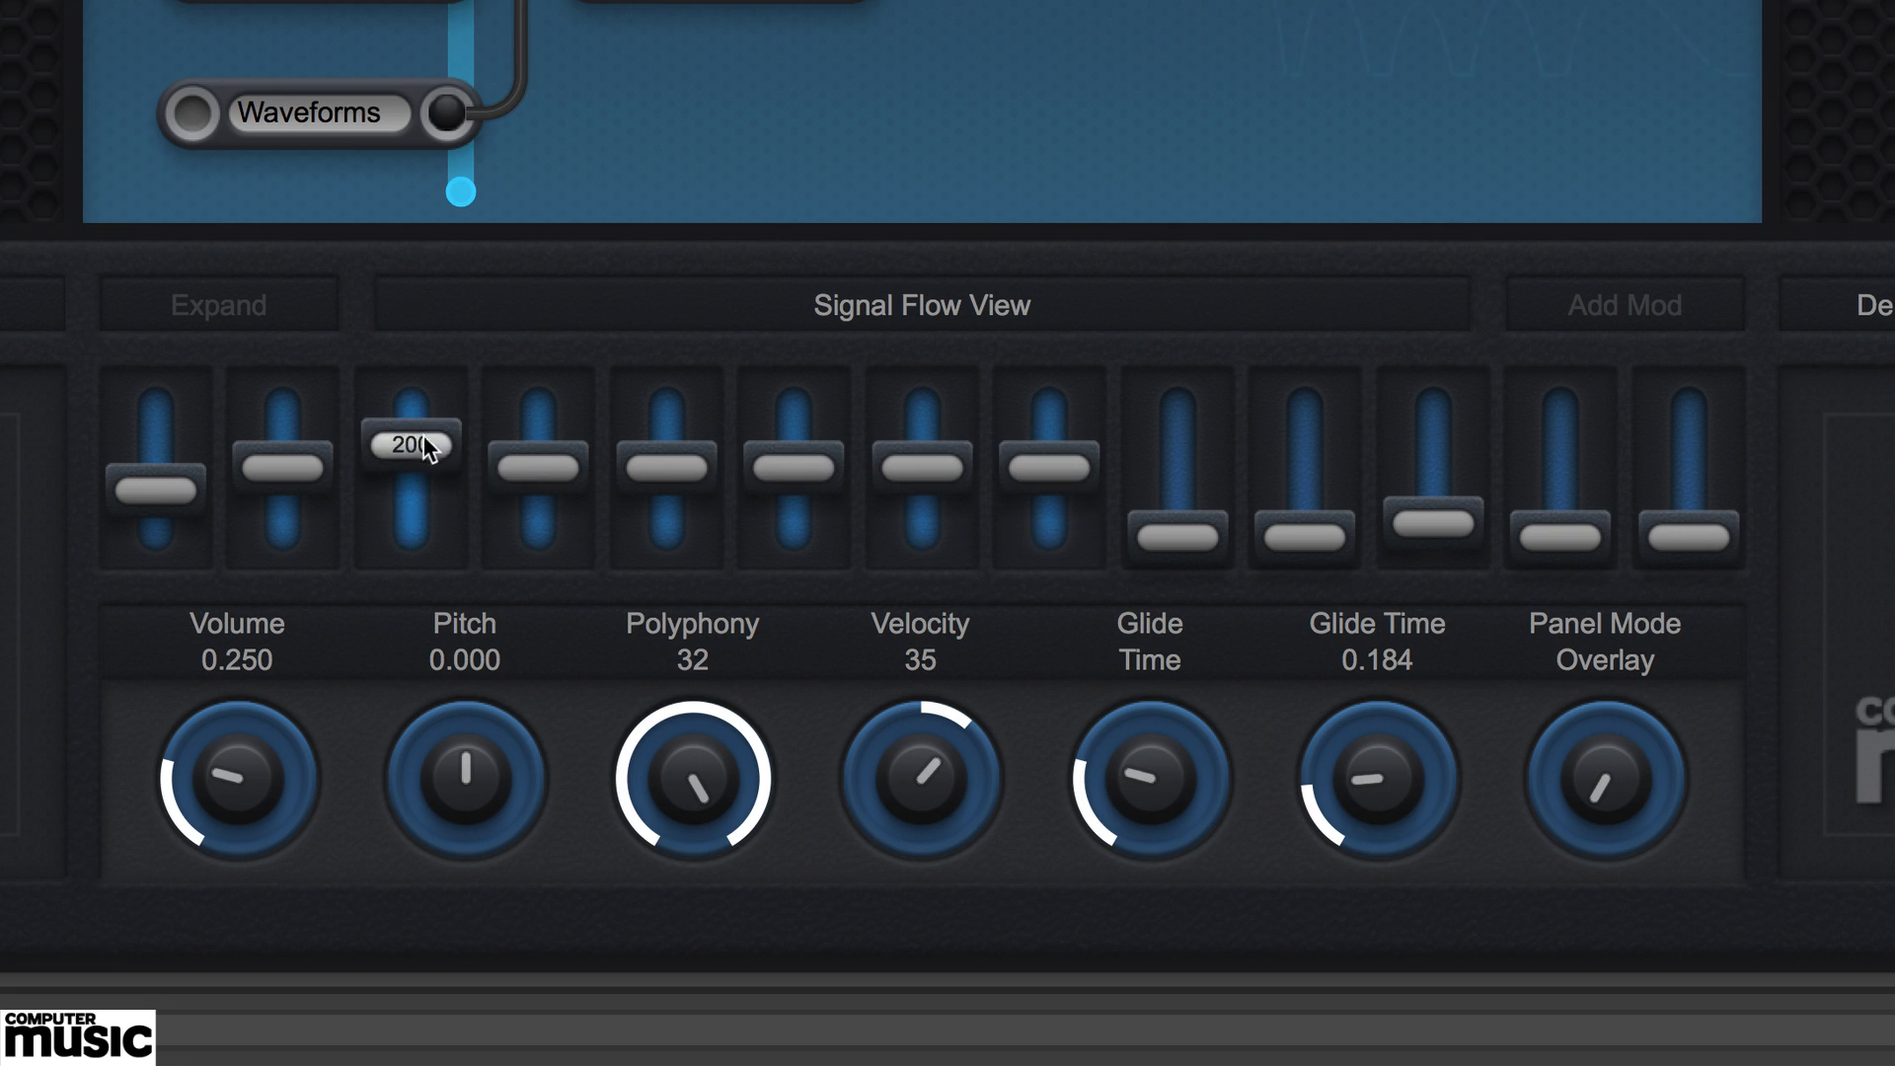
pyautogui.moveTo(554, 467); pyautogui.dragTo(561, 435)
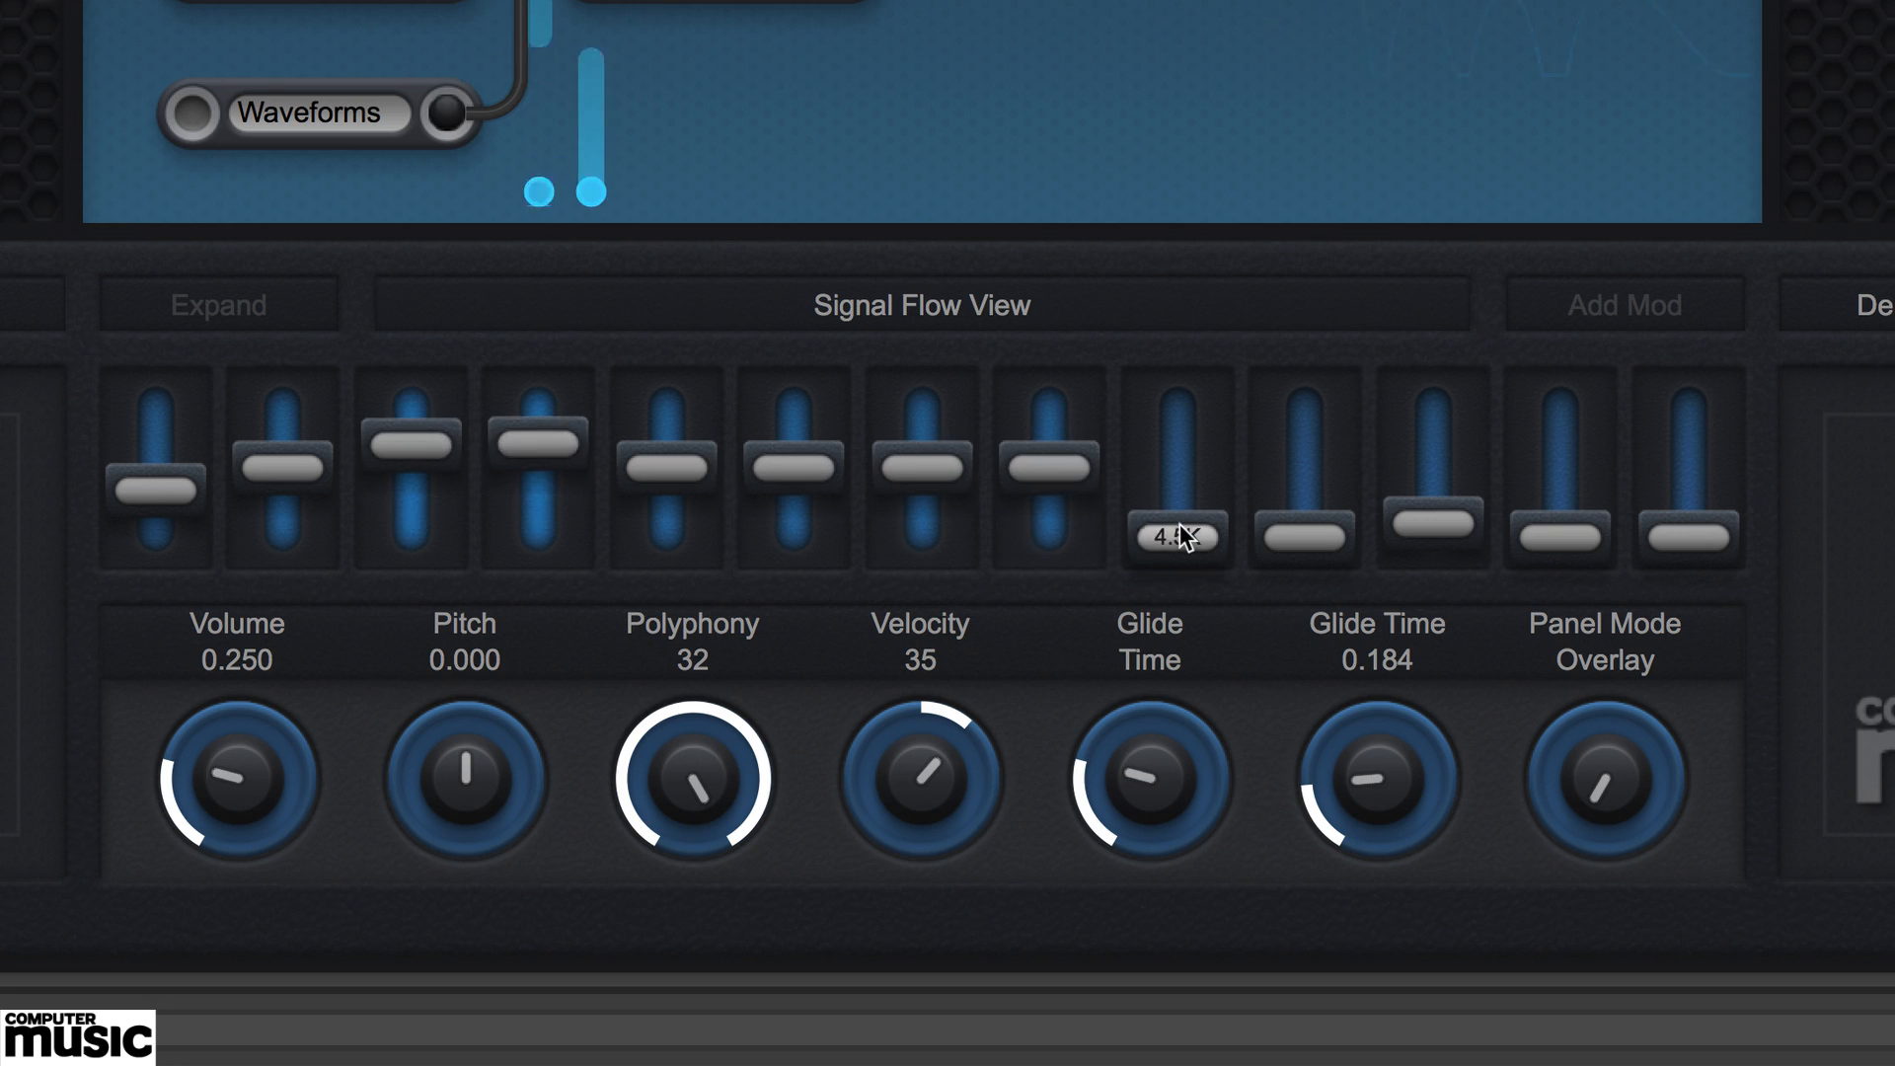
pyautogui.doubleClick(1170, 537)
pyautogui.doubleClick(527, 441)
pyautogui.doubleClick(404, 426)
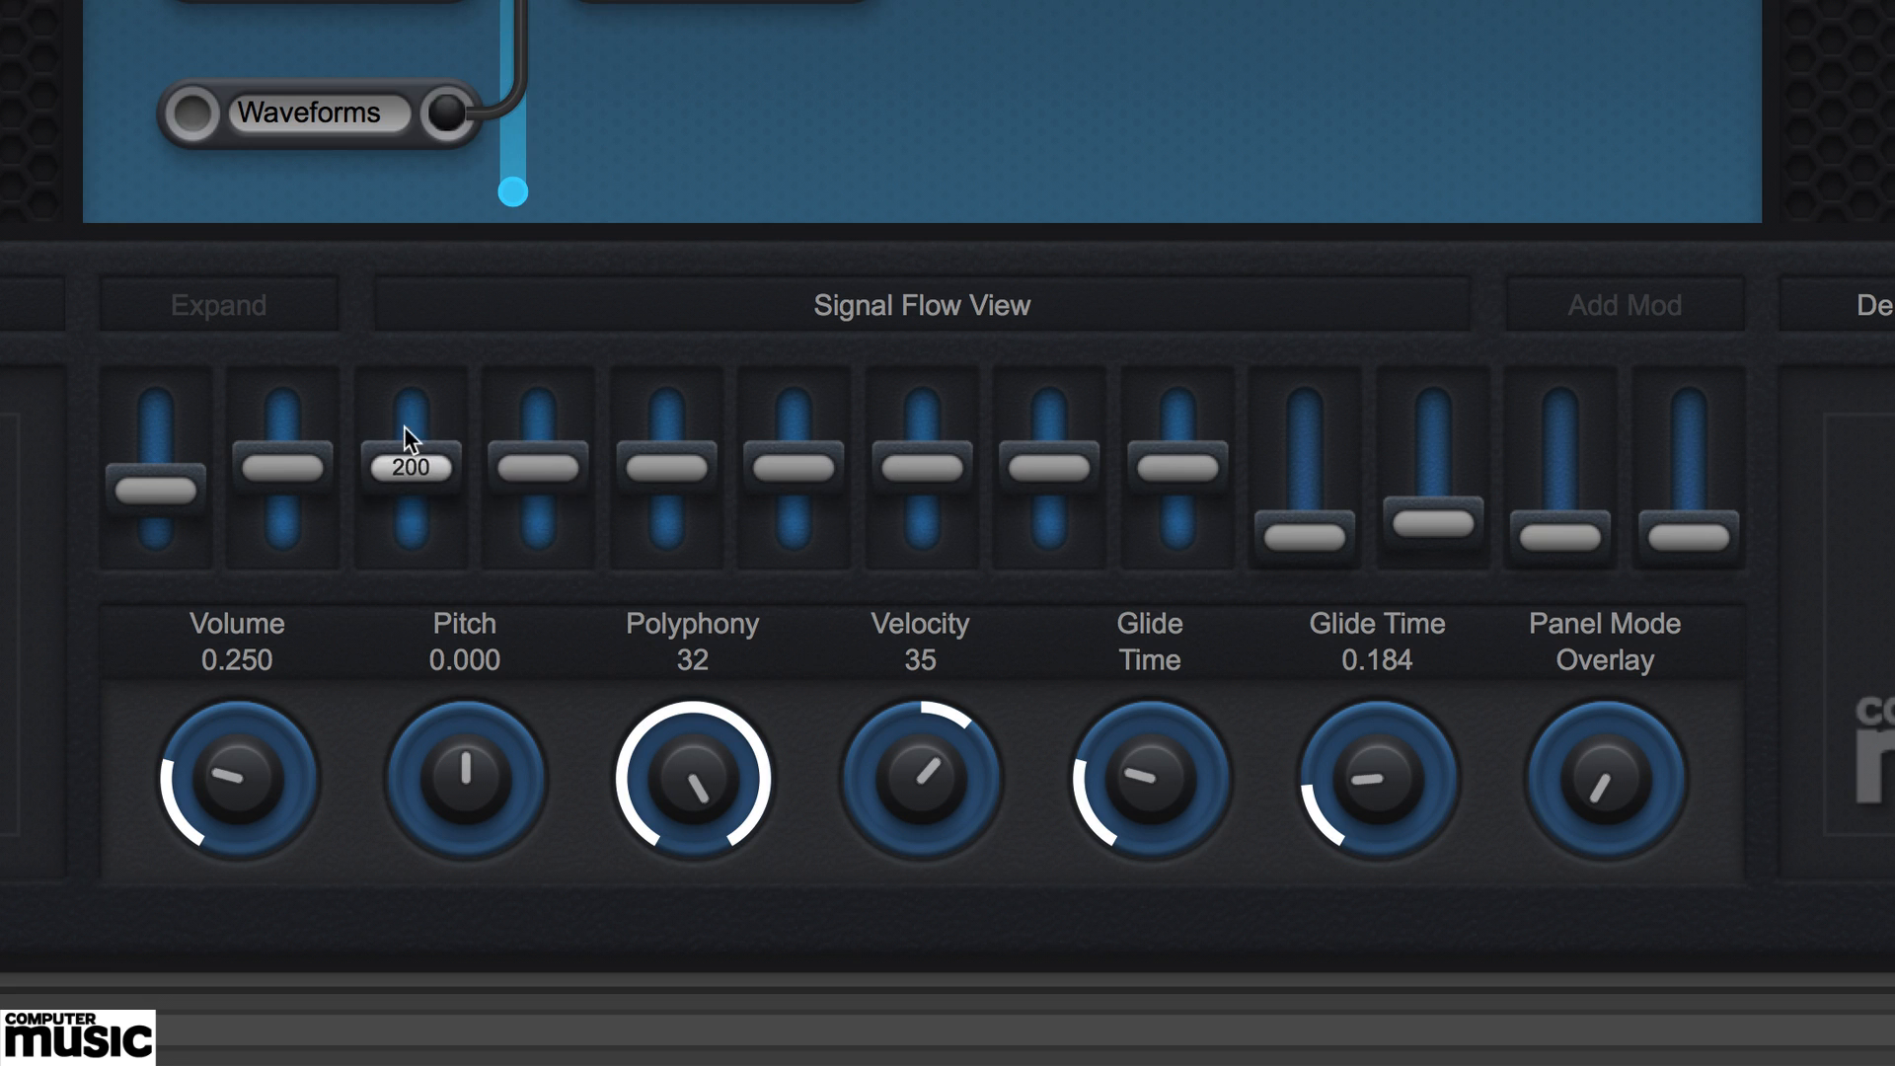
# Step: Reset the four highest equalizer bands, including 10.0K and 15.0K, to their default levels
pyautogui.doubleClick(1345, 521)
pyautogui.doubleClick(1443, 516)
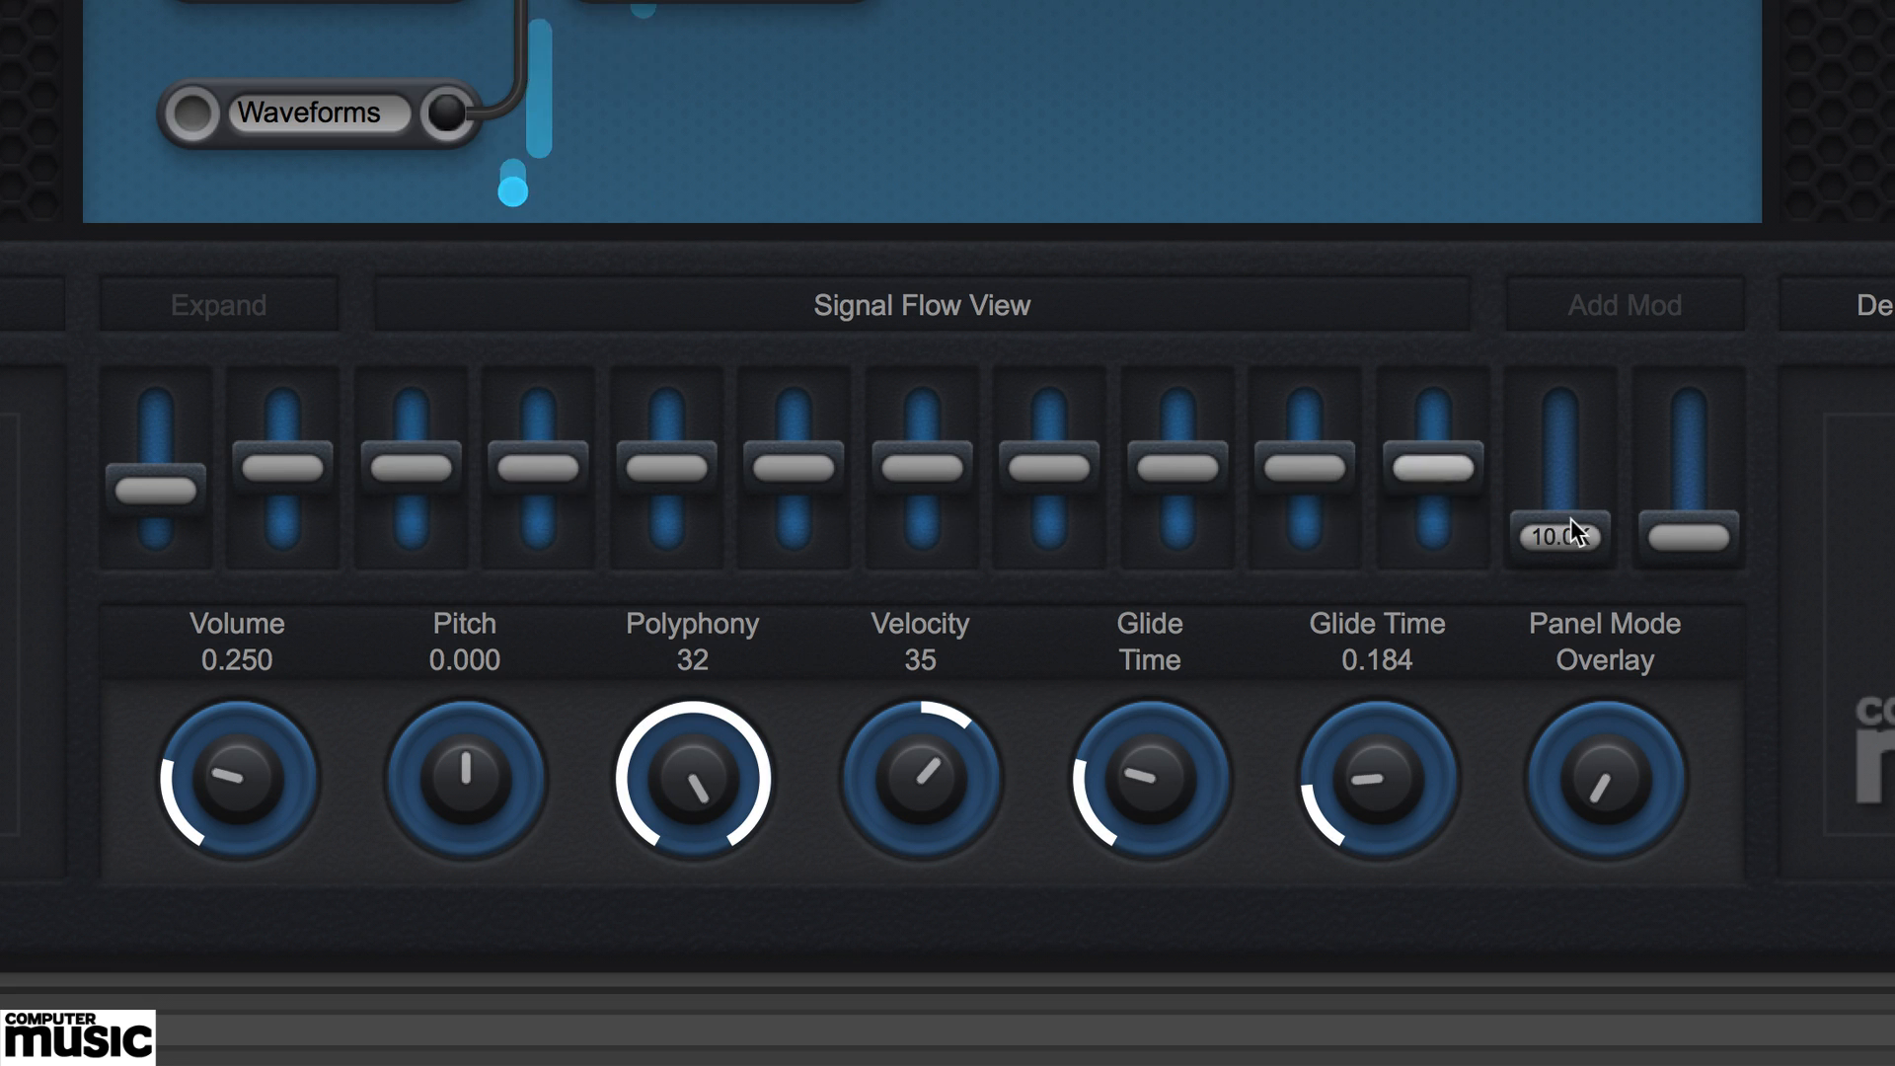
pyautogui.doubleClick(1569, 523)
pyautogui.doubleClick(1683, 529)
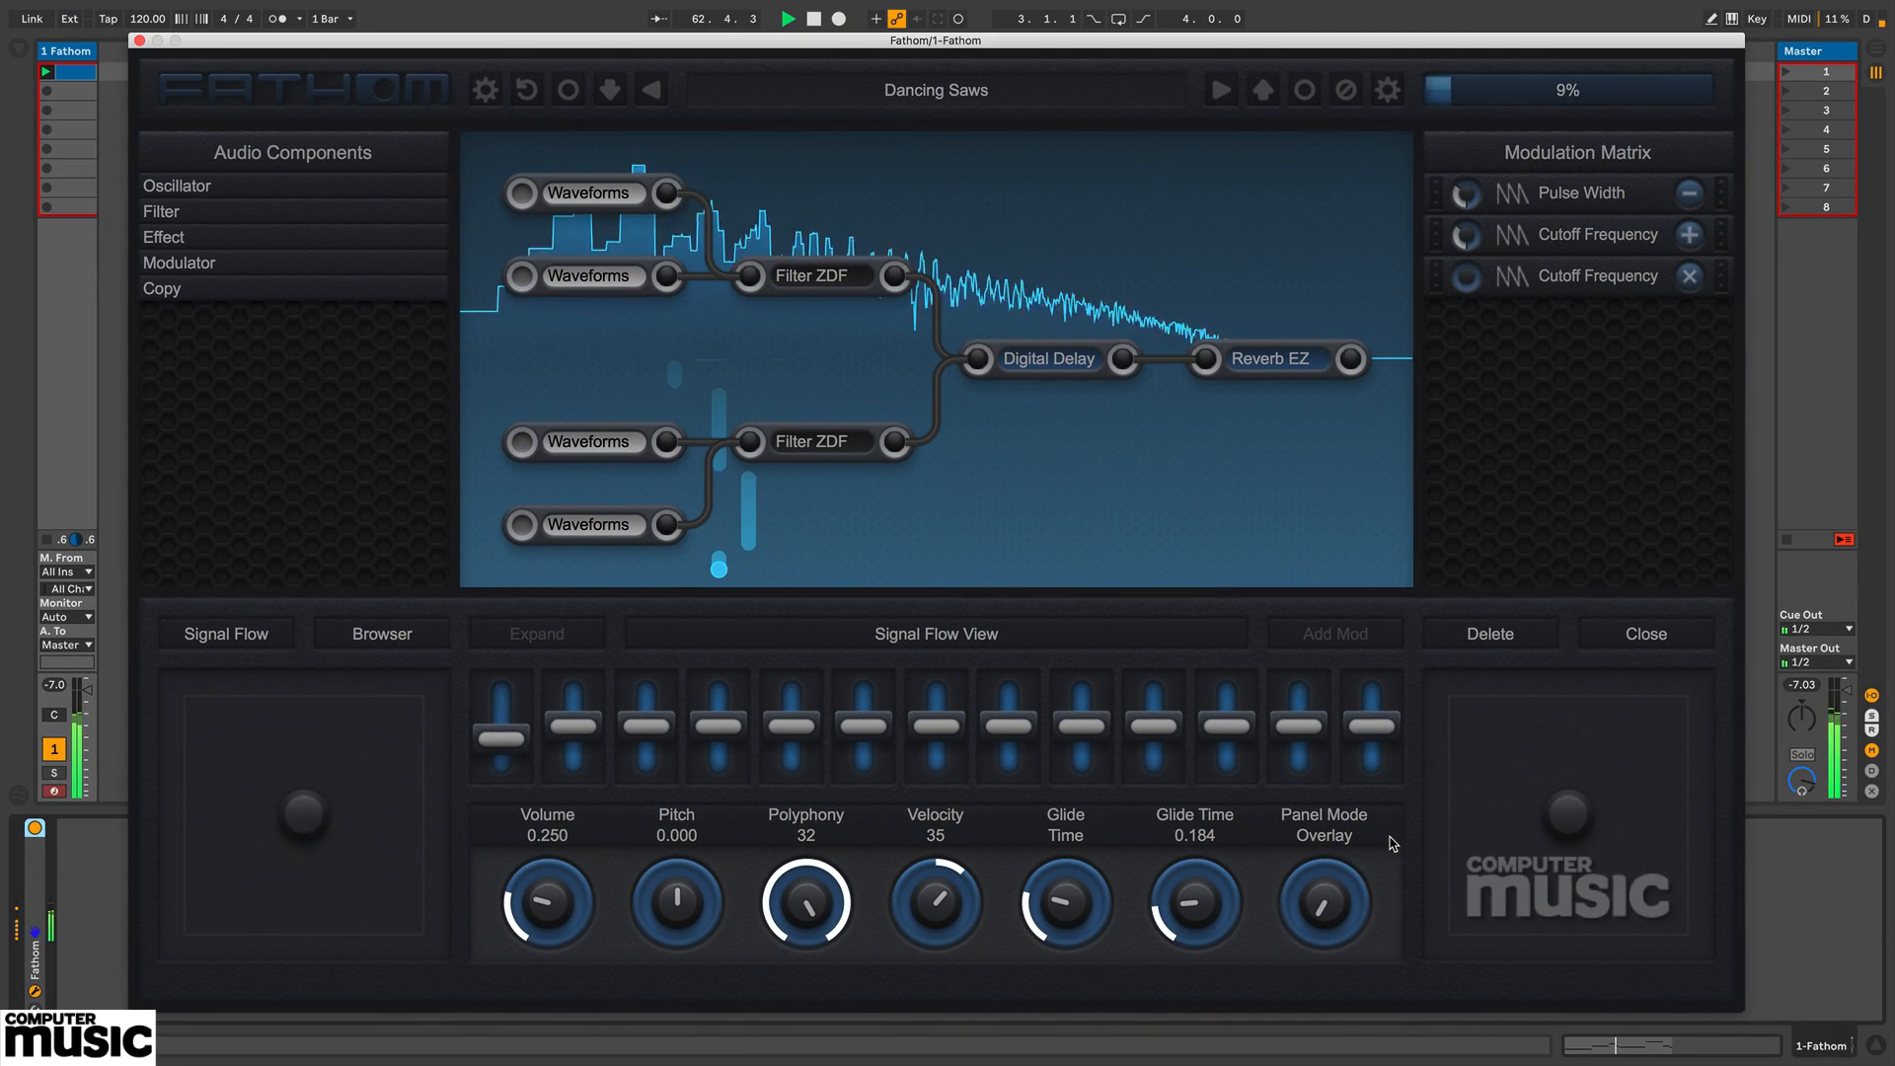
# Step: Stop playback and load the Init program from the User folder under Programs
pyautogui.press('space')
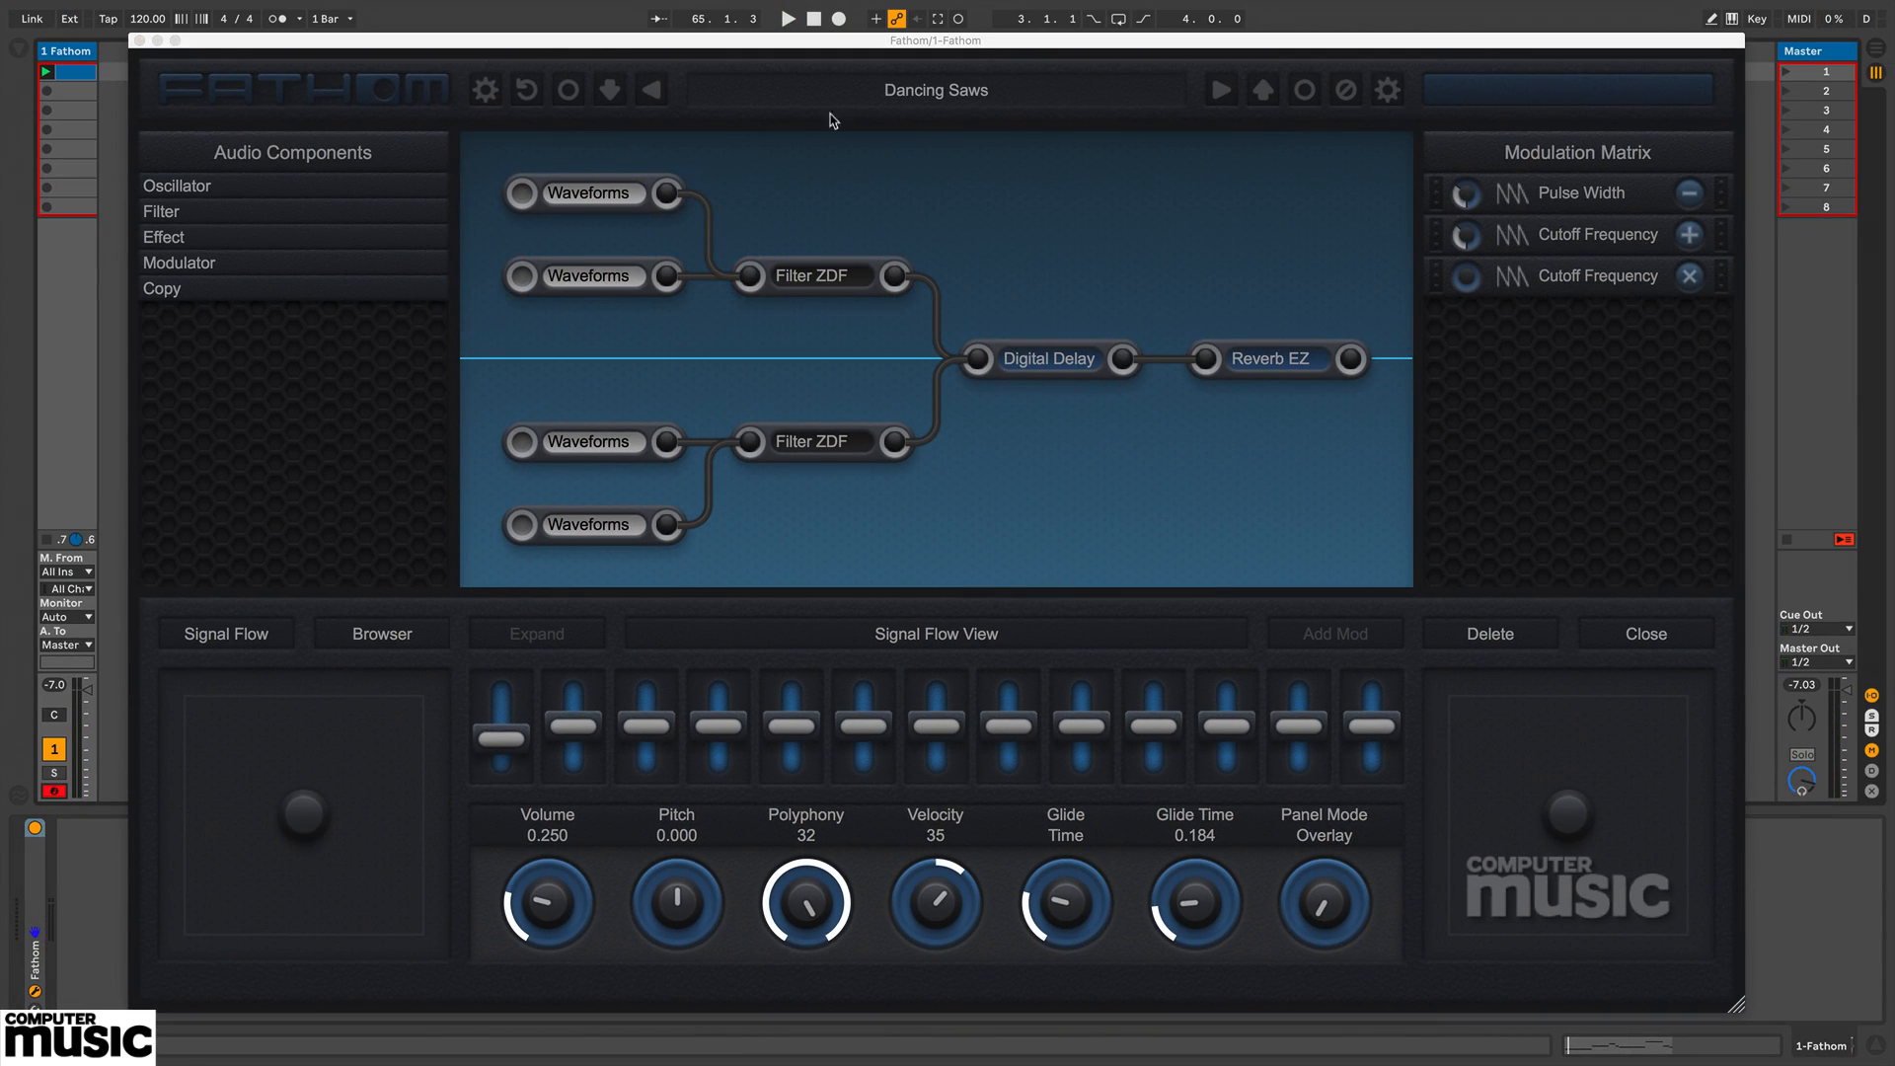
pyautogui.click(409, 636)
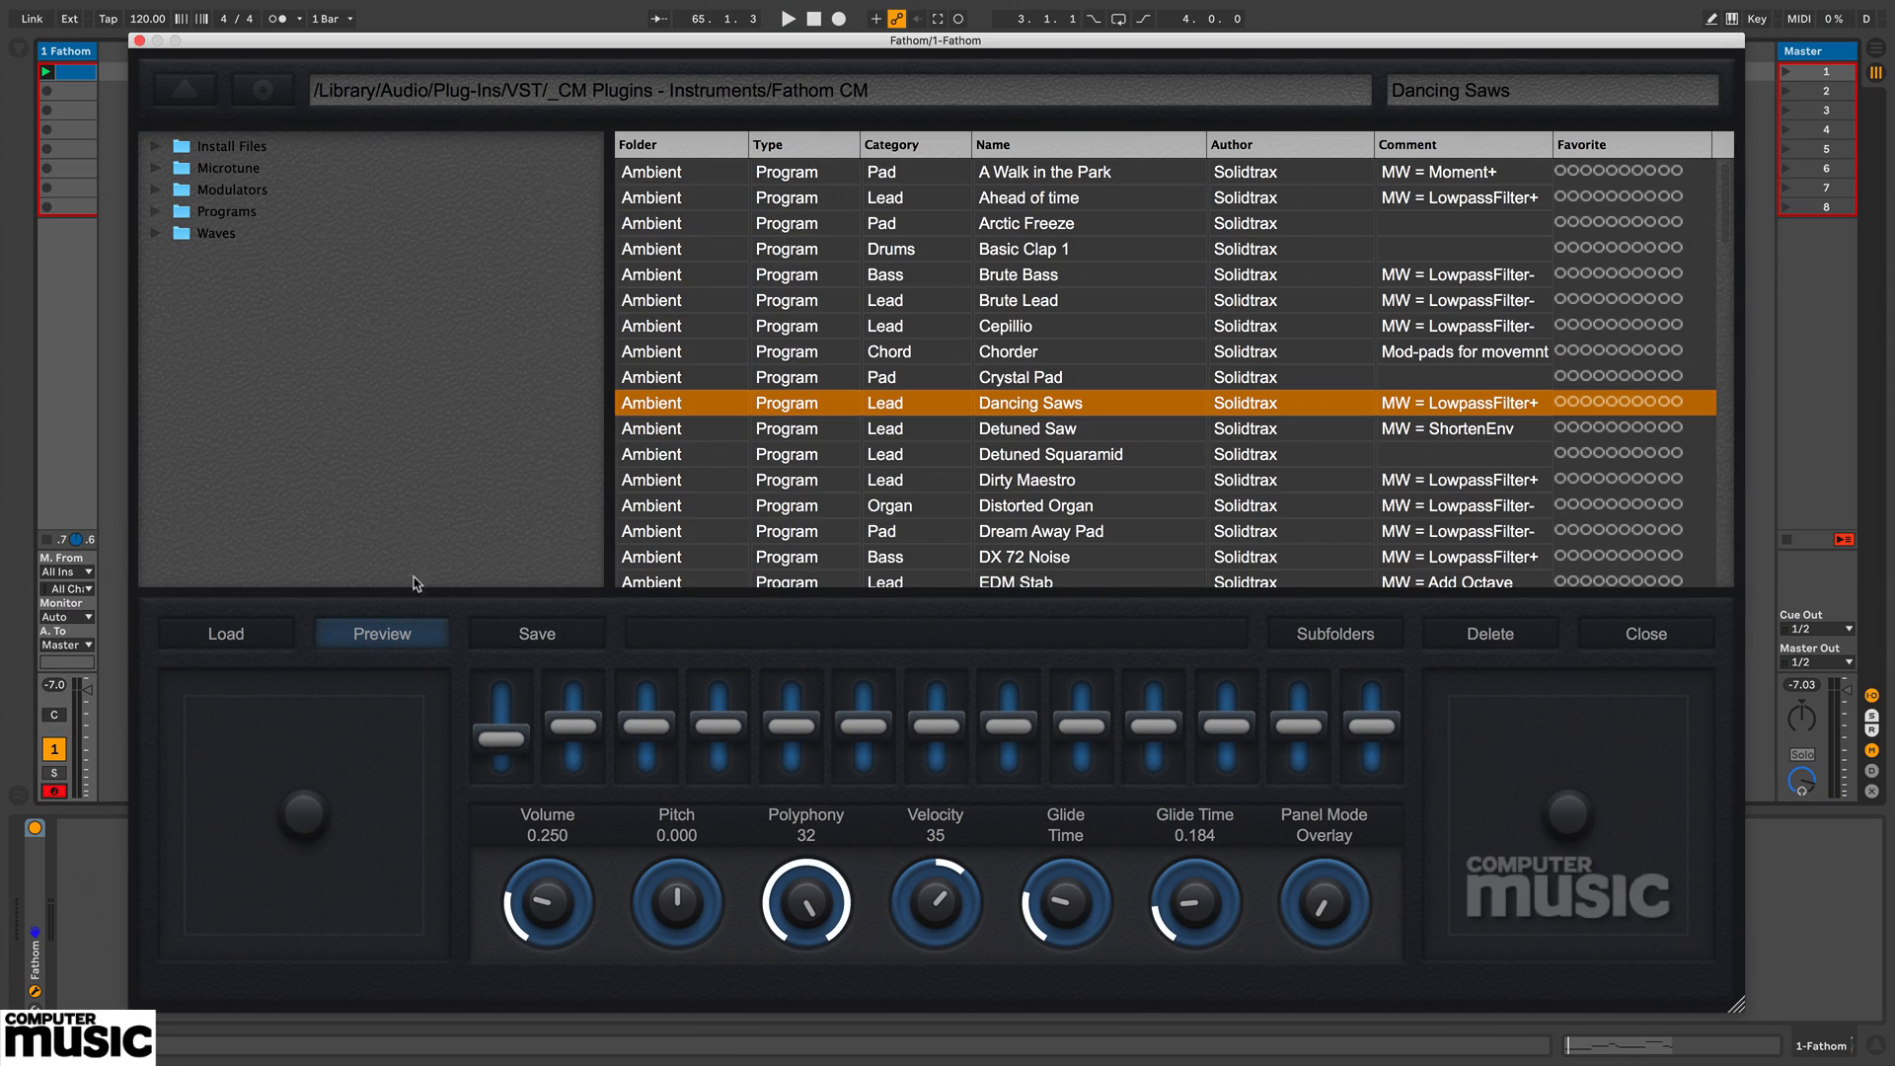
pyautogui.click(156, 213)
pyautogui.click(232, 408)
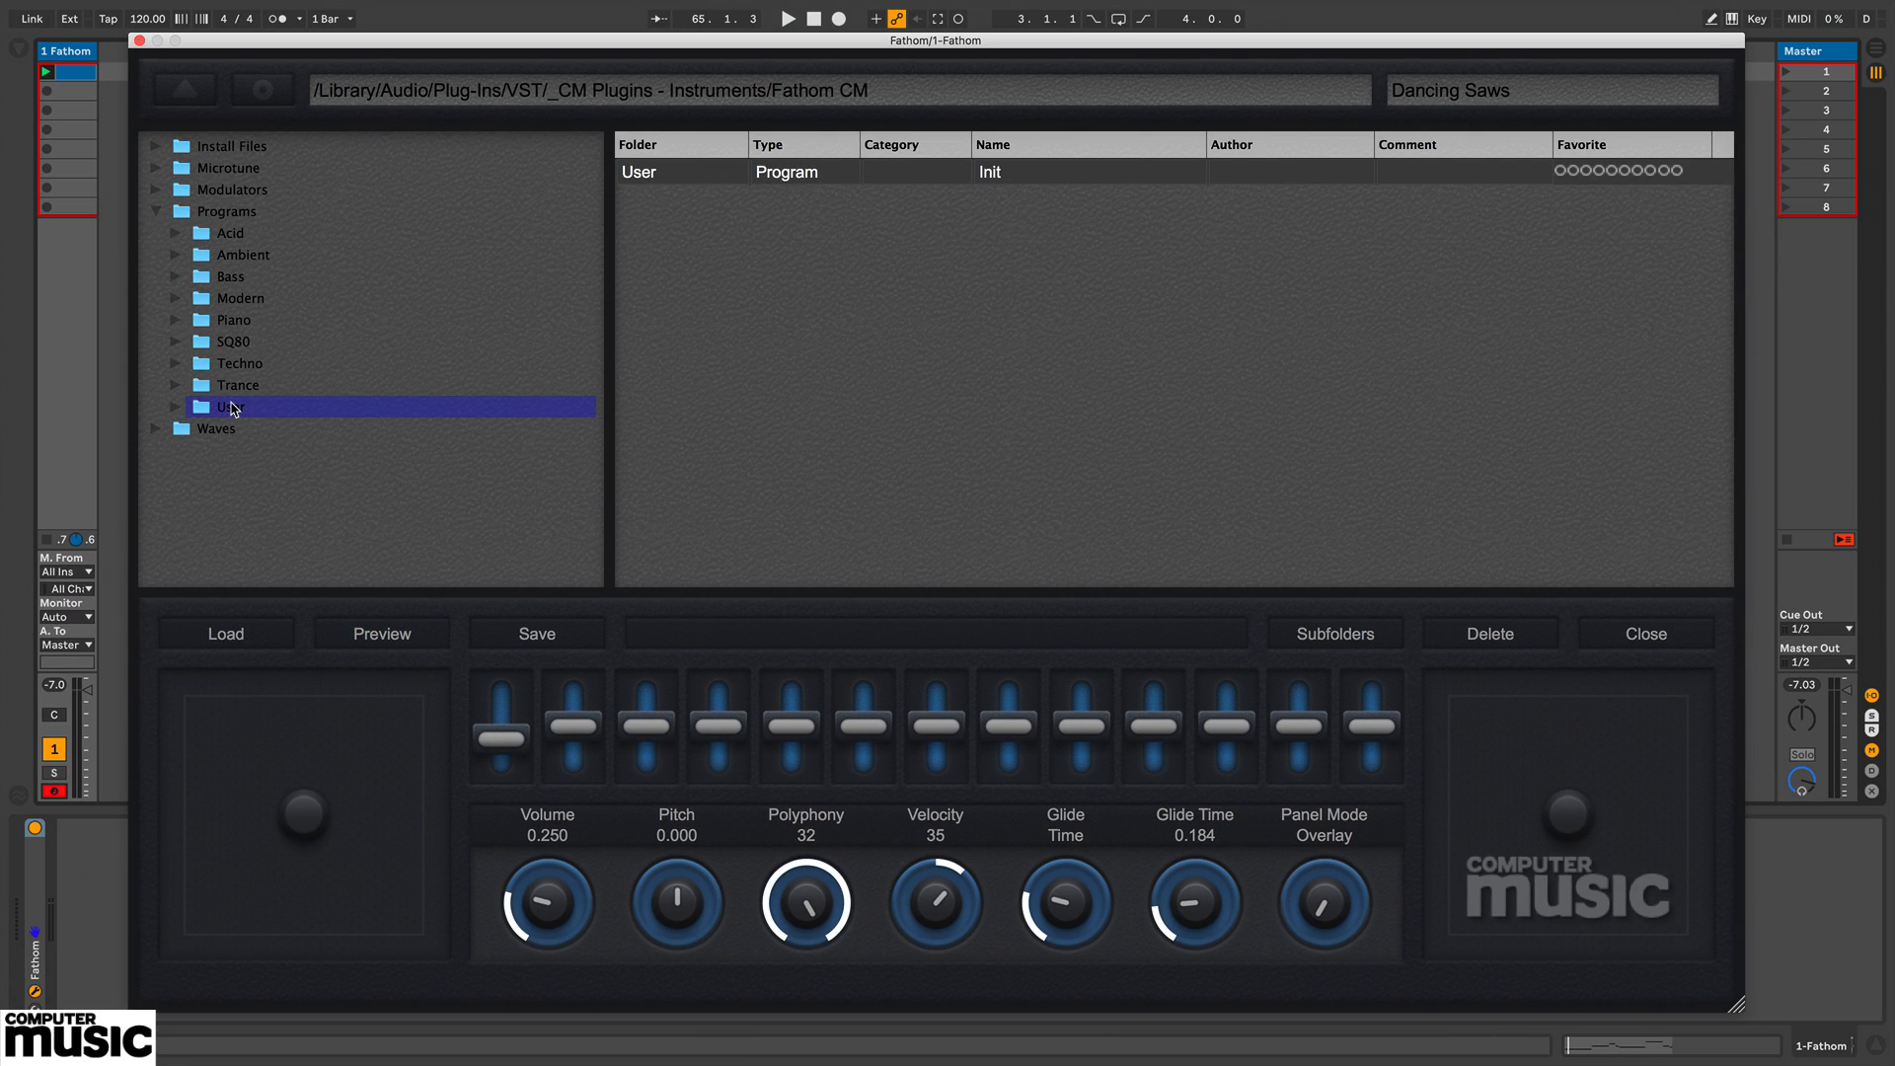
pyautogui.doubleClick(668, 170)
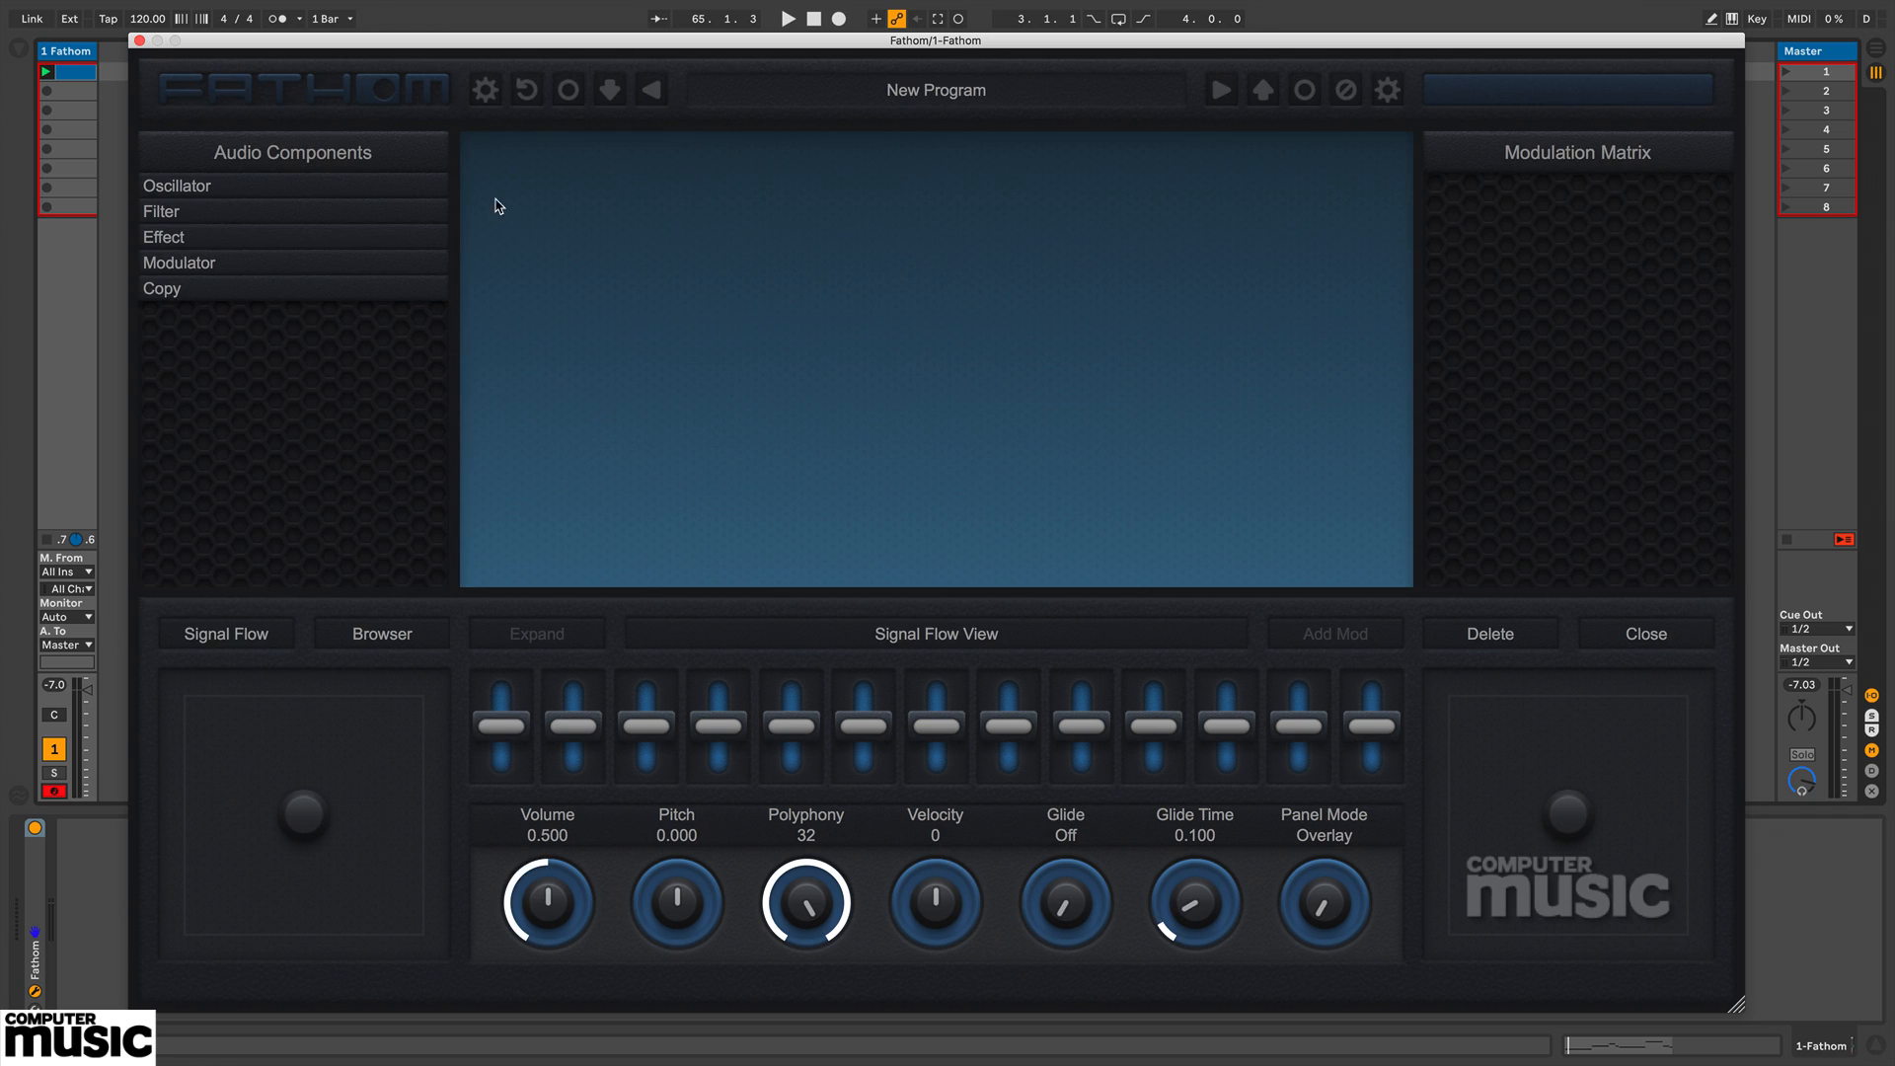
# Step: Expand the Alias Free, Pulse and Wave oscillator categories and add a Wave Table oscillator to the empty signal flow
pyautogui.click(201, 192)
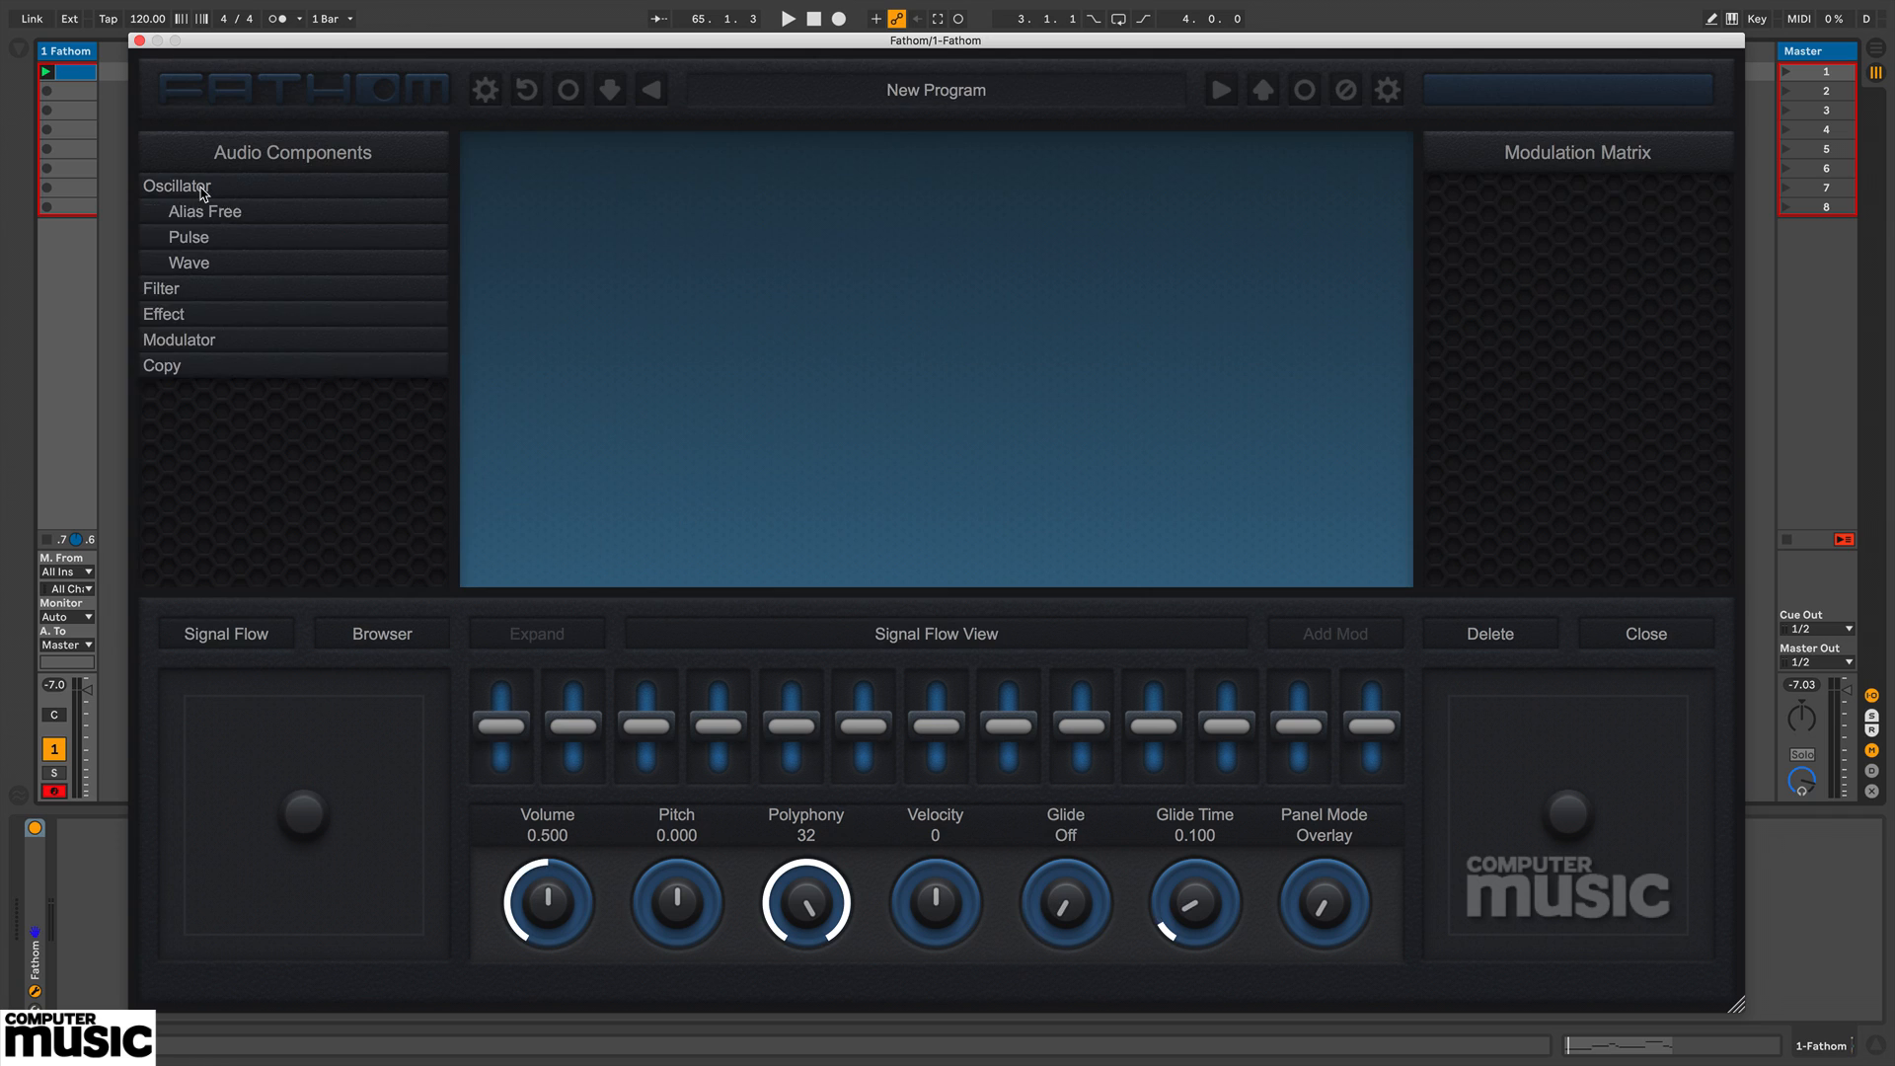
pyautogui.click(242, 213)
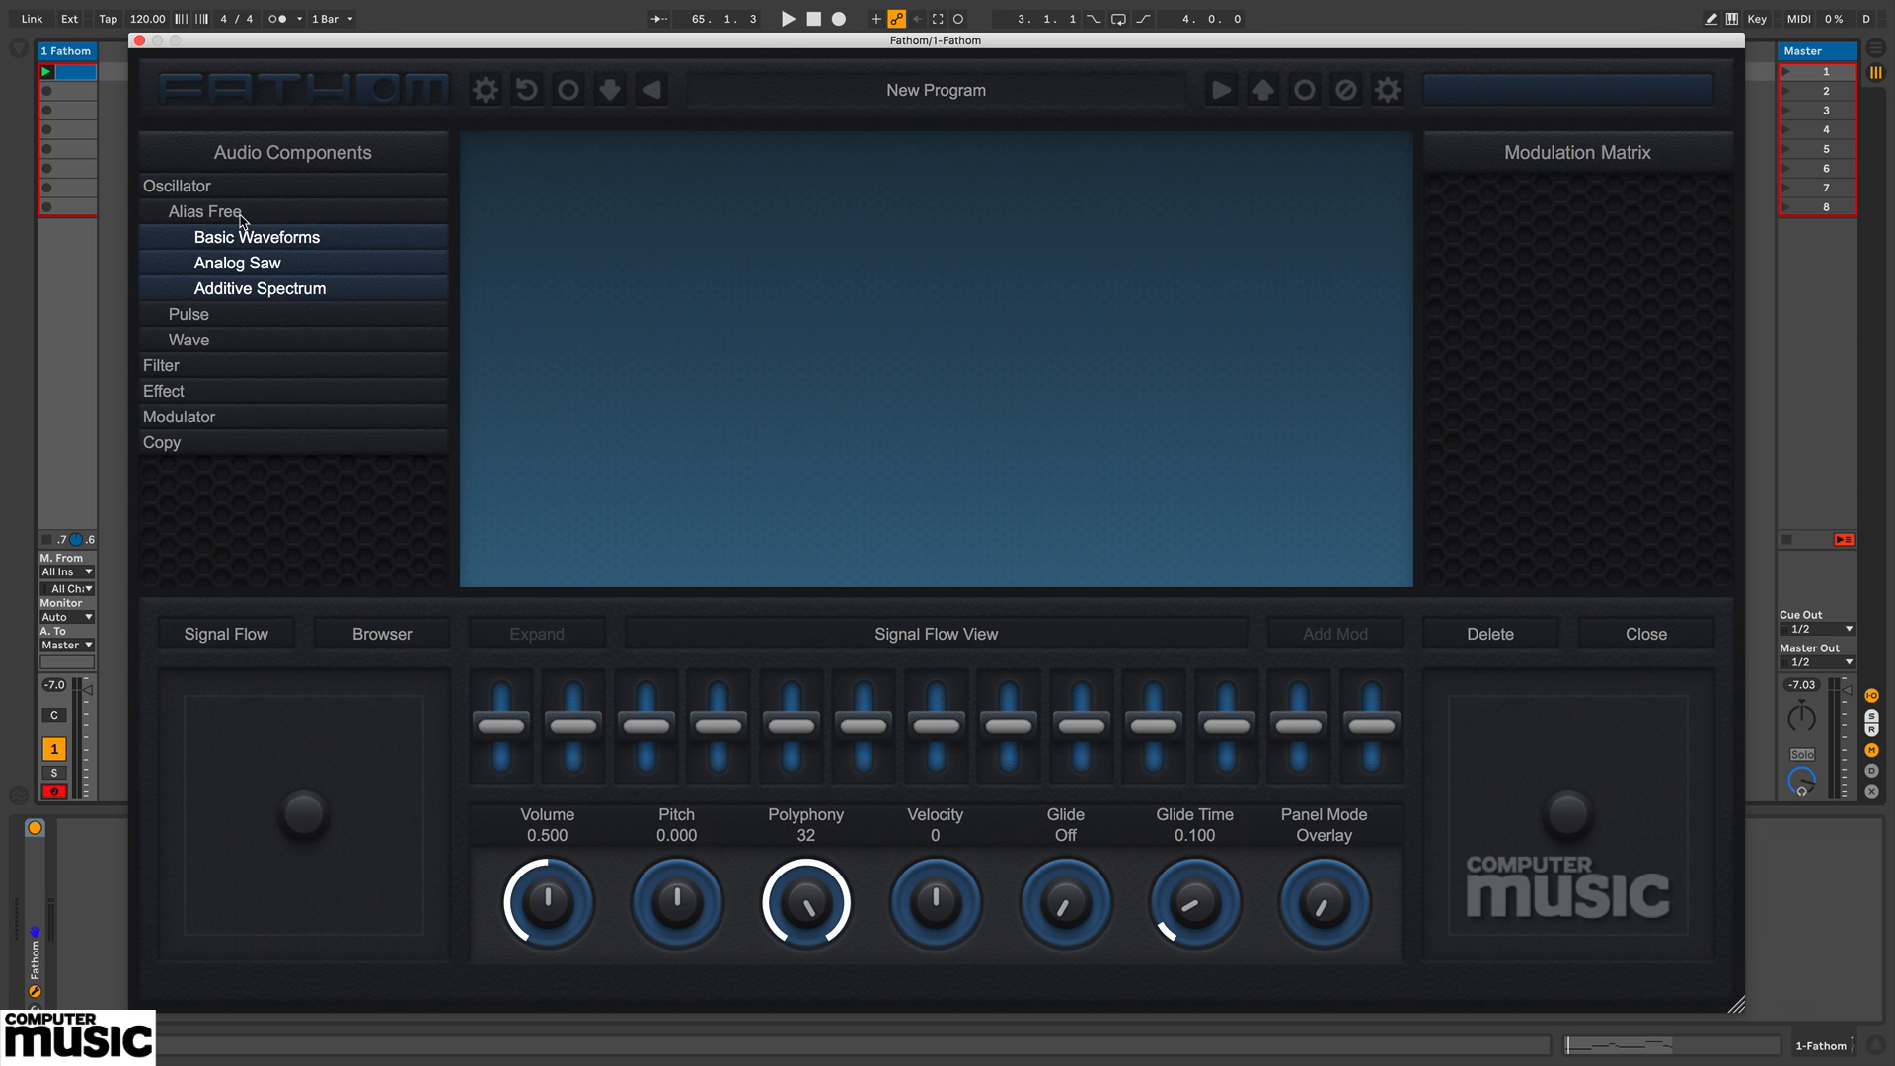
pyautogui.click(196, 315)
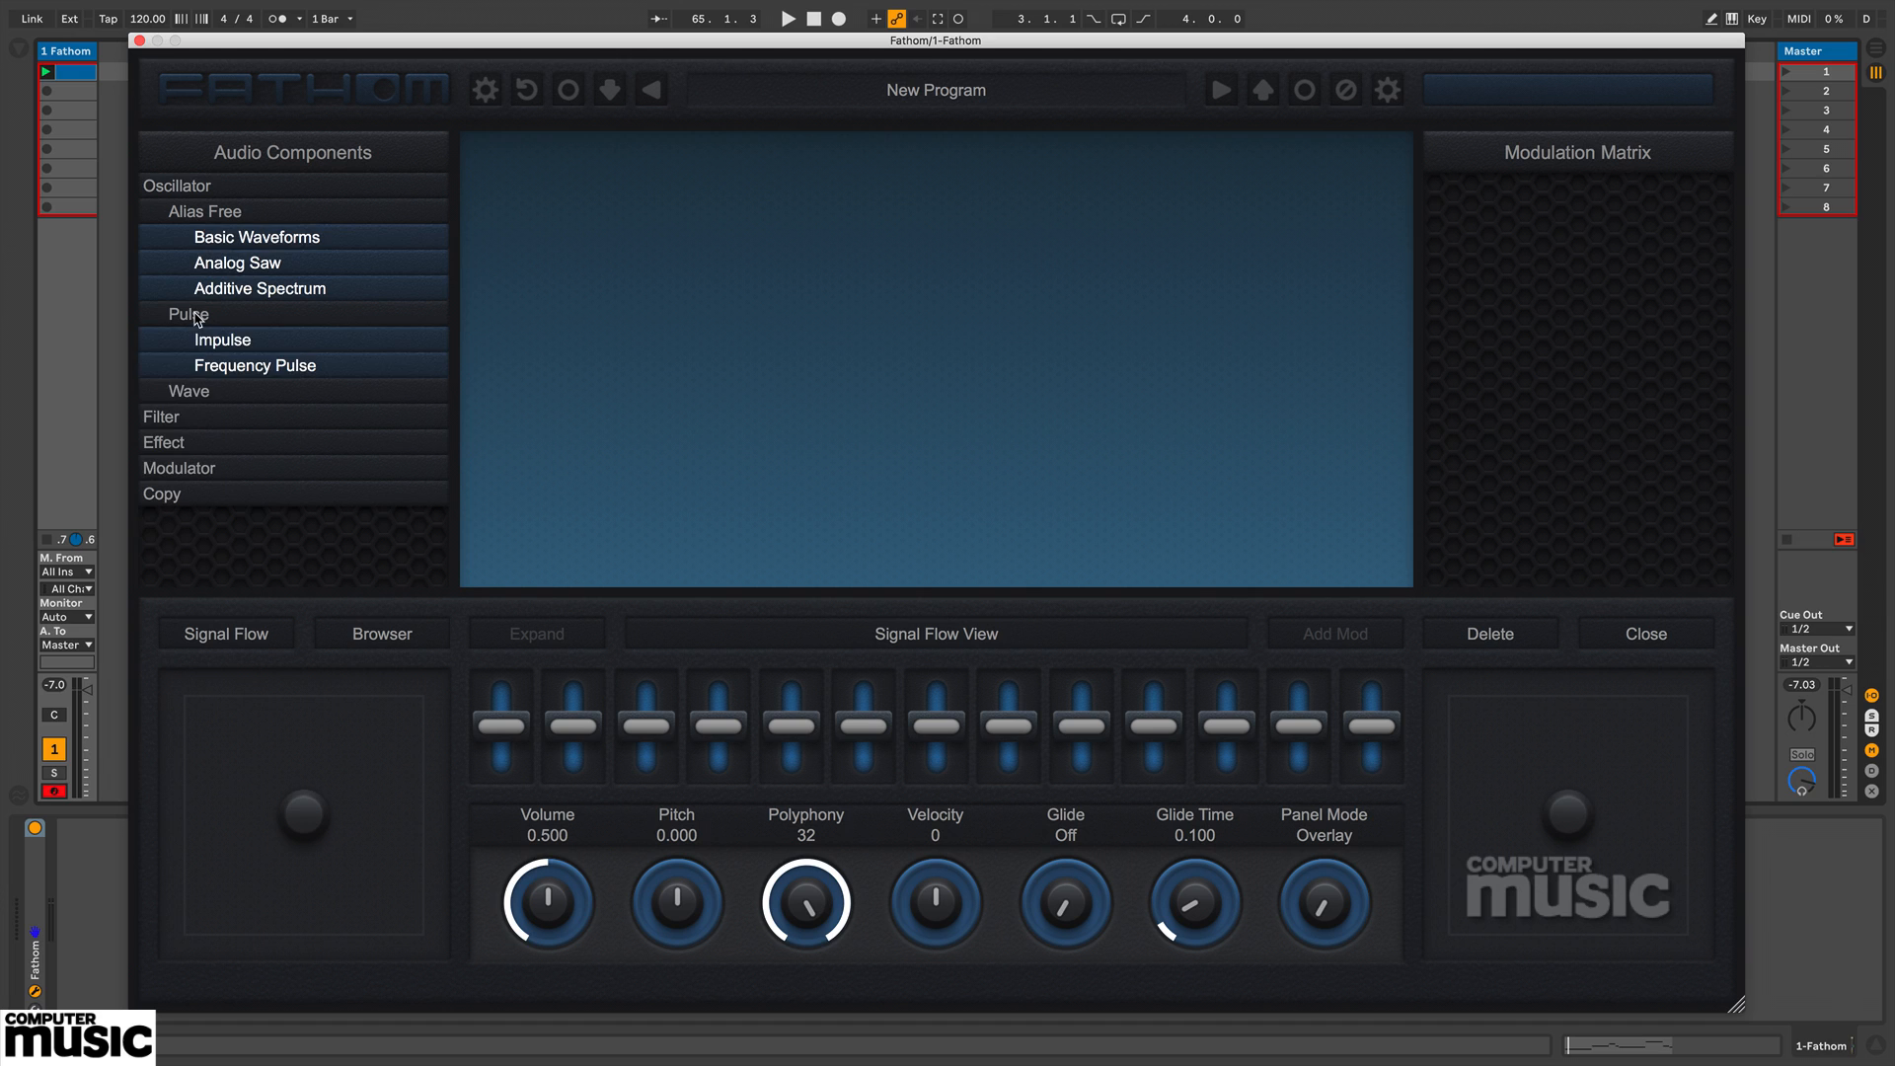
pyautogui.click(203, 397)
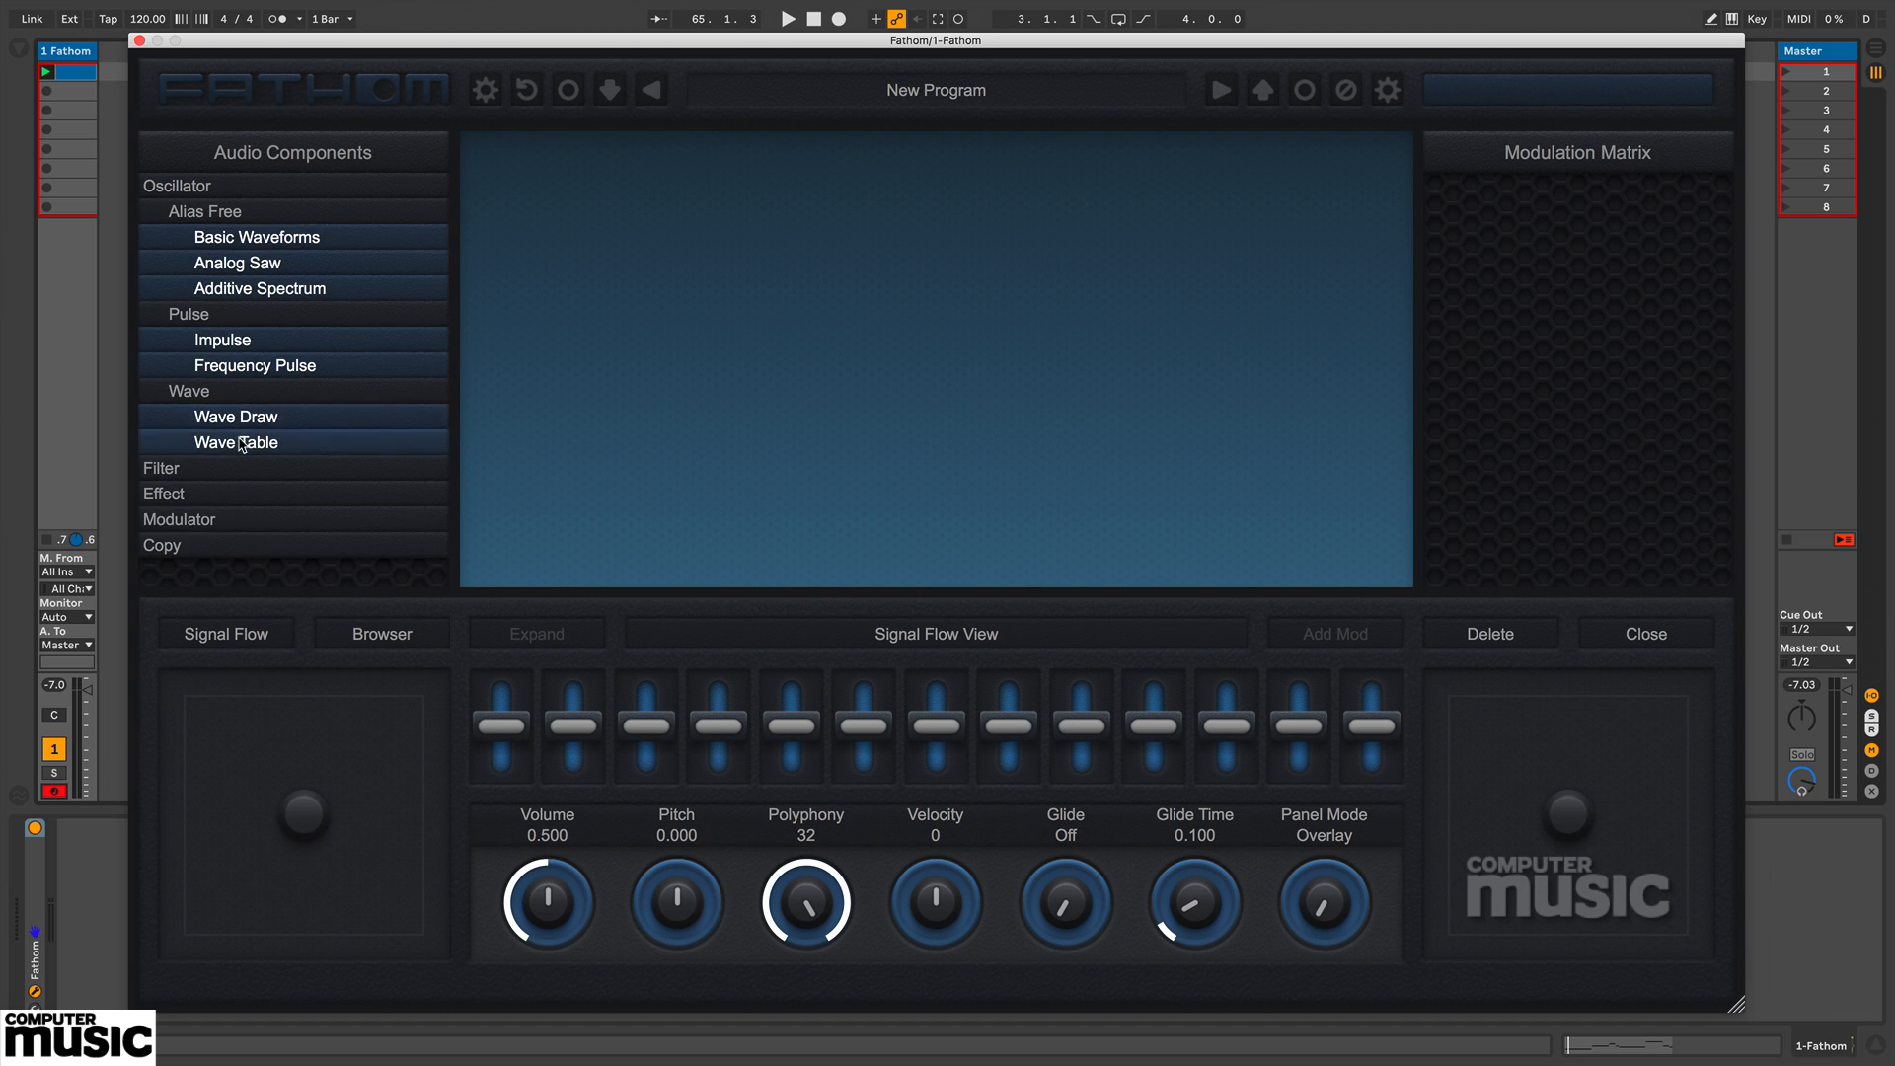
pyautogui.moveTo(241, 444); pyautogui.dragTo(553, 189)
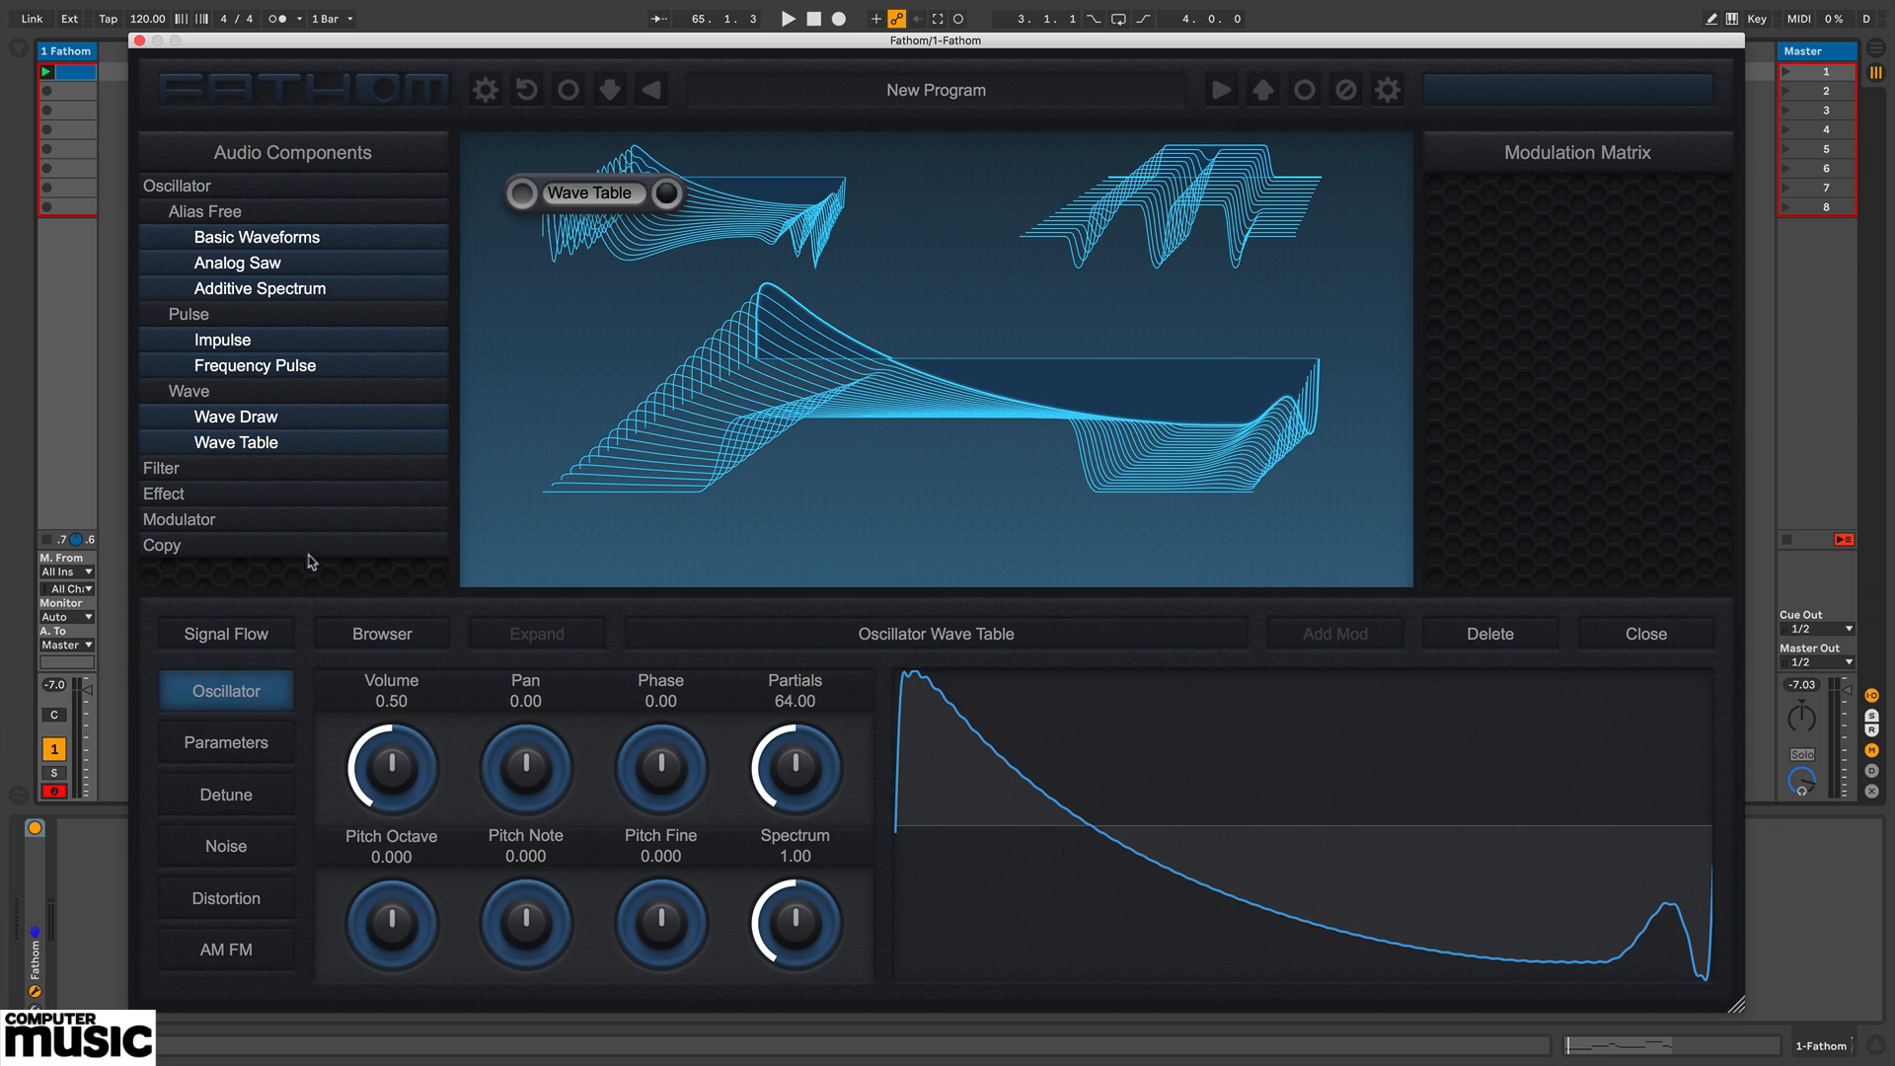
# Step: Open the Wave Table's first waveform for drawing and sketch broad alternating peaks and troughs across its first half
pyautogui.click(233, 733)
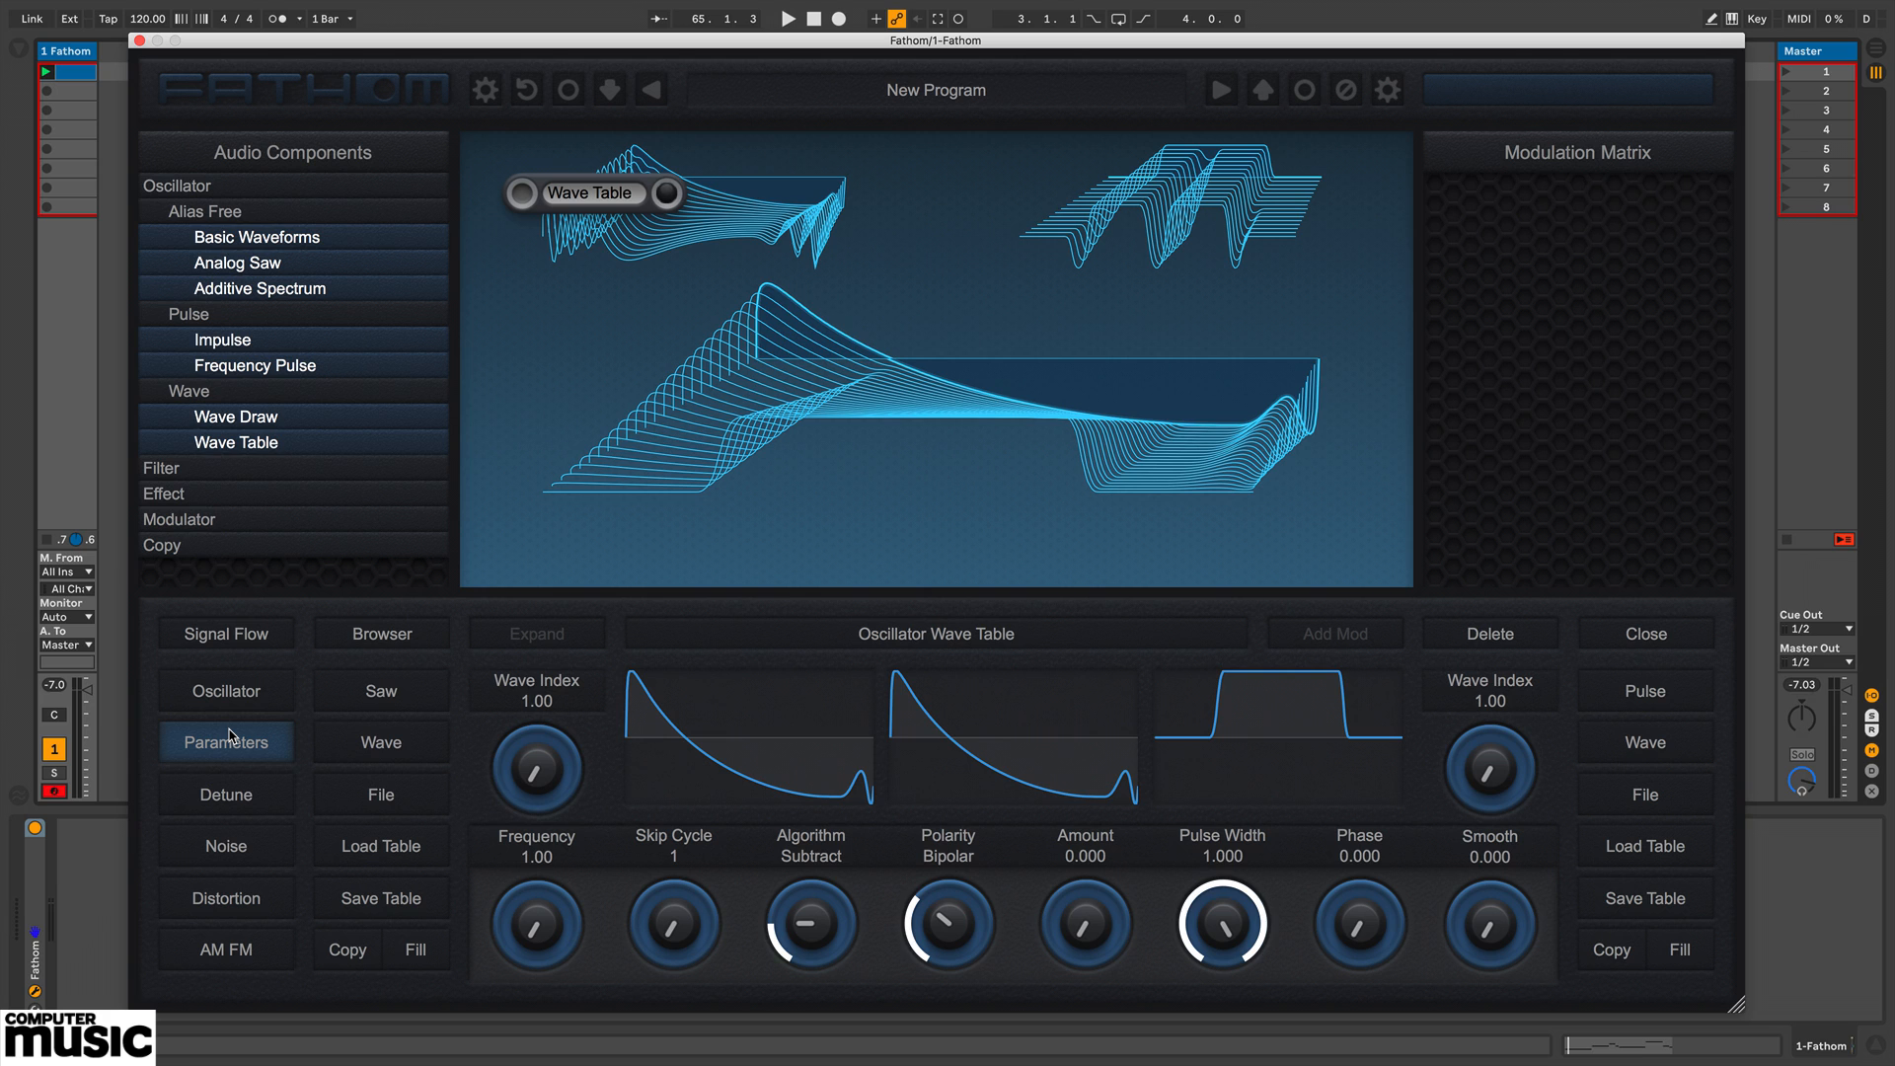
pyautogui.click(678, 699)
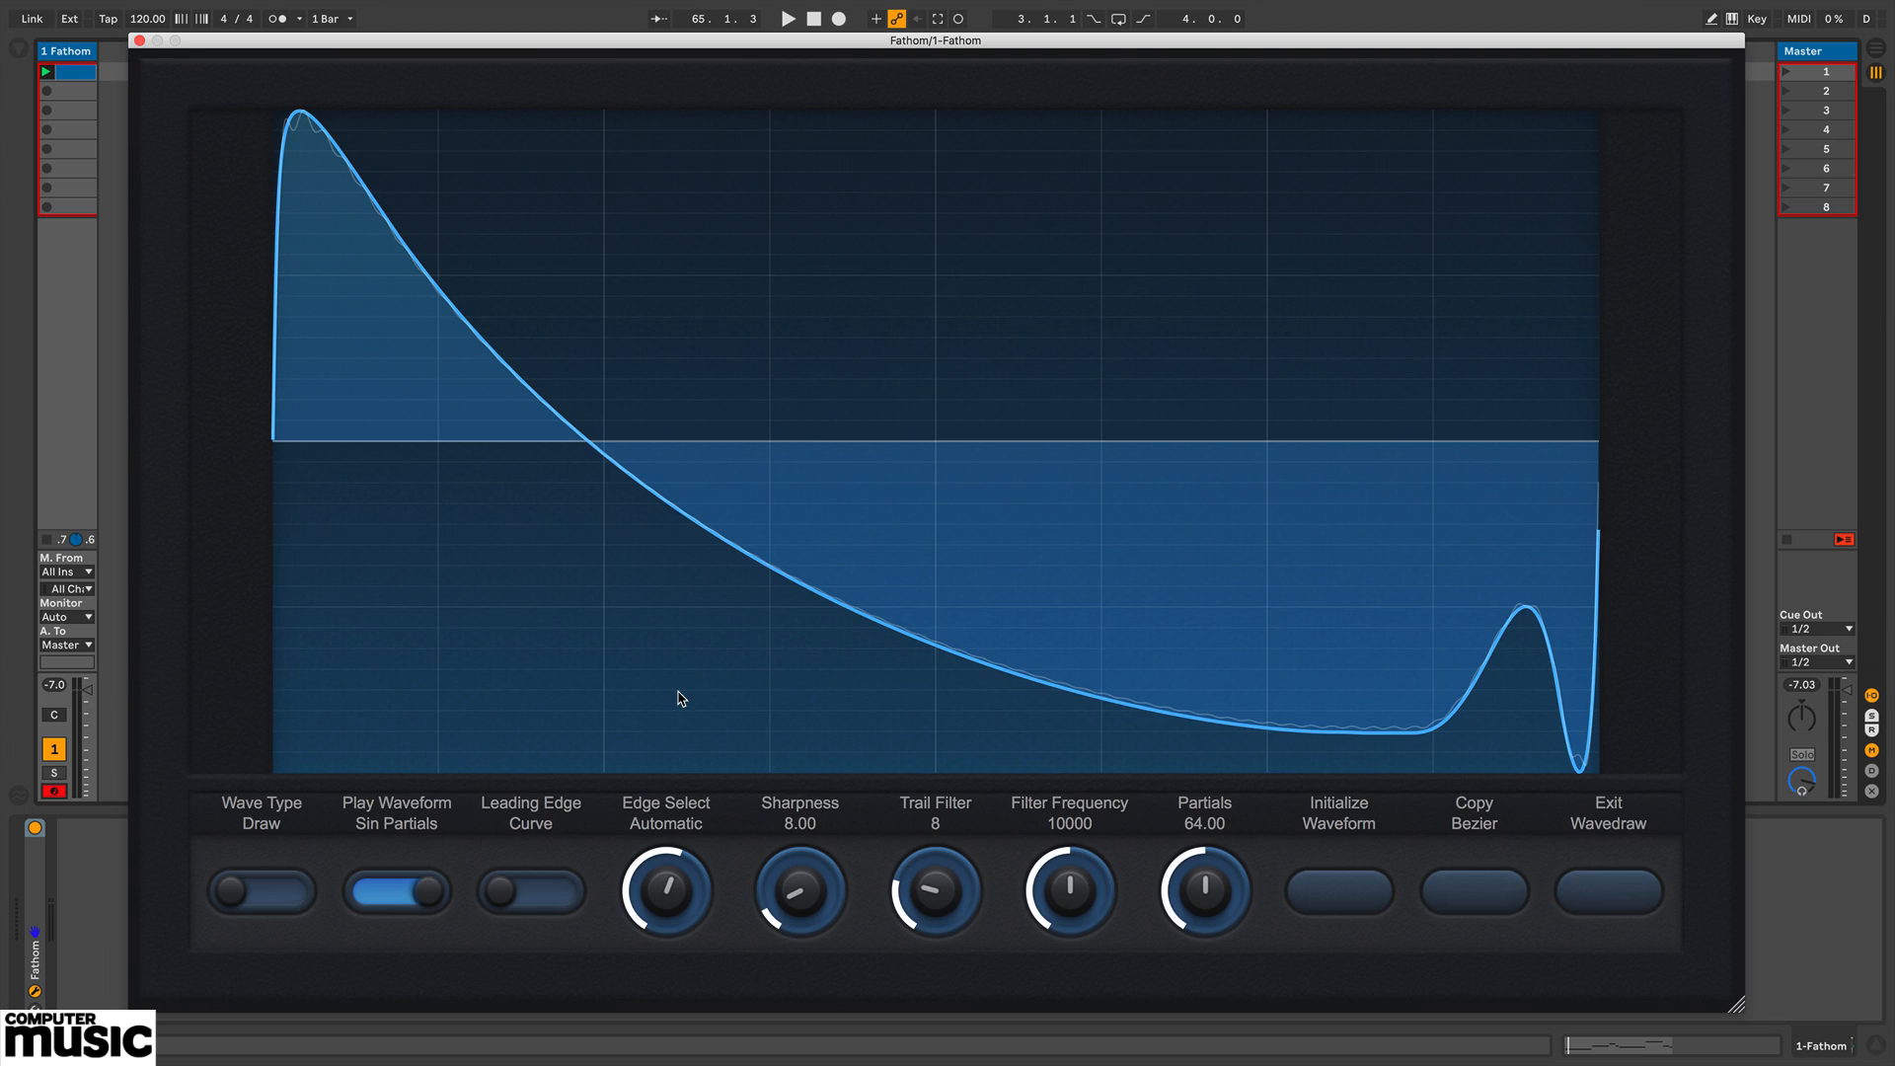
pyautogui.moveTo(331, 411)
pyautogui.mouseDown()
pyautogui.moveTo(361, 157)
pyautogui.moveTo(475, 600)
pyautogui.moveTo(646, 394)
pyautogui.moveTo(793, 463)
pyautogui.moveTo(877, 620)
pyautogui.moveTo(990, 197)
pyautogui.mouseUp()
# Step: Set Sharpness to 45.20, add narrow peaks and a deep notch across the waveform, and exit the wave drawing editor
pyautogui.moveTo(798, 887); pyautogui.dragTo(804, 755)
pyautogui.moveTo(1112, 617)
pyautogui.mouseDown()
pyautogui.moveTo(1157, 341)
pyautogui.moveTo(1334, 448)
pyautogui.moveTo(1233, 352)
pyautogui.mouseUp()
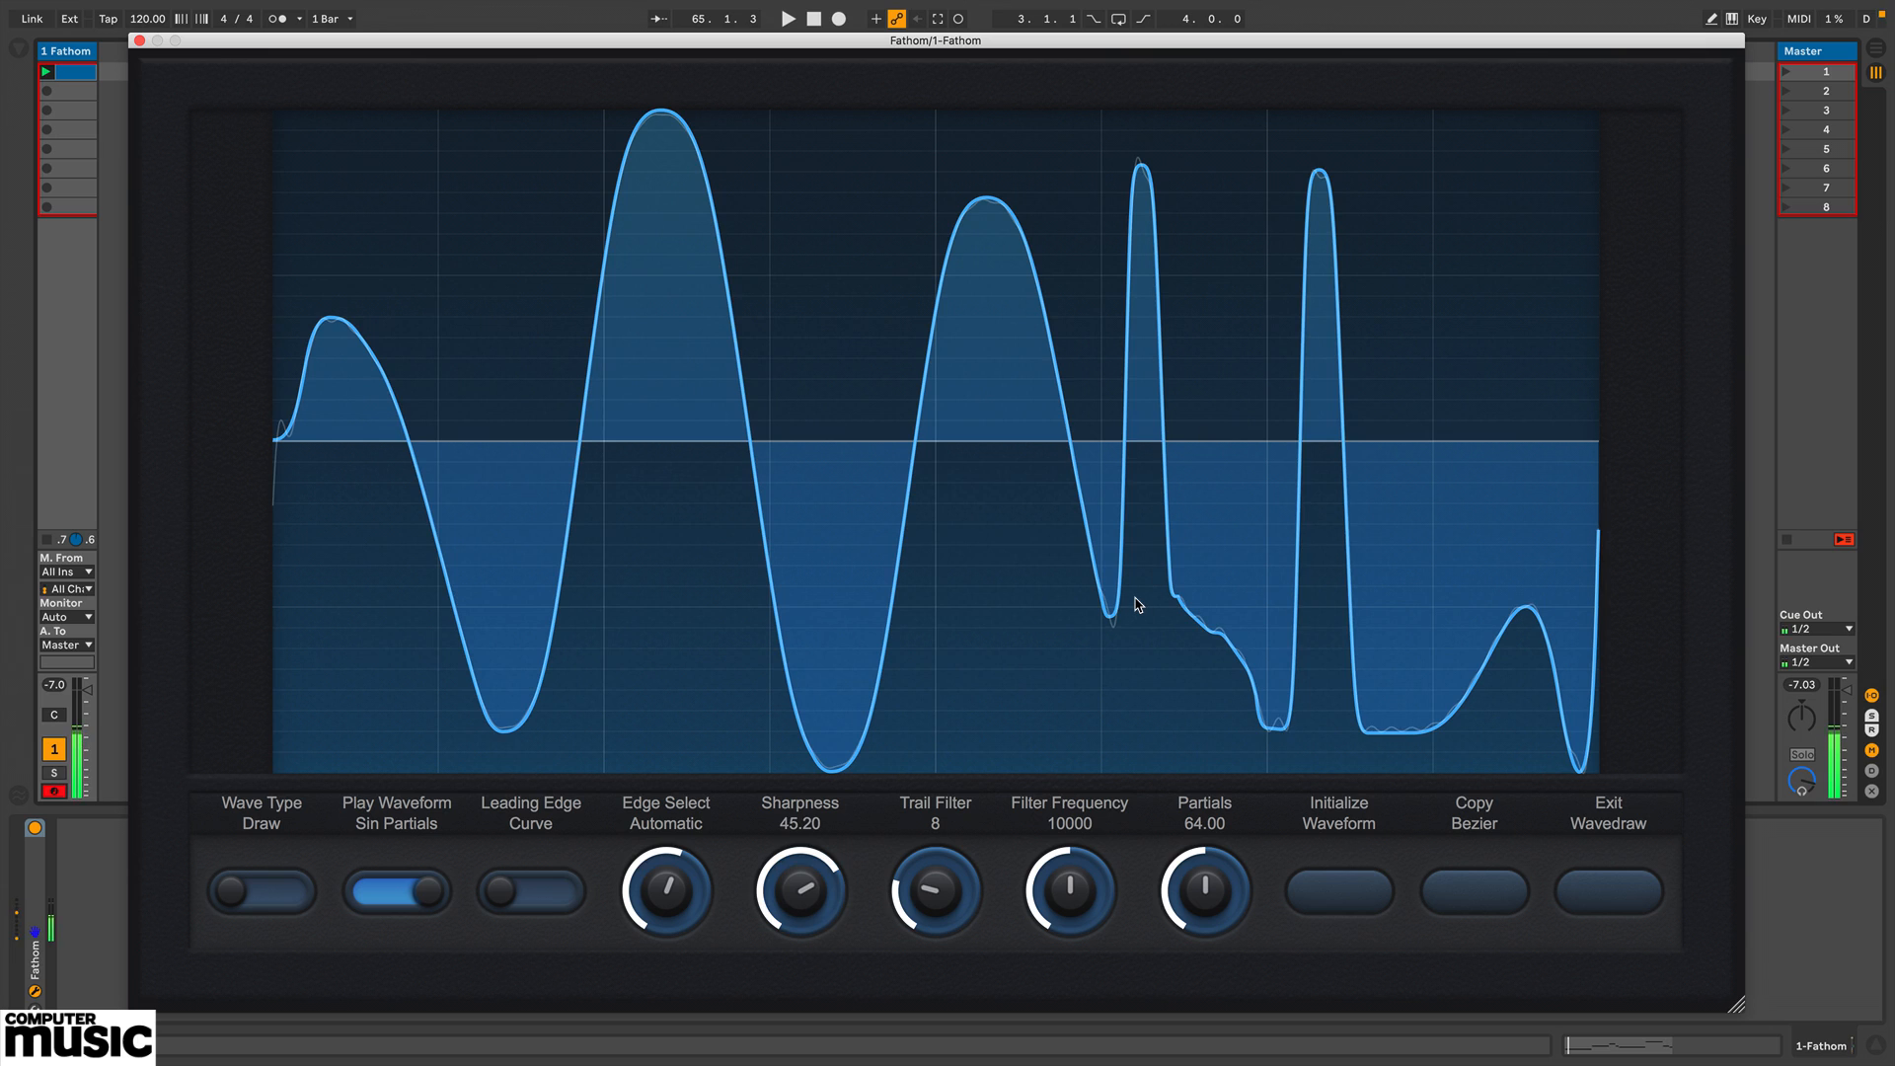
pyautogui.moveTo(493, 405); pyautogui.dragTo(515, 157)
pyautogui.moveTo(665, 472); pyautogui.dragTo(666, 762)
pyautogui.moveTo(1476, 427); pyautogui.dragTo(1463, 185)
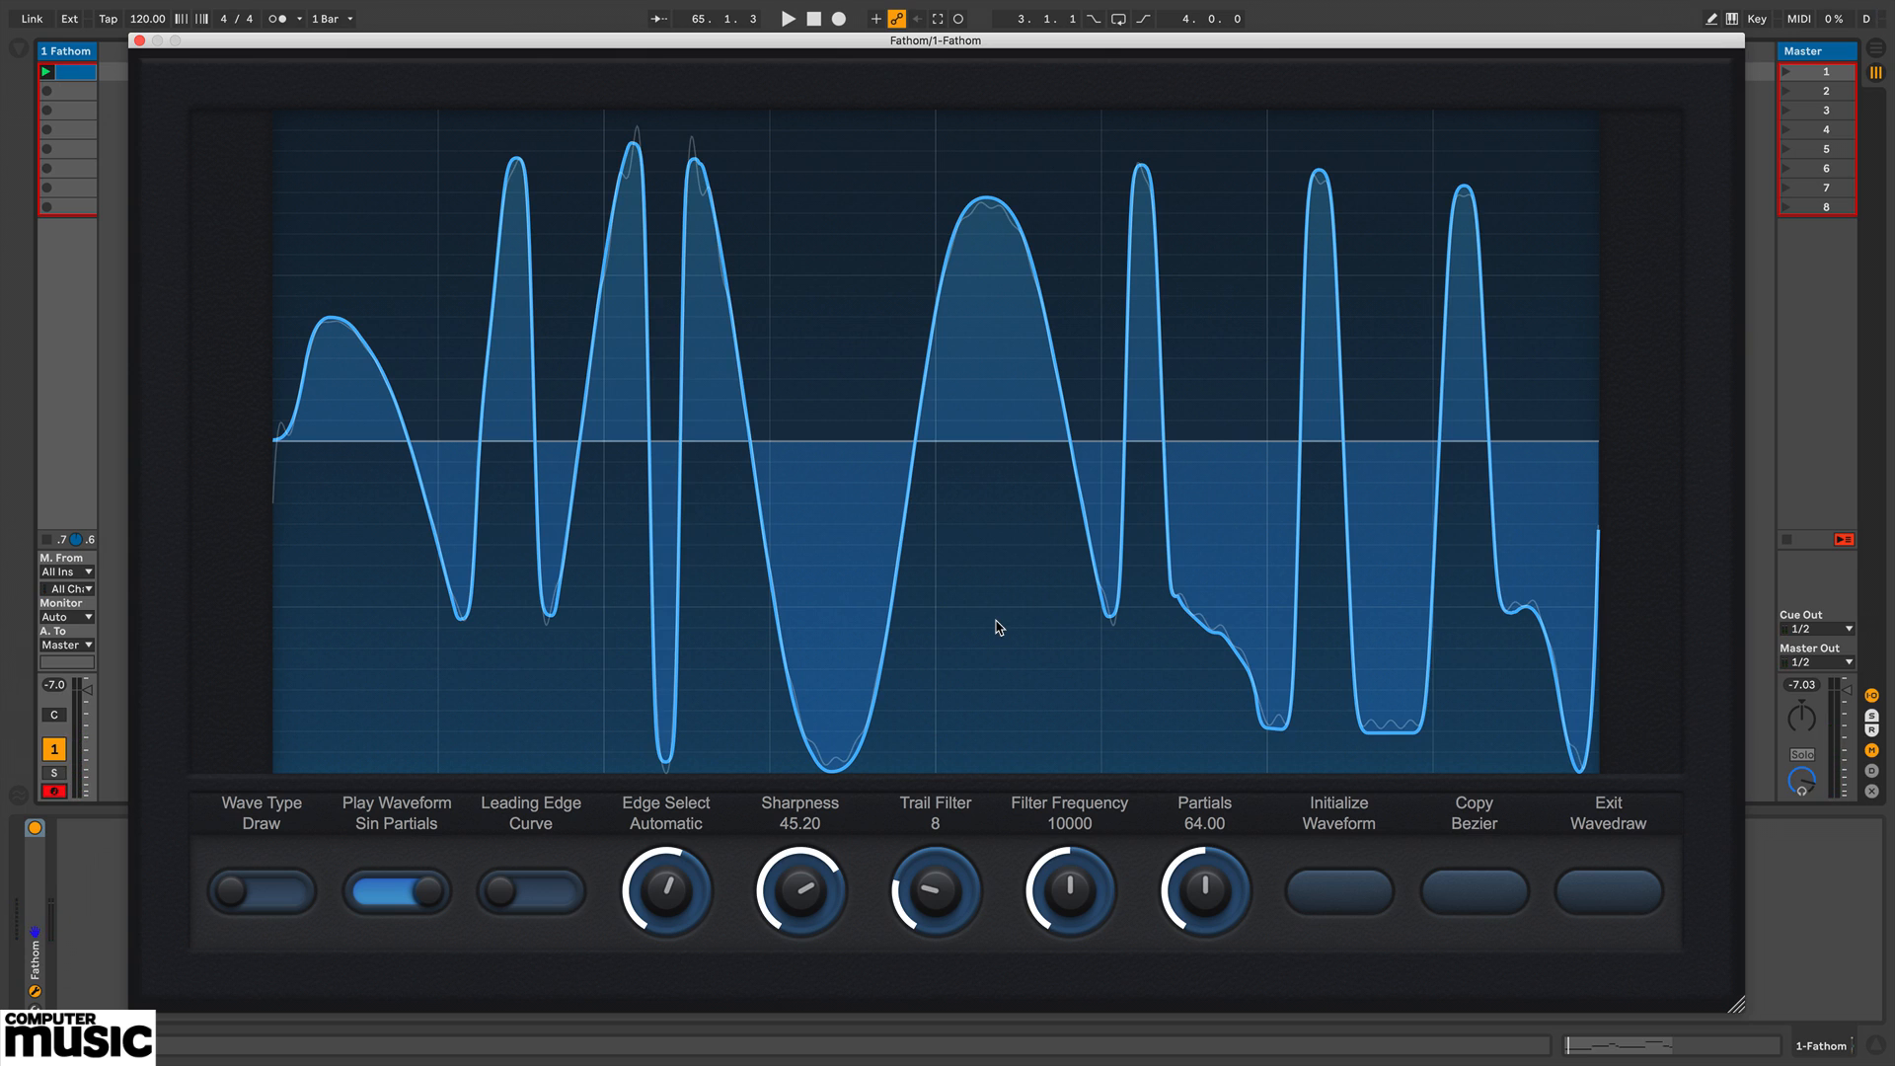
pyautogui.click(1609, 891)
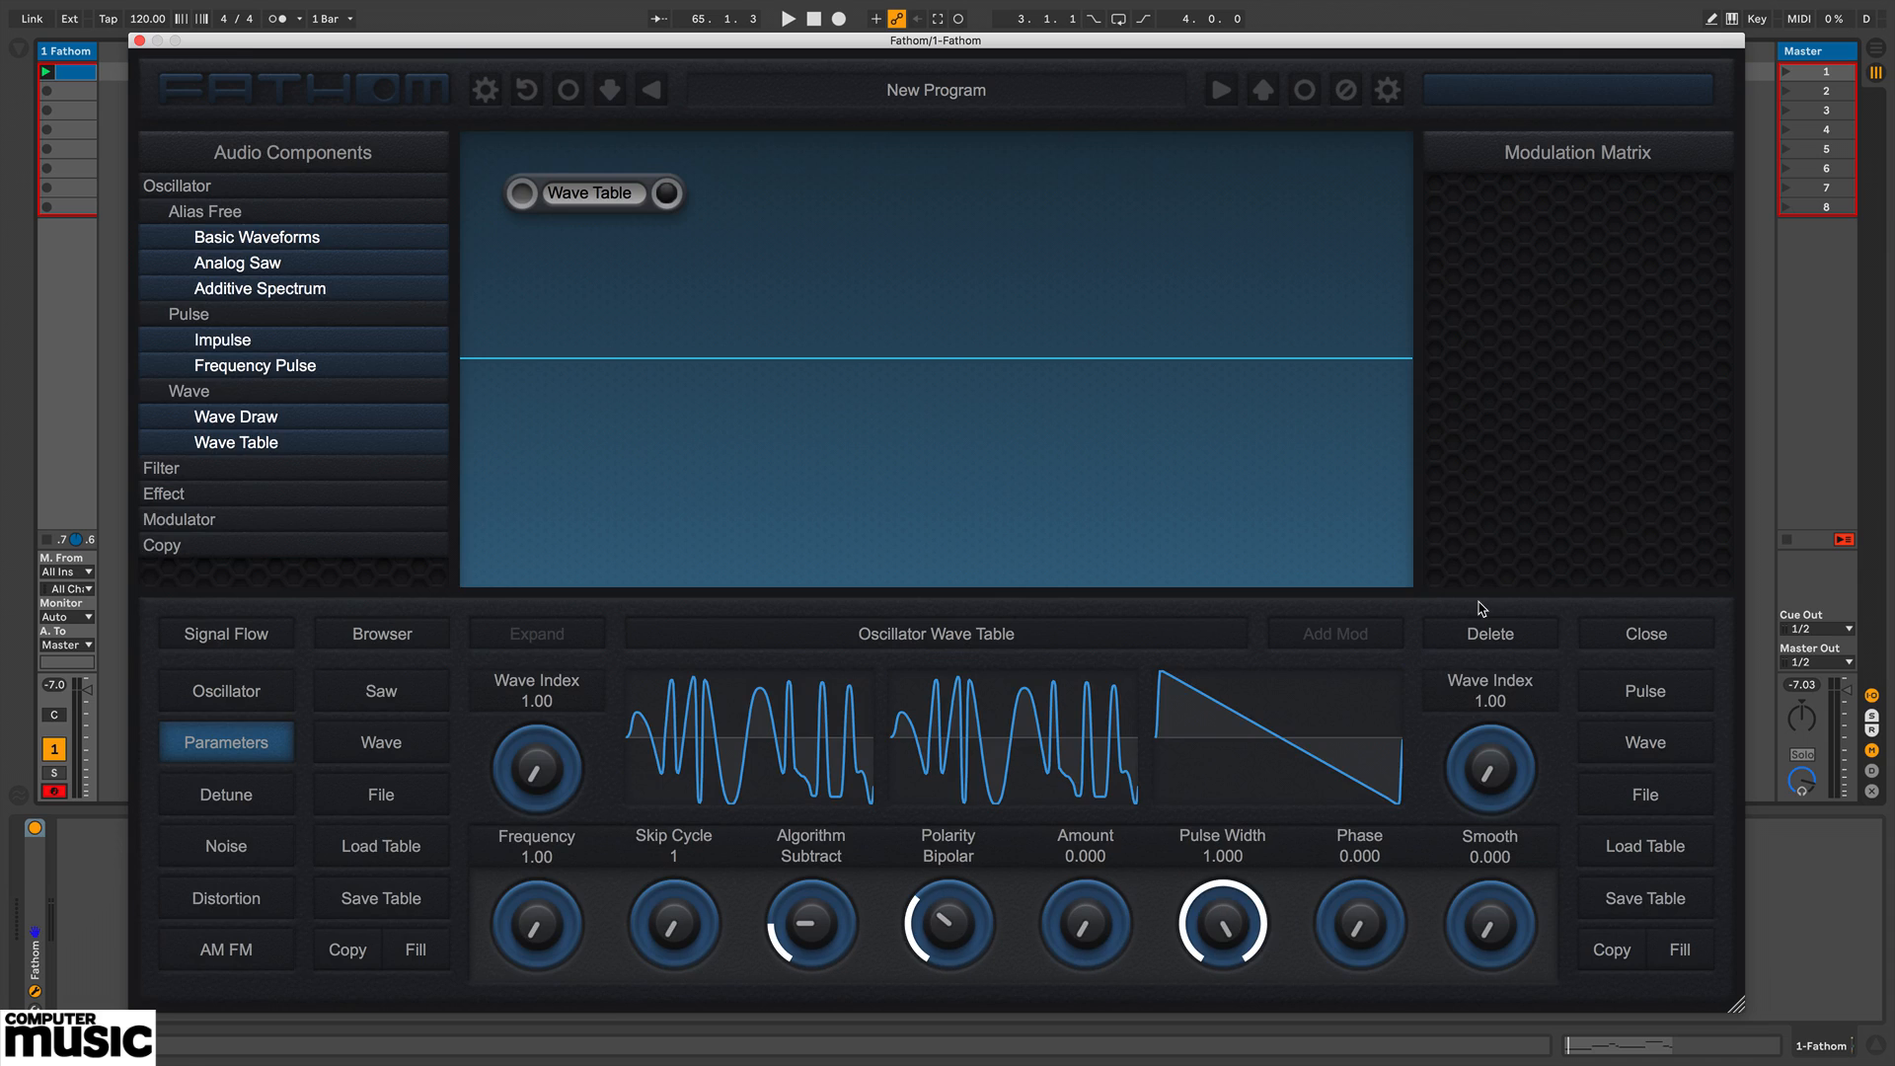
# Step: Load the factory Center Wave table as the oscillator's second waveform and close the browser
pyautogui.click(1597, 785)
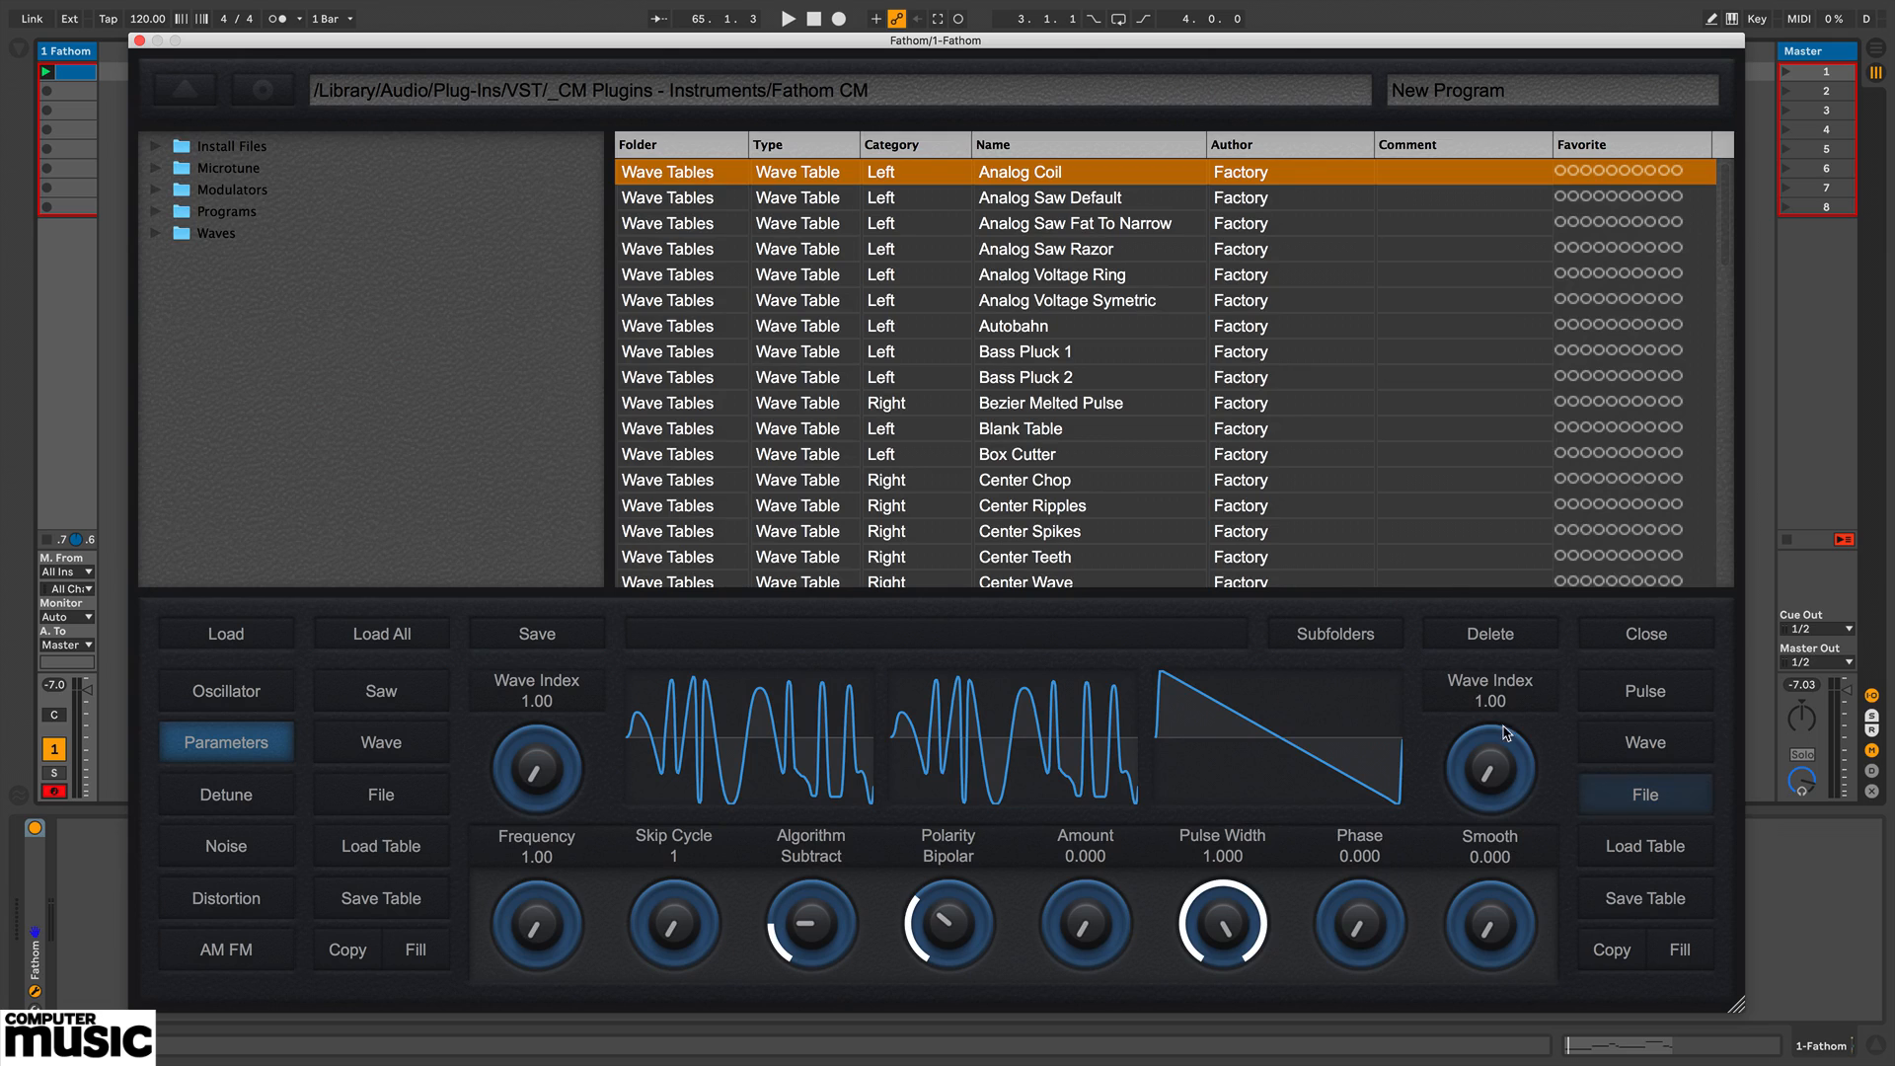
pyautogui.scroll(-2, 1054, 405)
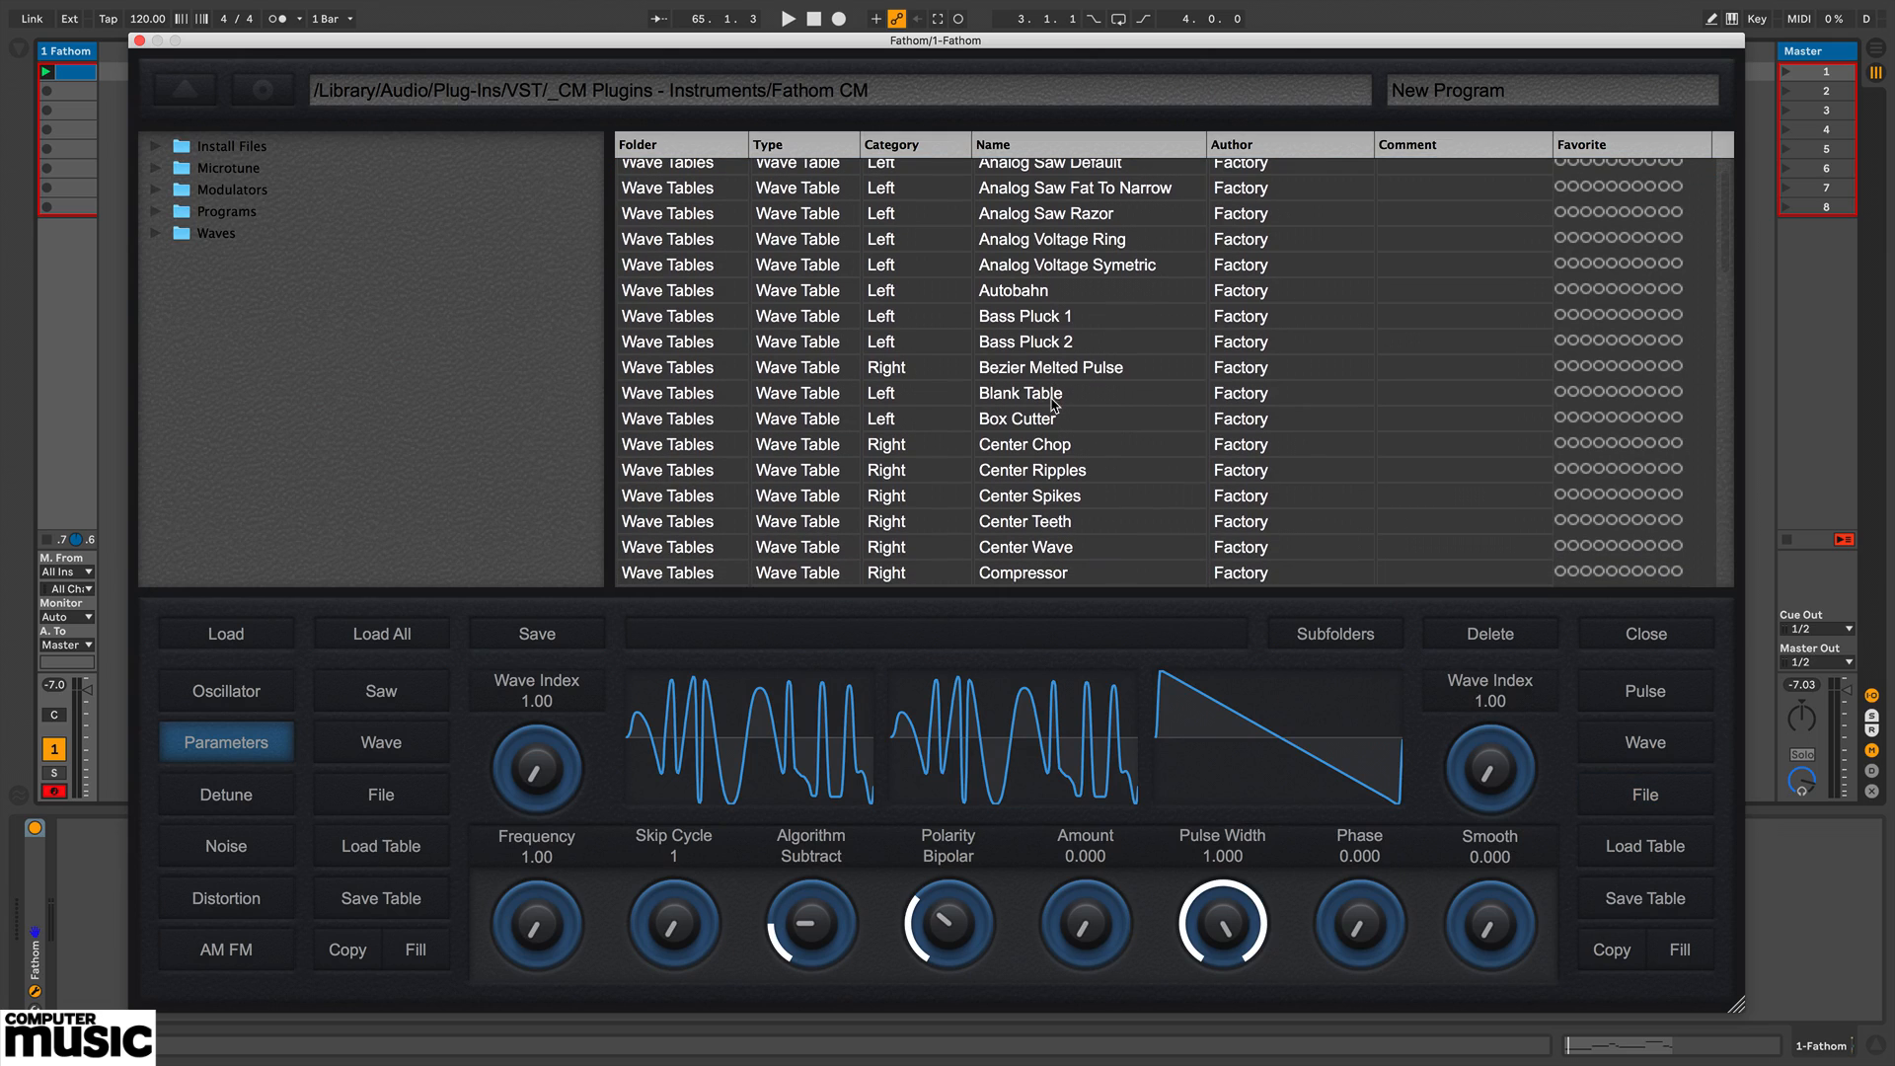
pyautogui.click(695, 546)
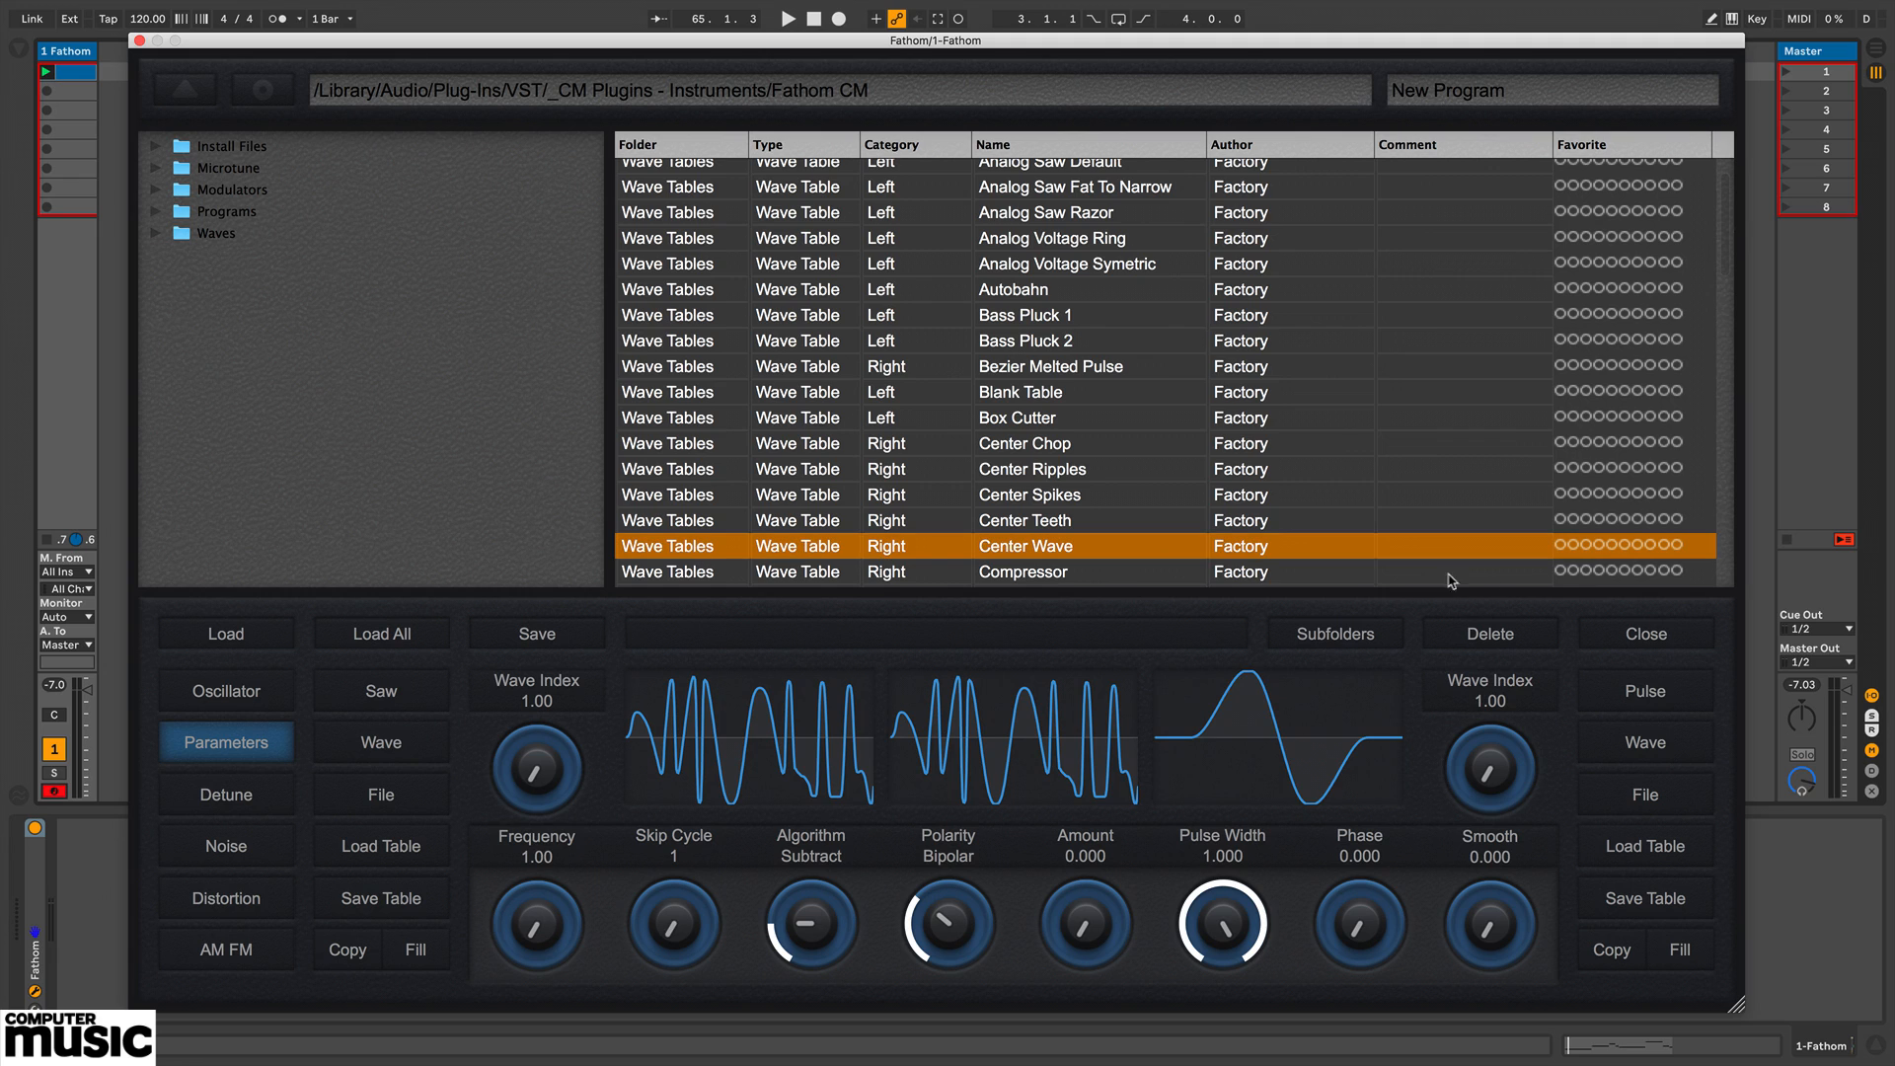
pyautogui.click(1646, 637)
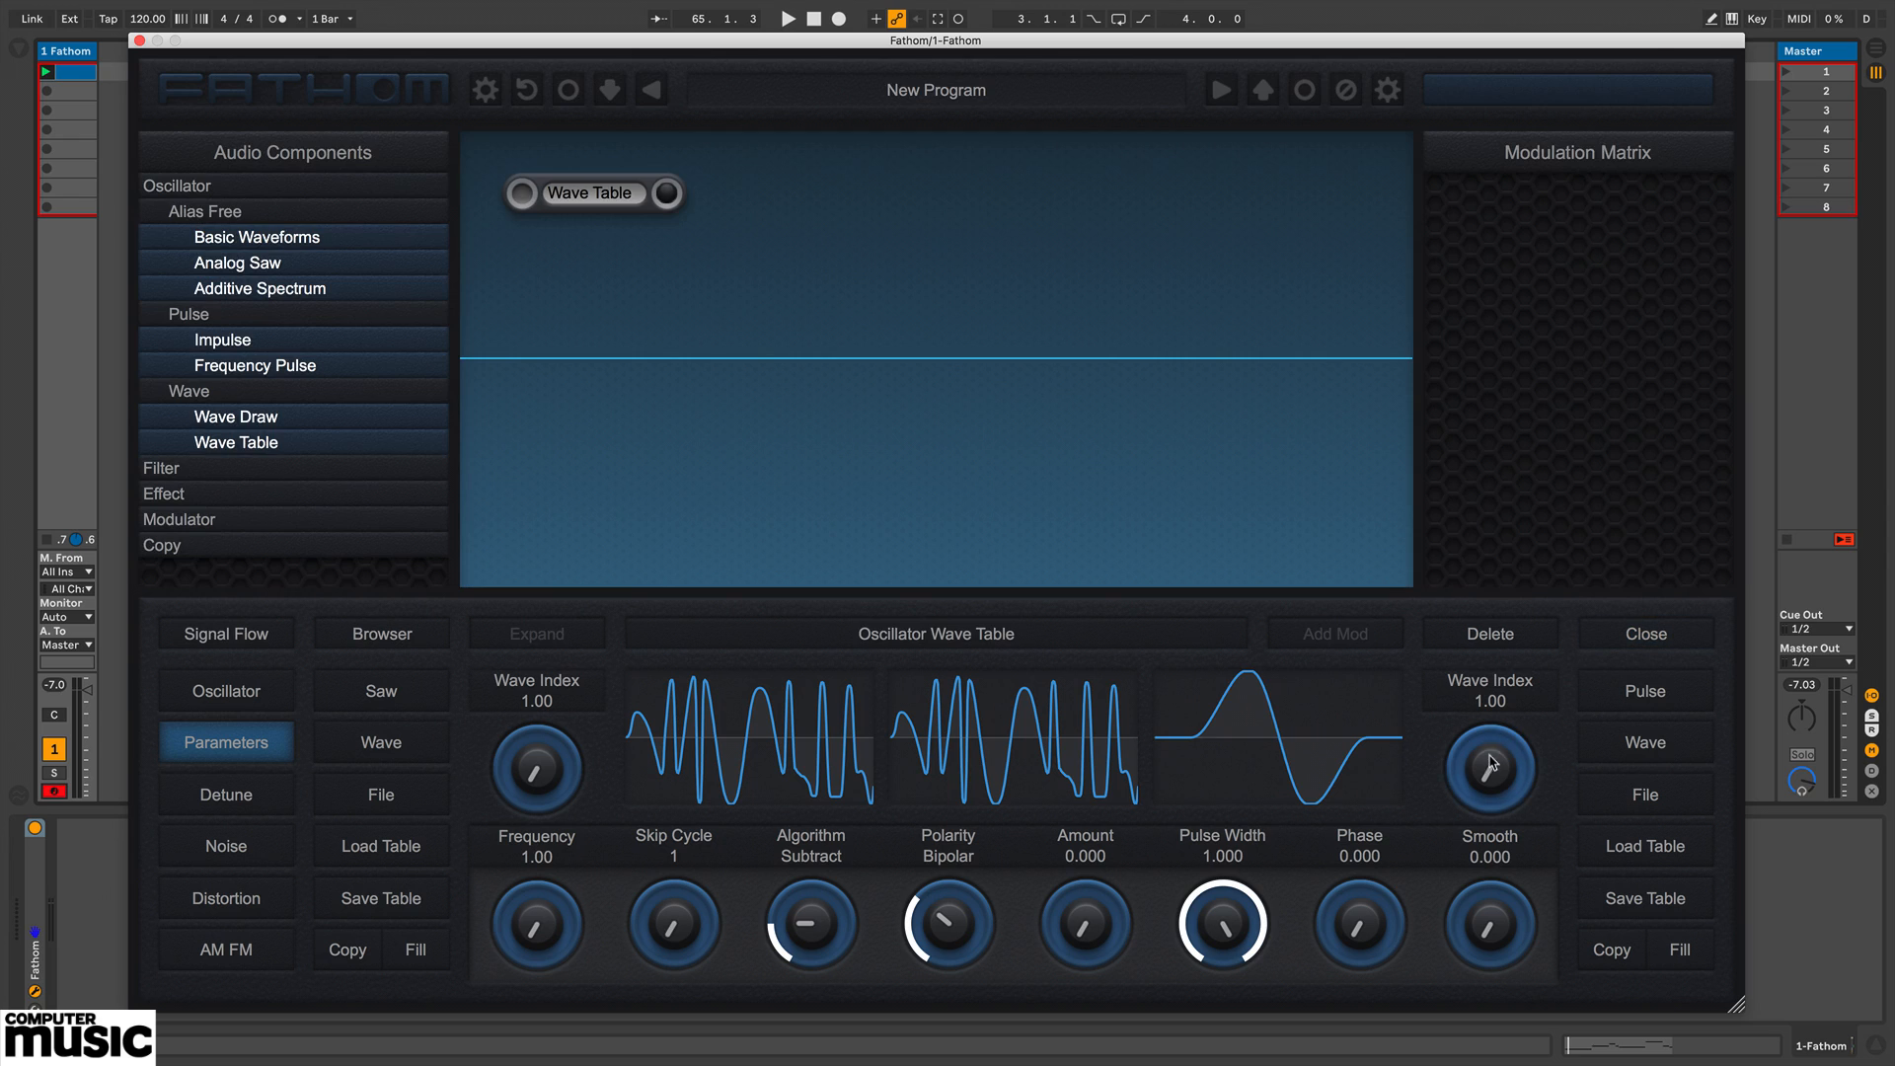
# Step: Set the Wave Table's second Wave Index to 11.00, the Algorithm to Morph and the Amount to 0.551
pyautogui.moveTo(1490, 762); pyautogui.dragTo(1458, 713)
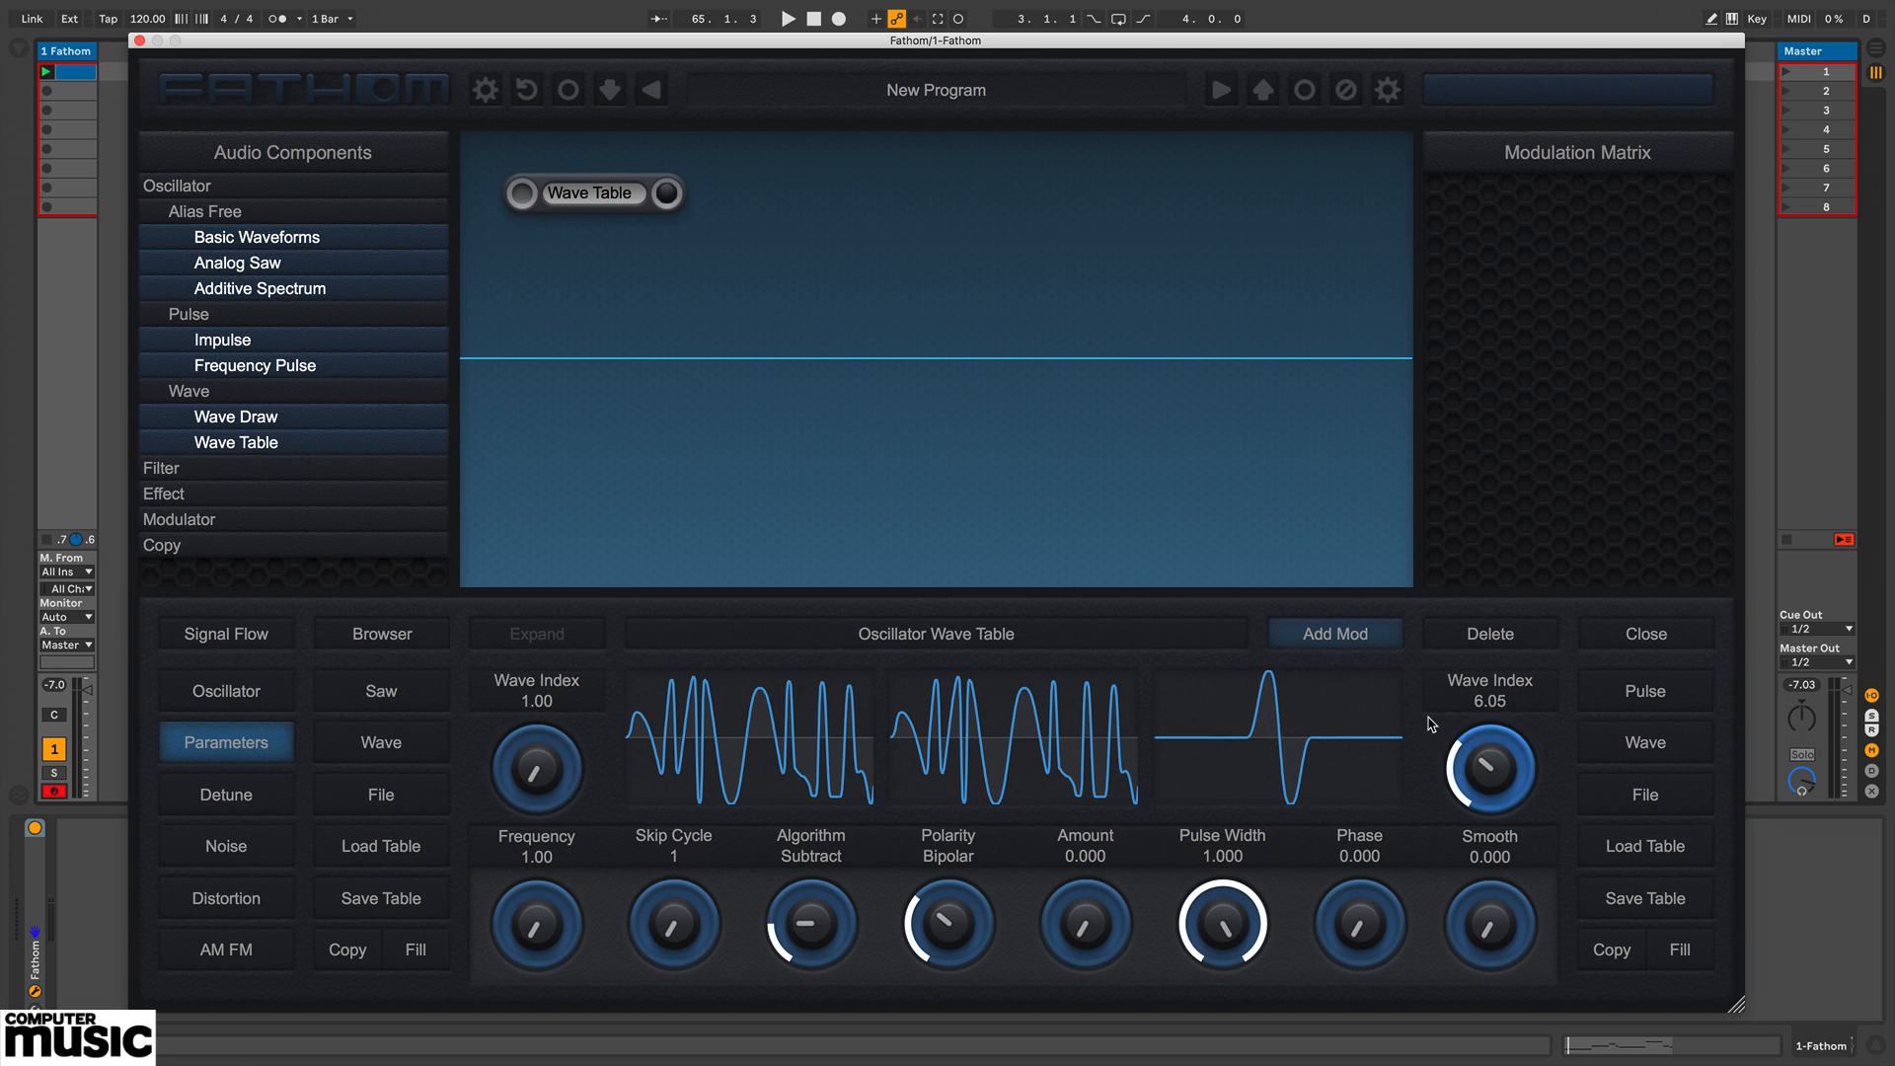
pyautogui.moveTo(825, 916); pyautogui.dragTo(833, 962)
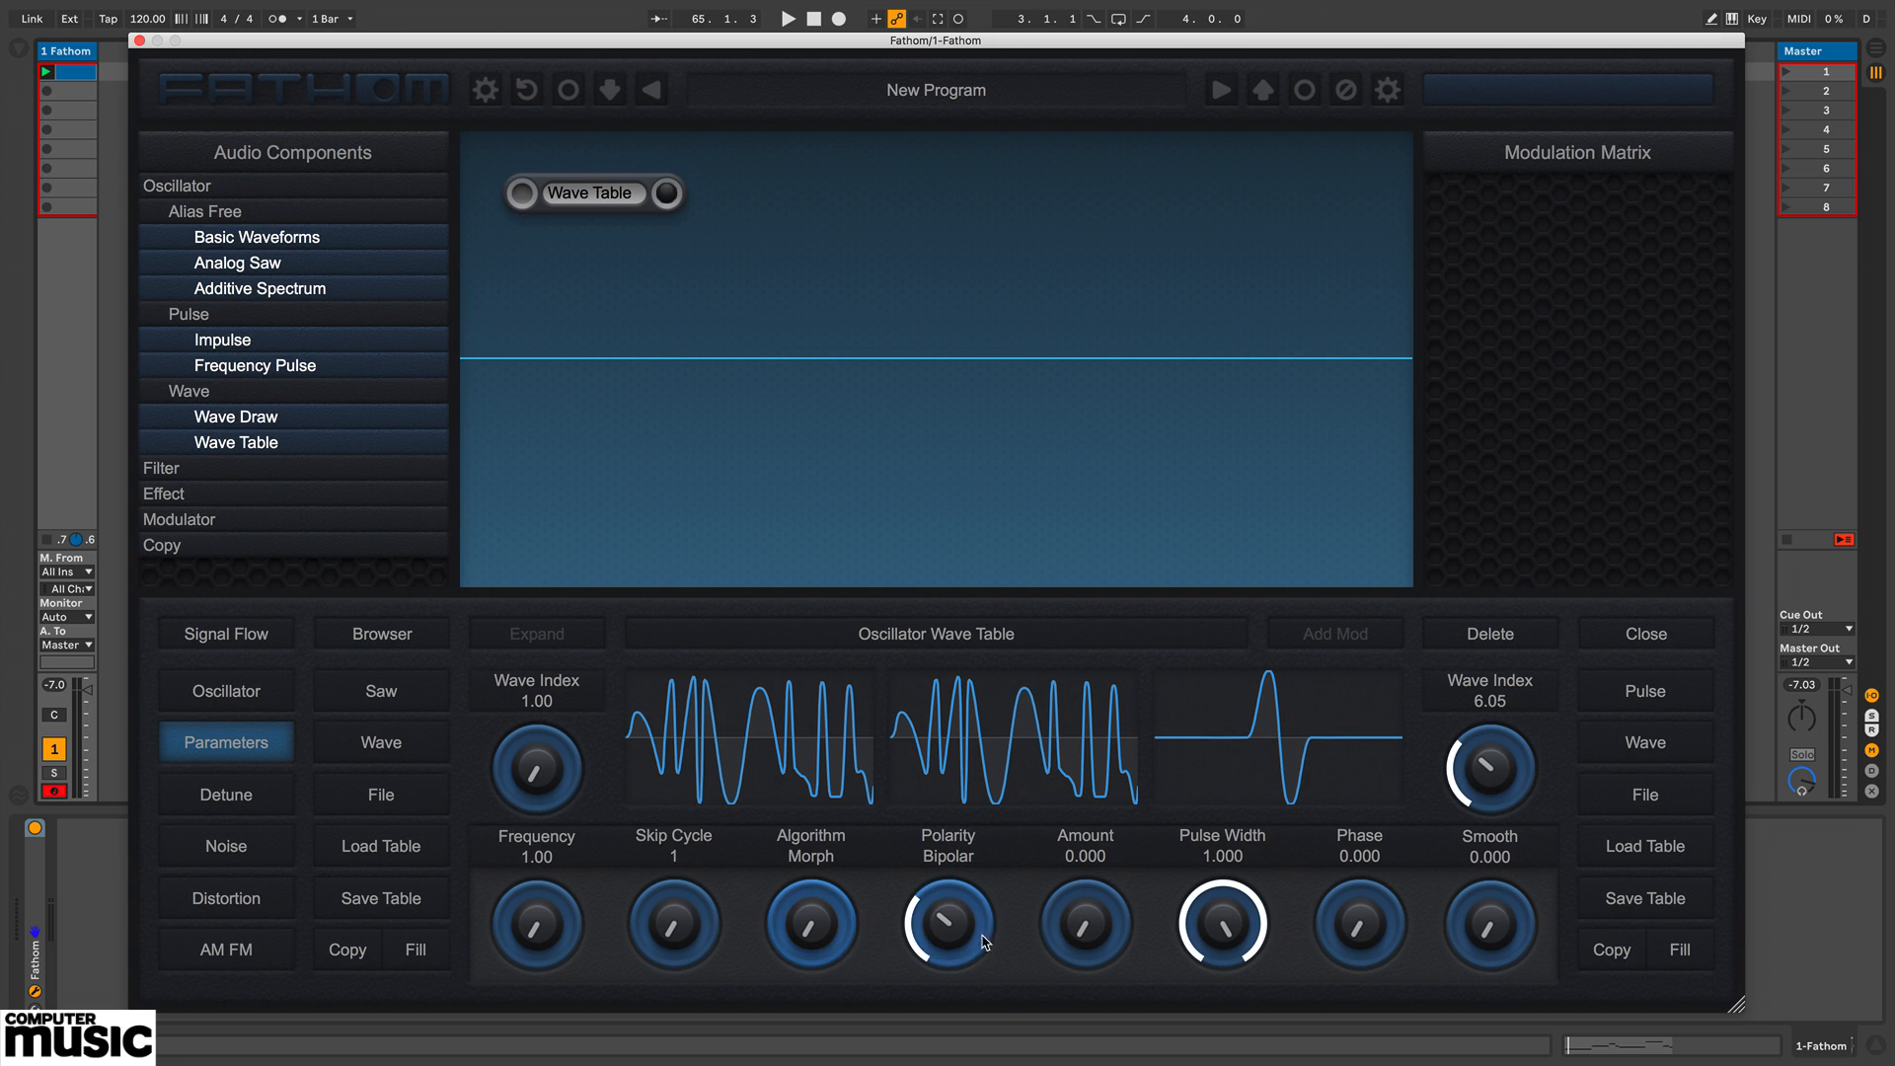
pyautogui.moveTo(1084, 926); pyautogui.dragTo(1079, 711)
pyautogui.moveTo(1468, 755); pyautogui.dragTo(1475, 697)
pyautogui.moveTo(1085, 953); pyautogui.dragTo(1074, 914)
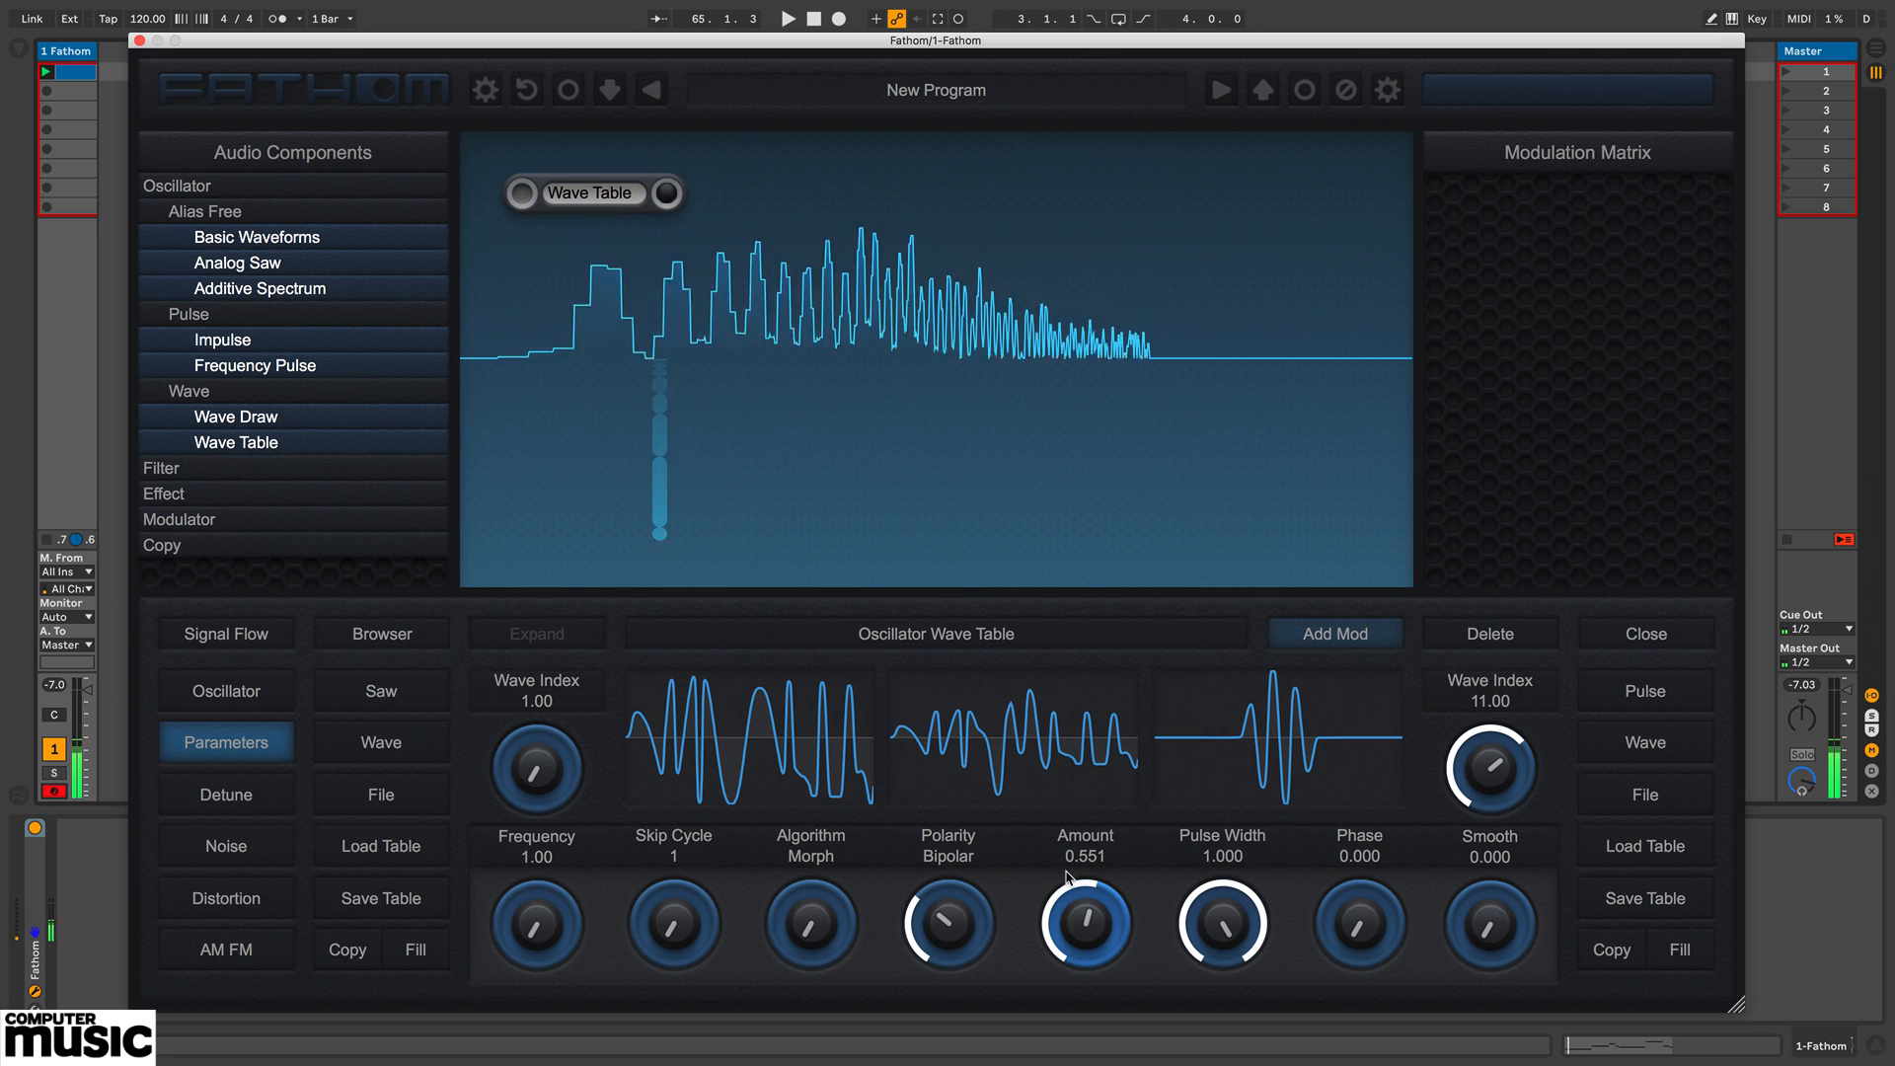
# Step: Assign a new LFO Draw modulator to the Wave Table's Amount and raise its modulation depth in the Modulation Matrix
pyautogui.click(217, 213)
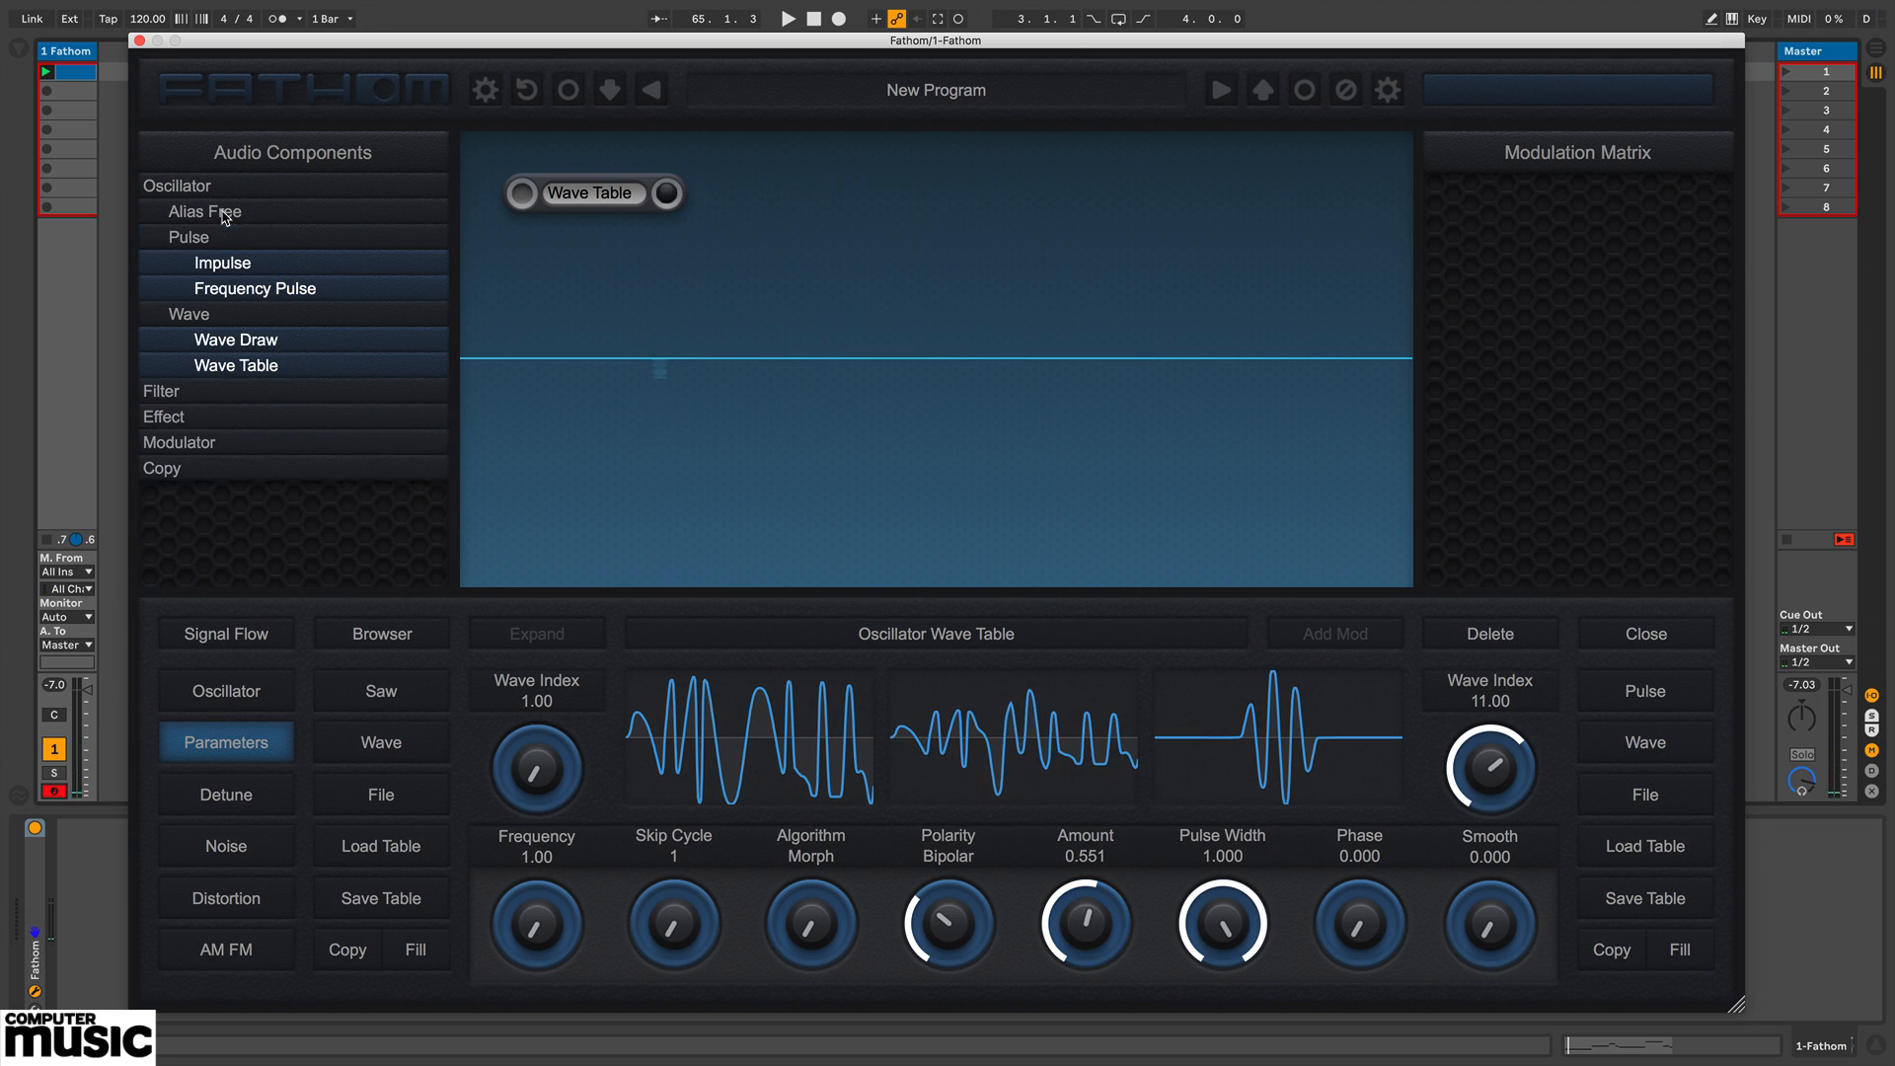
pyautogui.click(205, 237)
pyautogui.click(202, 266)
pyautogui.click(188, 187)
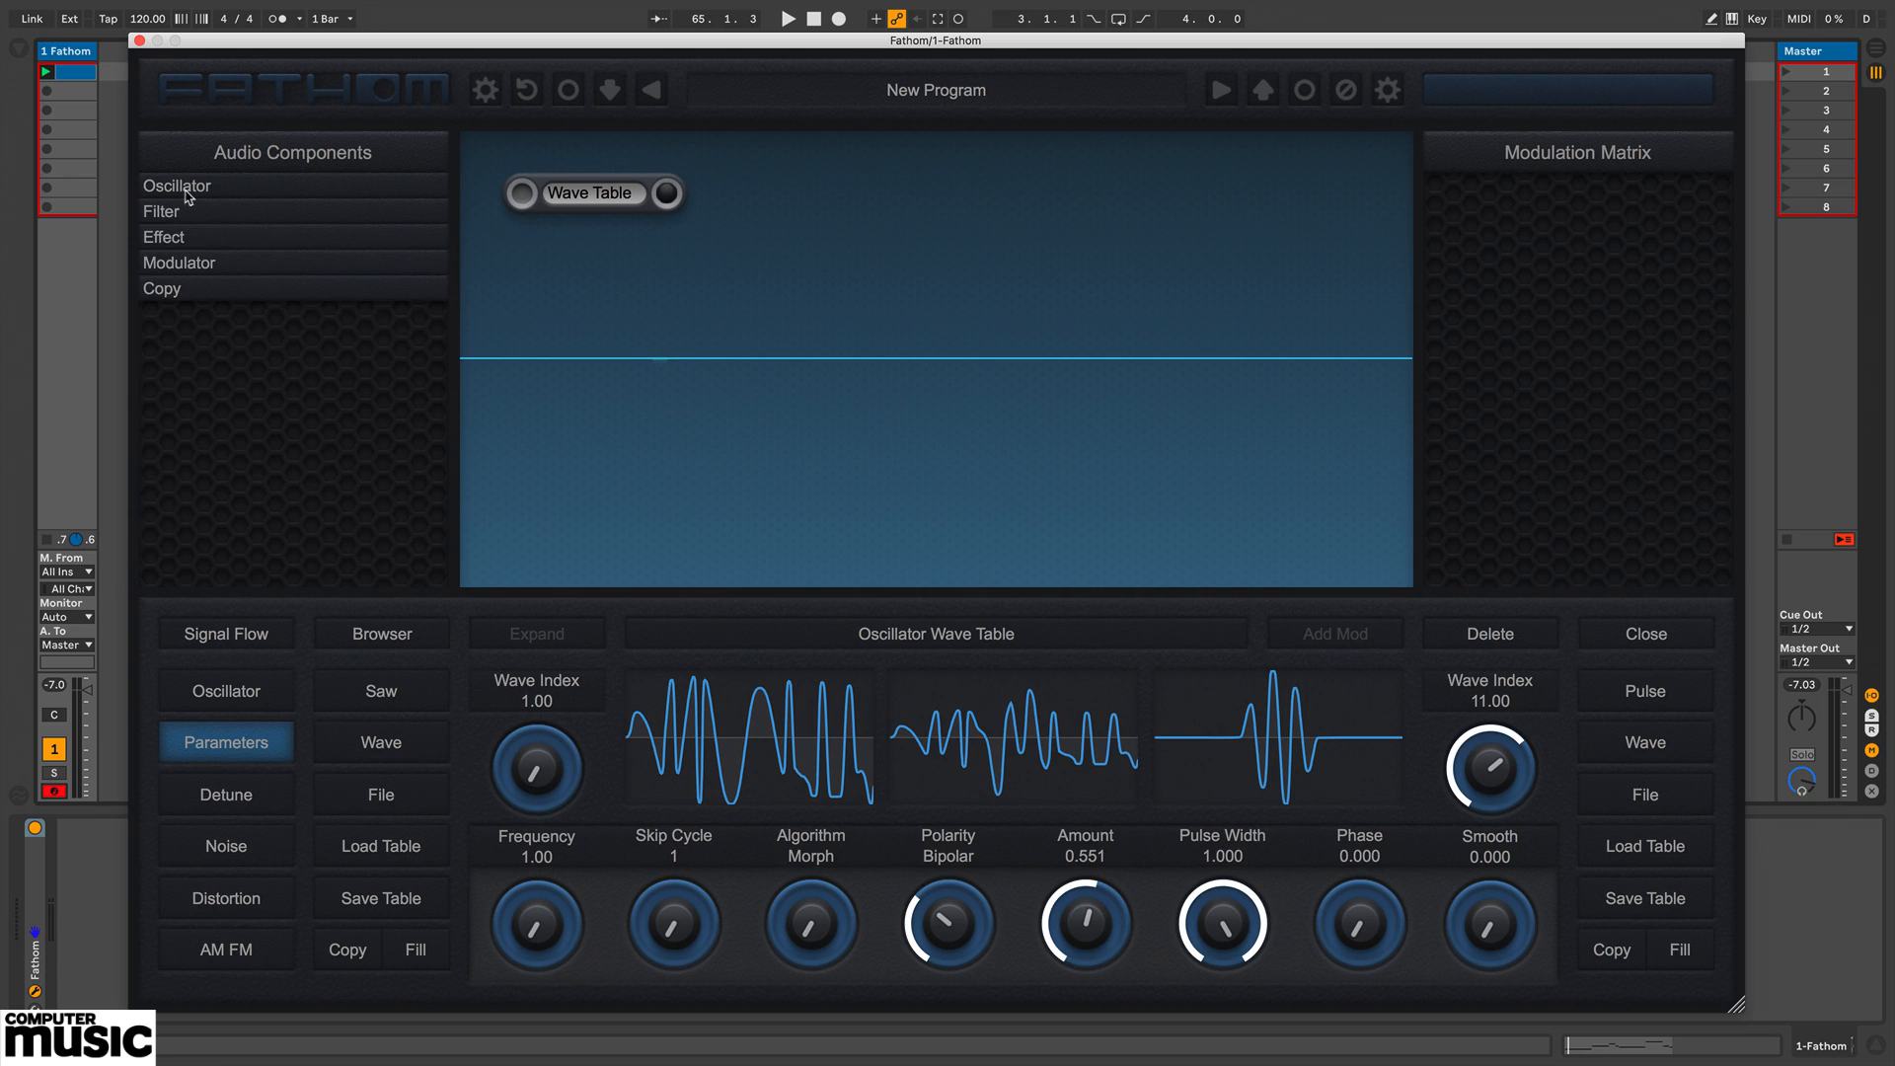
pyautogui.click(196, 267)
pyautogui.click(223, 292)
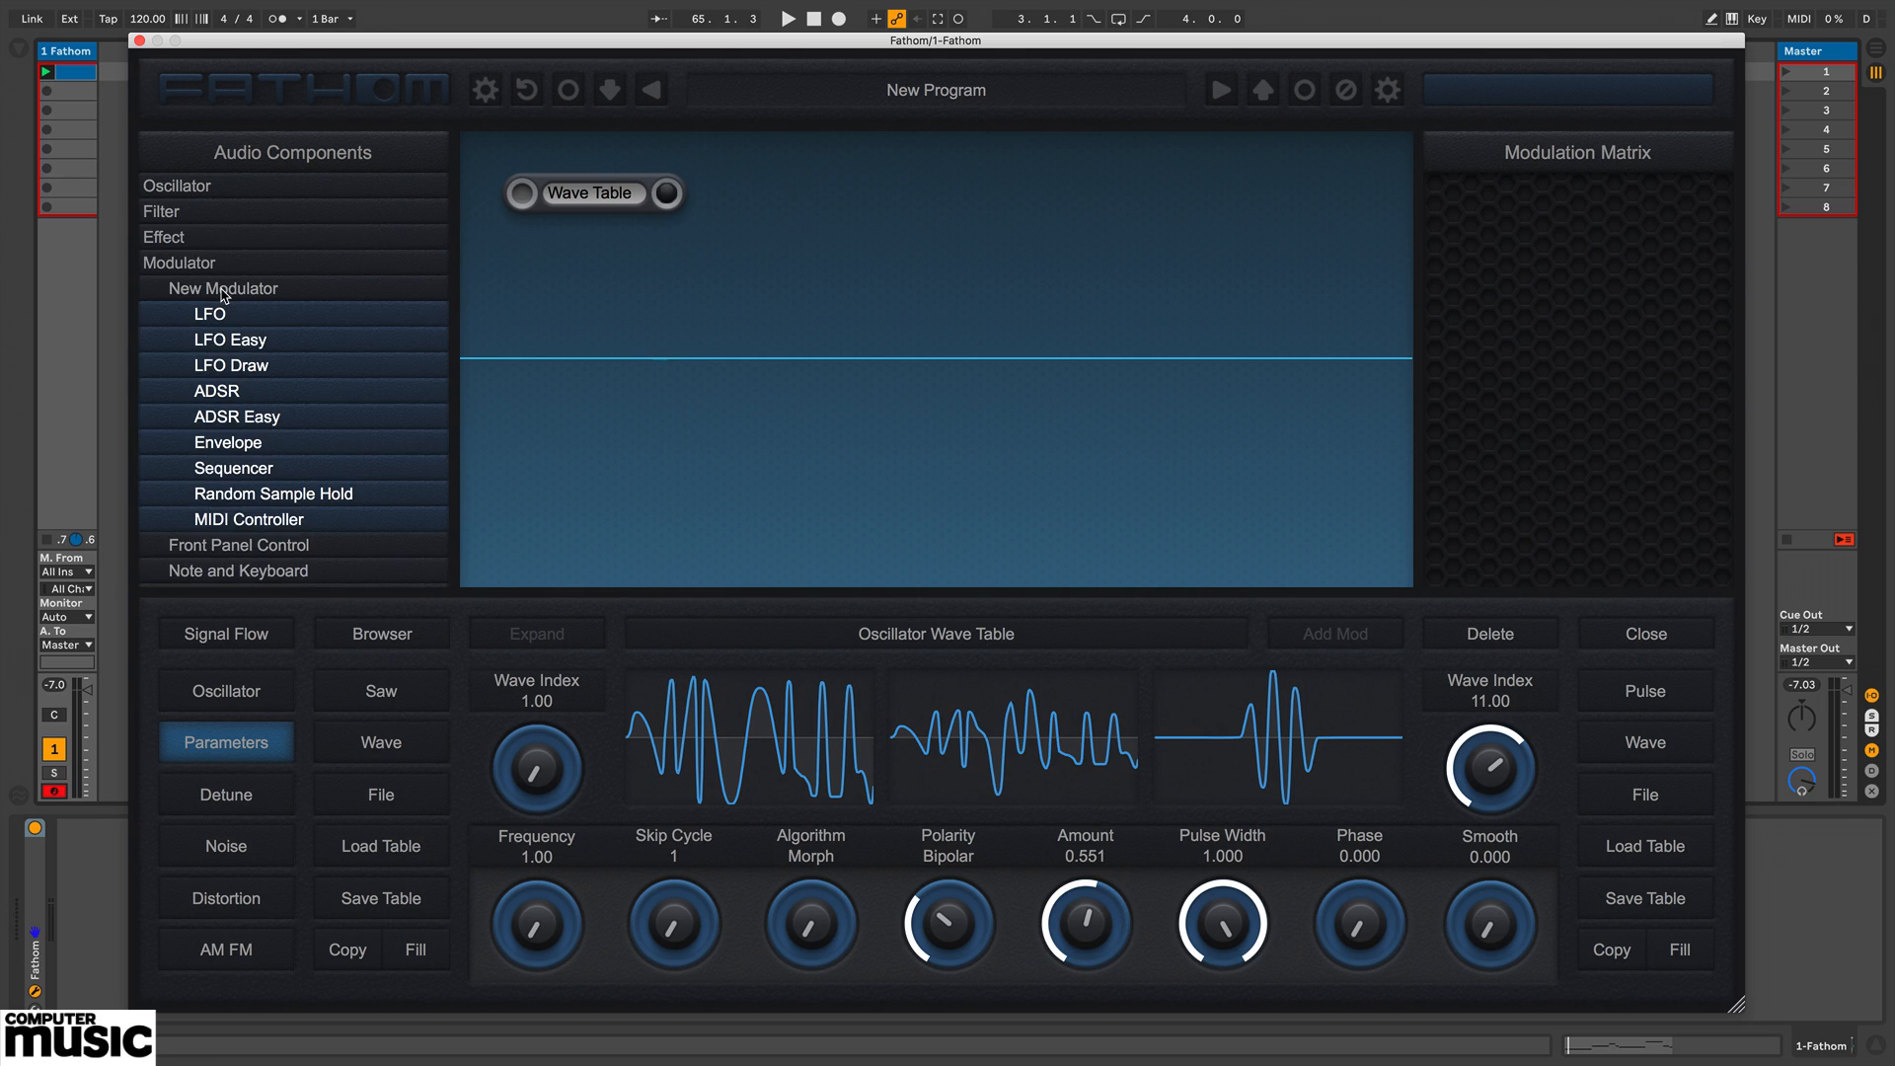
pyautogui.moveTo(246, 367)
pyautogui.mouseDown()
pyautogui.moveTo(992, 730)
pyautogui.moveTo(1081, 924)
pyautogui.mouseUp()
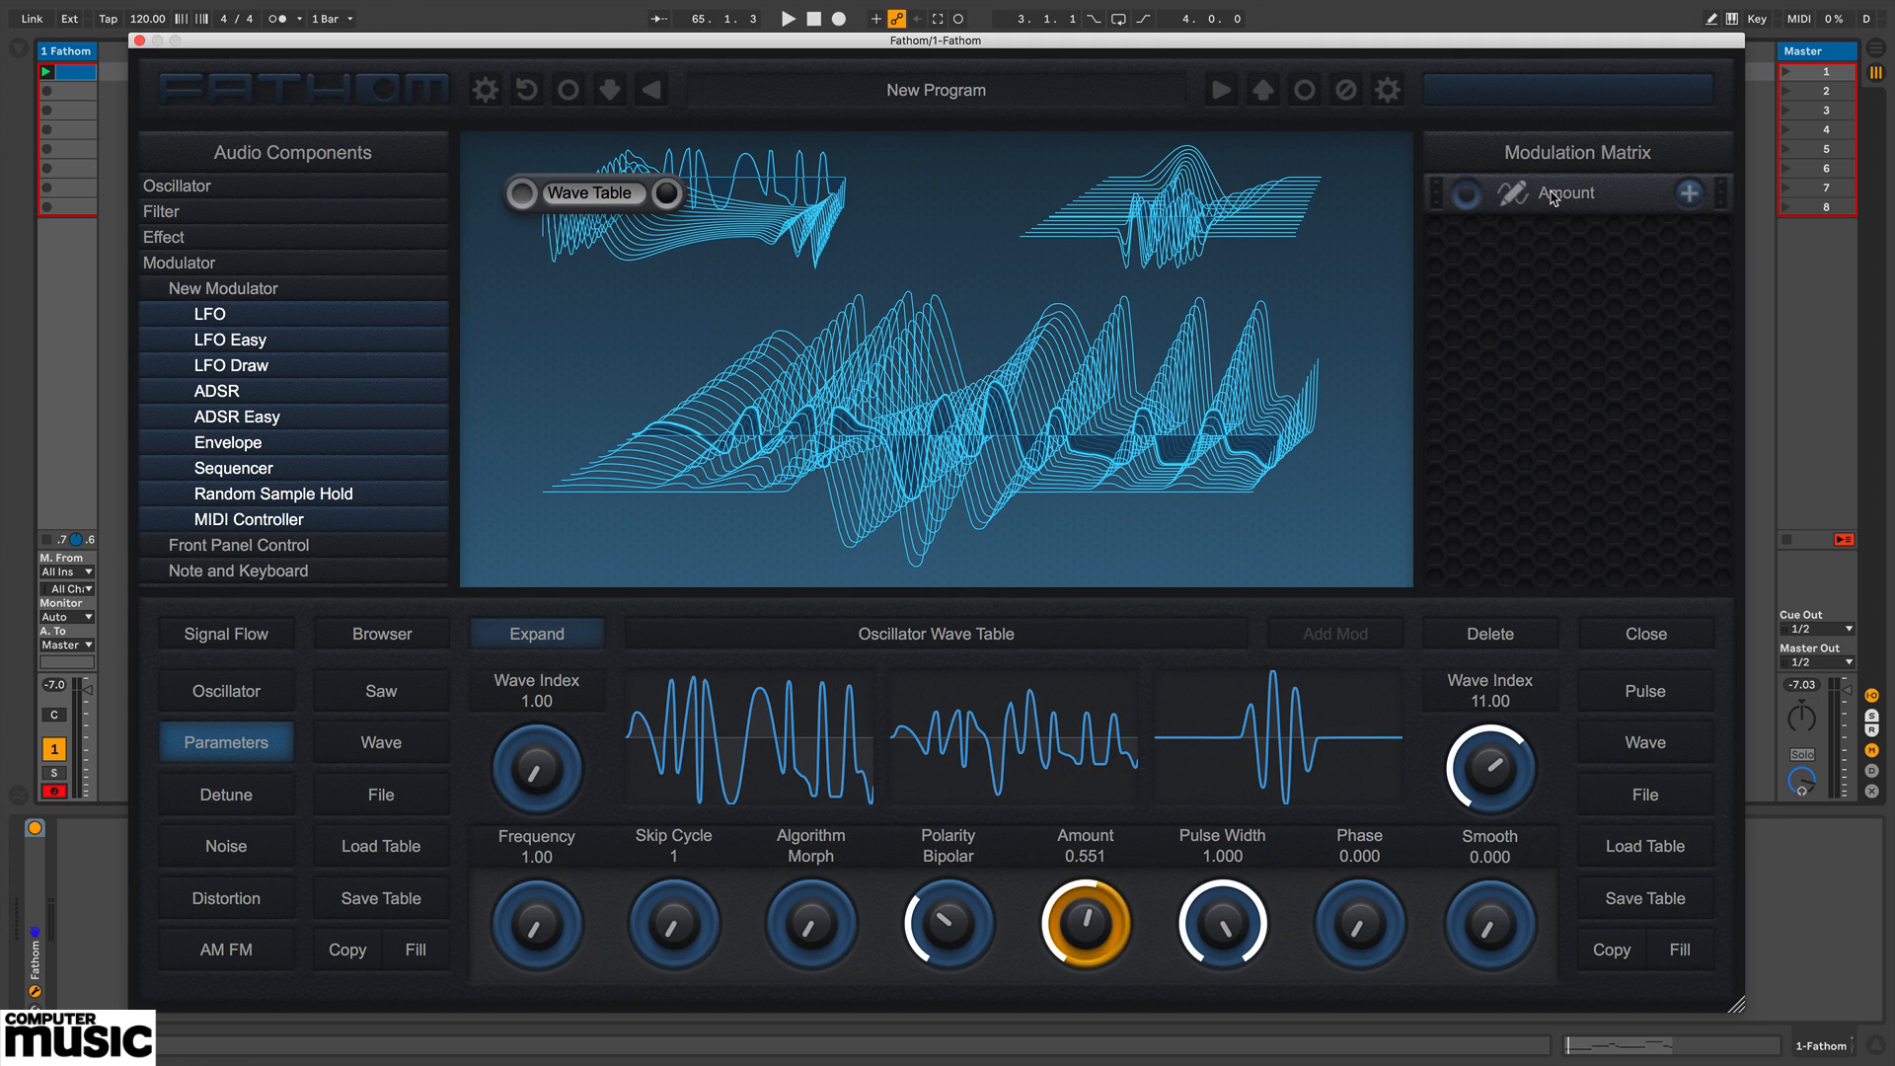
pyautogui.moveTo(1473, 200)
pyautogui.moveTo(1472, 200); pyautogui.dragTo(1468, 121)
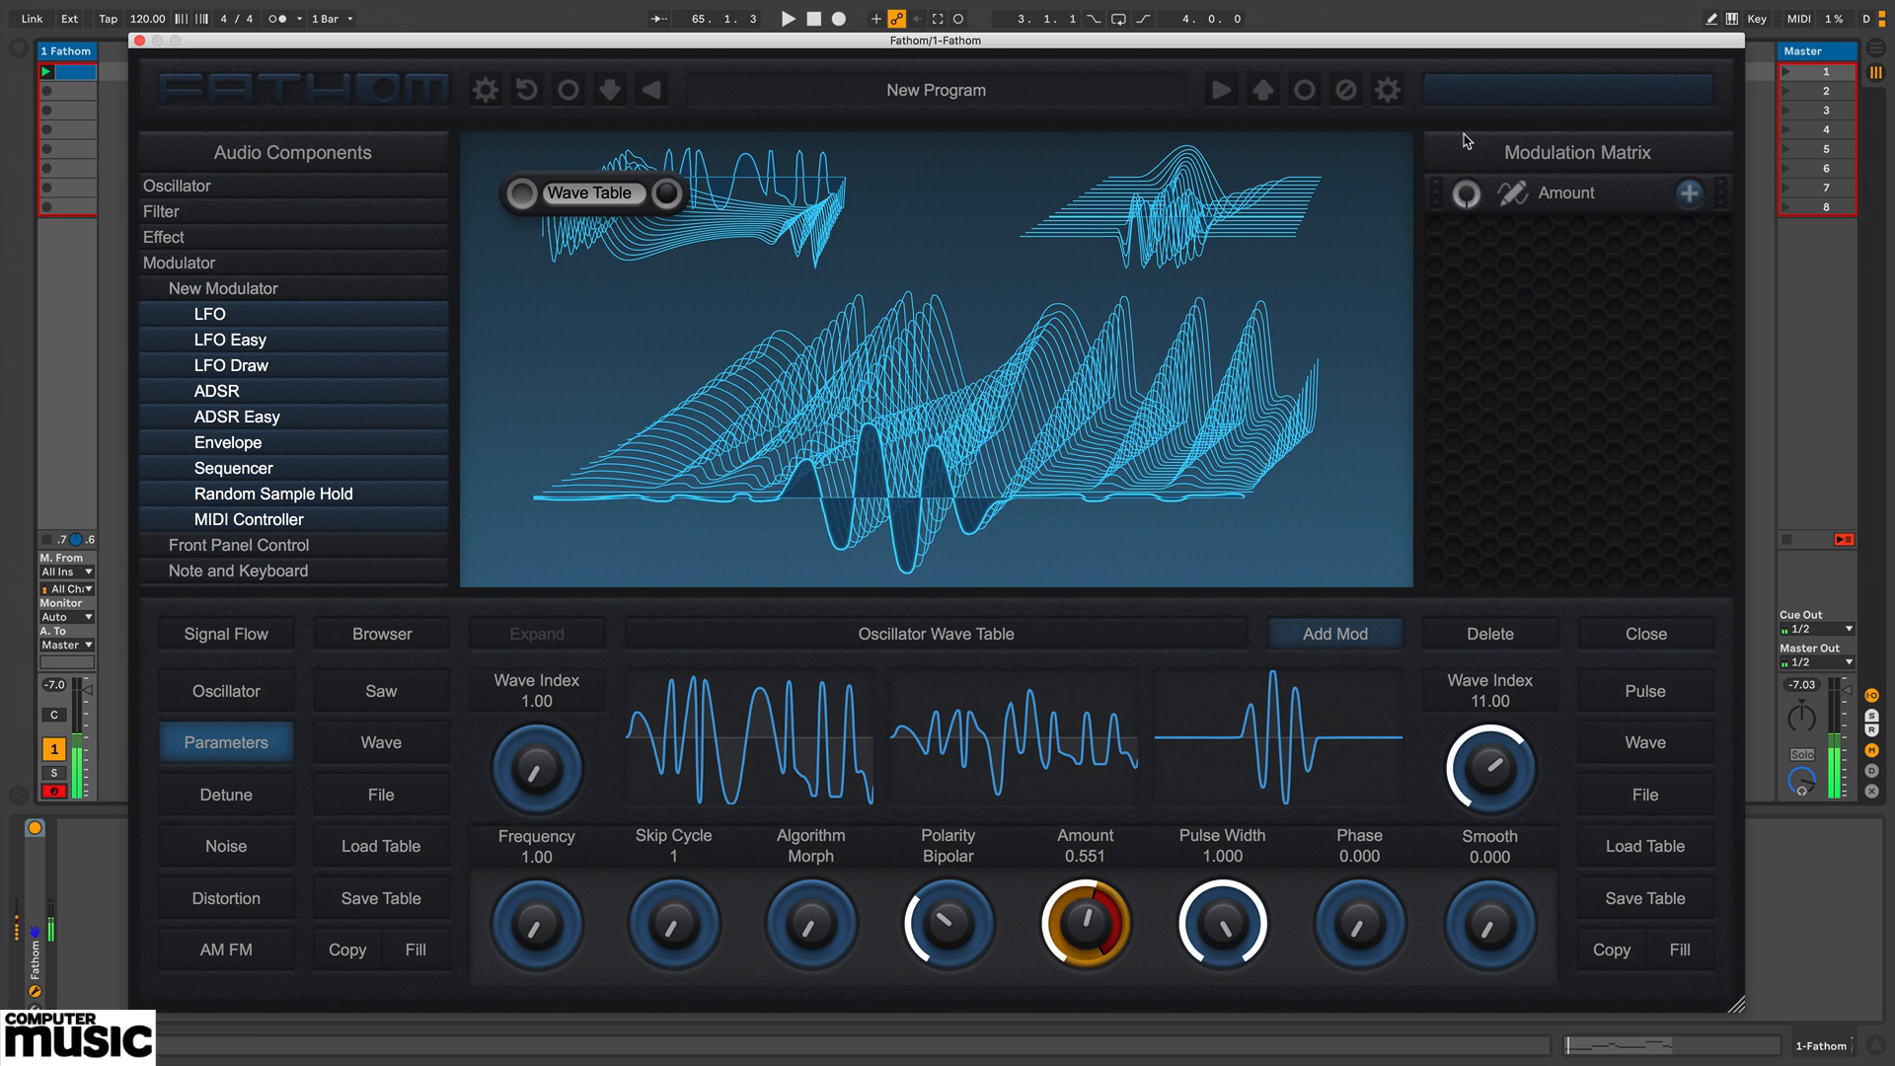
pyautogui.moveTo(1466, 197); pyautogui.dragTo(1464, 172)
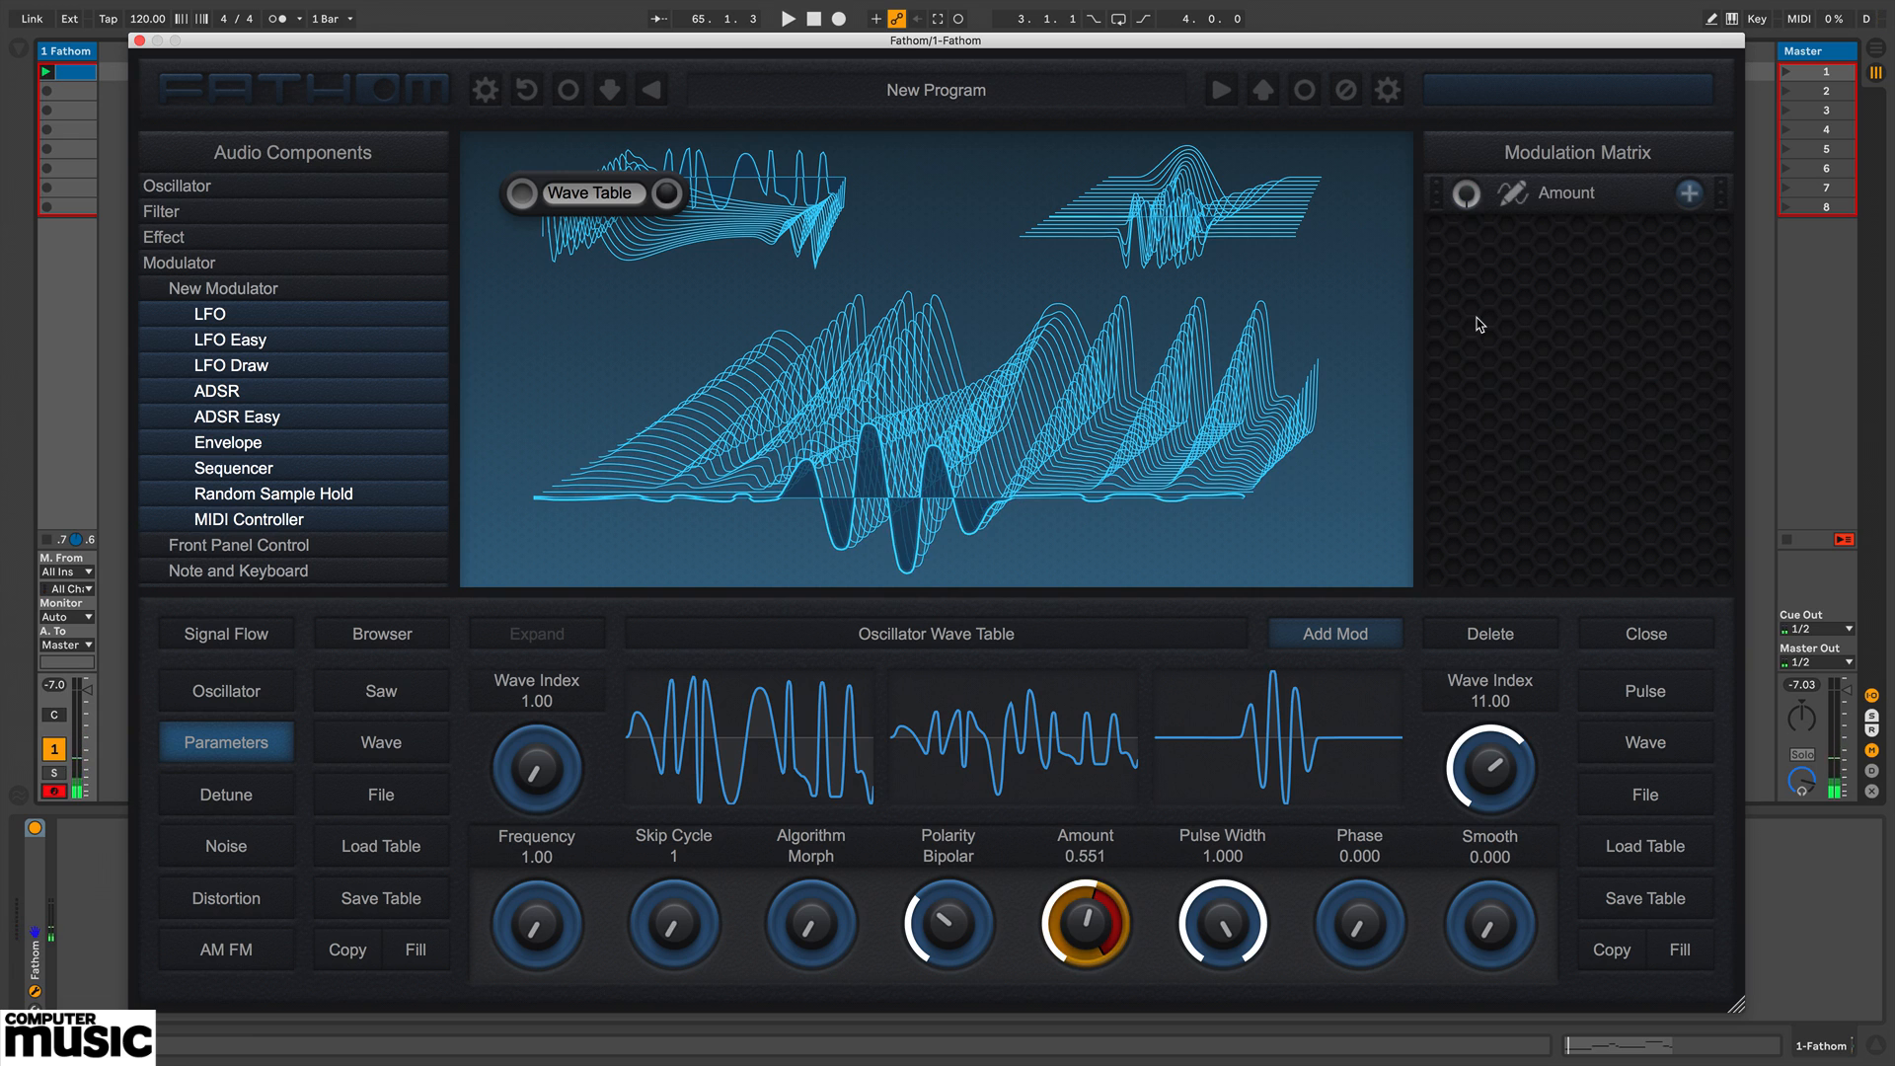
# Step: Reshape the Amount modulator's LFO curve into alternating steep peaks and dips, and set Time Units to Seconds and LFO Period to 0.71875
pyautogui.click(1515, 196)
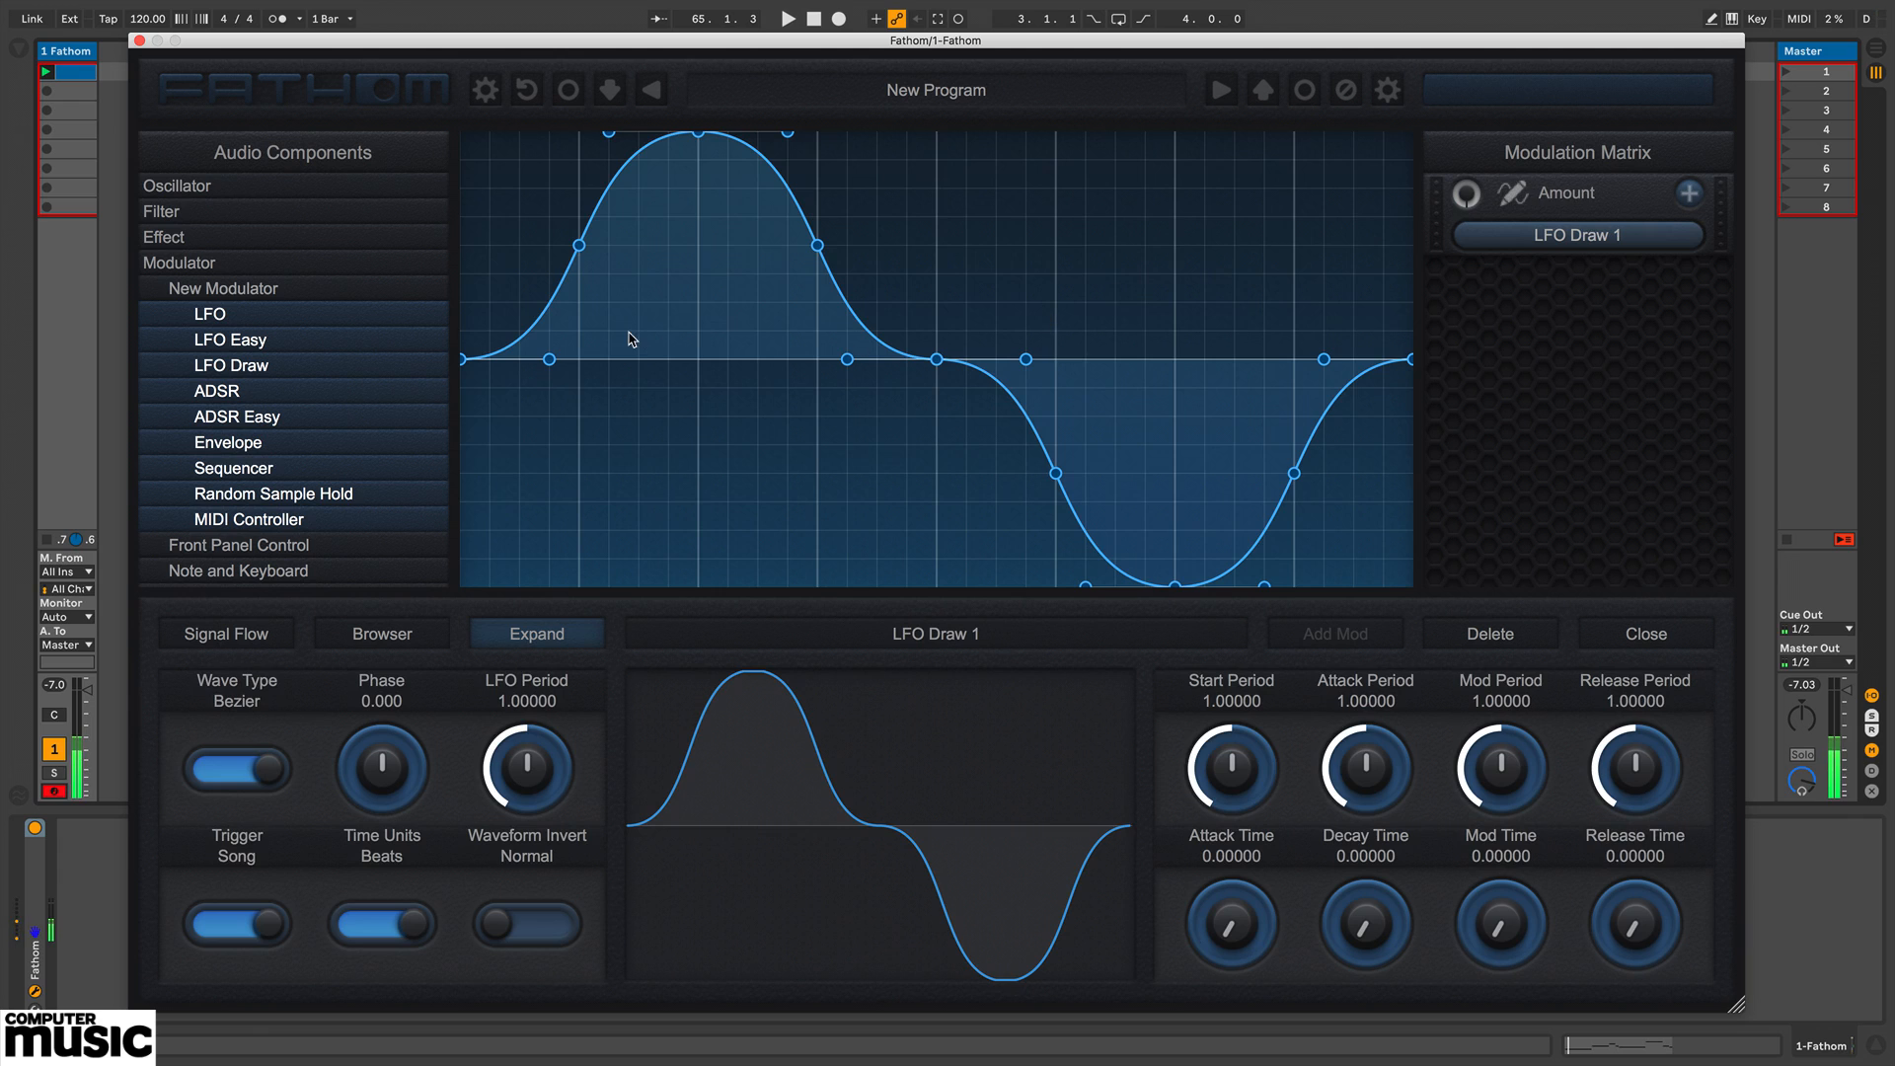
pyautogui.click(551, 302)
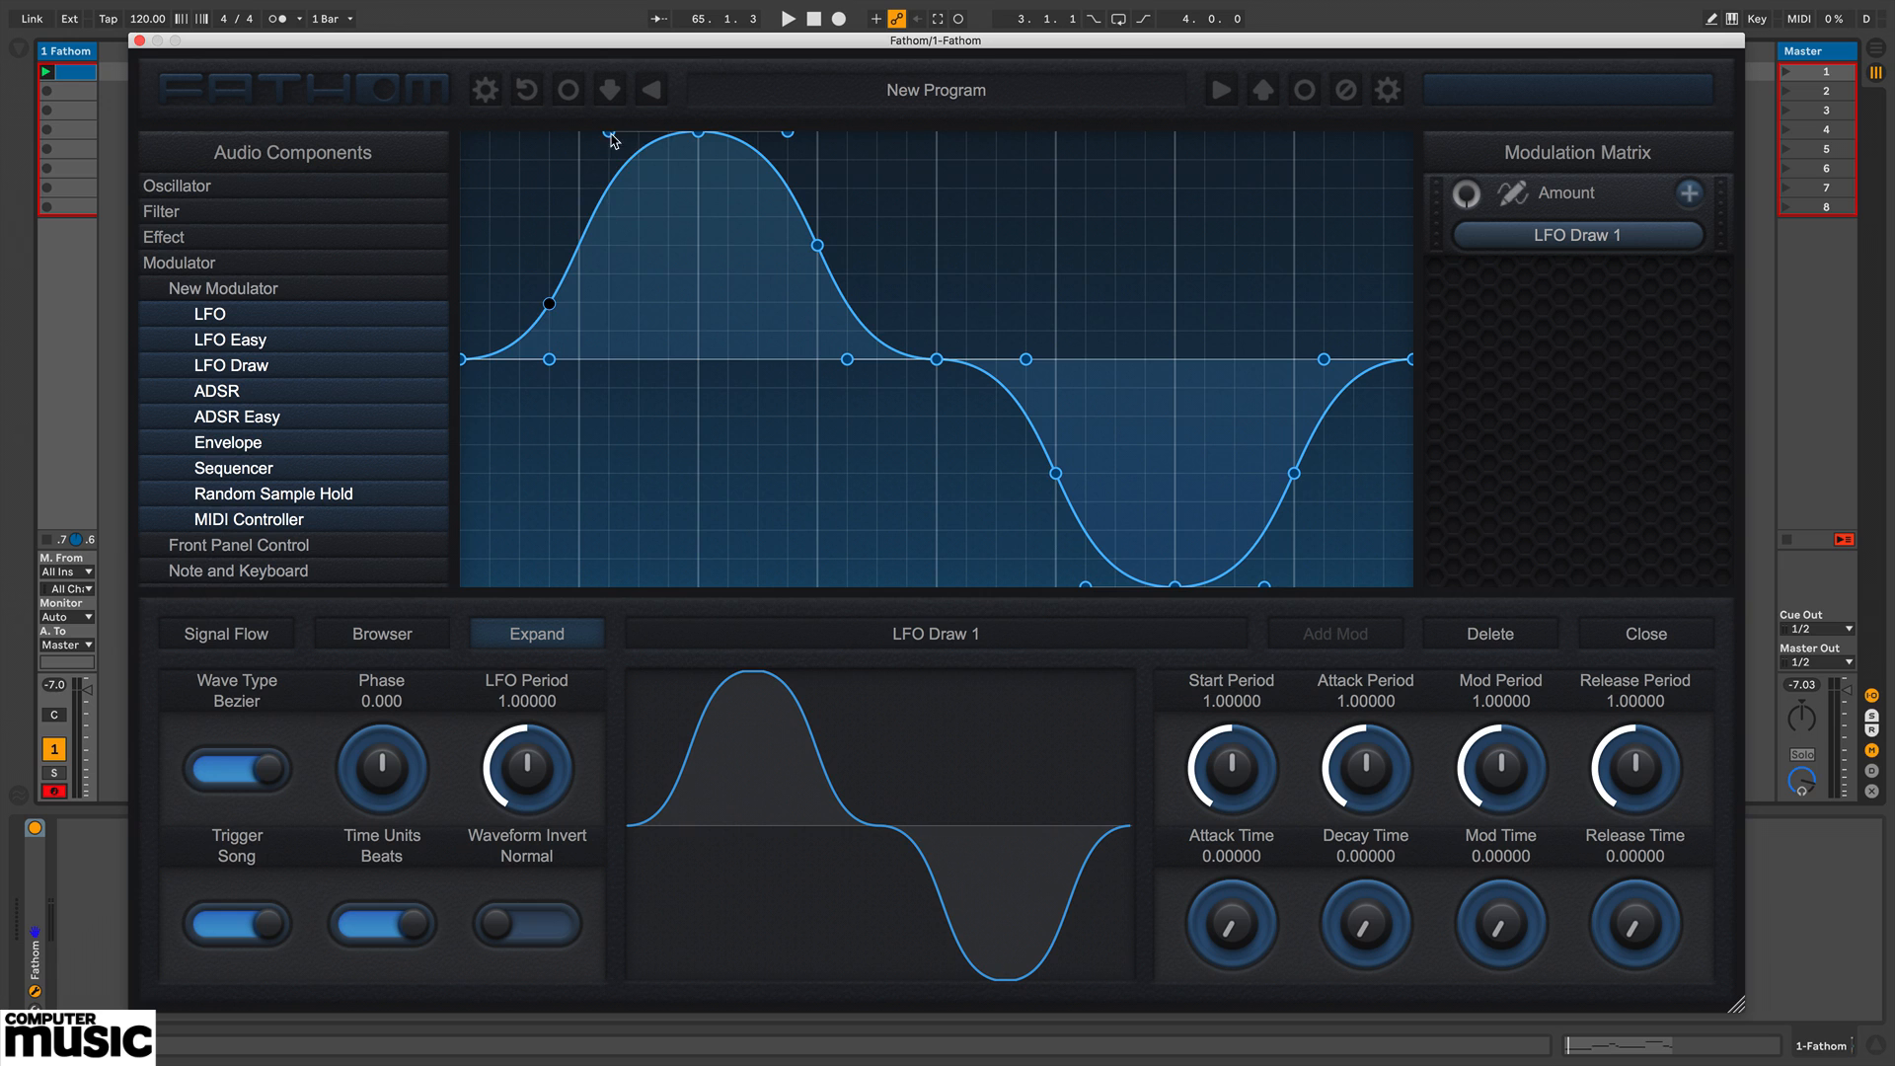
pyautogui.moveTo(610, 136); pyautogui.dragTo(628, 585)
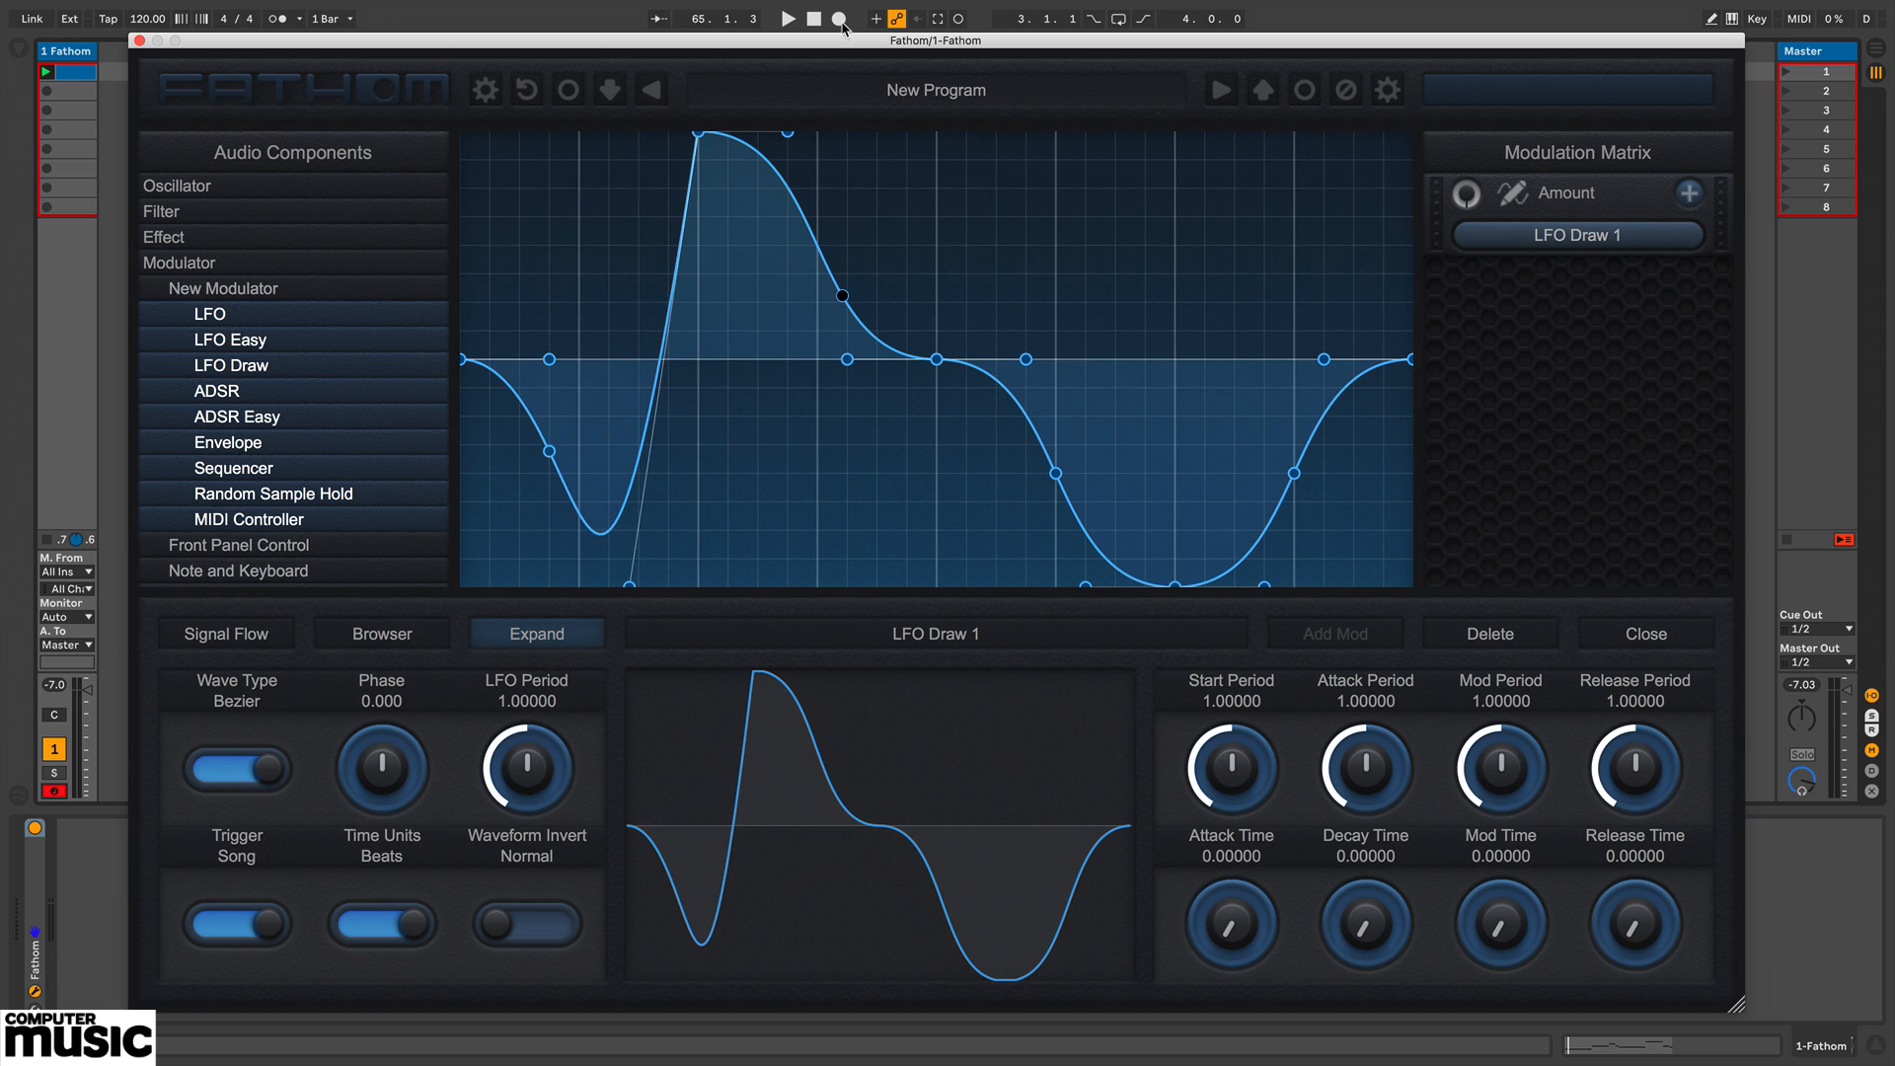
pyautogui.moveTo(847, 360); pyautogui.dragTo(825, 590)
pyautogui.moveTo(1025, 359); pyautogui.dragTo(996, 138)
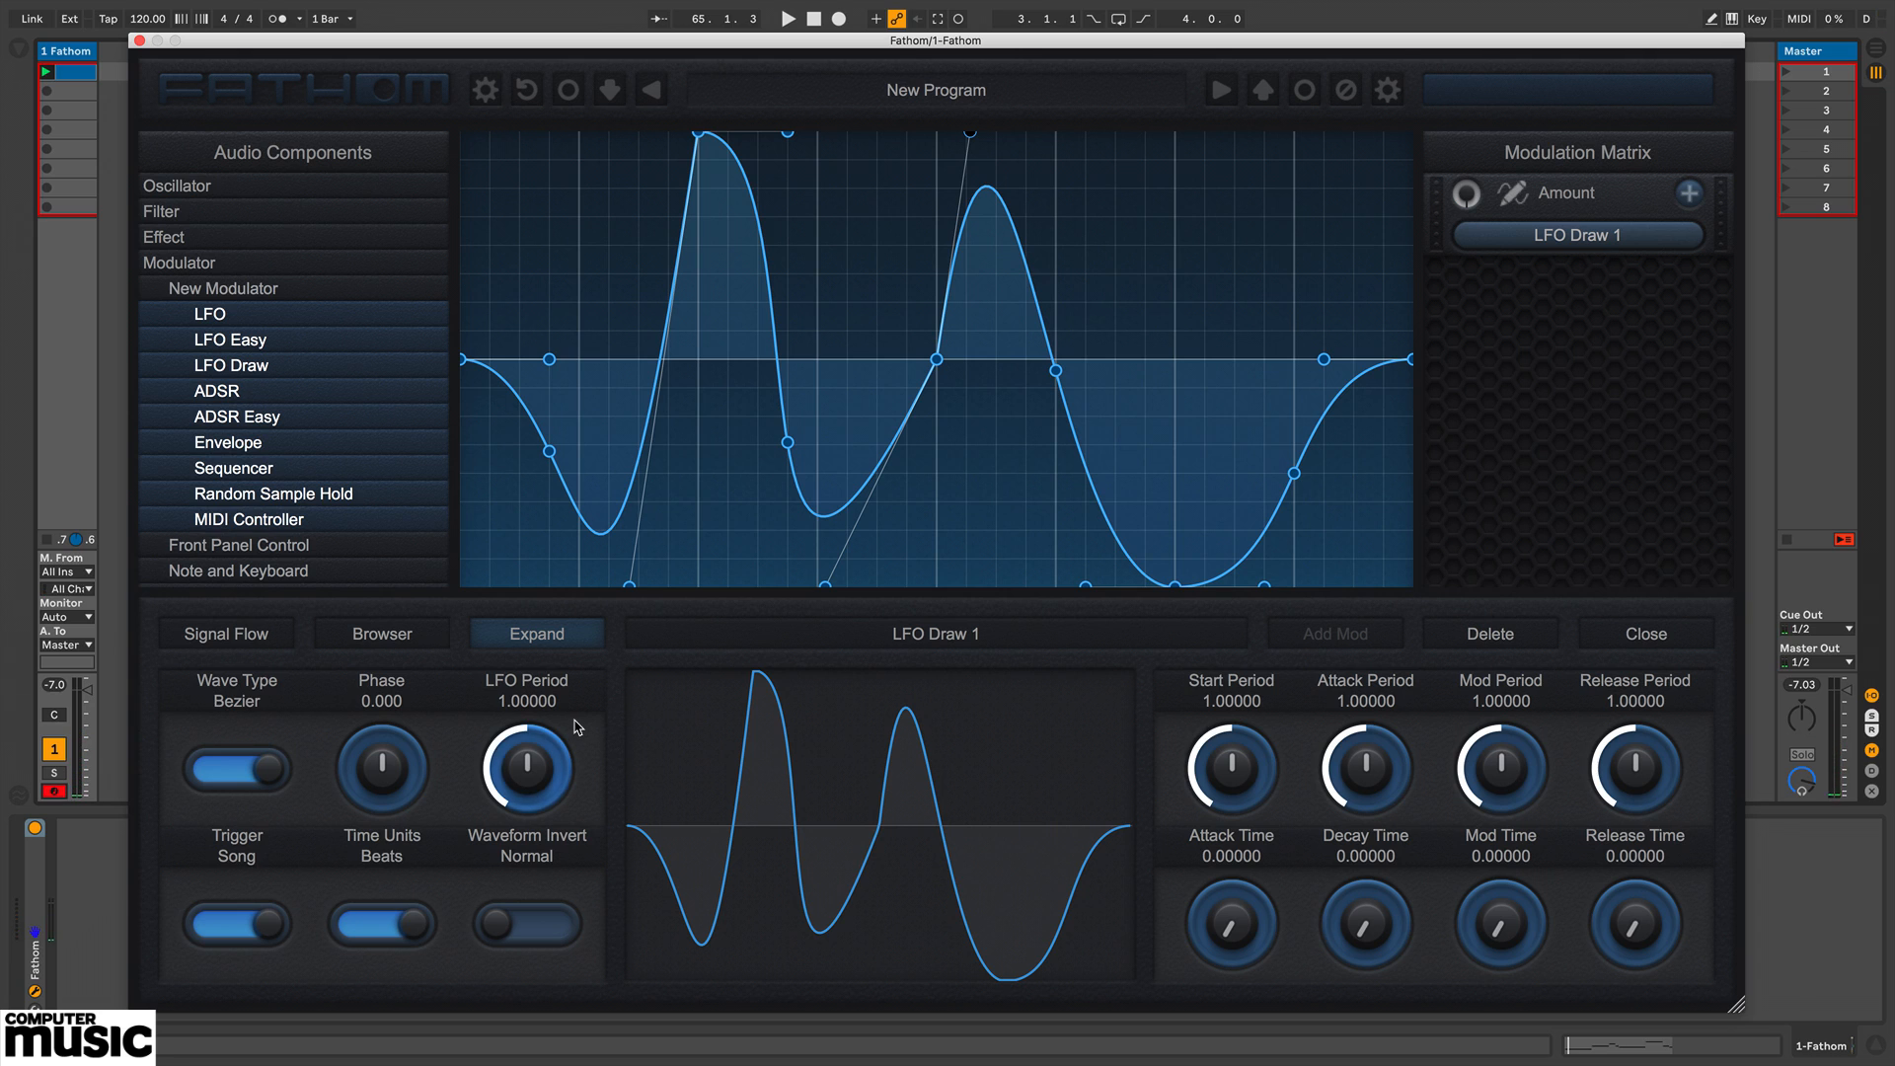
pyautogui.click(368, 920)
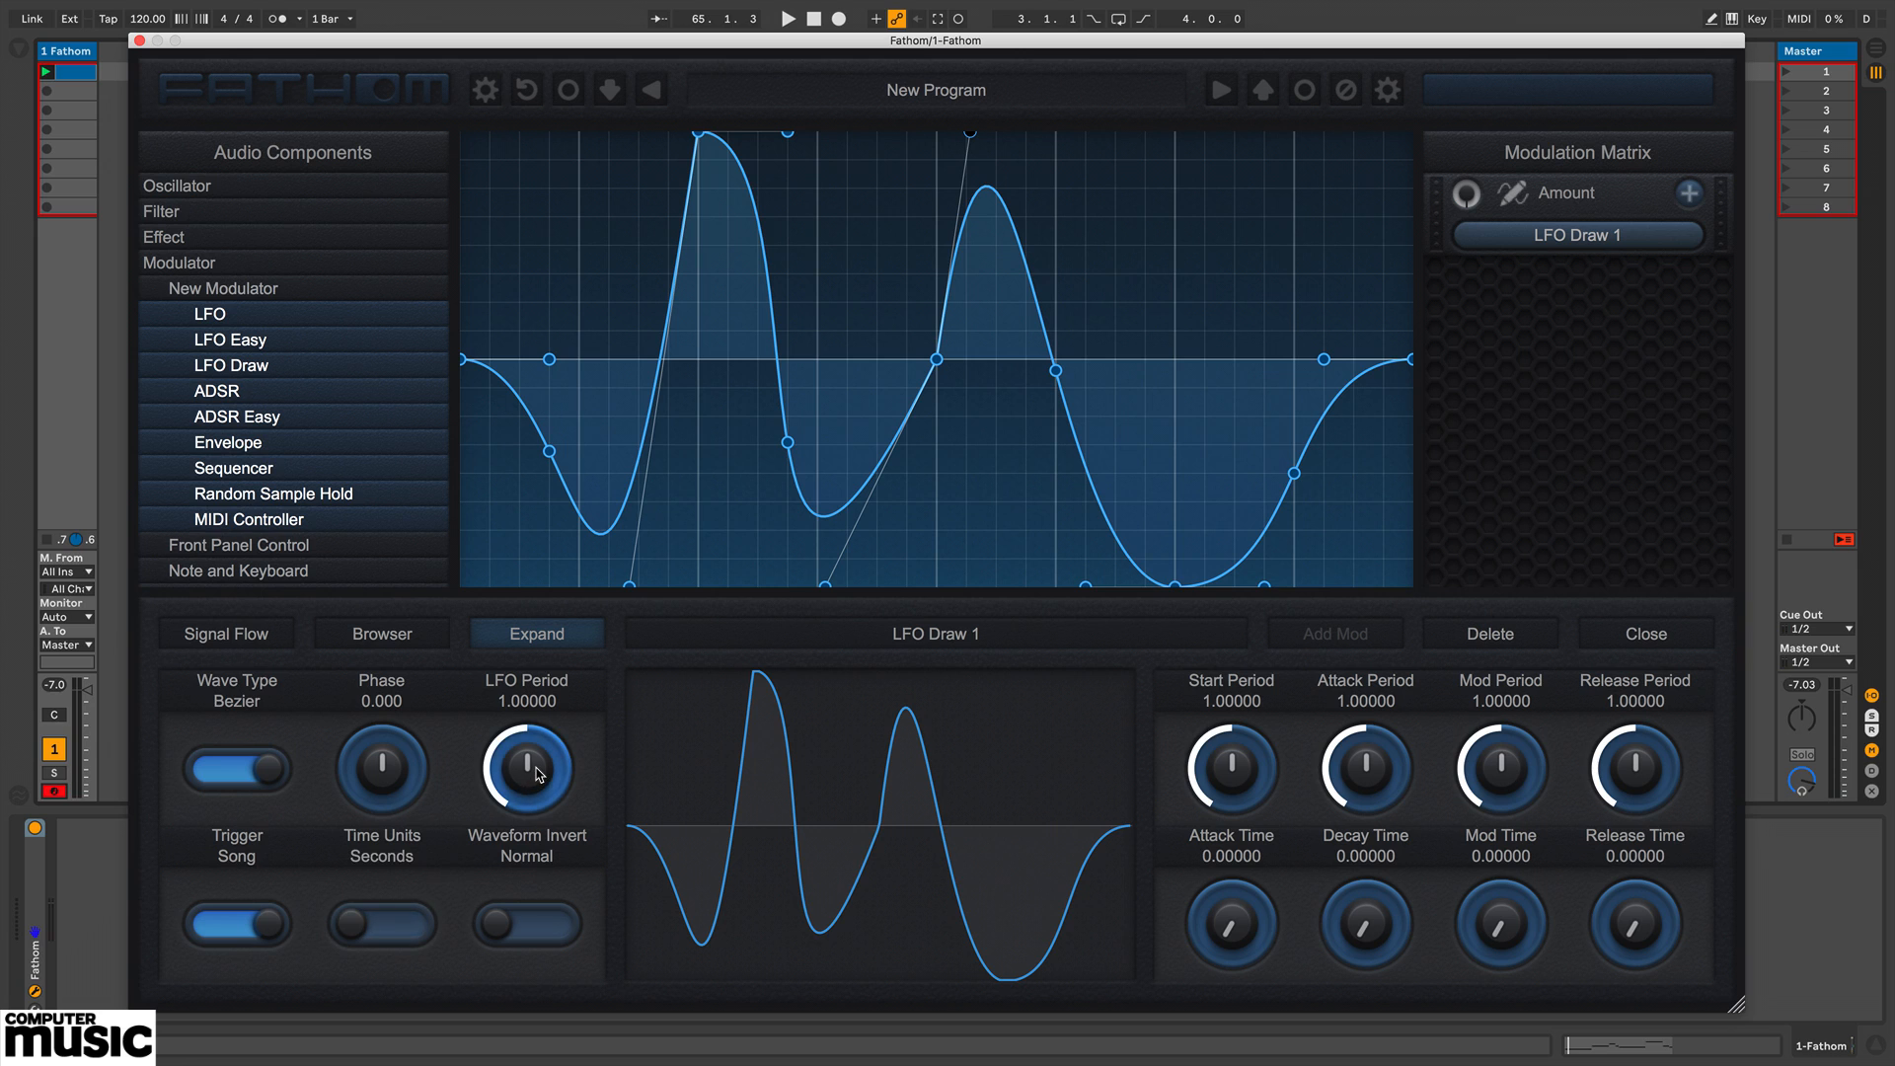
pyautogui.moveTo(538, 772)
pyautogui.mouseDown()
pyautogui.moveTo(531, 806)
pyautogui.moveTo(528, 767)
pyautogui.moveTo(530, 800)
pyautogui.moveTo(540, 781)
pyautogui.mouseUp()
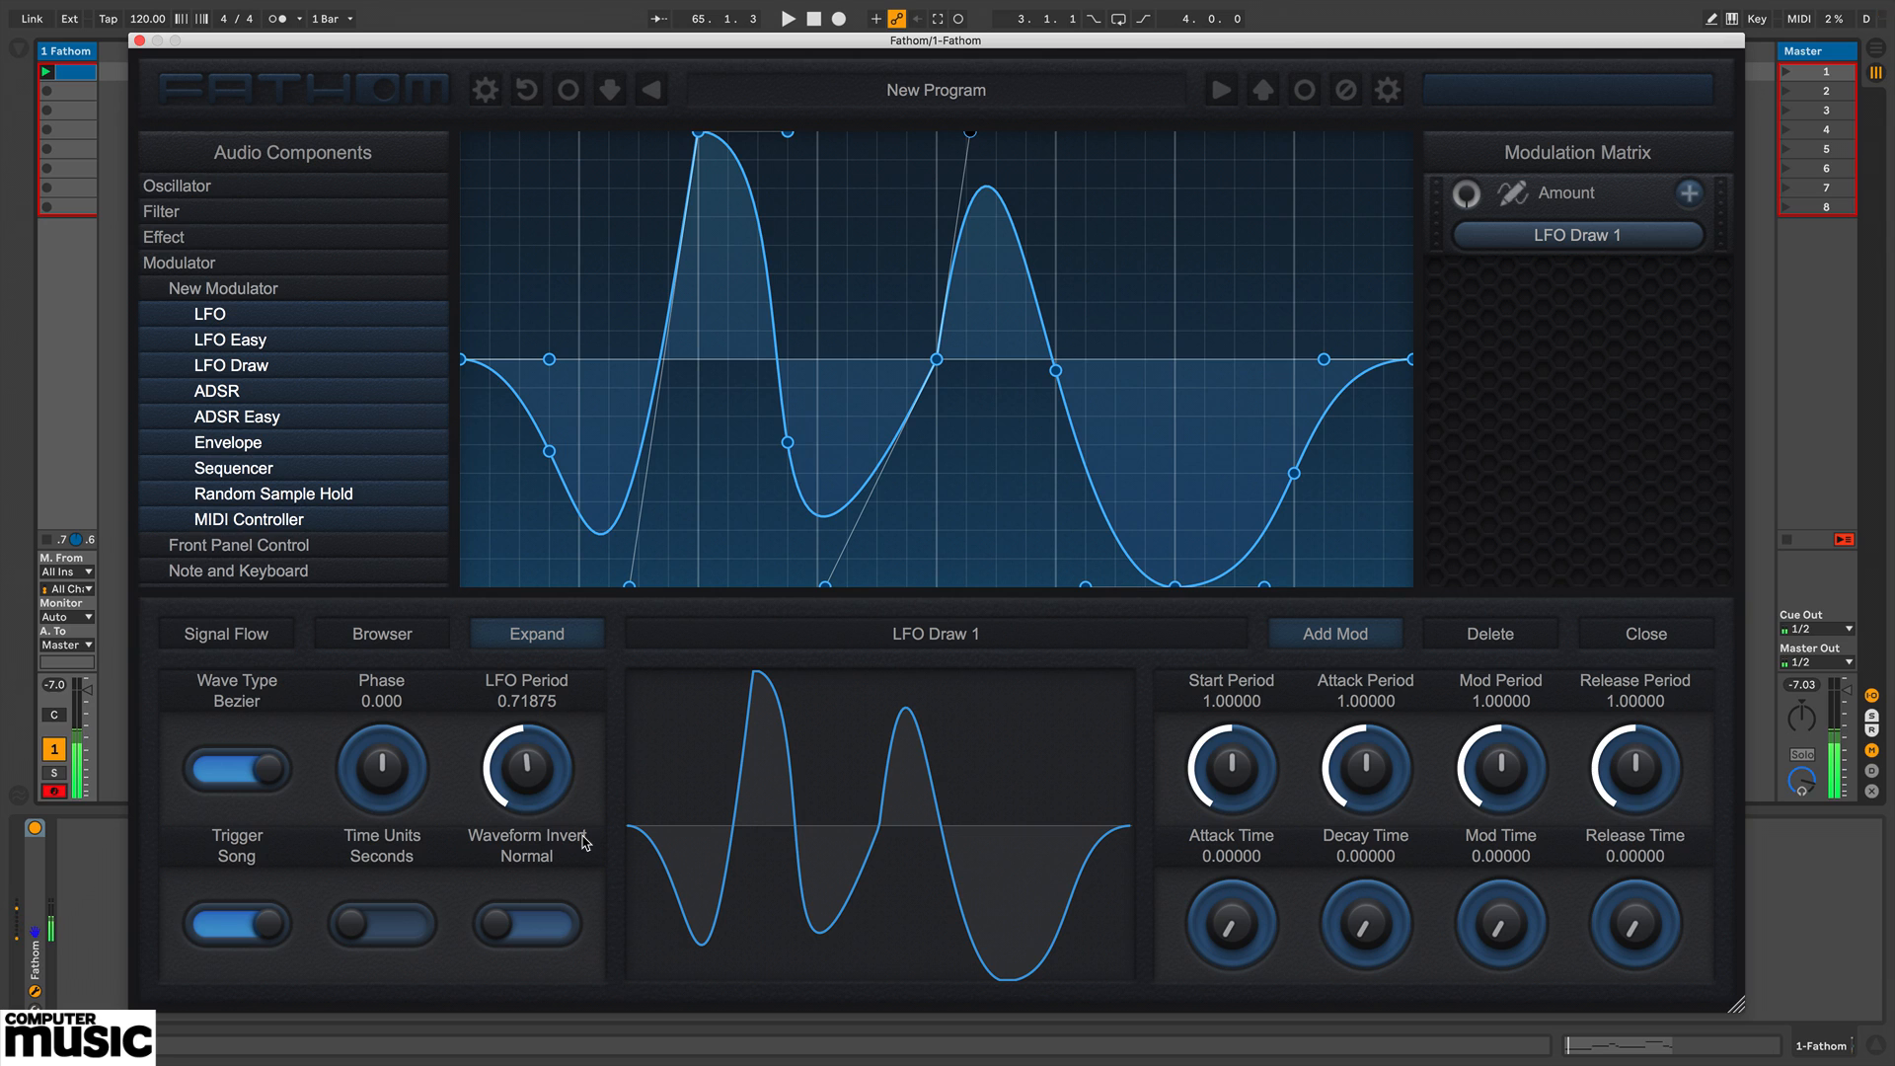
# Step: Connect the Wave Table to a new State Variable low-pass filter with Cutoff Frequency 700 and Resonance 6.75
pyautogui.click(174, 262)
pyautogui.click(169, 214)
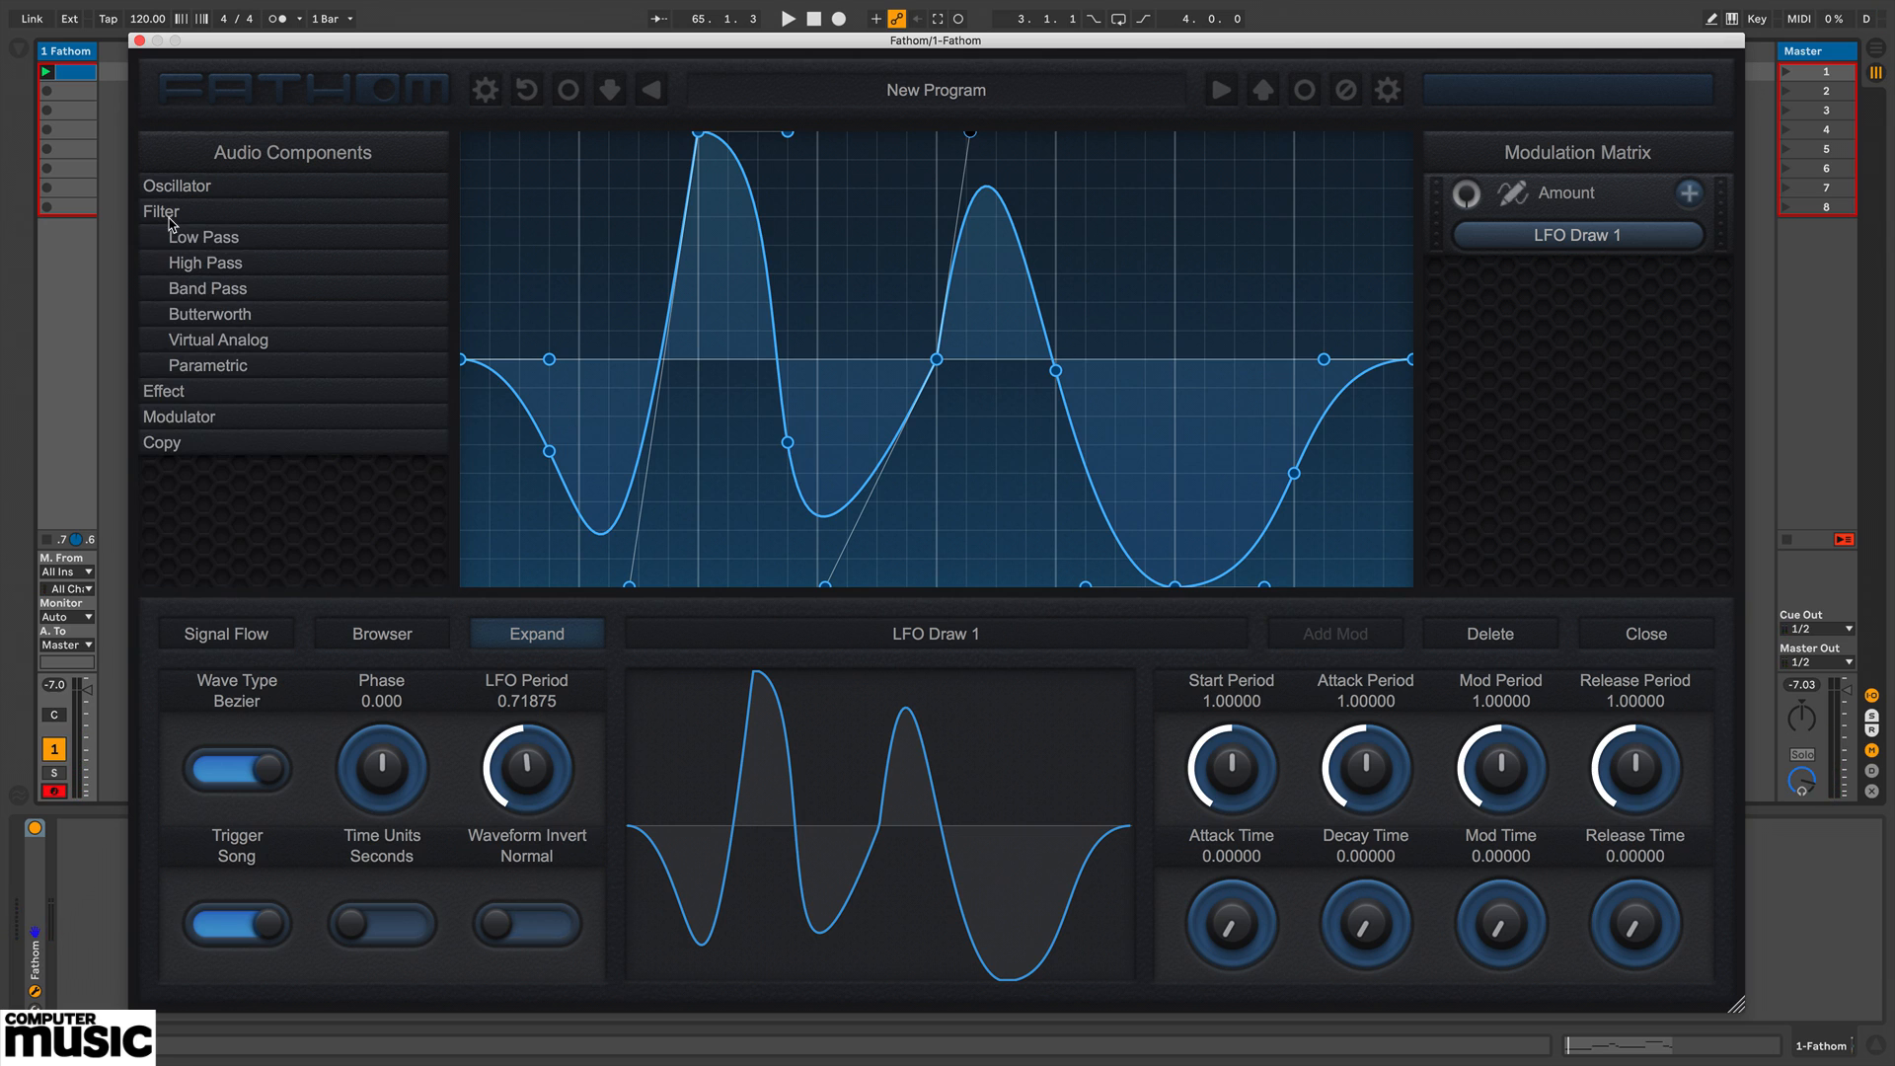
pyautogui.click(218, 243)
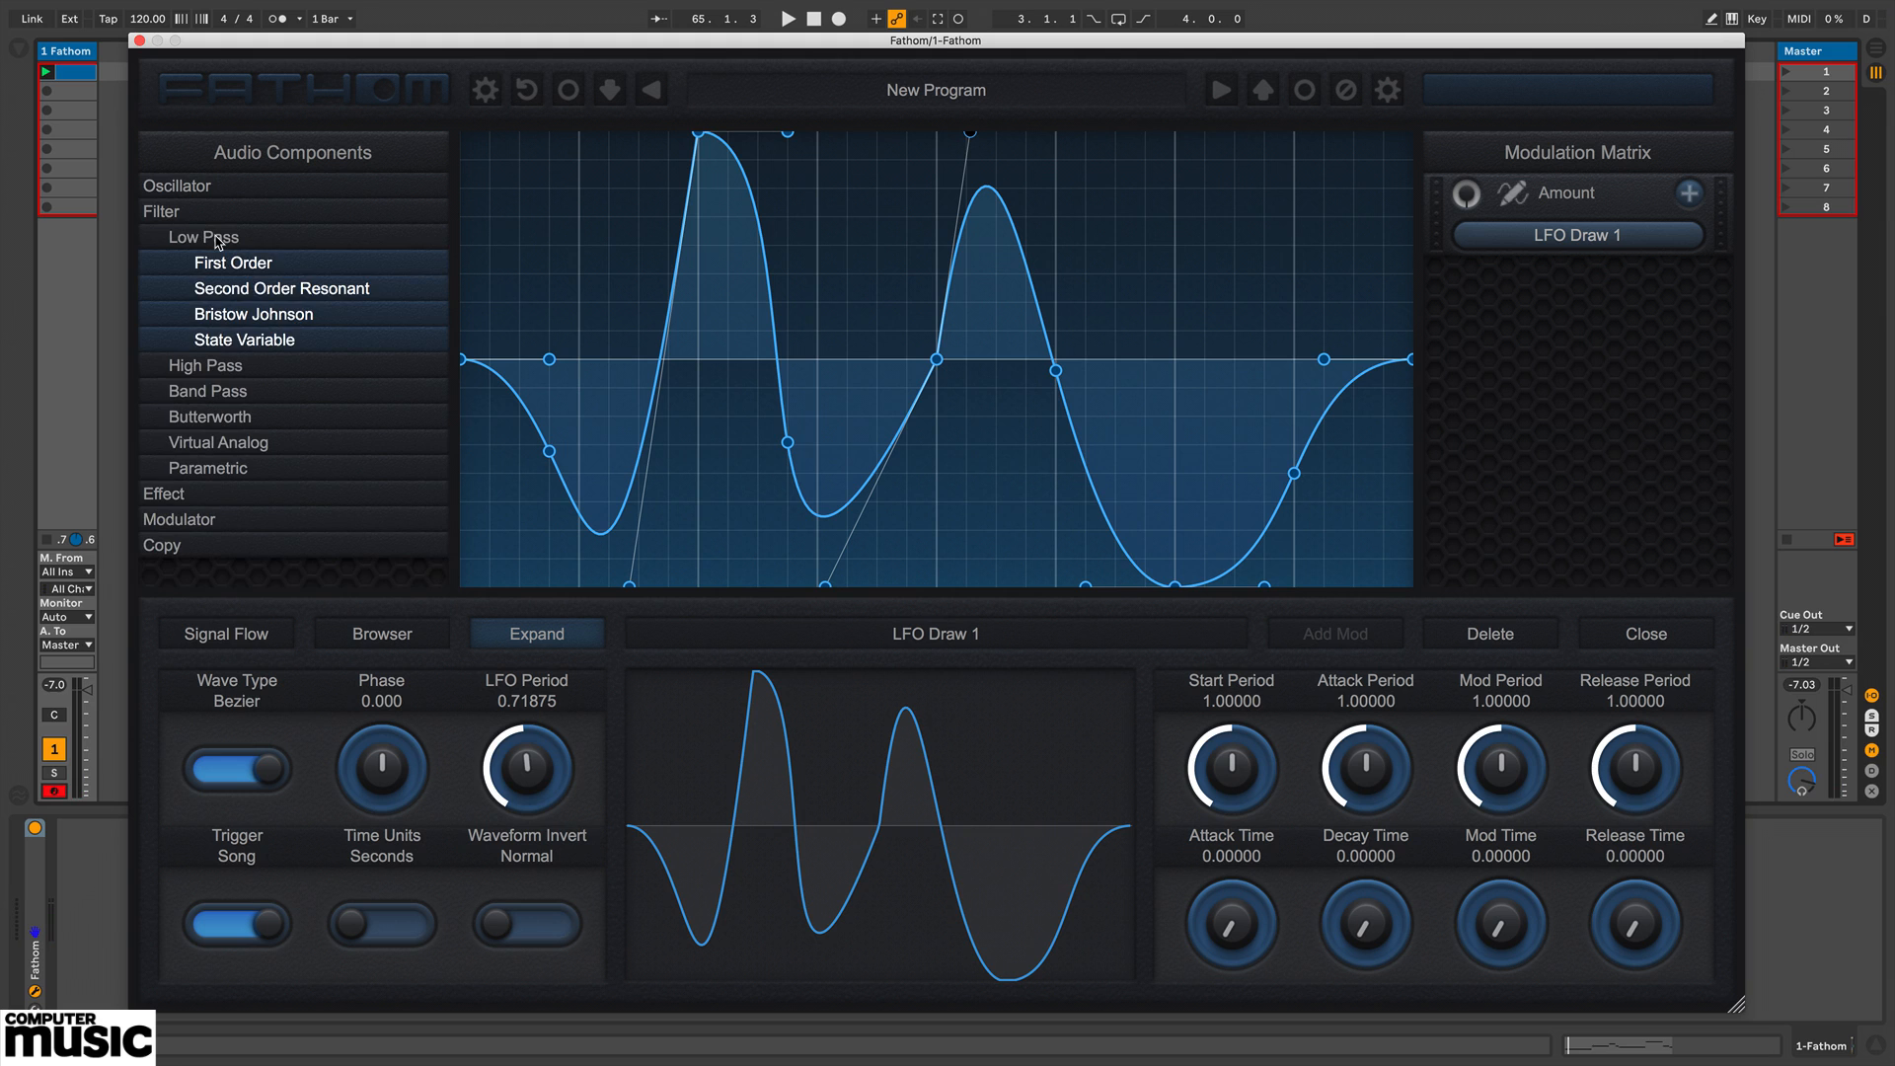
pyautogui.click(253, 629)
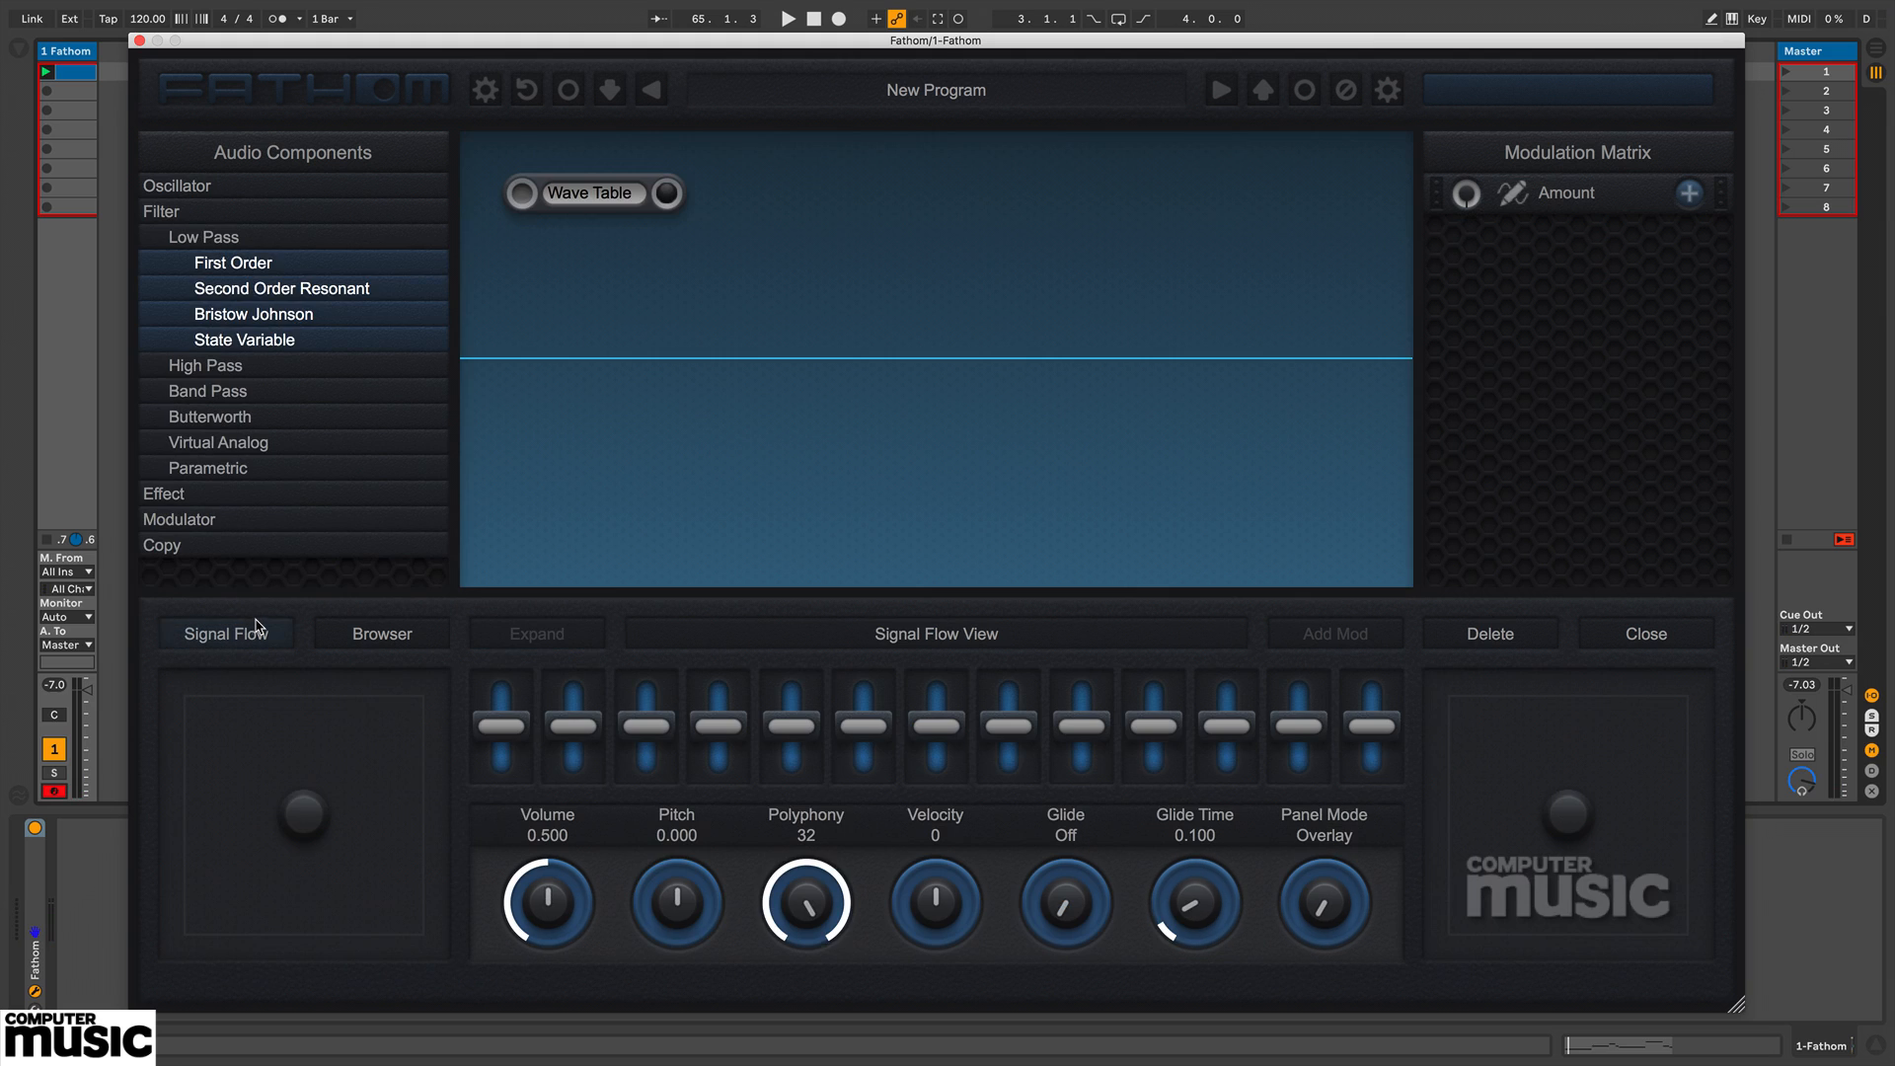
pyautogui.moveTo(267, 341); pyautogui.dragTo(760, 200)
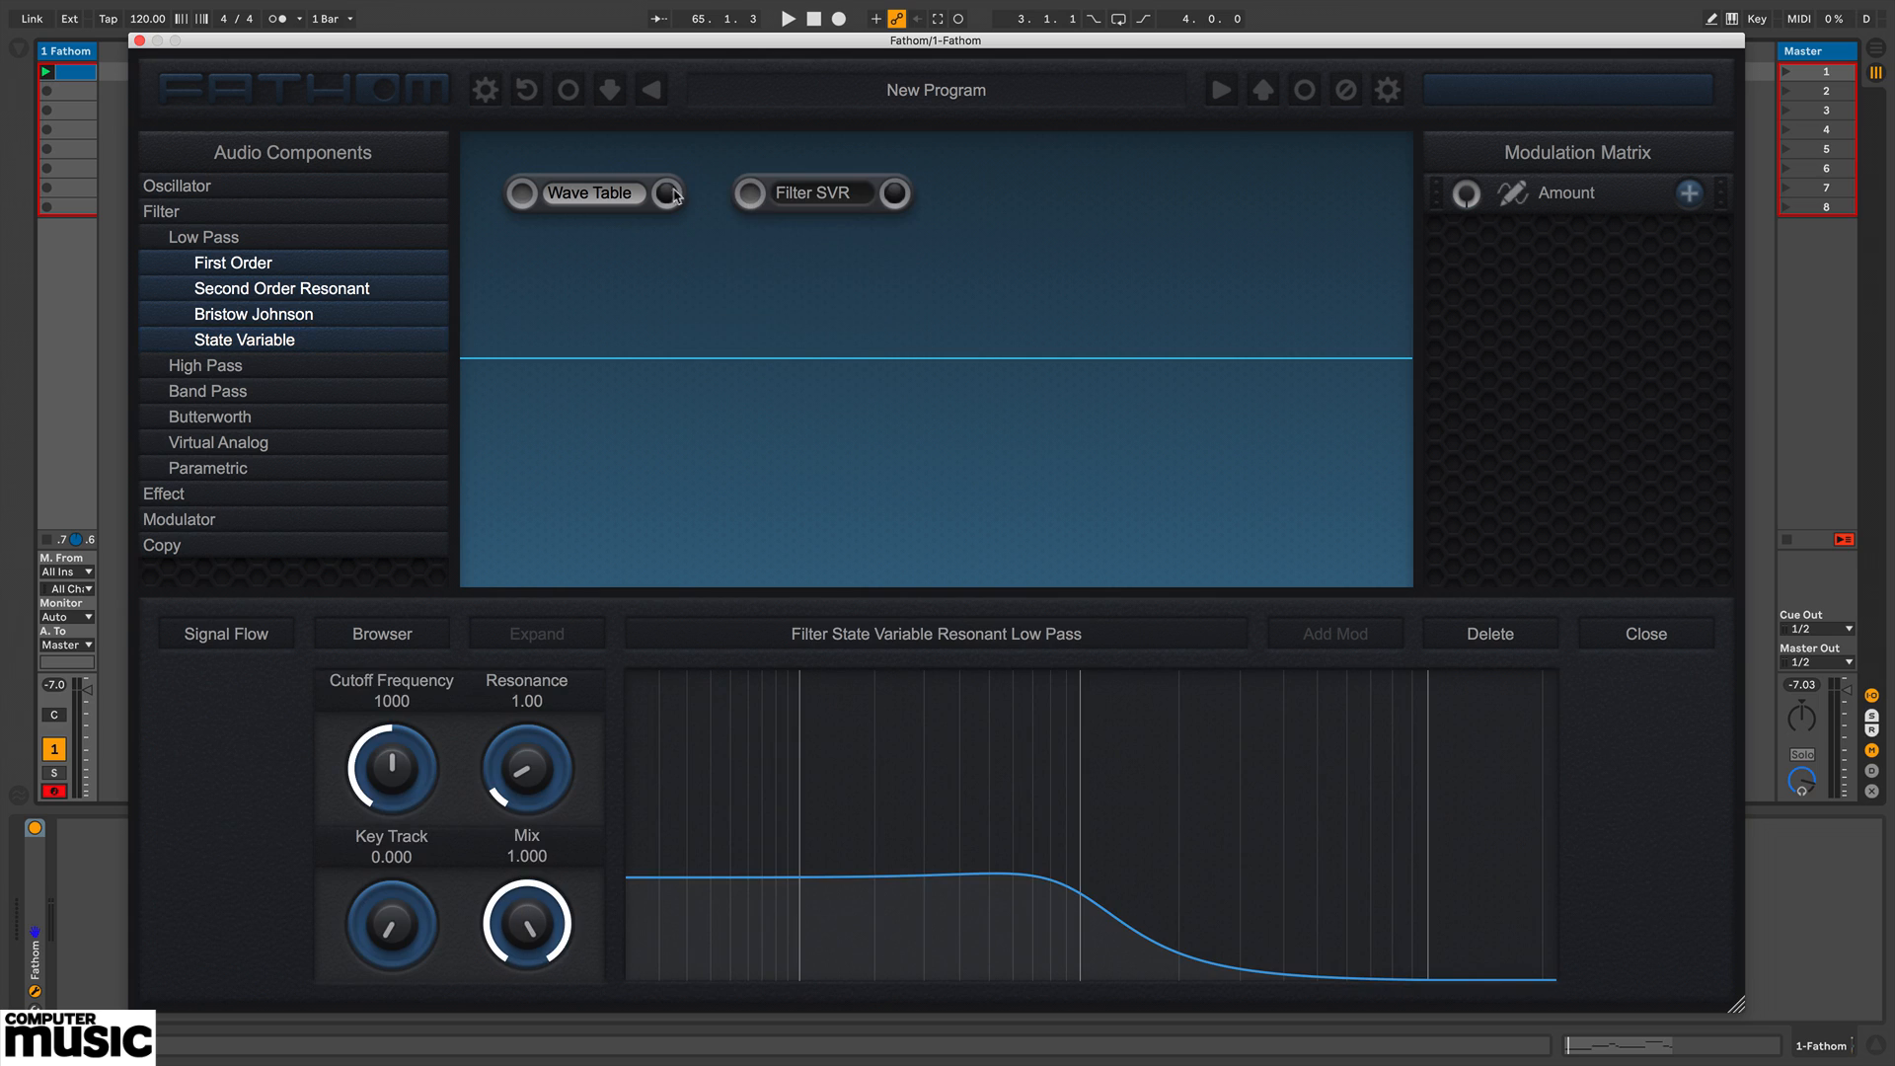
pyautogui.moveTo(667, 195); pyautogui.dragTo(750, 197)
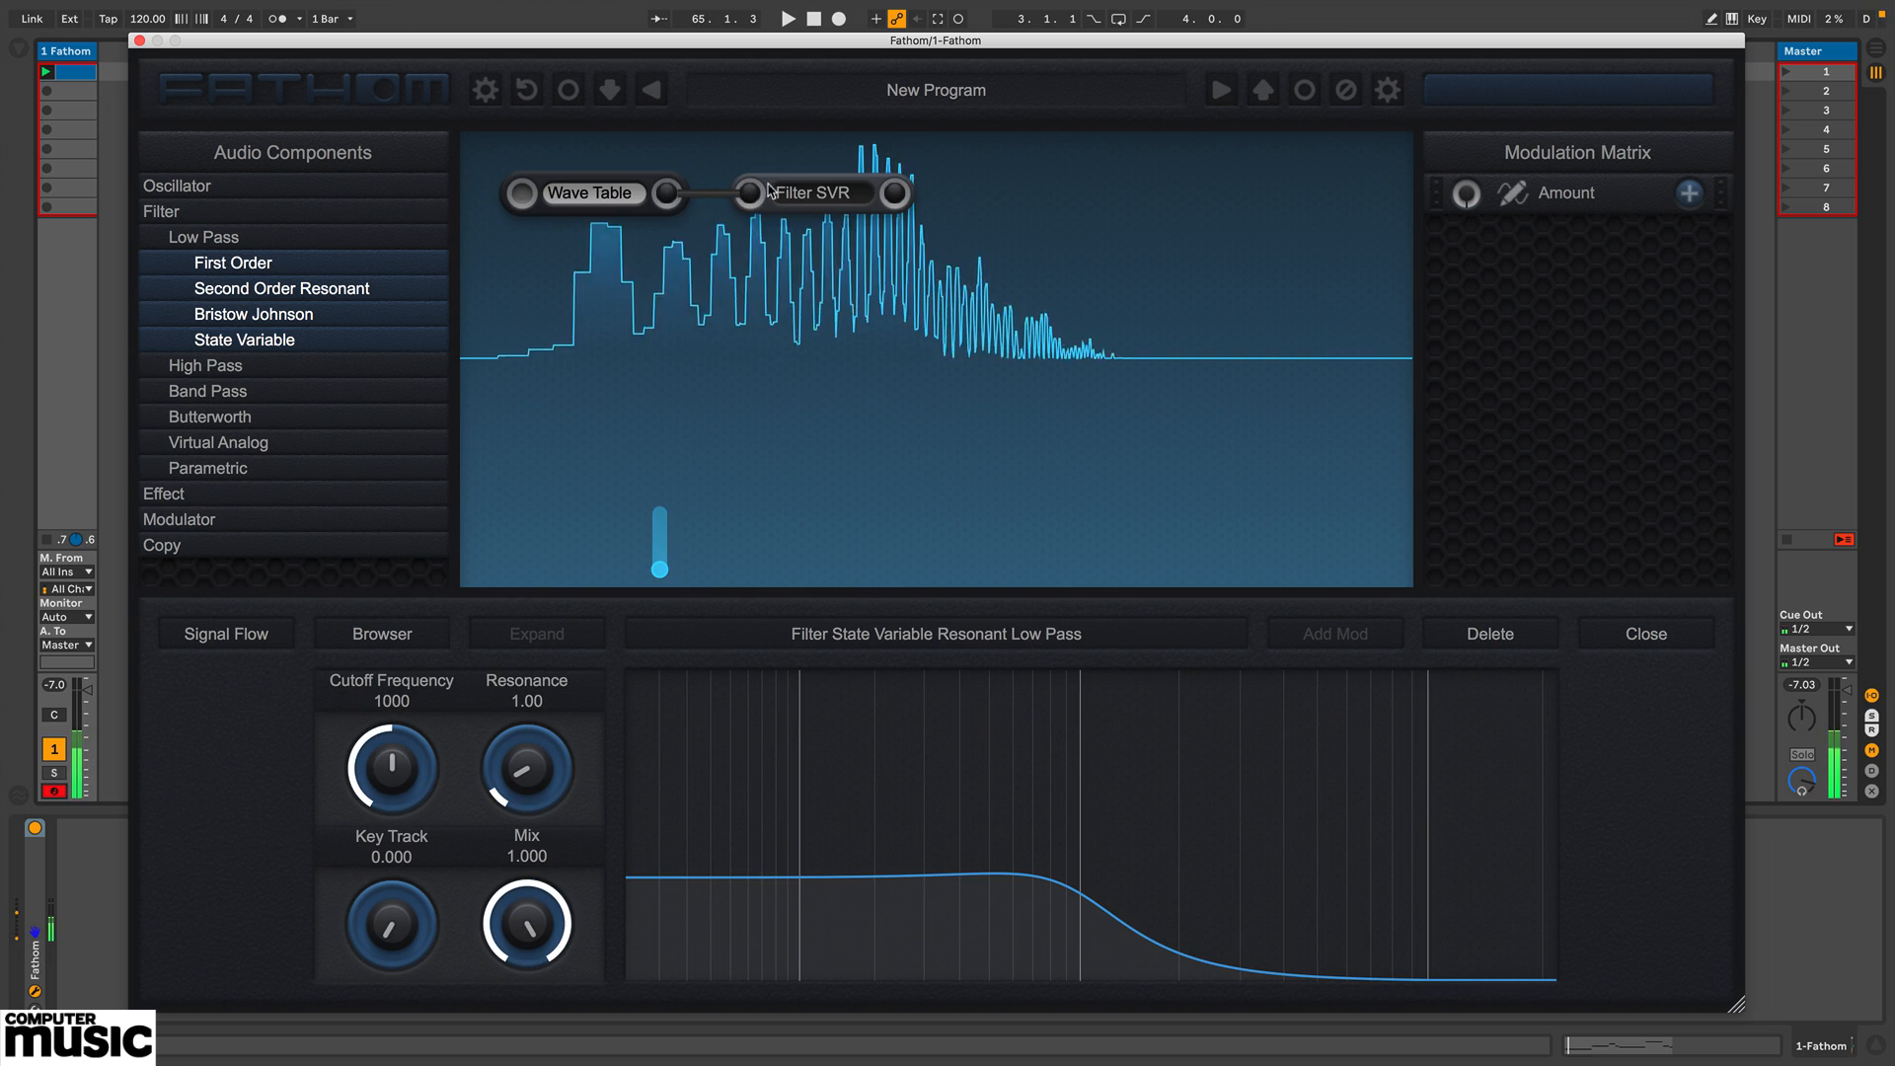
pyautogui.moveTo(527, 768); pyautogui.dragTo(540, 679)
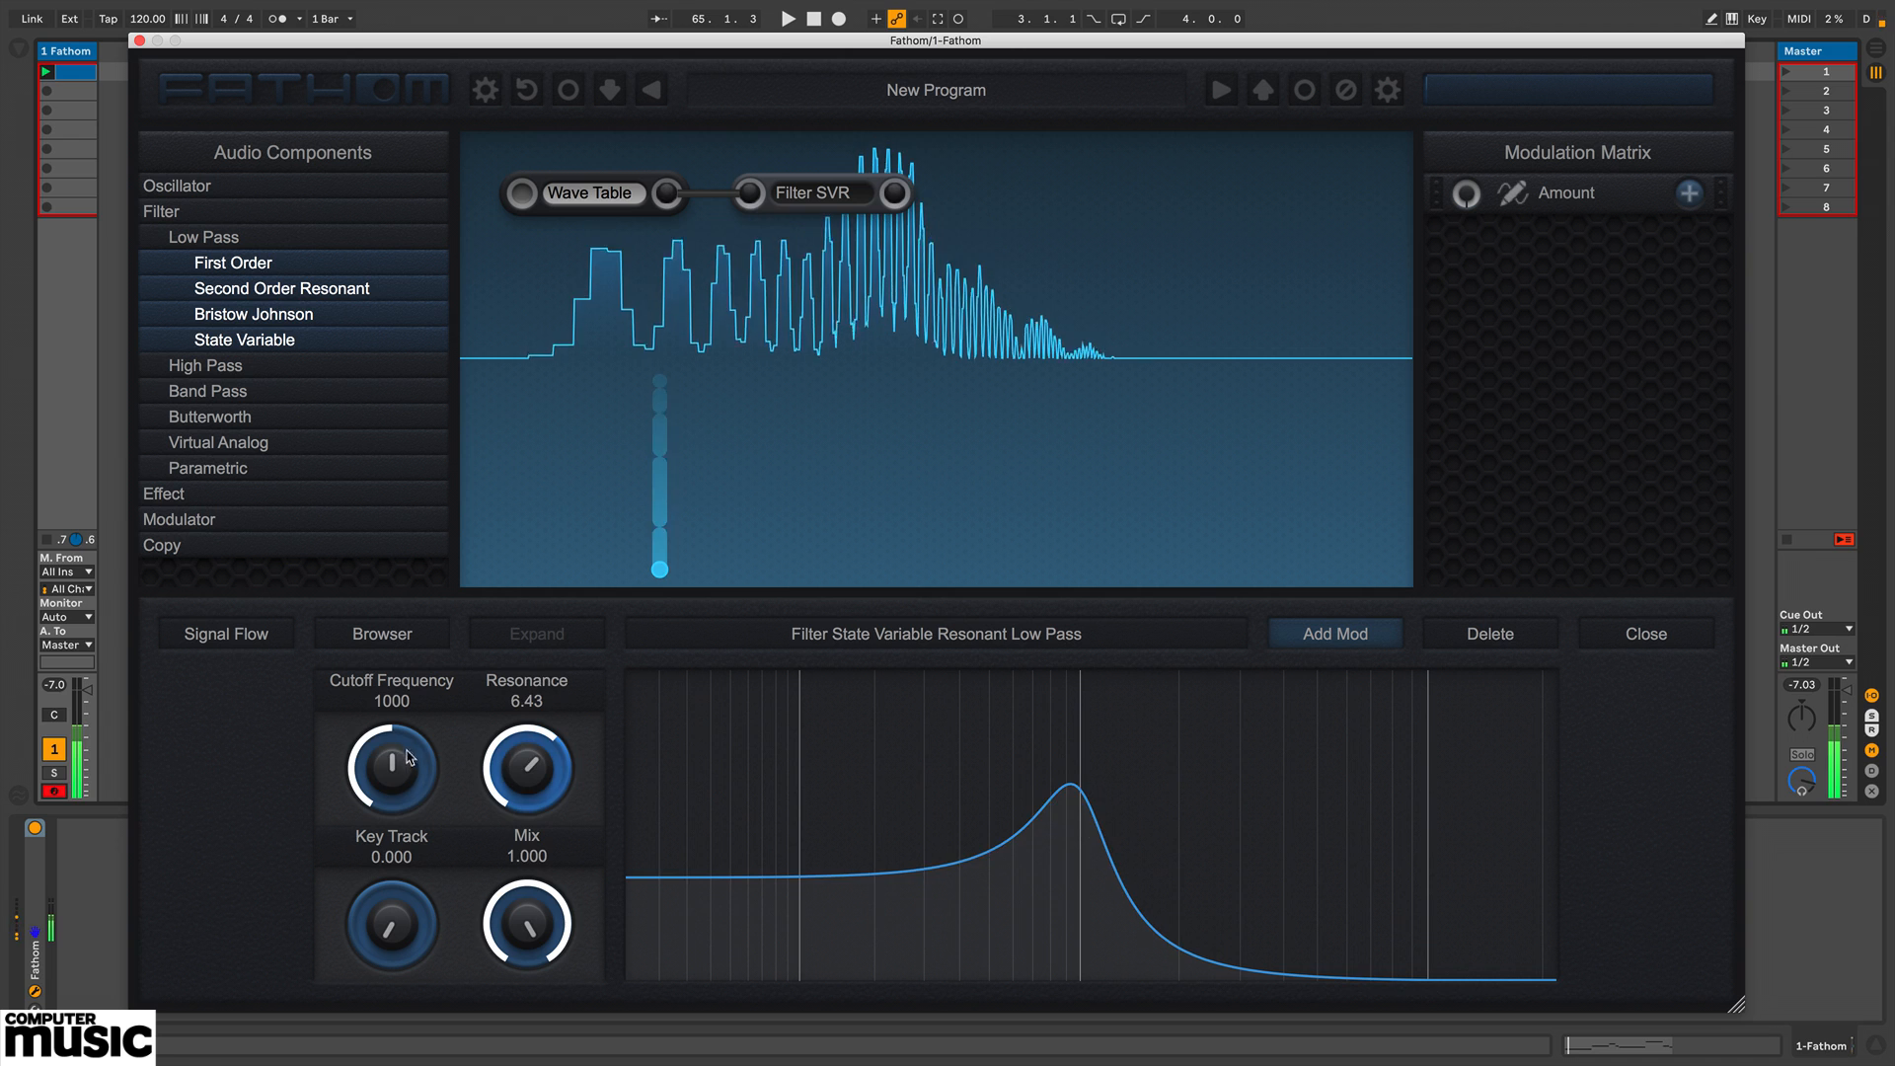
pyautogui.moveTo(392, 755); pyautogui.dragTo(541, 796)
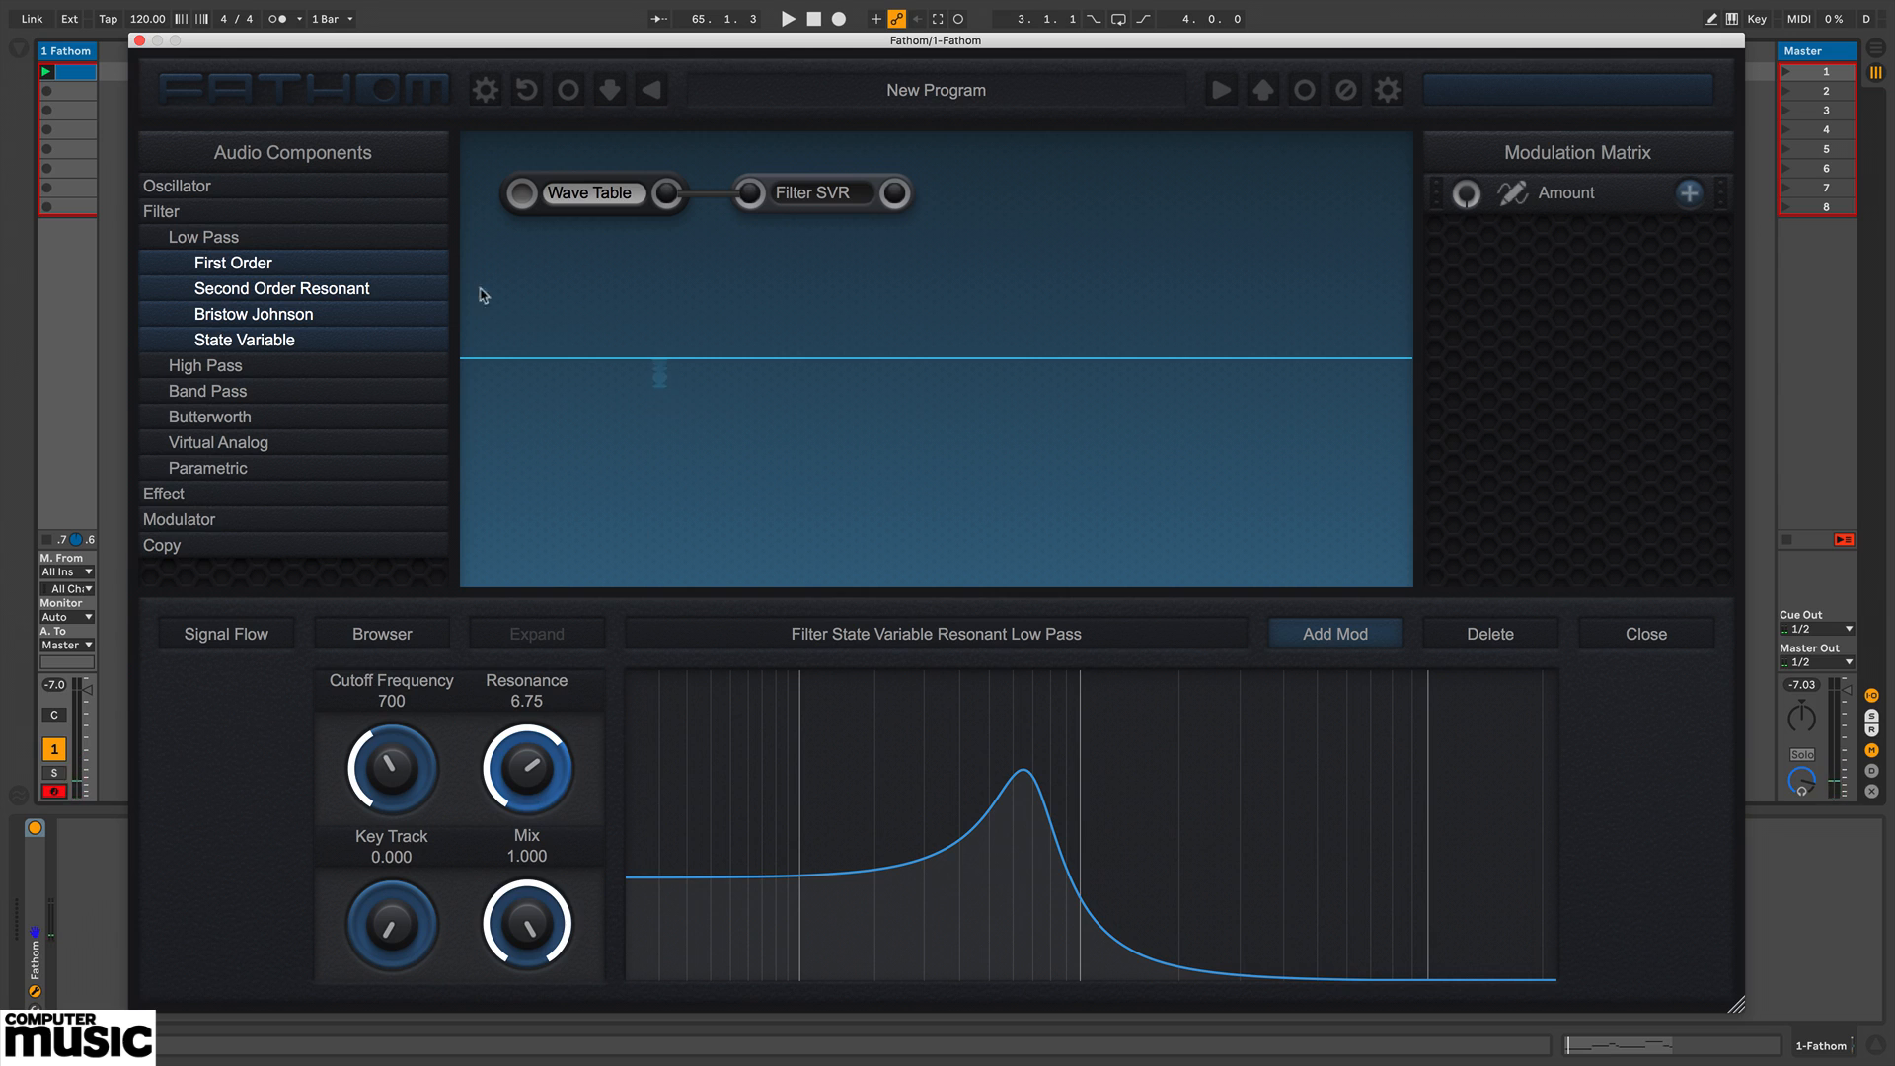
# Step: Add a Phaser and a Reverb Echo effect in series after the State Variable filter
pyautogui.click(178, 215)
pyautogui.click(181, 239)
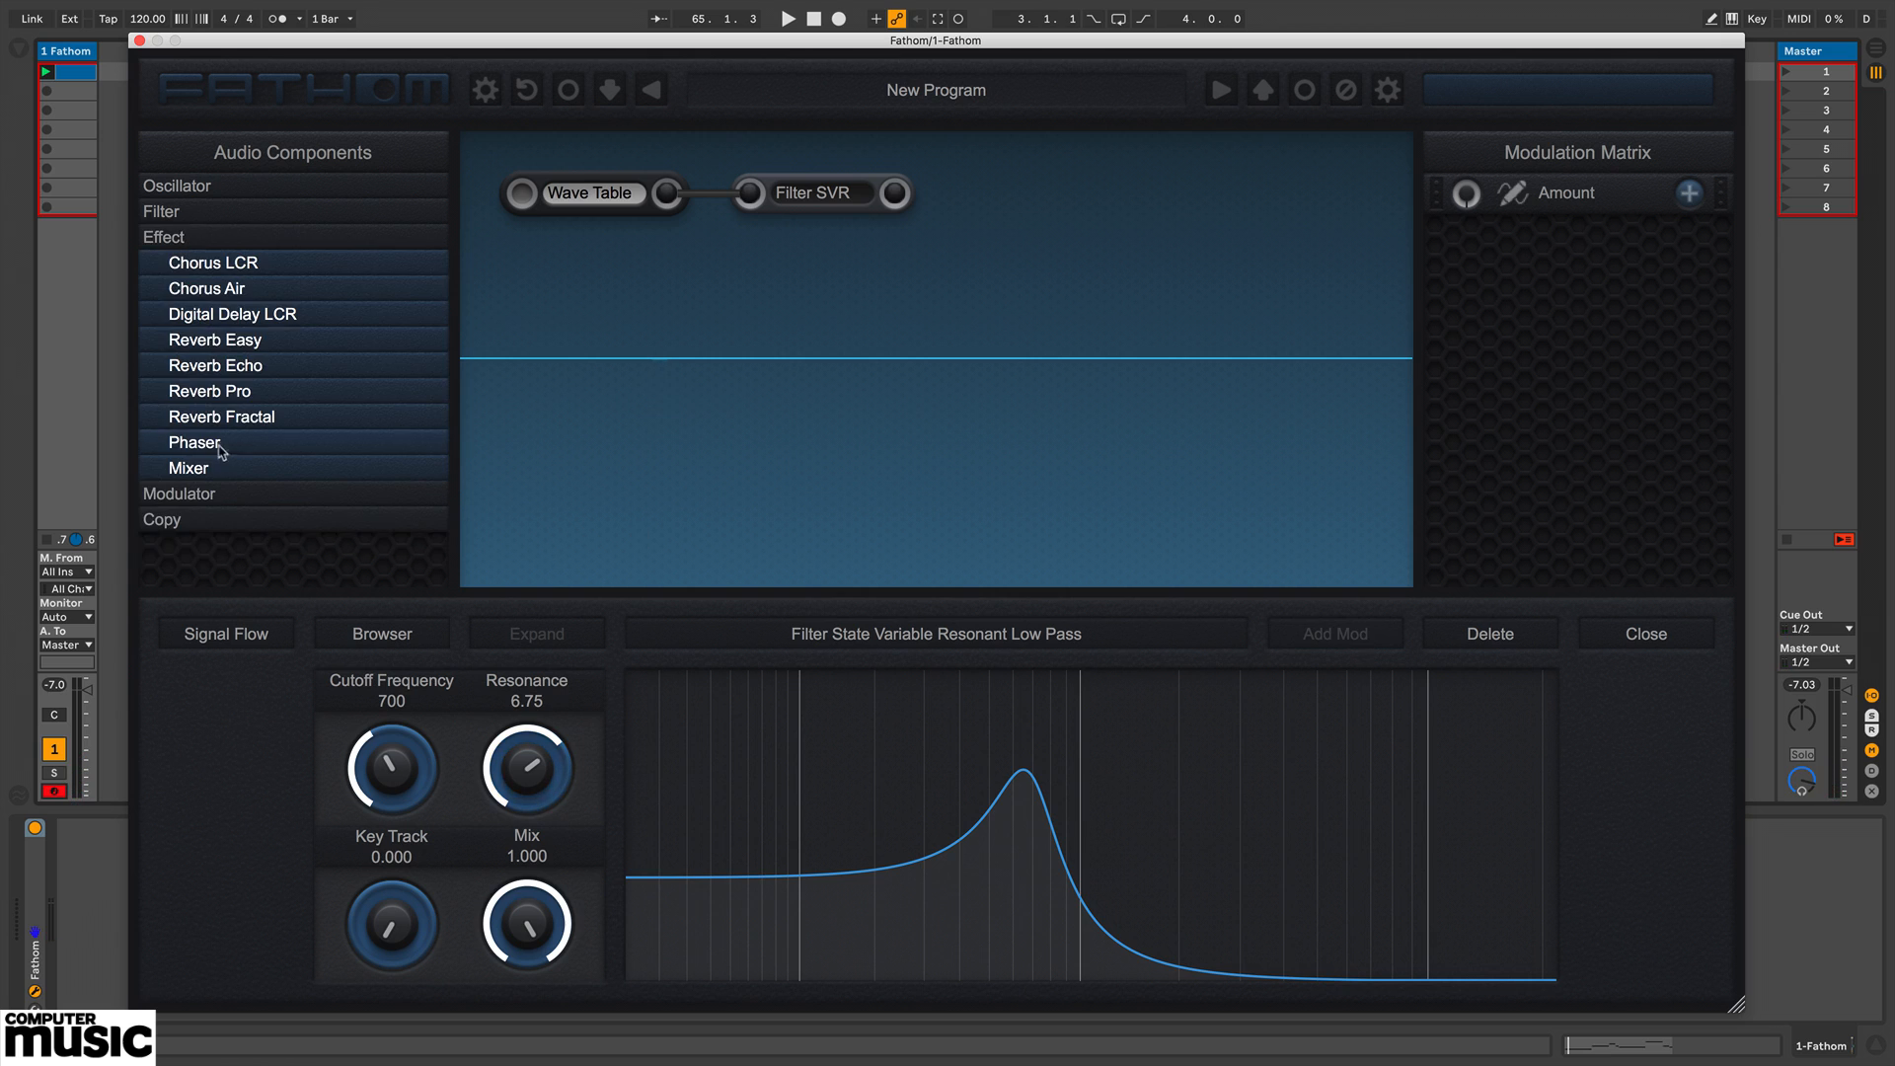
pyautogui.moveTo(196, 449); pyautogui.dragTo(979, 202)
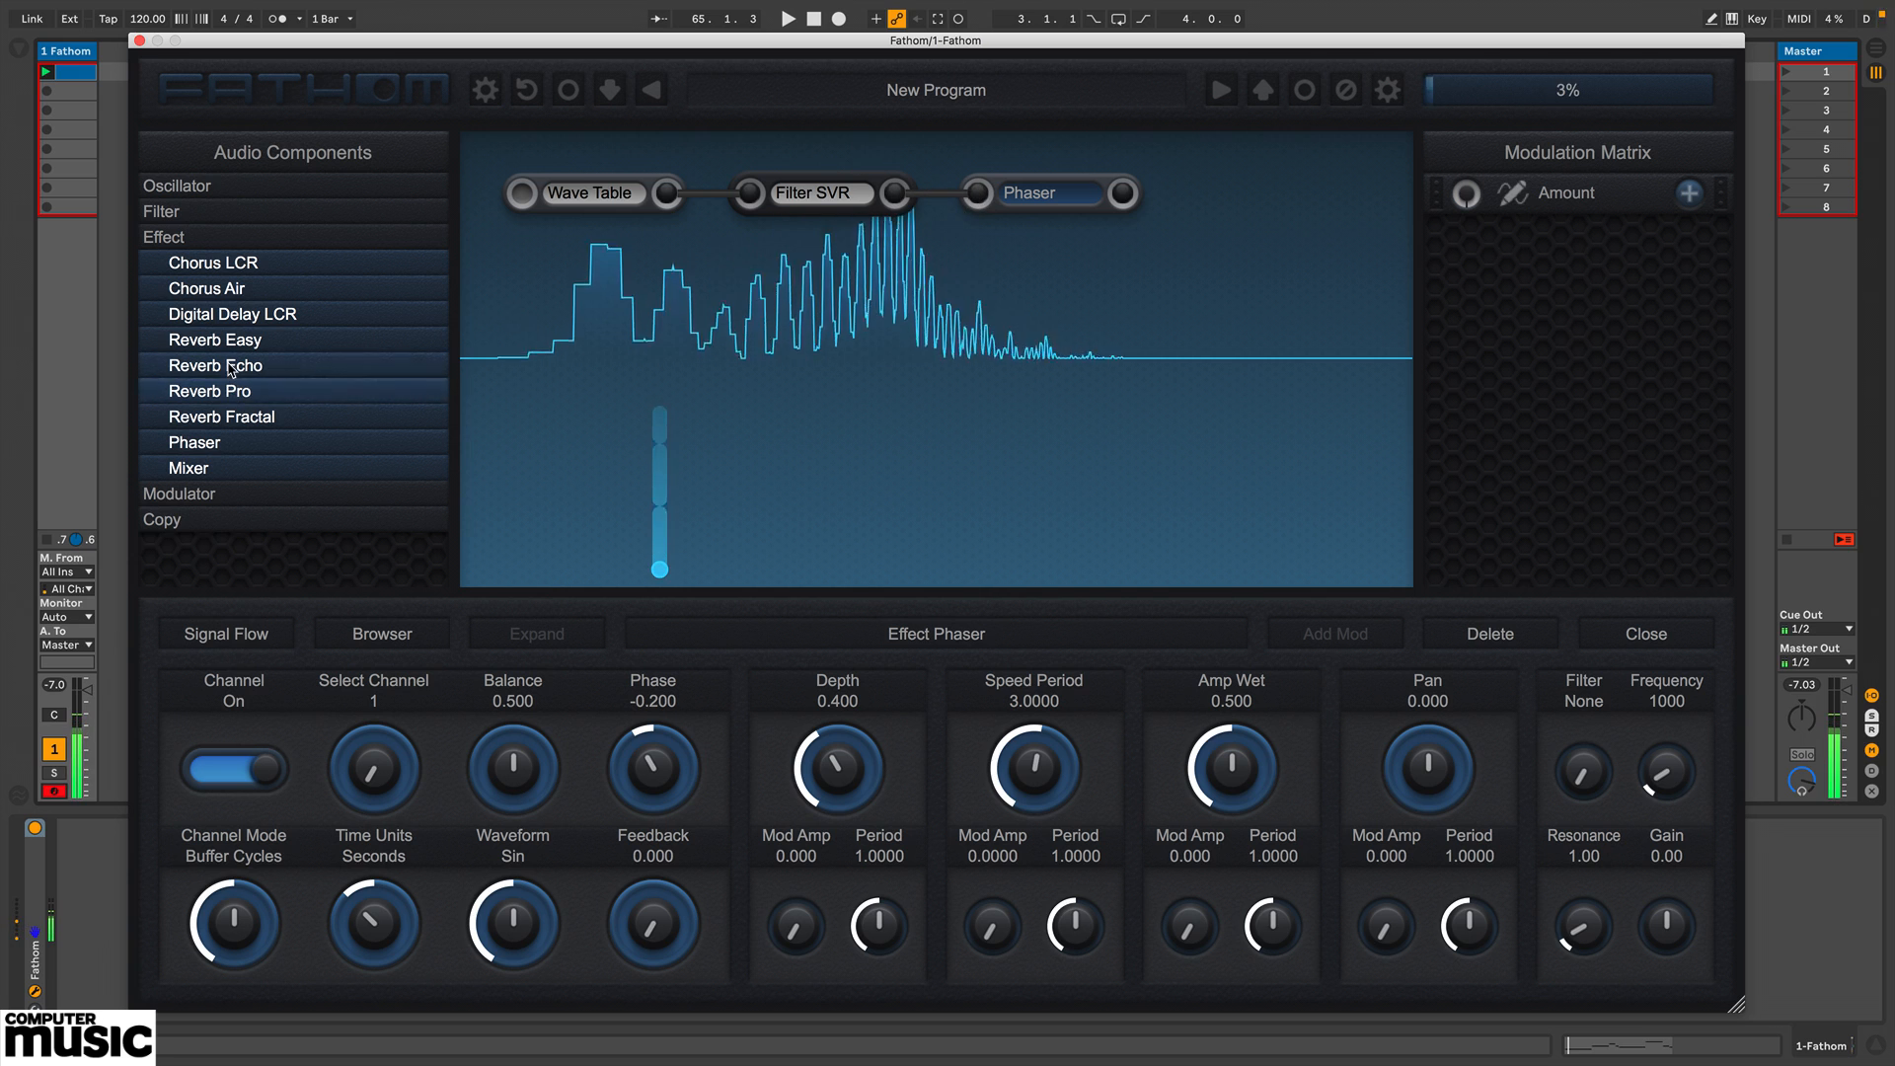
pyautogui.moveTo(225, 367); pyautogui.dragTo(1147, 202)
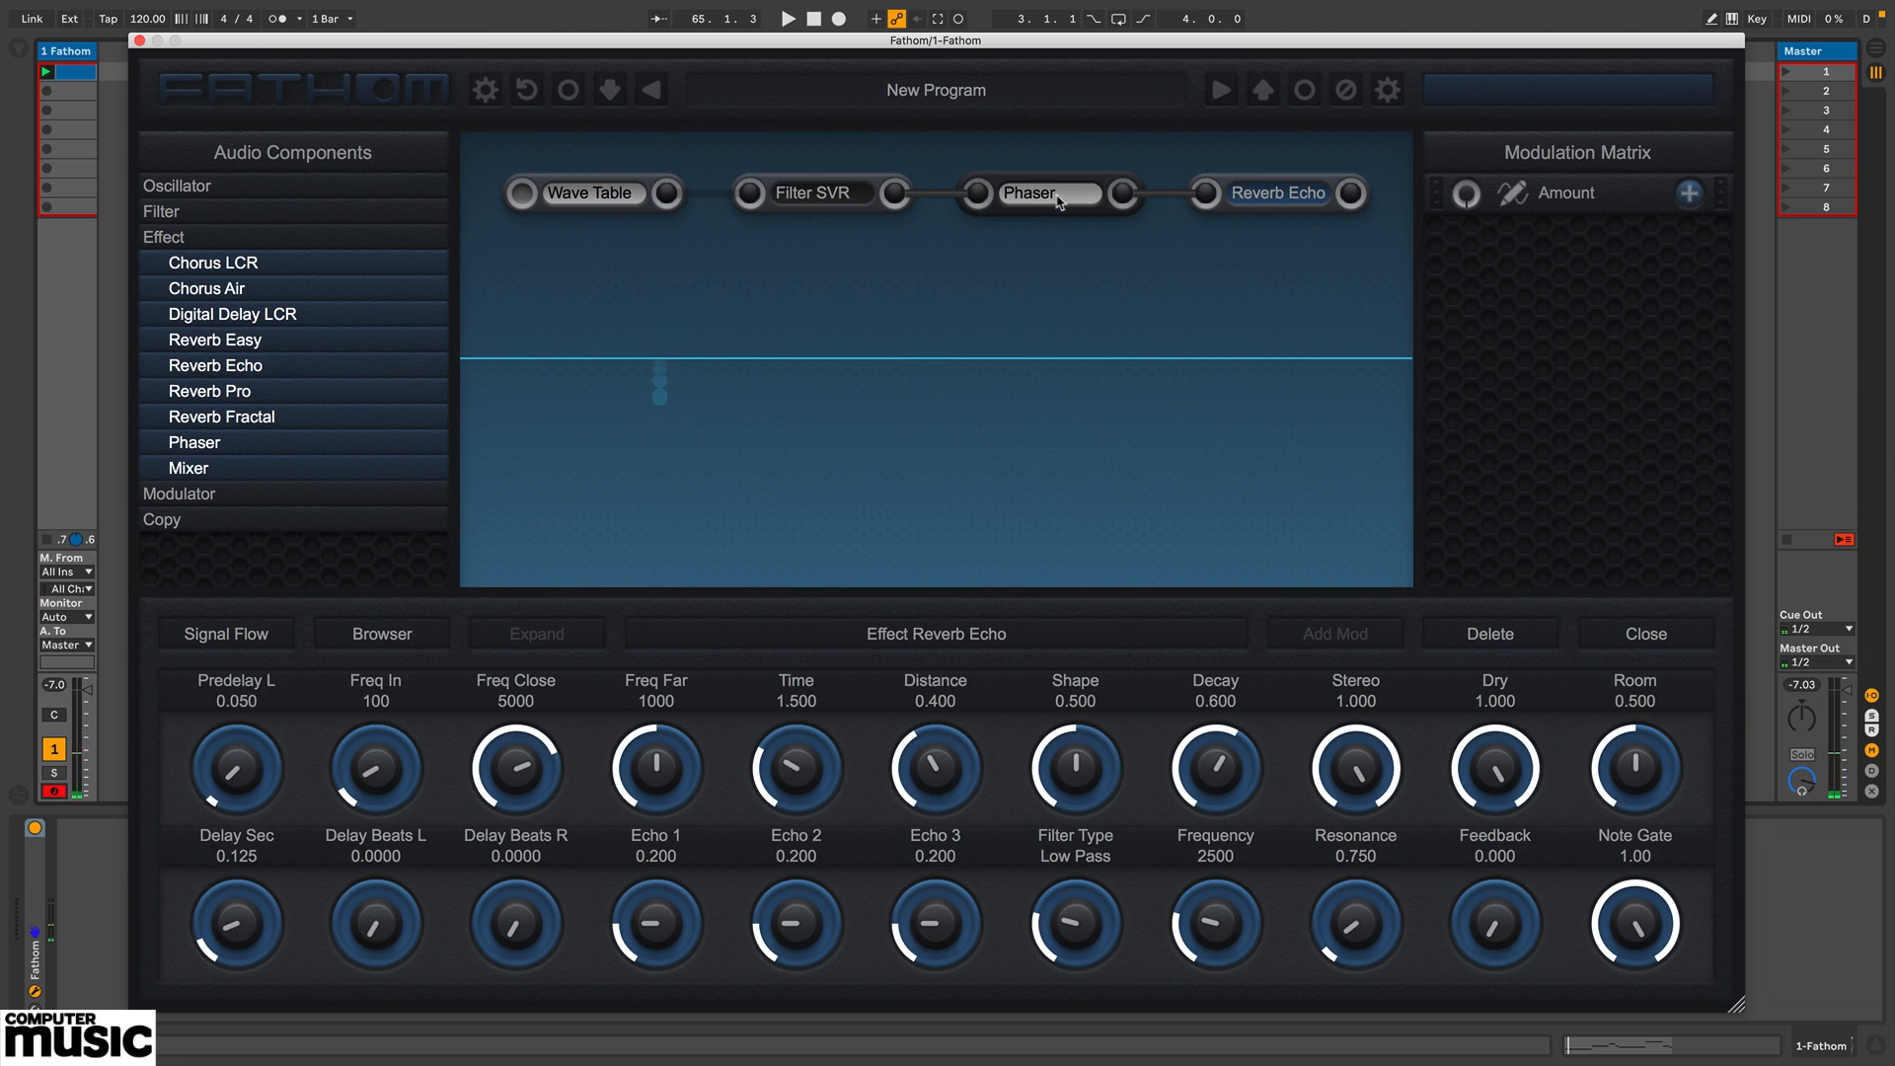
# Step: Set the Phaser's first channel to Depth 0.680 and Feedback 0.680, and select channel 3
pyautogui.click(1042, 185)
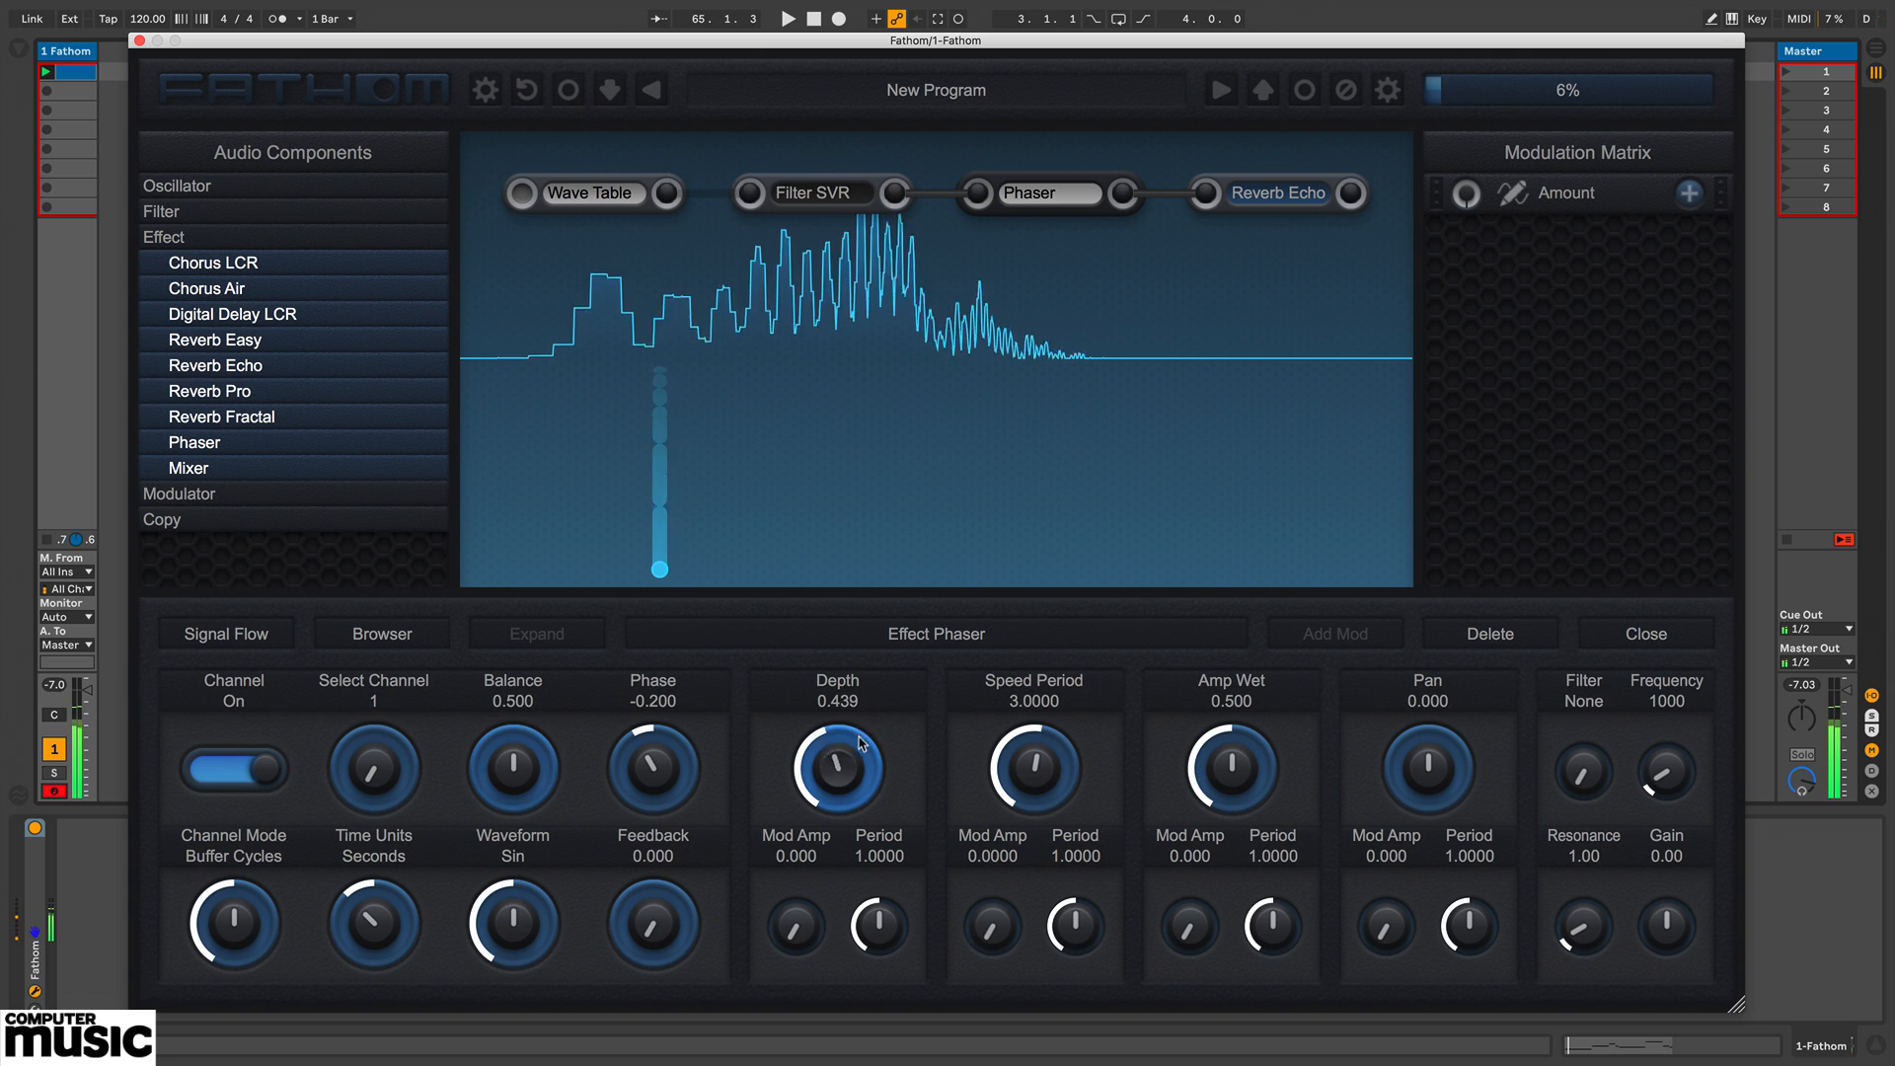
pyautogui.moveTo(873, 771); pyautogui.dragTo(875, 748)
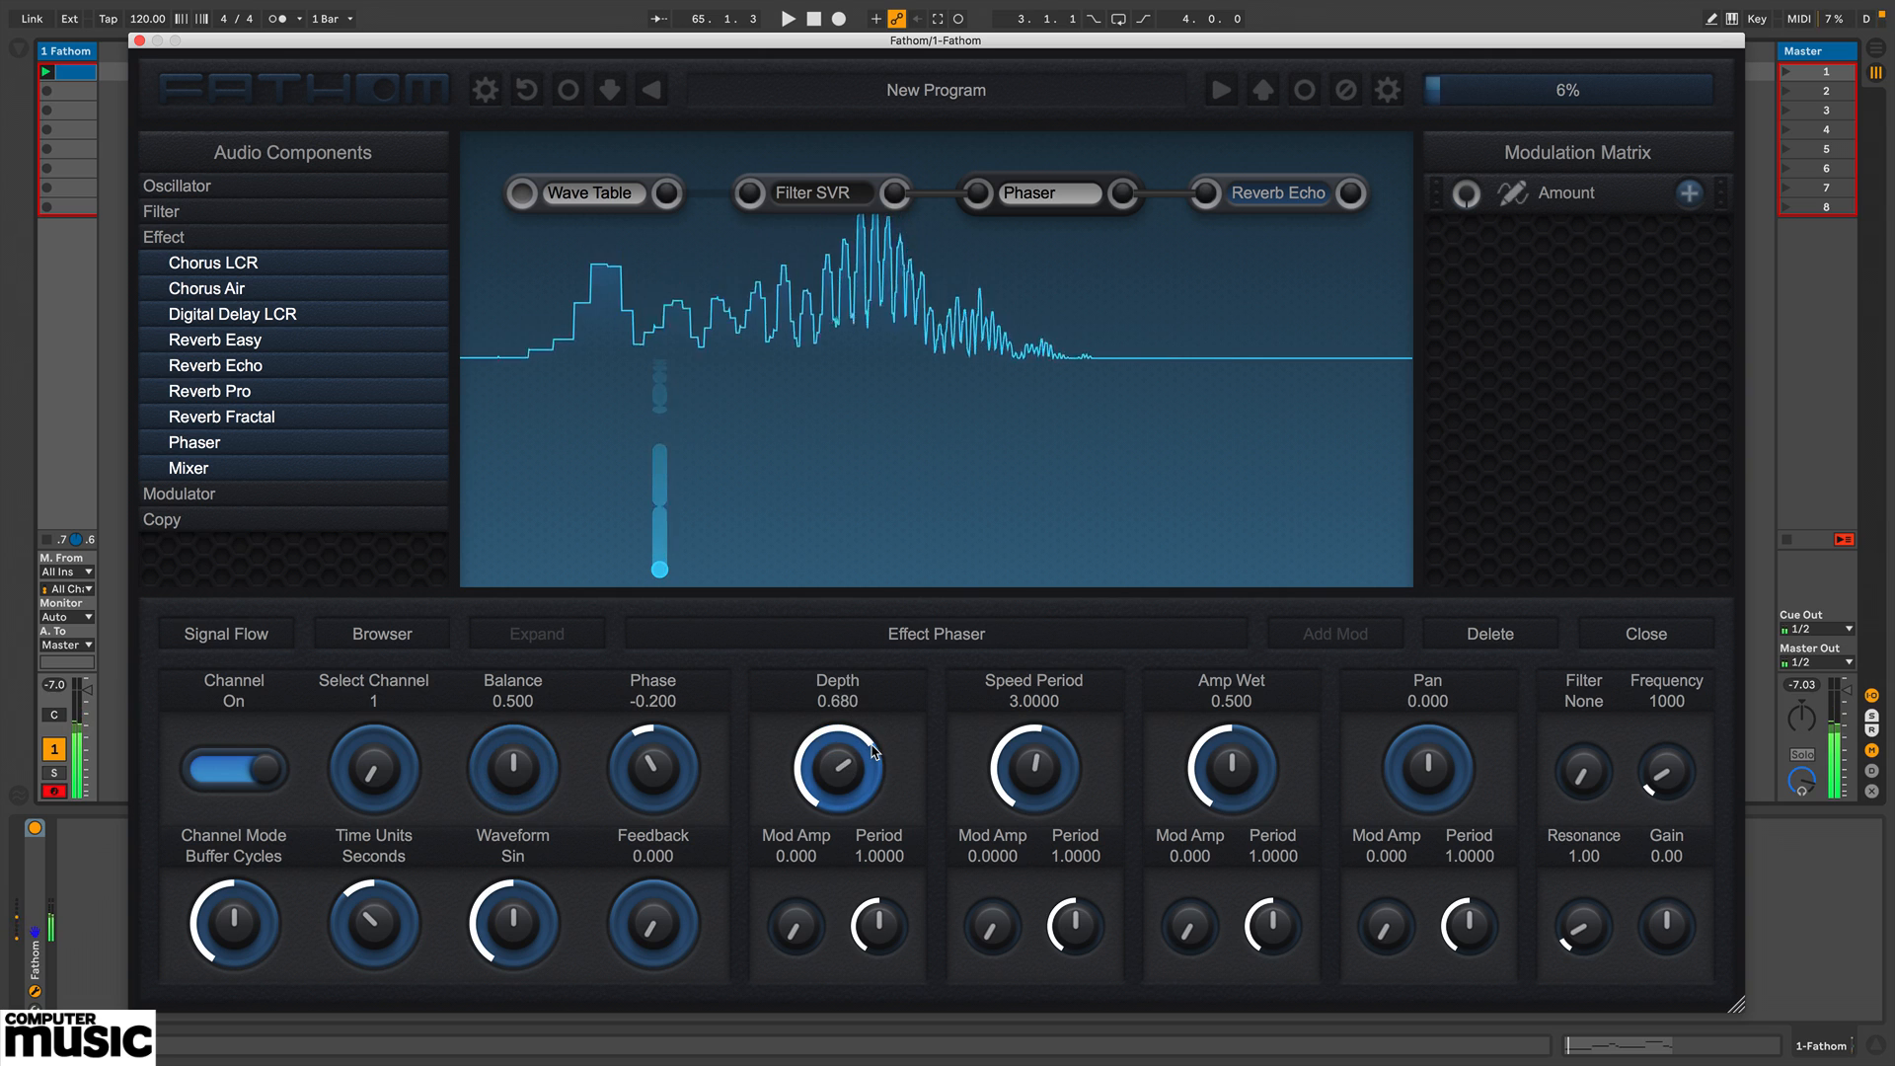
pyautogui.moveTo(670, 902); pyautogui.dragTo(671, 797)
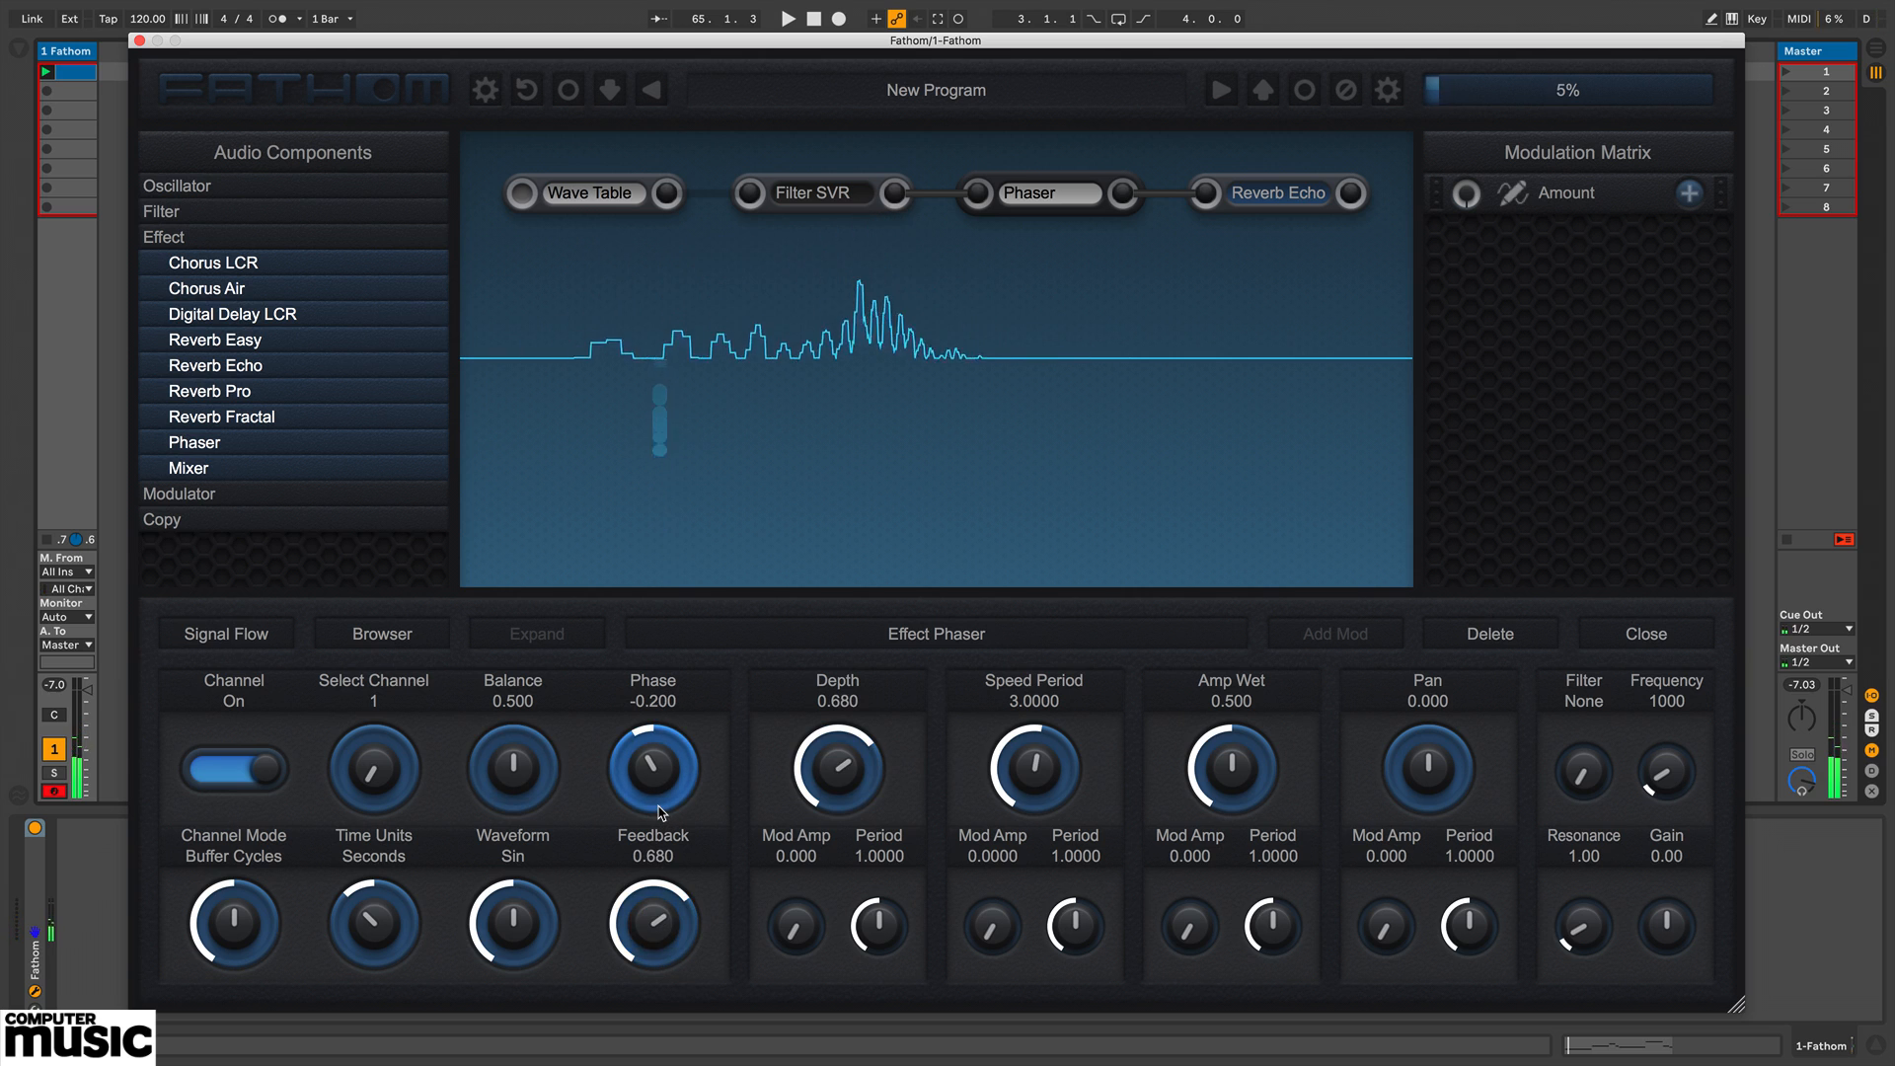
pyautogui.moveTo(407, 789); pyautogui.dragTo(390, 746)
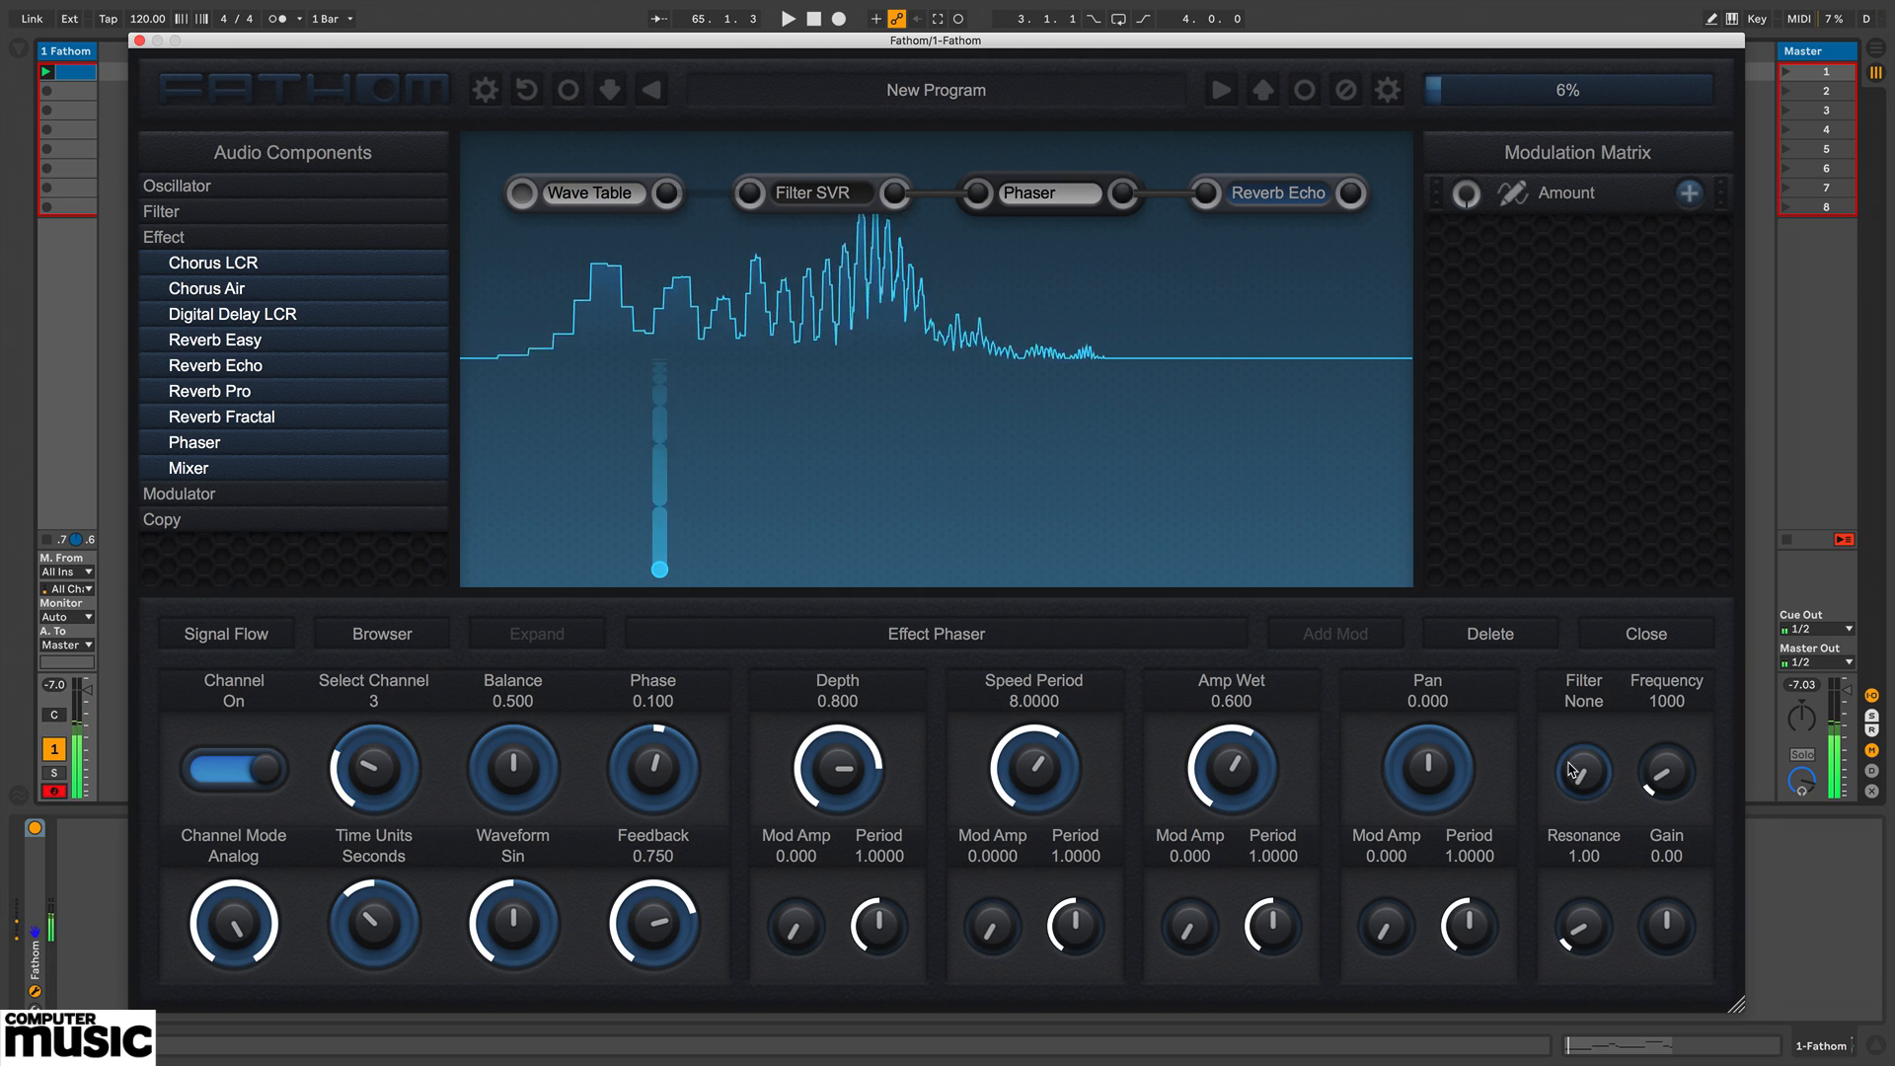
# Step: Set the Reverb Echo's Room to 0.181, Feedback to 0.668 and Decay to 0.981
pyautogui.click(1278, 197)
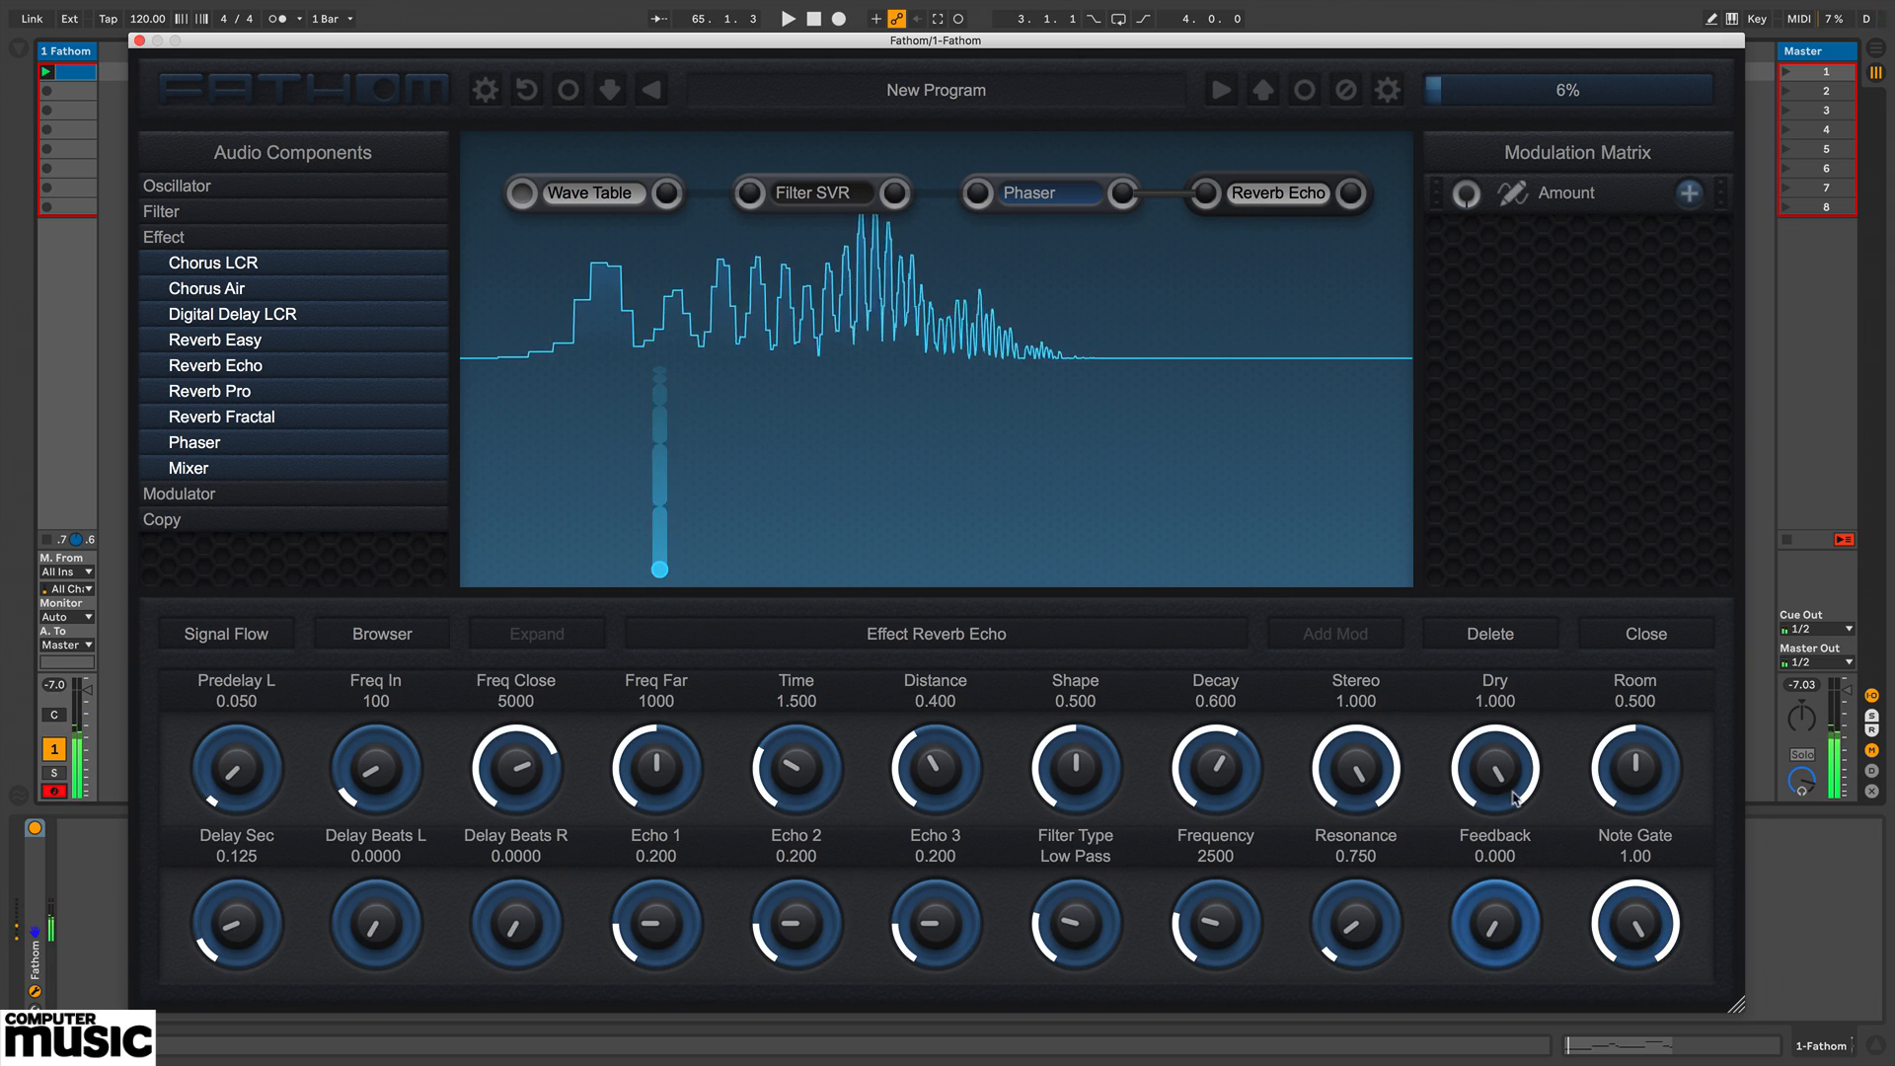
pyautogui.moveTo(1621, 775)
pyautogui.mouseDown()
pyautogui.moveTo(1625, 834)
pyautogui.moveTo(1623, 804)
pyautogui.mouseUp()
pyautogui.moveTo(1511, 918); pyautogui.dragTo(1502, 864)
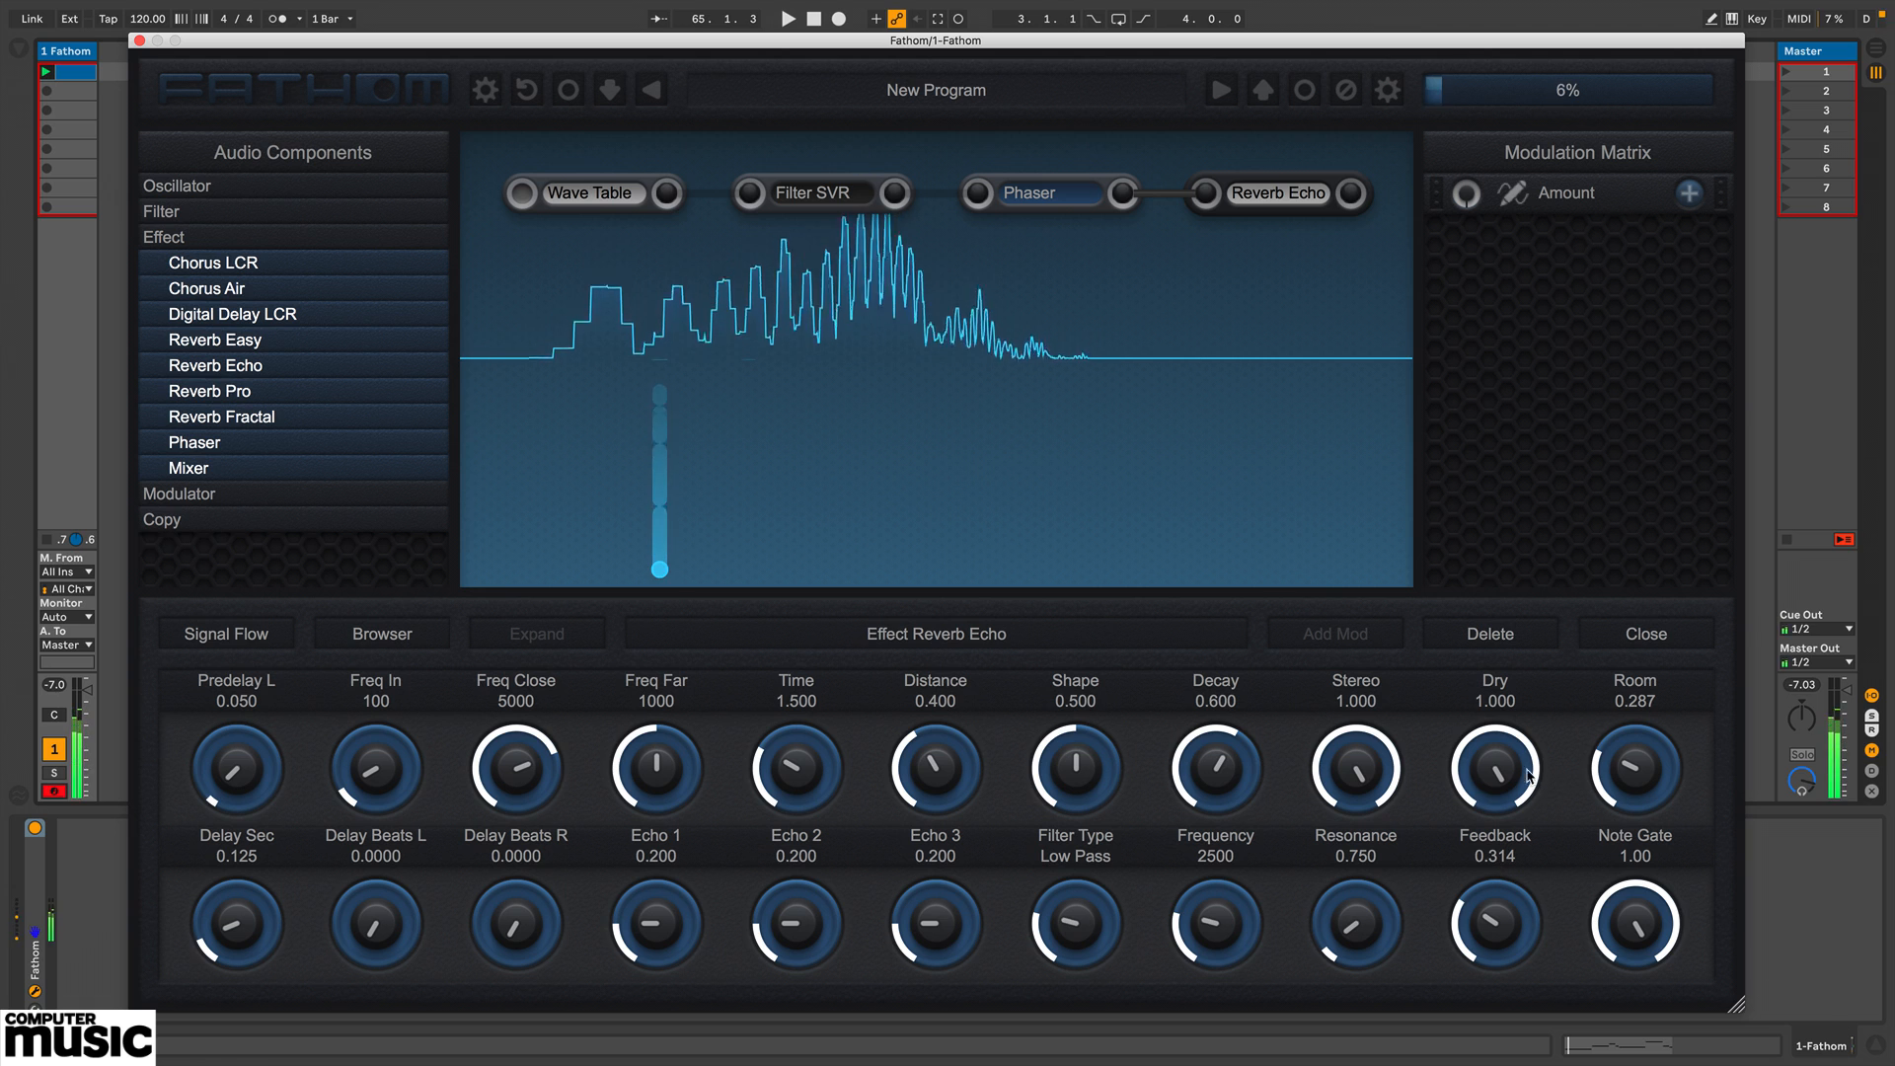
pyautogui.moveTo(1619, 760); pyautogui.dragTo(1621, 798)
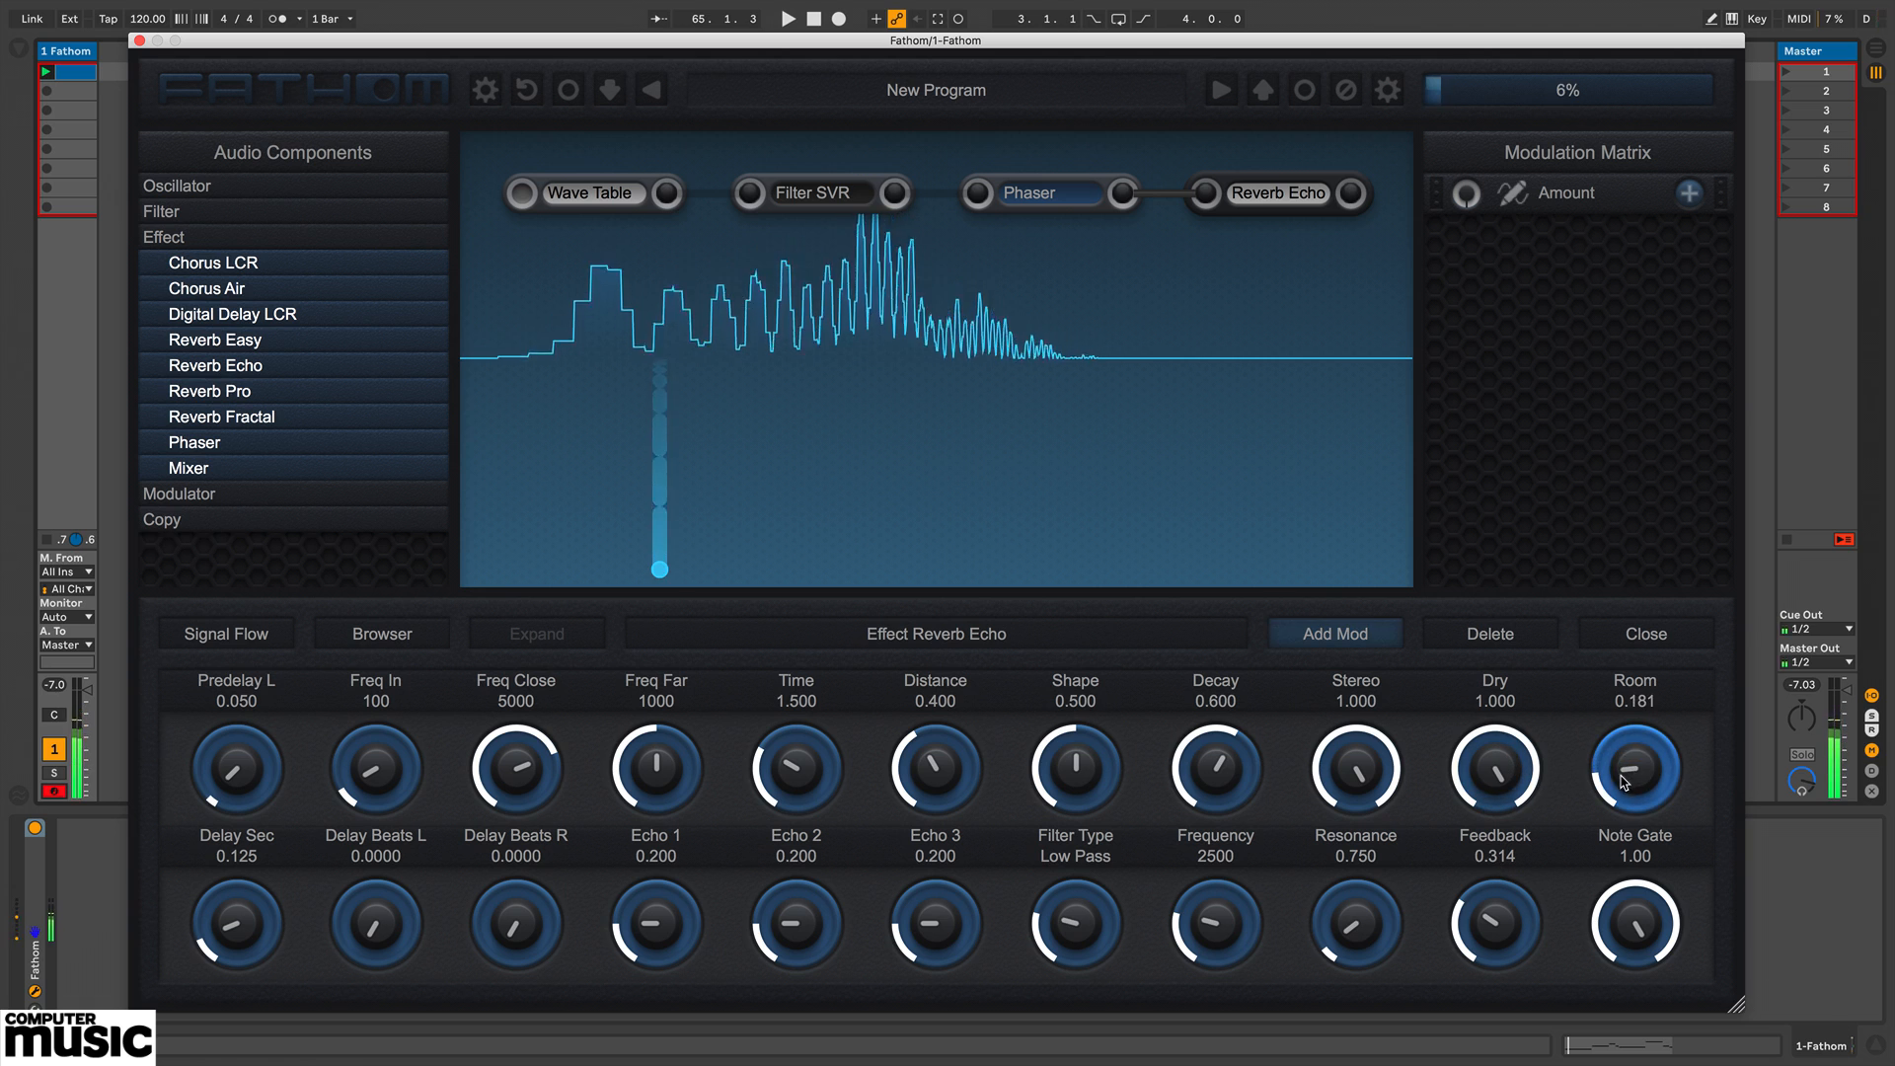
pyautogui.moveTo(1516, 905); pyautogui.dragTo(1514, 841)
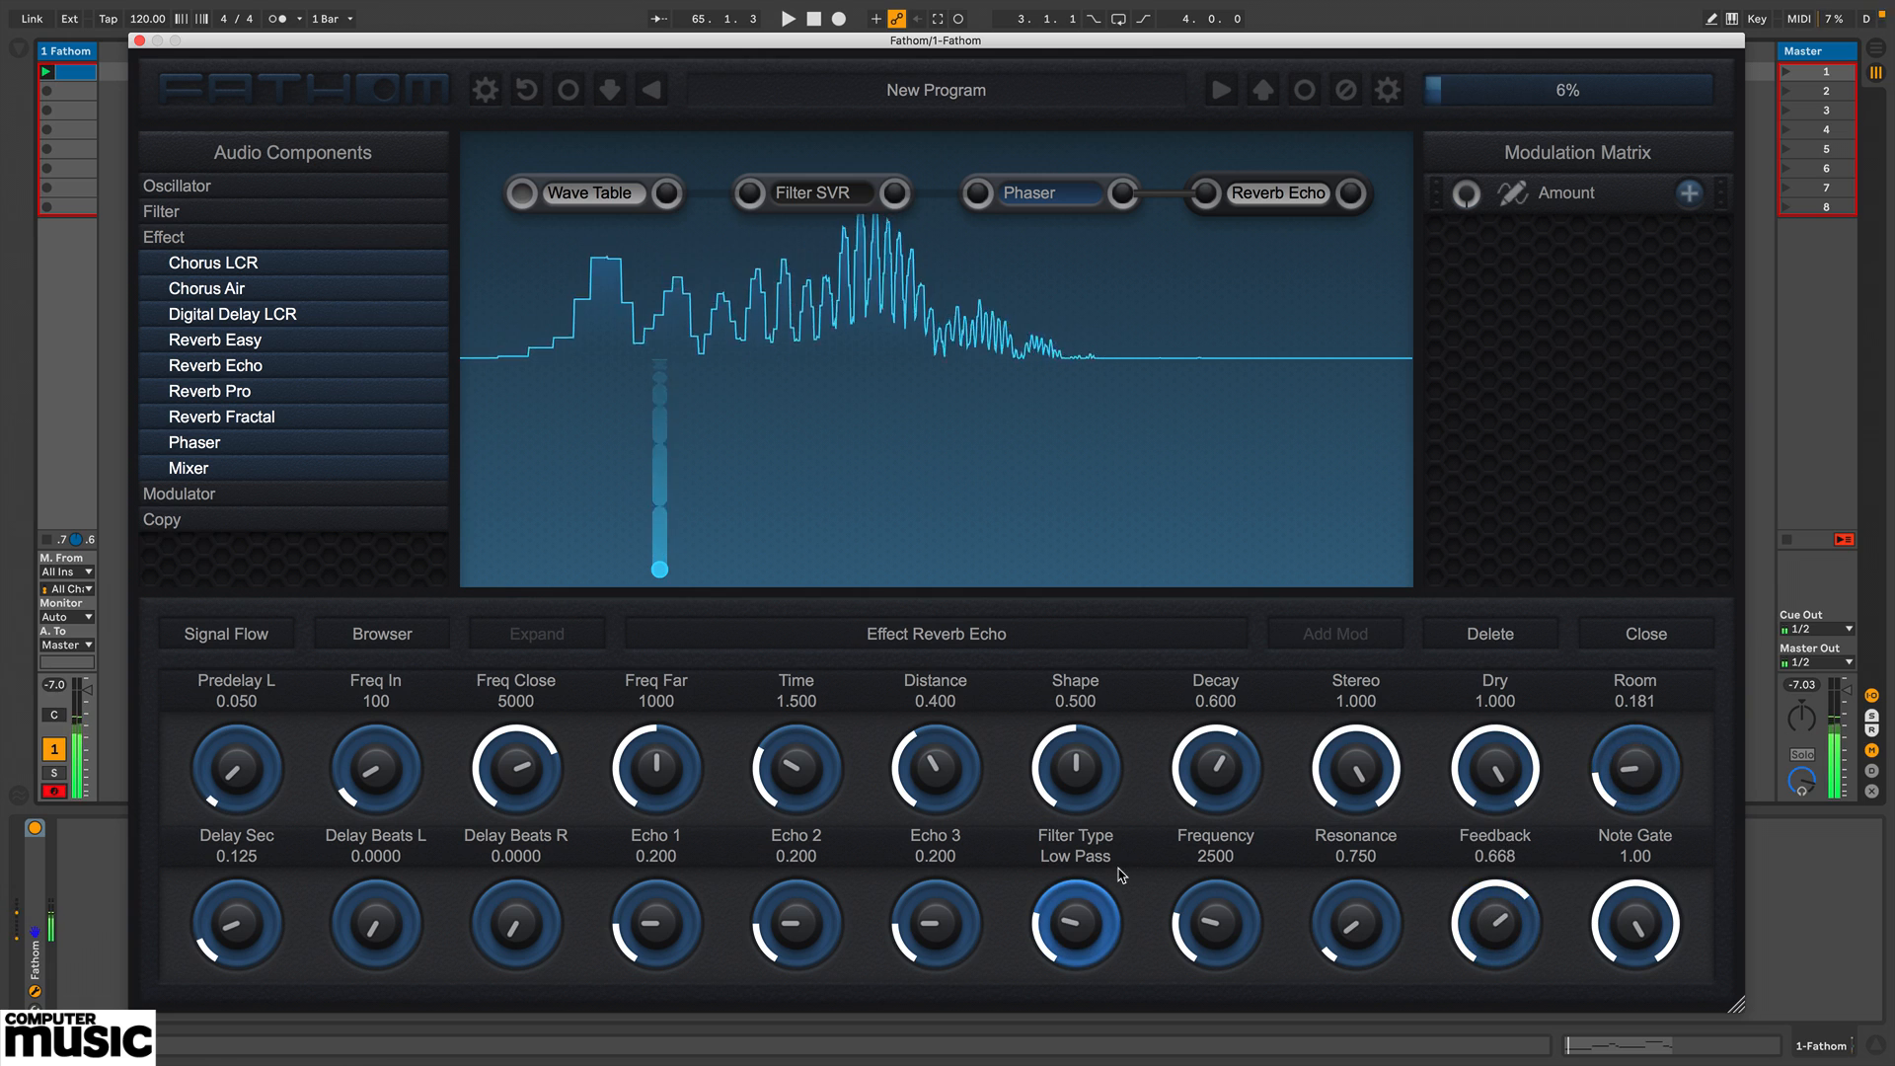
pyautogui.moveTo(1196, 776)
pyautogui.mouseDown()
pyautogui.moveTo(1210, 760)
pyautogui.moveTo(1224, 782)
pyautogui.mouseUp()
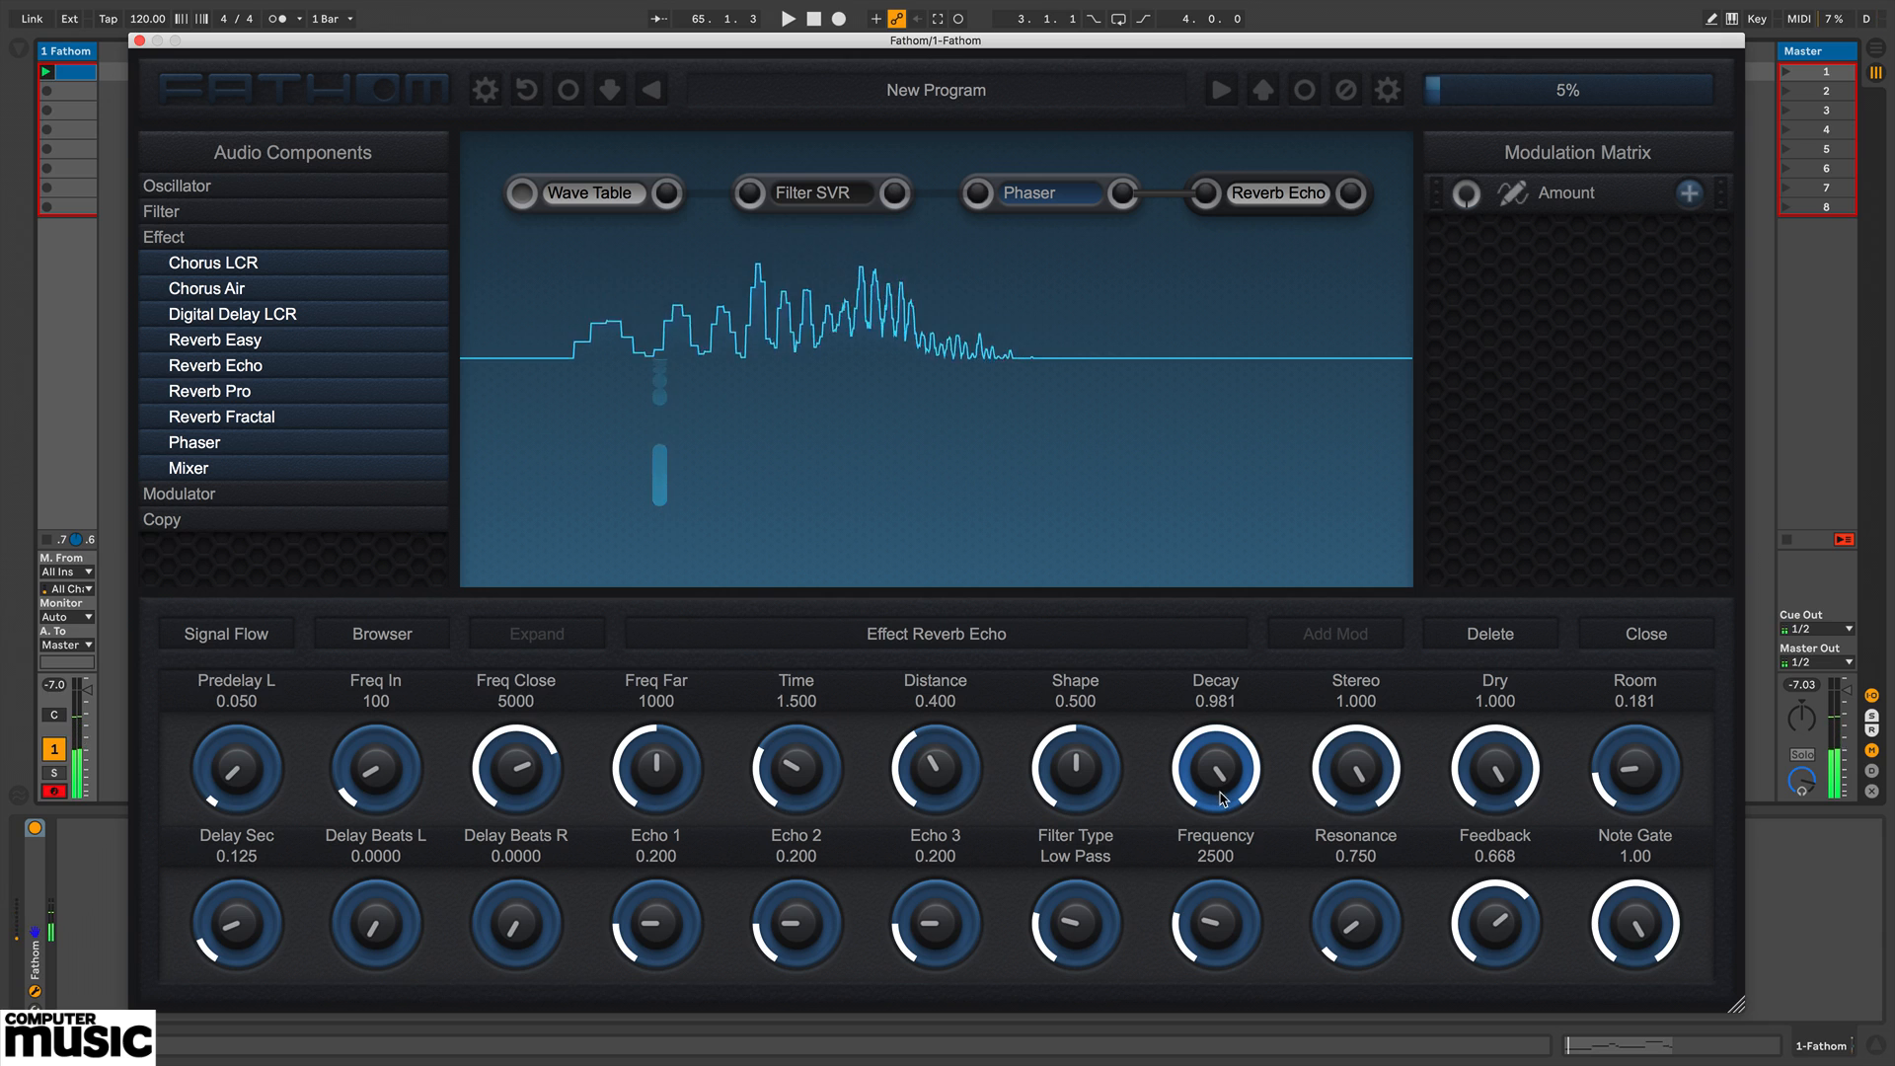